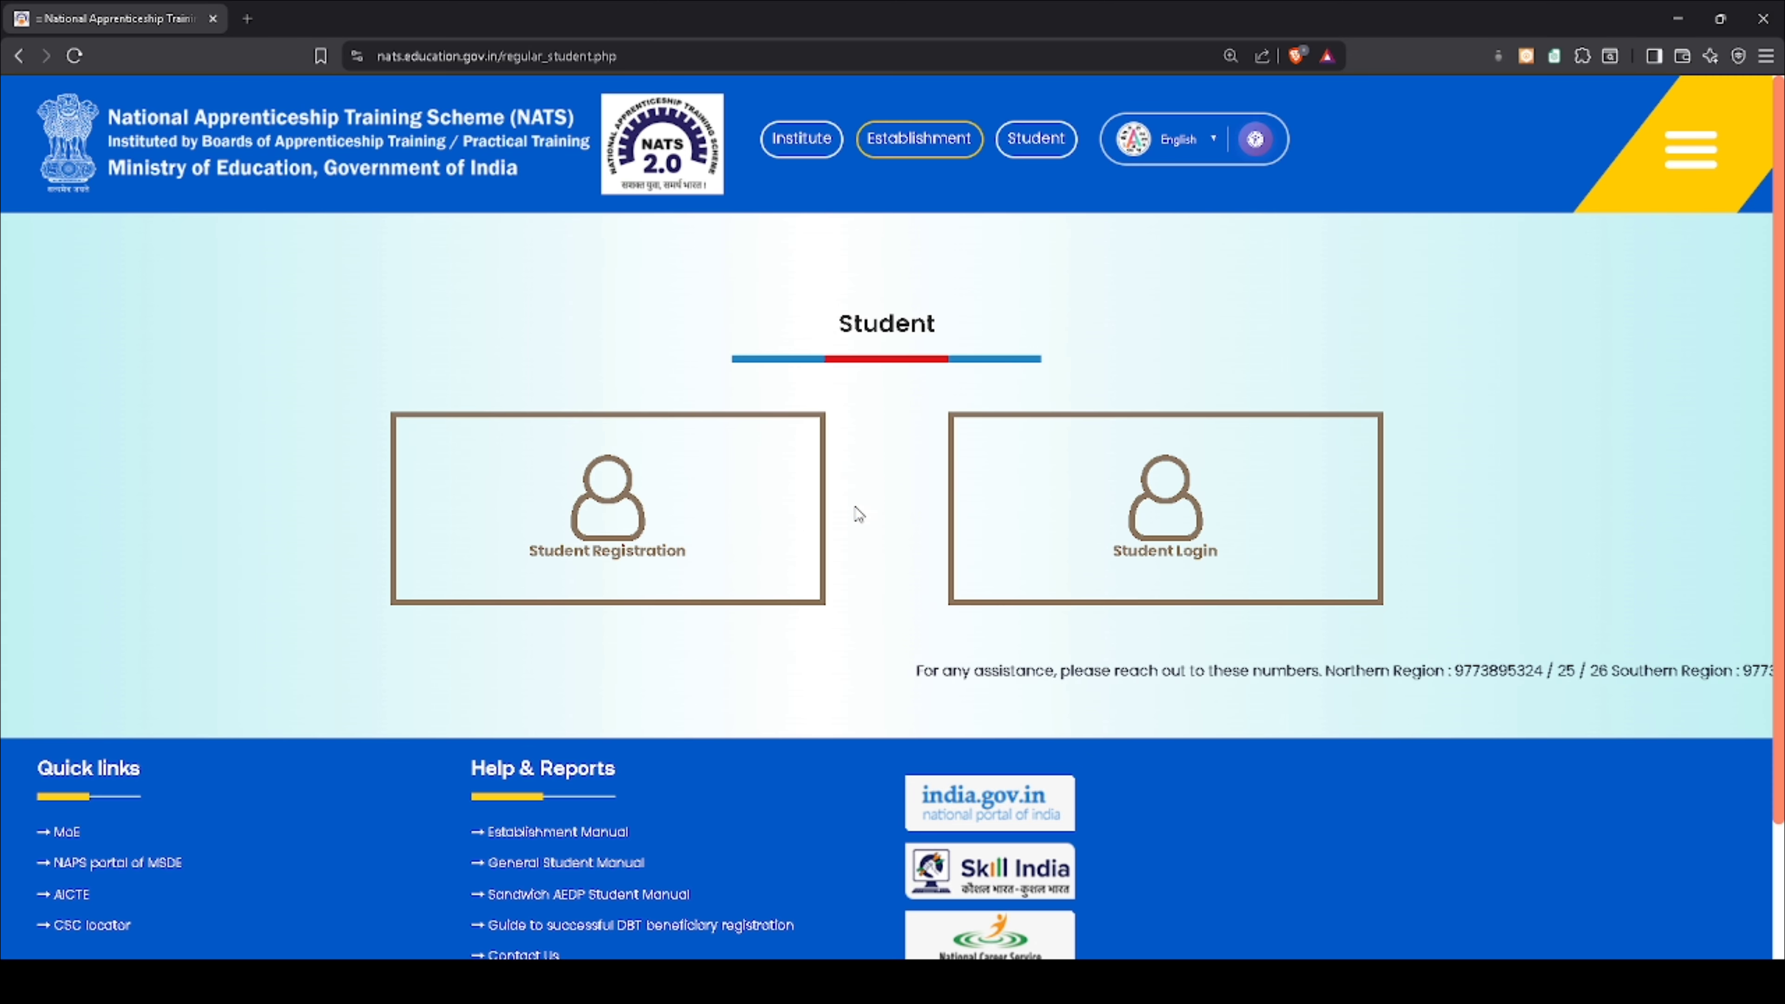
# - Start a new student registration and review the email, mobile number and Aadhaar e-KYC document requirements
pyautogui.click(652, 503)
pyautogui.scroll(-5, 878, 450)
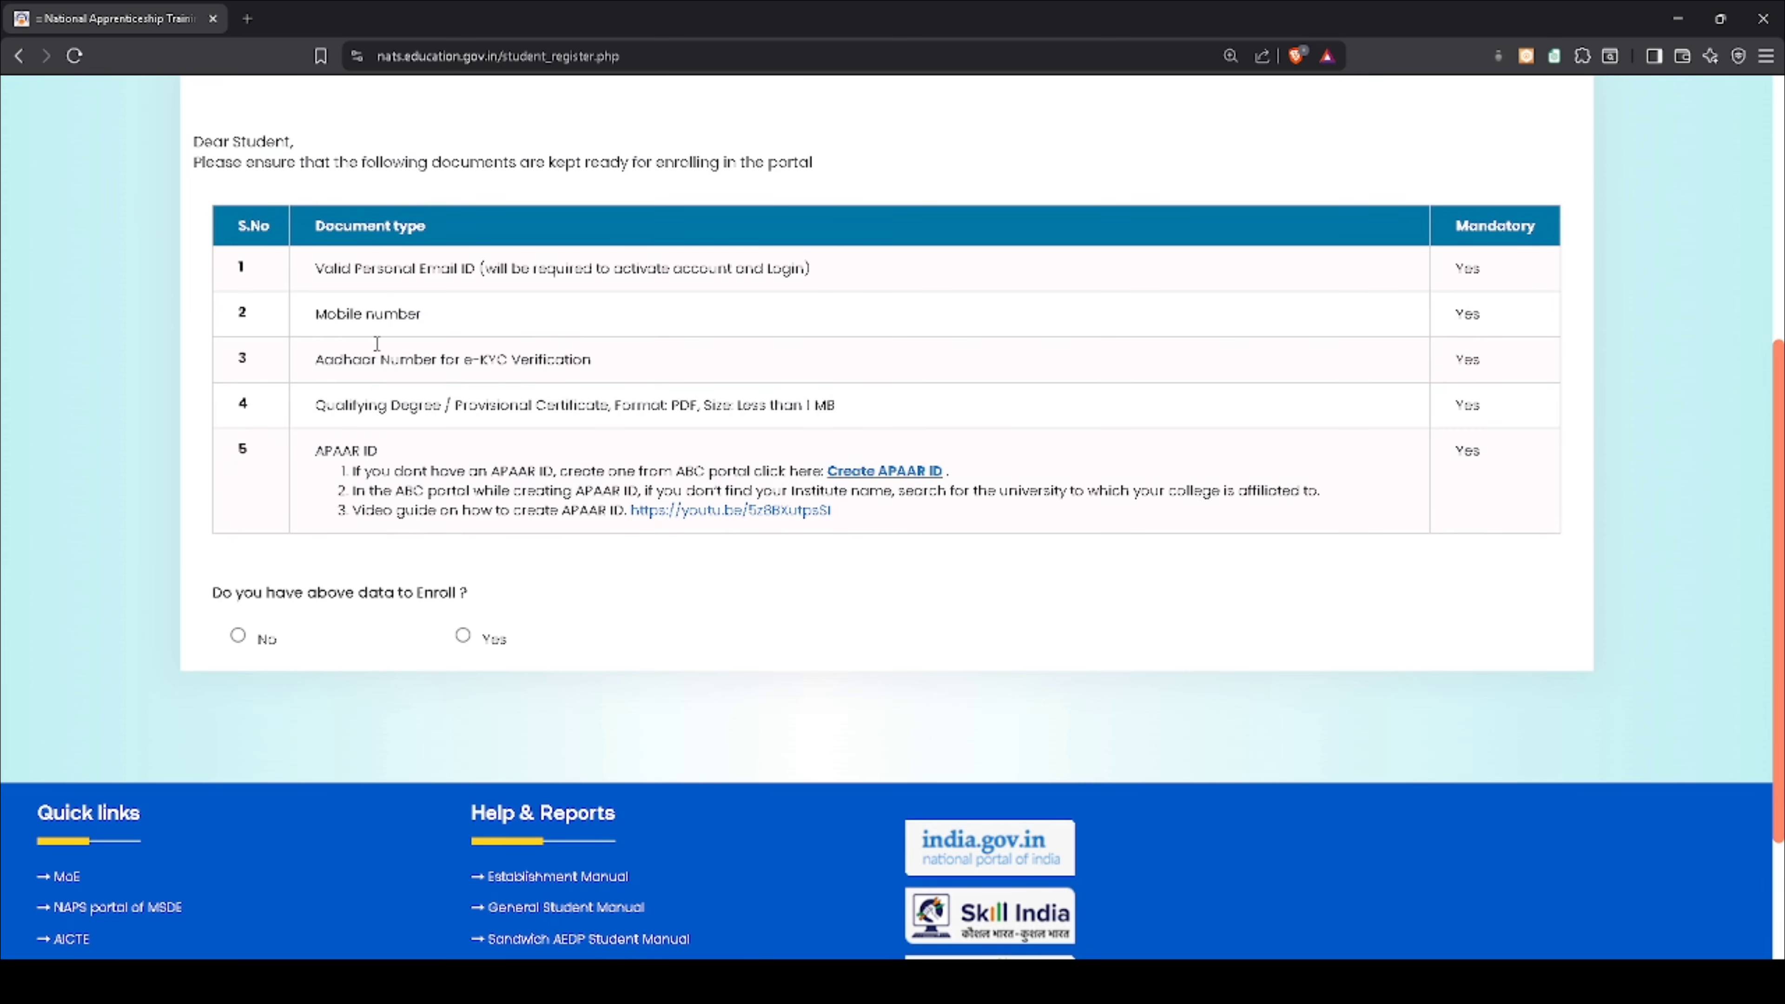
pyautogui.moveTo(310, 267); pyautogui.dragTo(735, 269)
pyautogui.click(391, 315)
pyautogui.moveTo(303, 323); pyautogui.dragTo(441, 321)
pyautogui.click(453, 357)
pyautogui.moveTo(634, 366); pyautogui.dragTo(703, 412)
pyautogui.click(339, 356)
# - Review the remaining requirements, file size under 1 MB and APAAR ID, and the enrol-readiness question
pyautogui.click(857, 410)
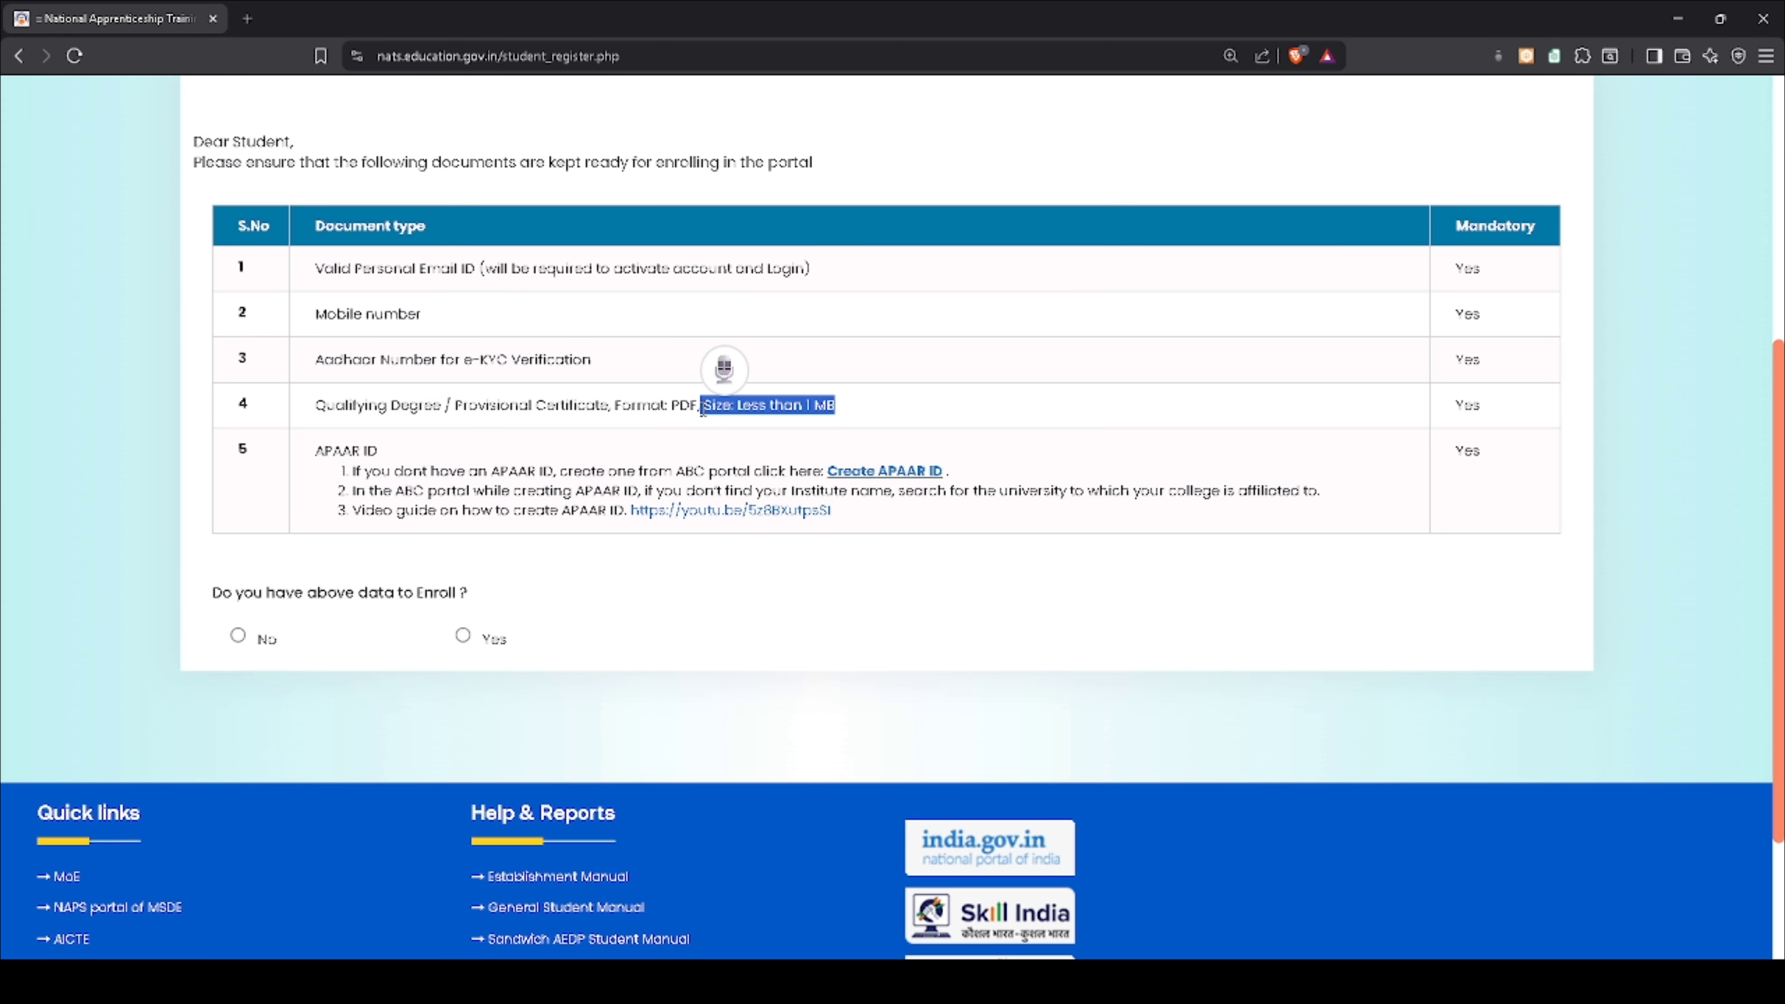
pyautogui.click(703, 410)
pyautogui.moveTo(309, 448); pyautogui.dragTo(418, 451)
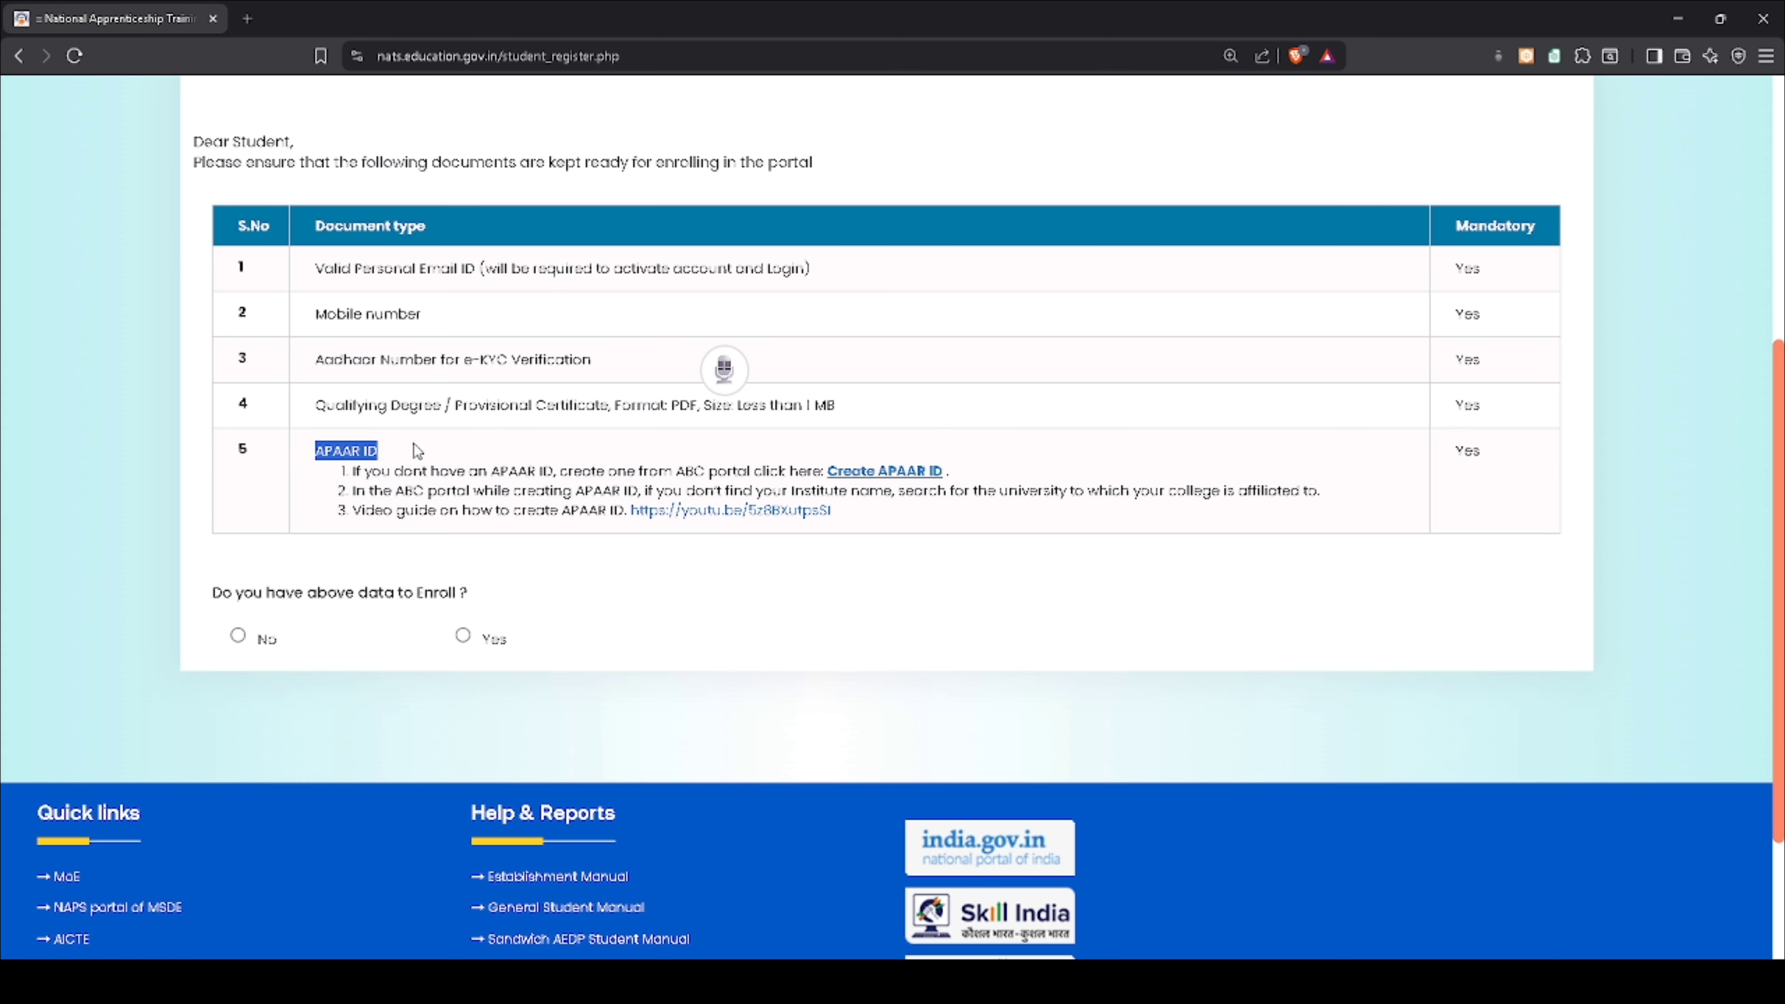
pyautogui.click(418, 451)
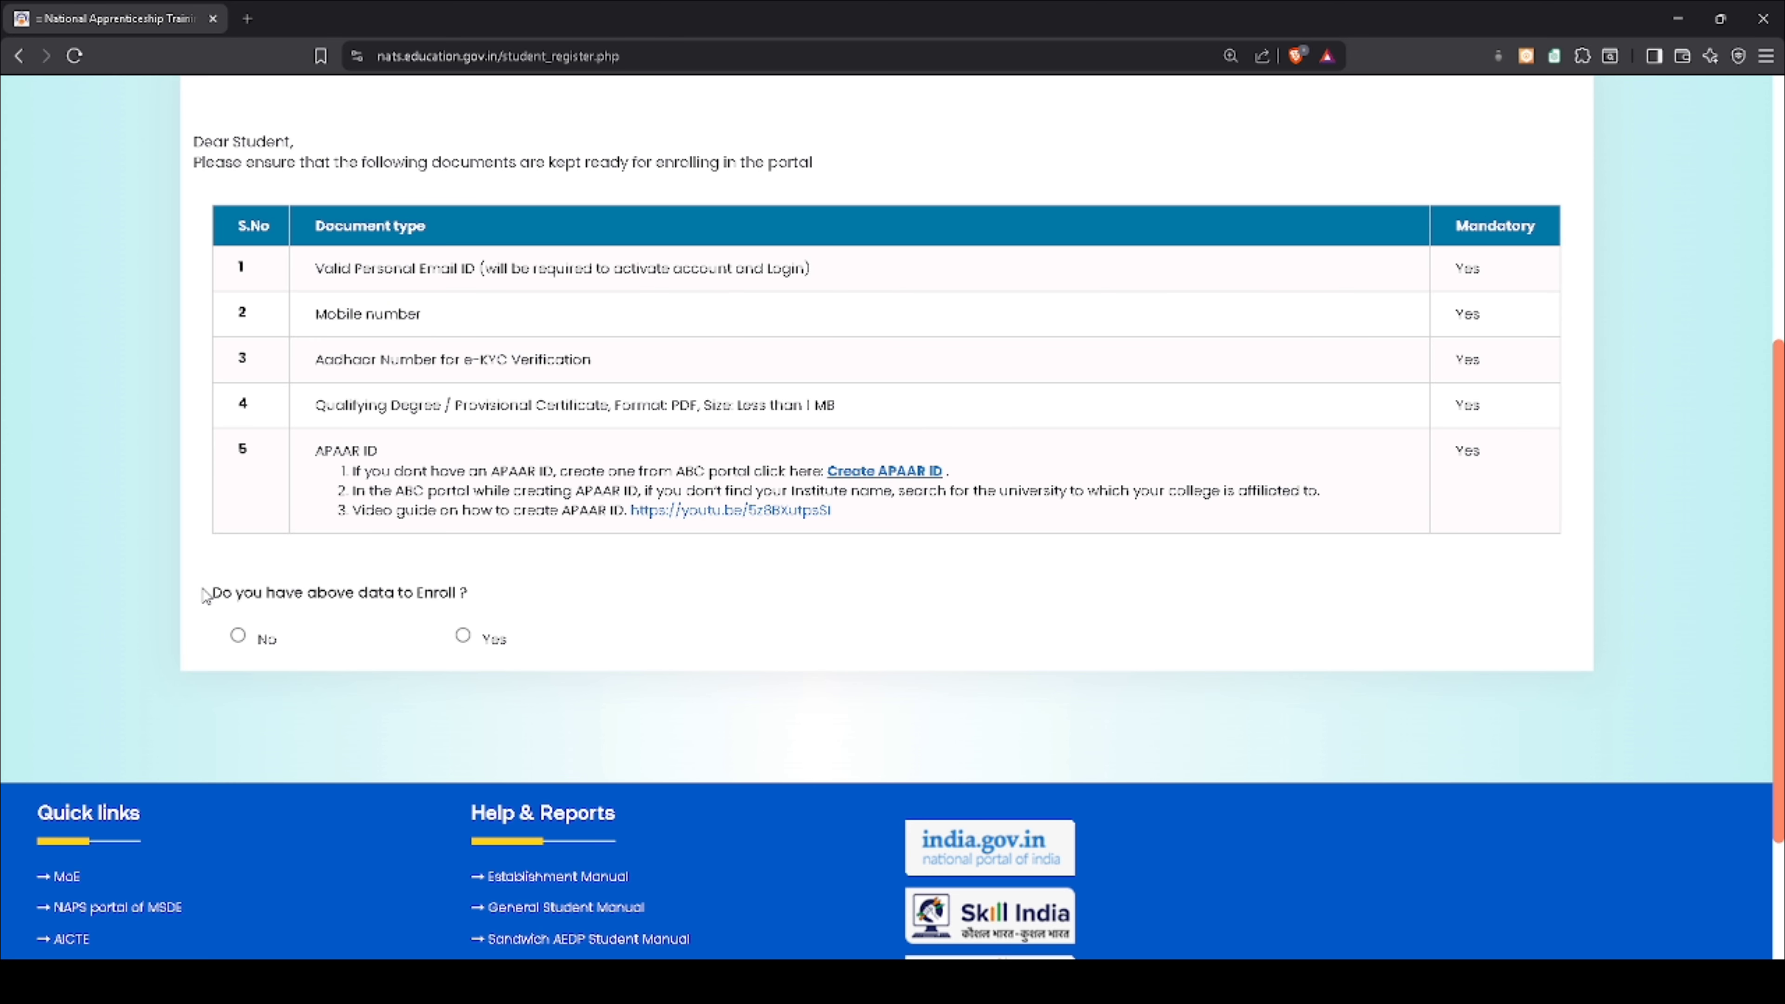
pyautogui.moveTo(213, 594); pyautogui.dragTo(486, 594)
pyautogui.click(281, 599)
# - Confirm the documents are ready, then enter the student's mobile number, e-mail and captcha answer 2
pyautogui.click(463, 636)
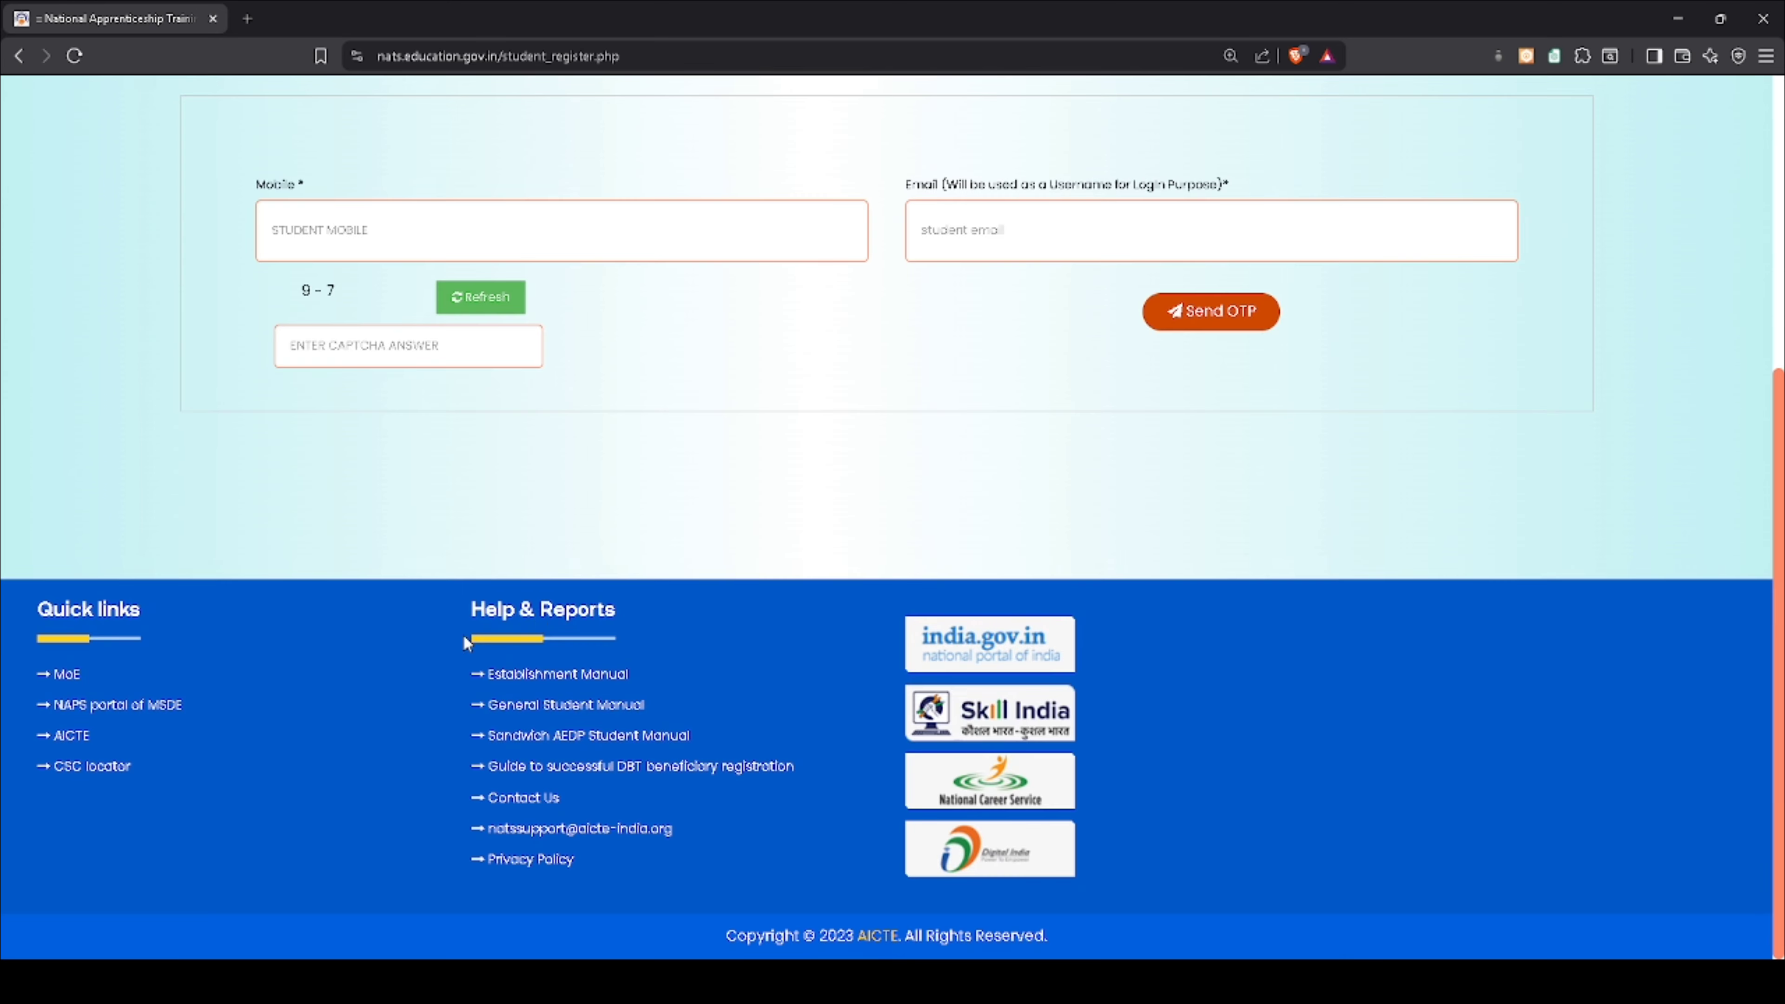
pyautogui.scroll(5, 642, 468)
pyautogui.scroll(-1, 490, 547)
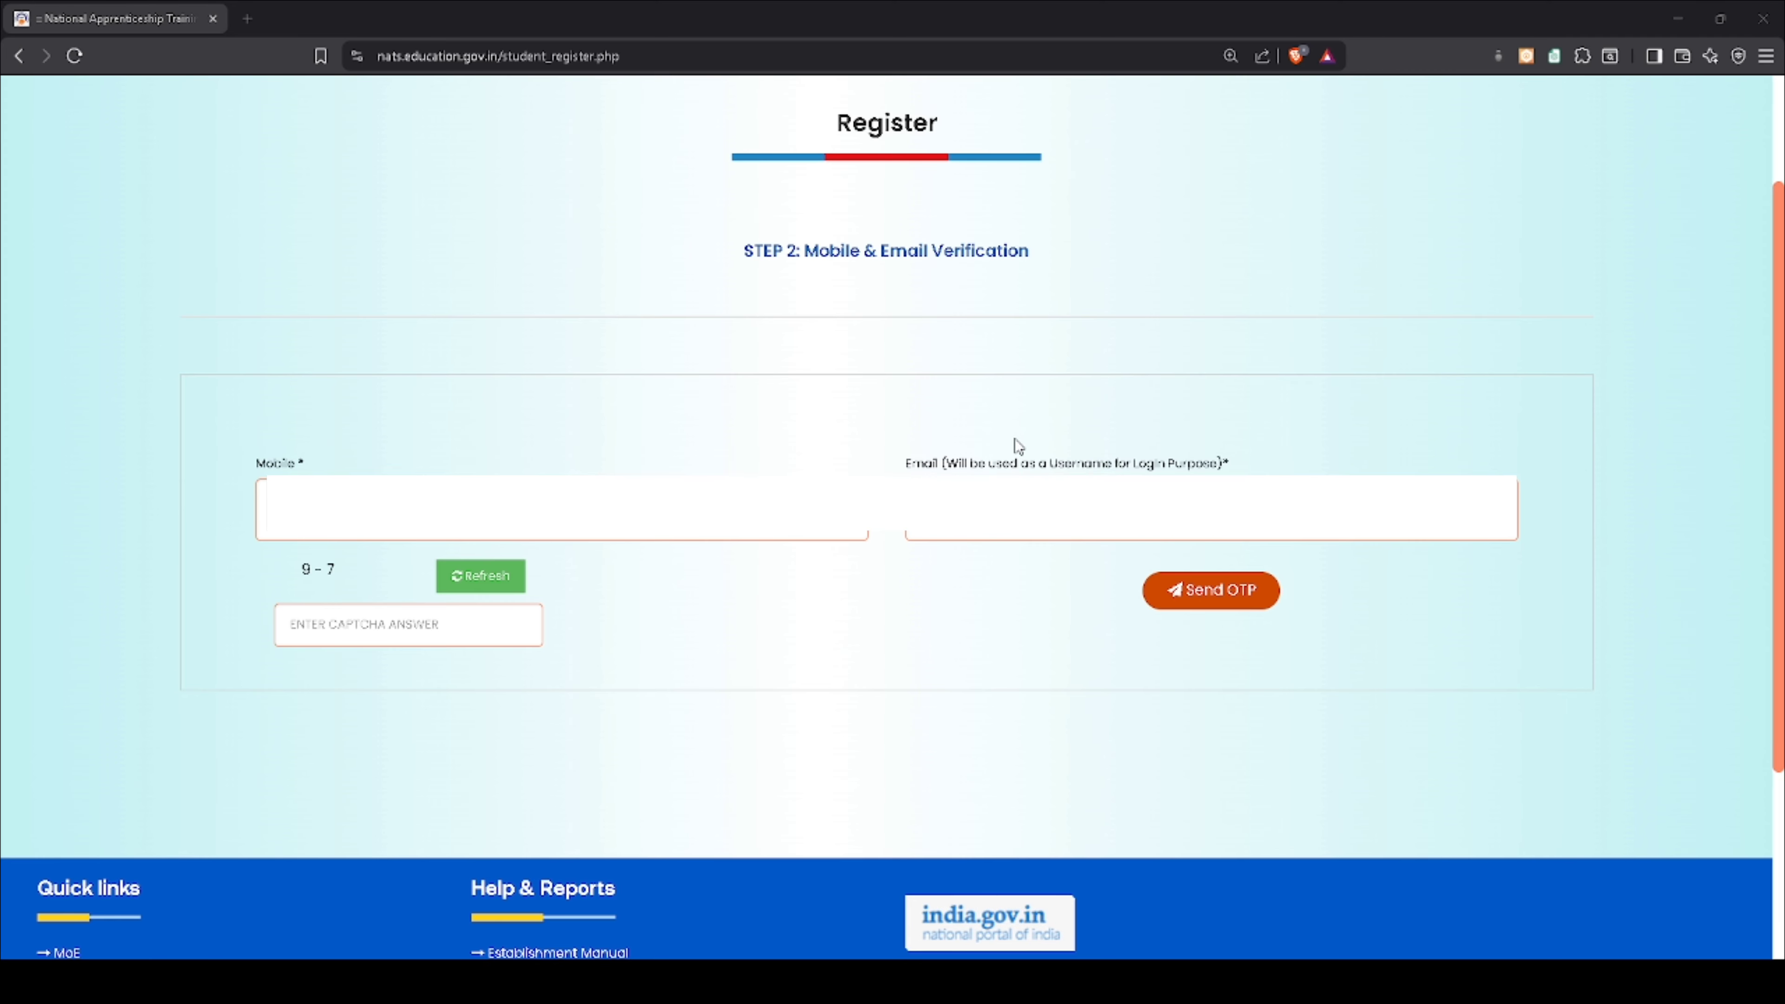
pyautogui.click(703, 509)
pyautogui.click(446, 514)
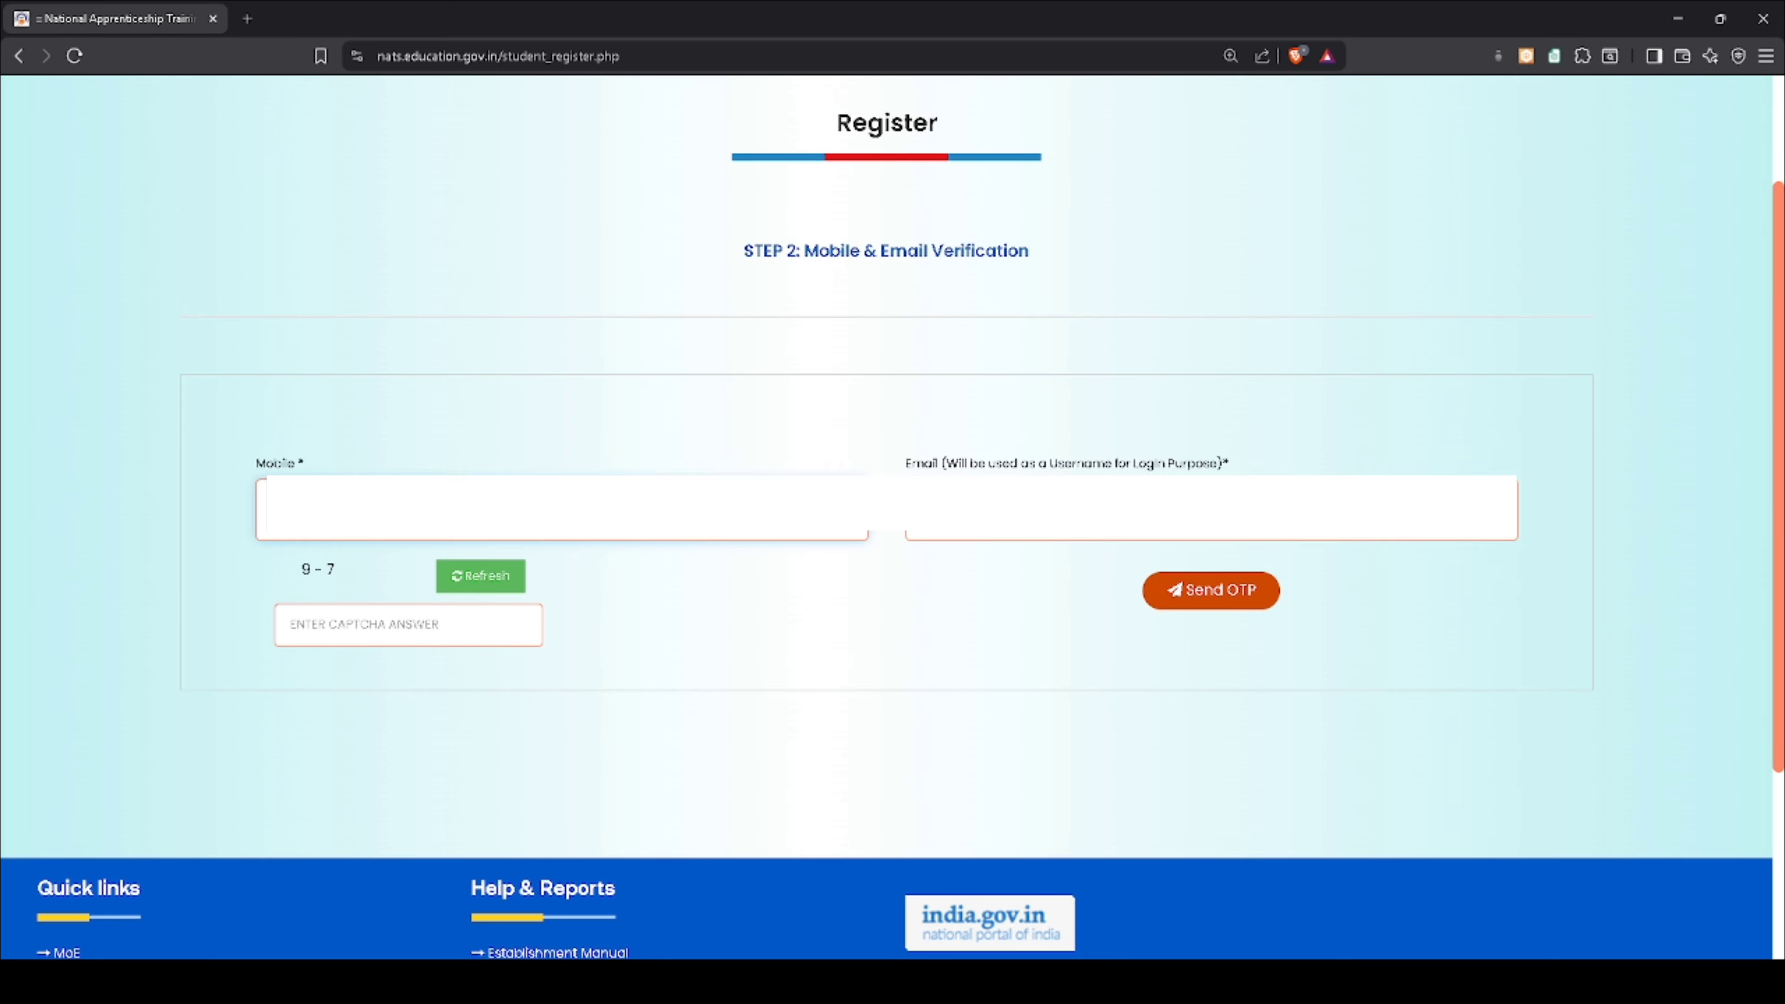
pyautogui.click(952, 513)
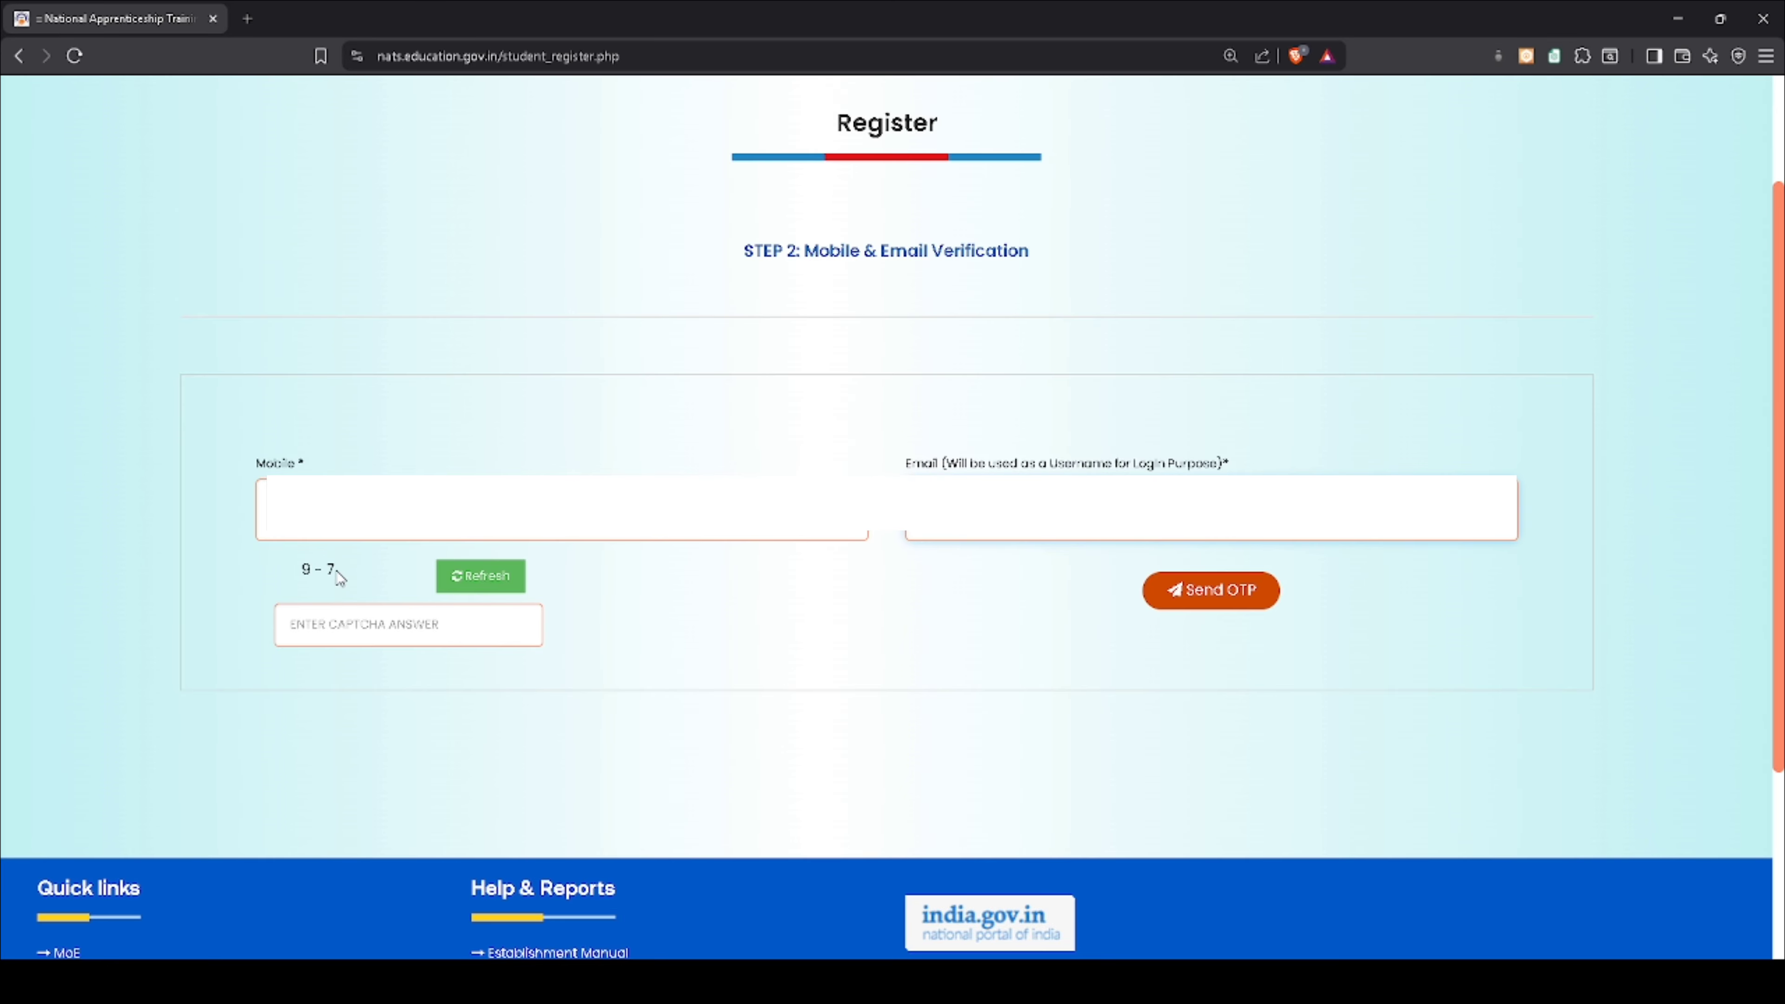
pyautogui.moveTo(338, 571); pyautogui.dragTo(301, 570)
pyautogui.click(364, 635)
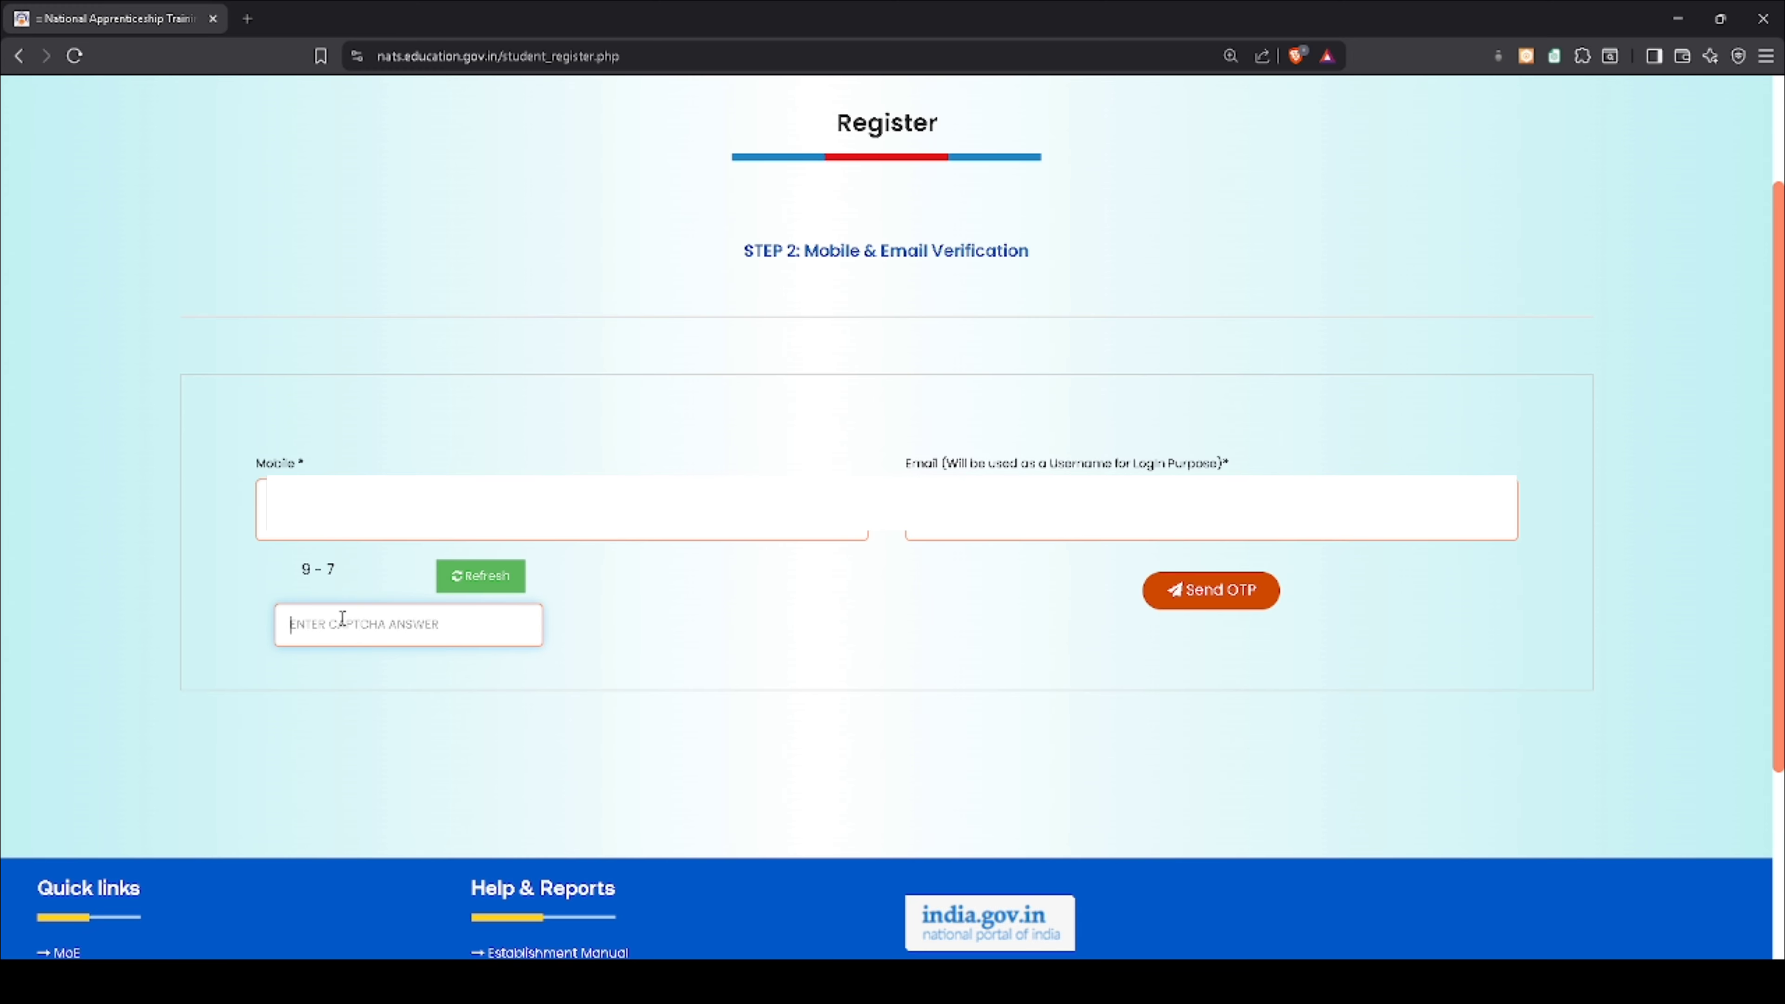
pyautogui.write('2')
# - Request the OTPs, enter the verification codes, verify them and continue to the e-KYC step
pyautogui.click(1203, 594)
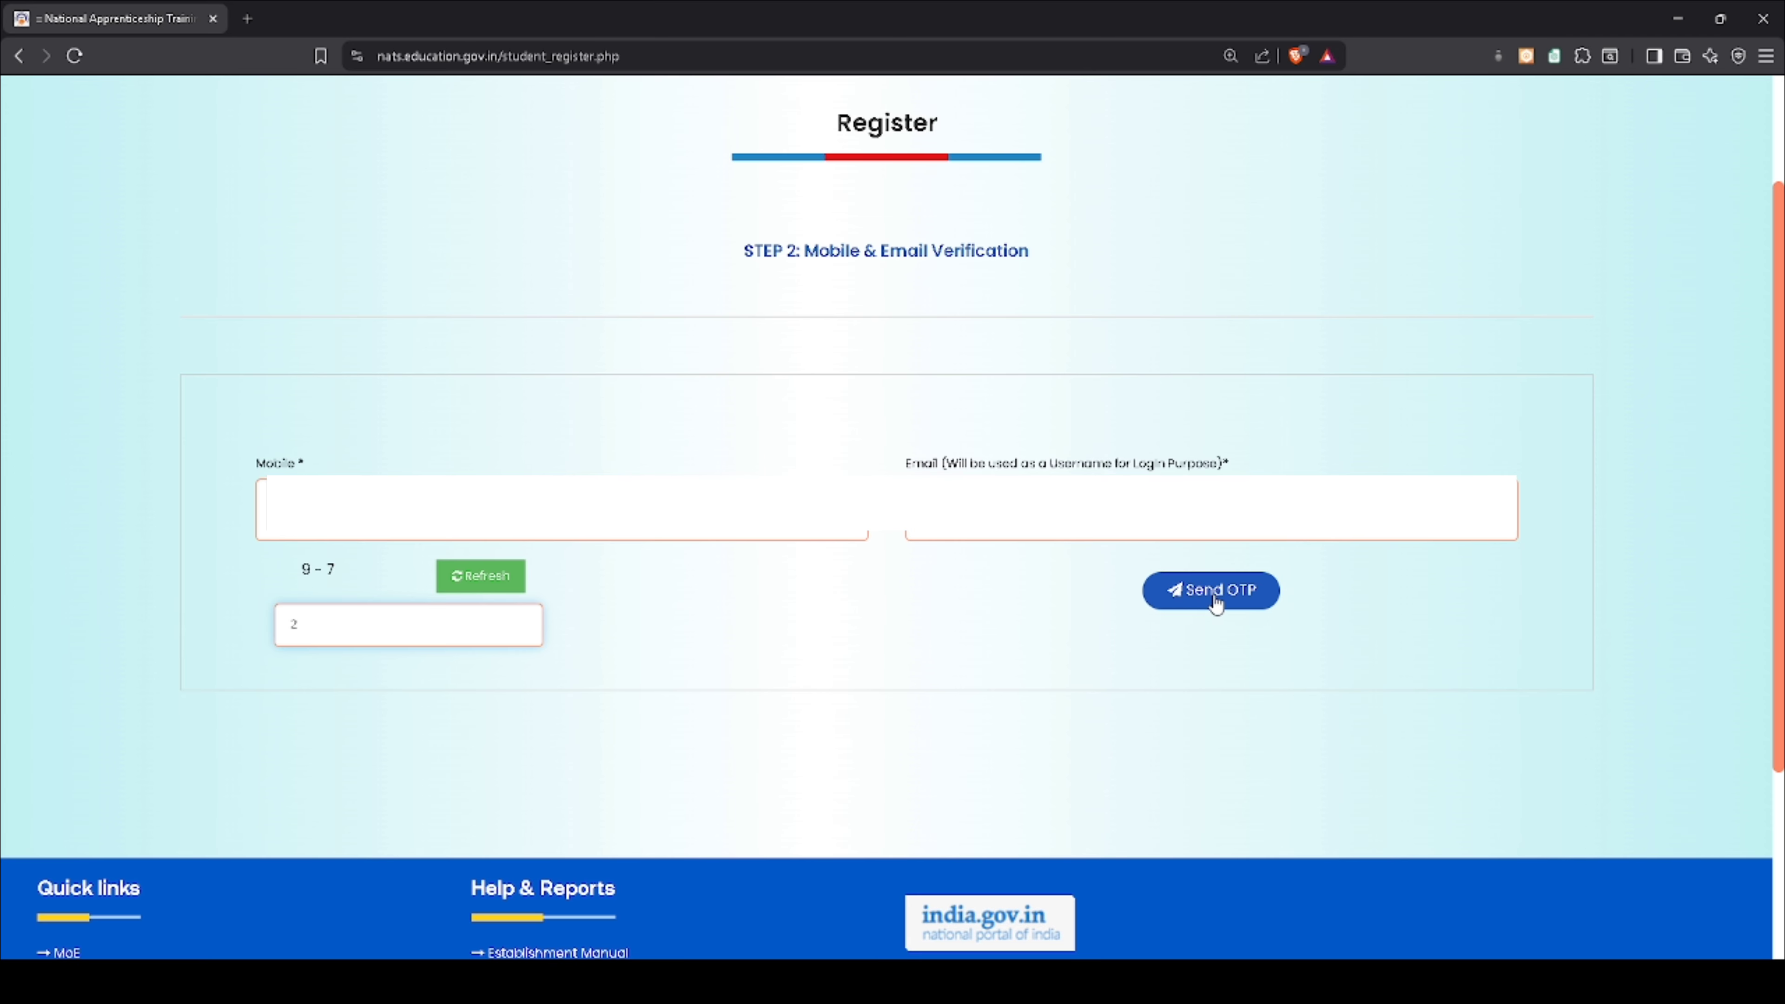
pyautogui.click(1036, 586)
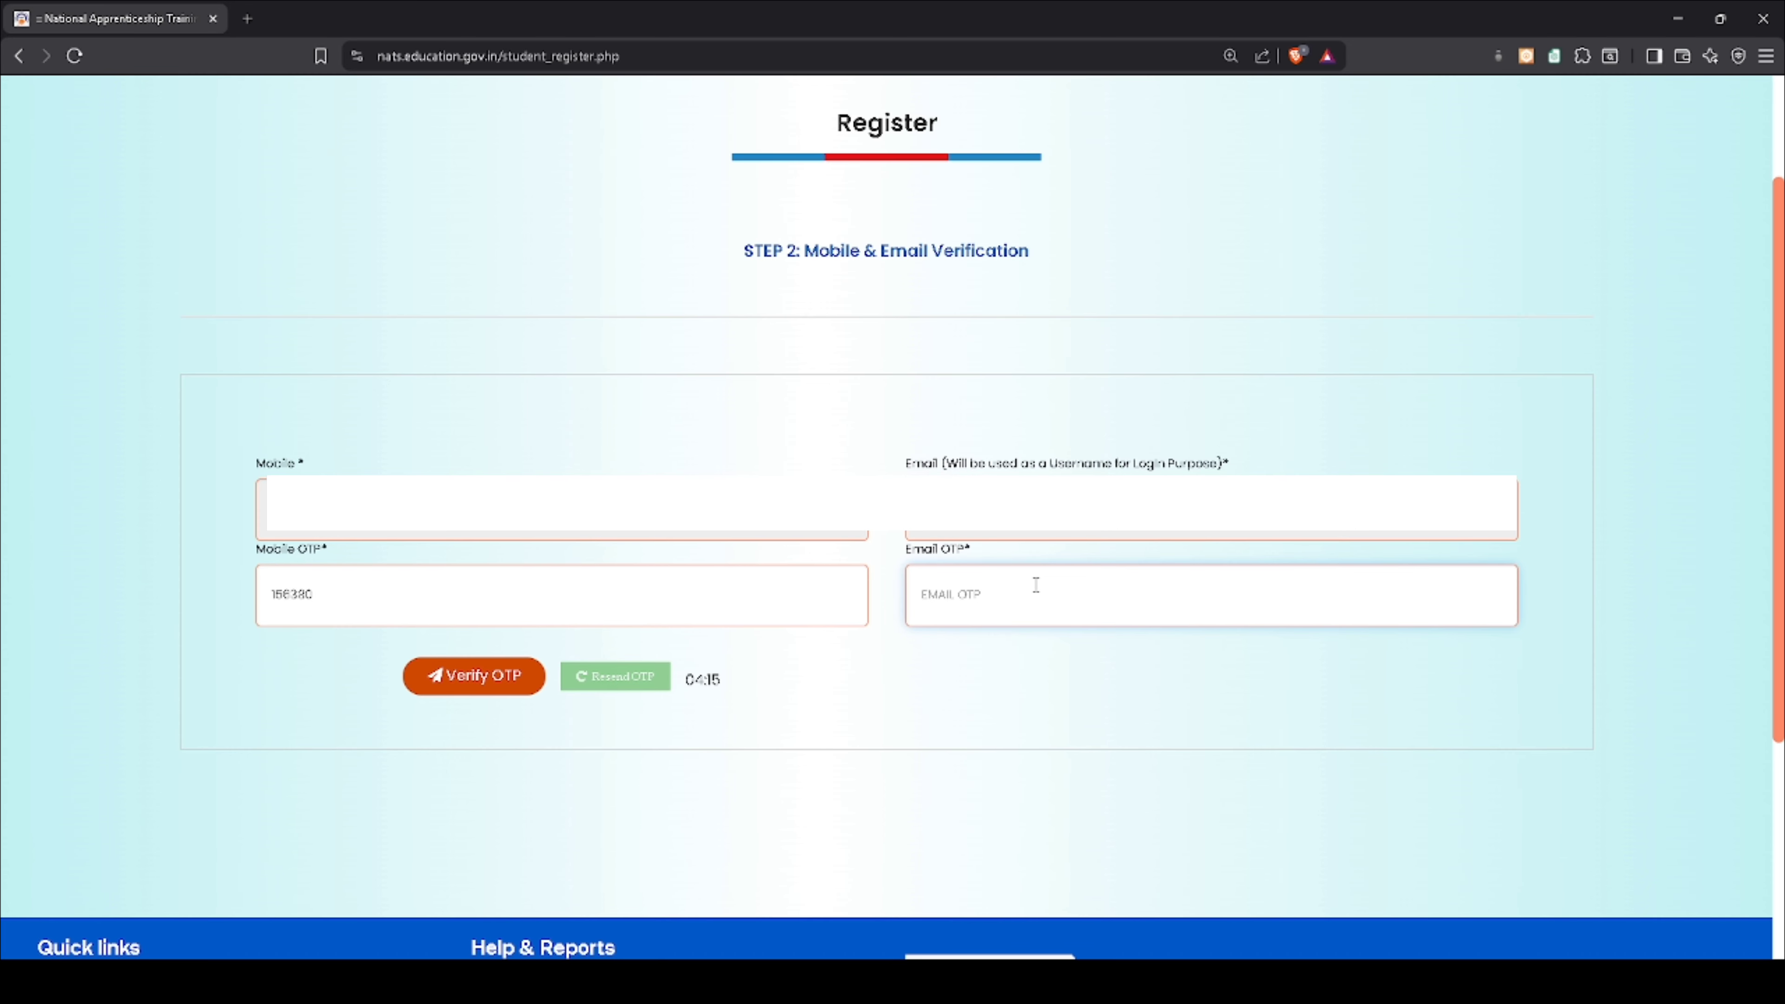
pyautogui.click(442, 676)
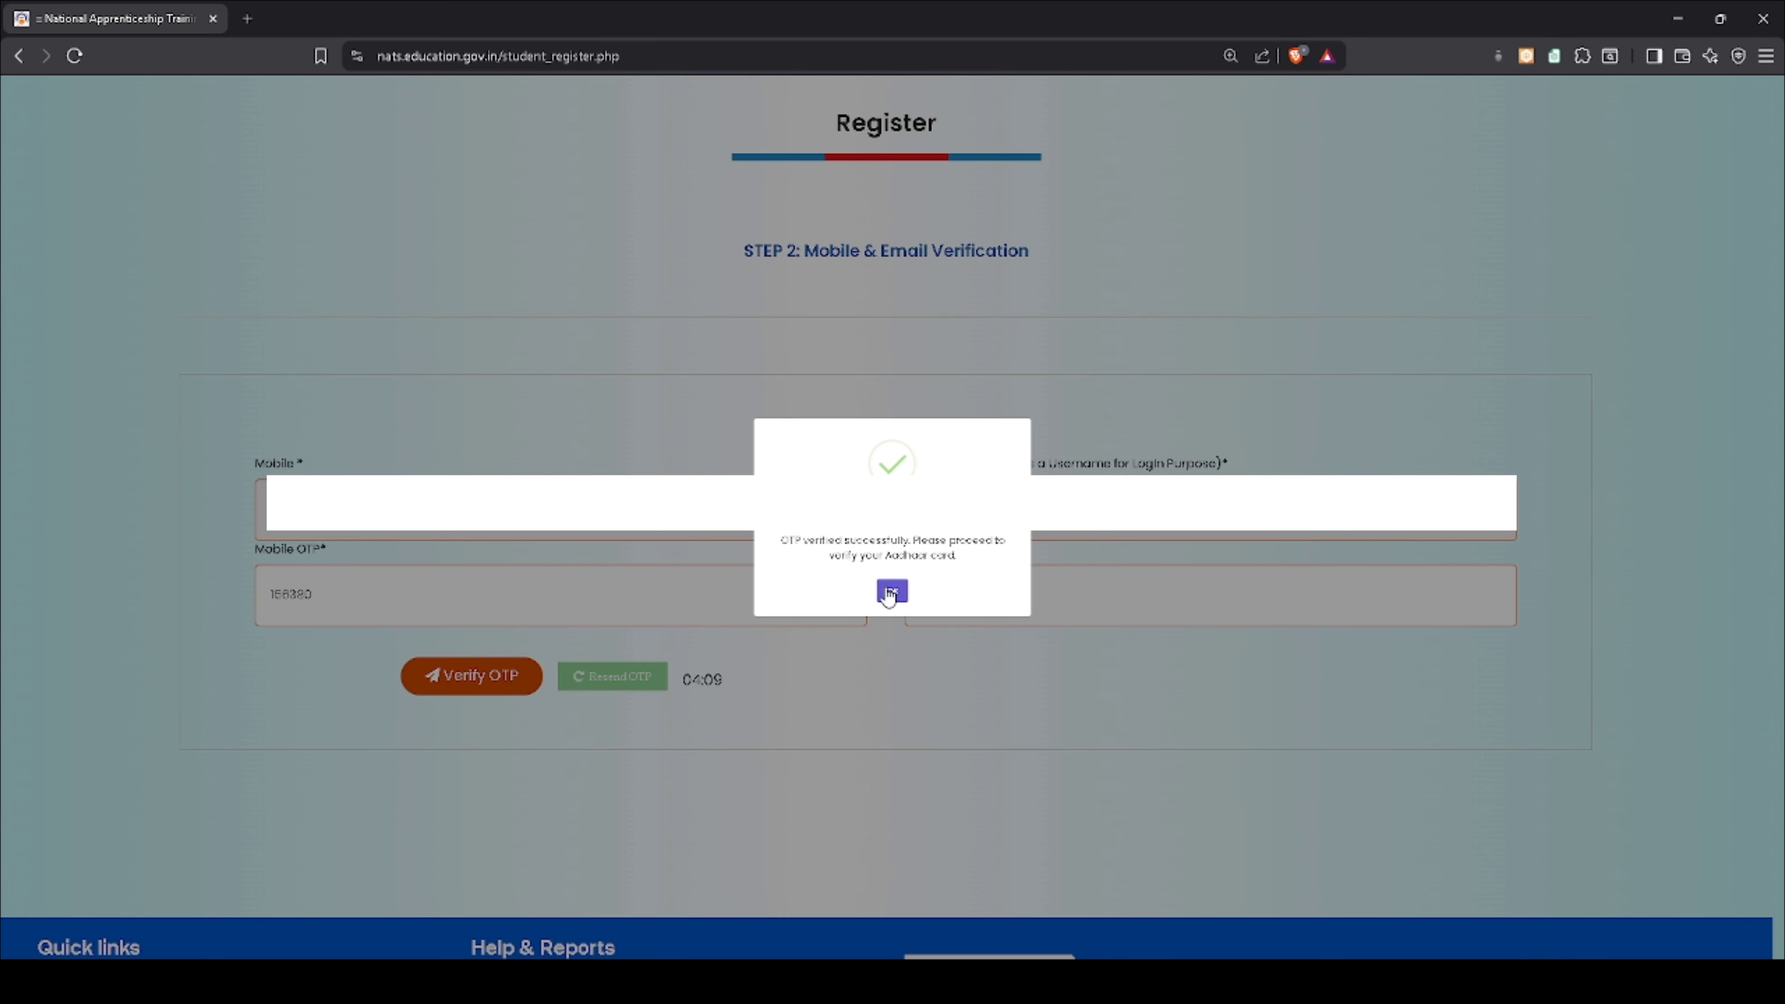
pyautogui.click(892, 591)
pyautogui.scroll(-3, 1478, 314)
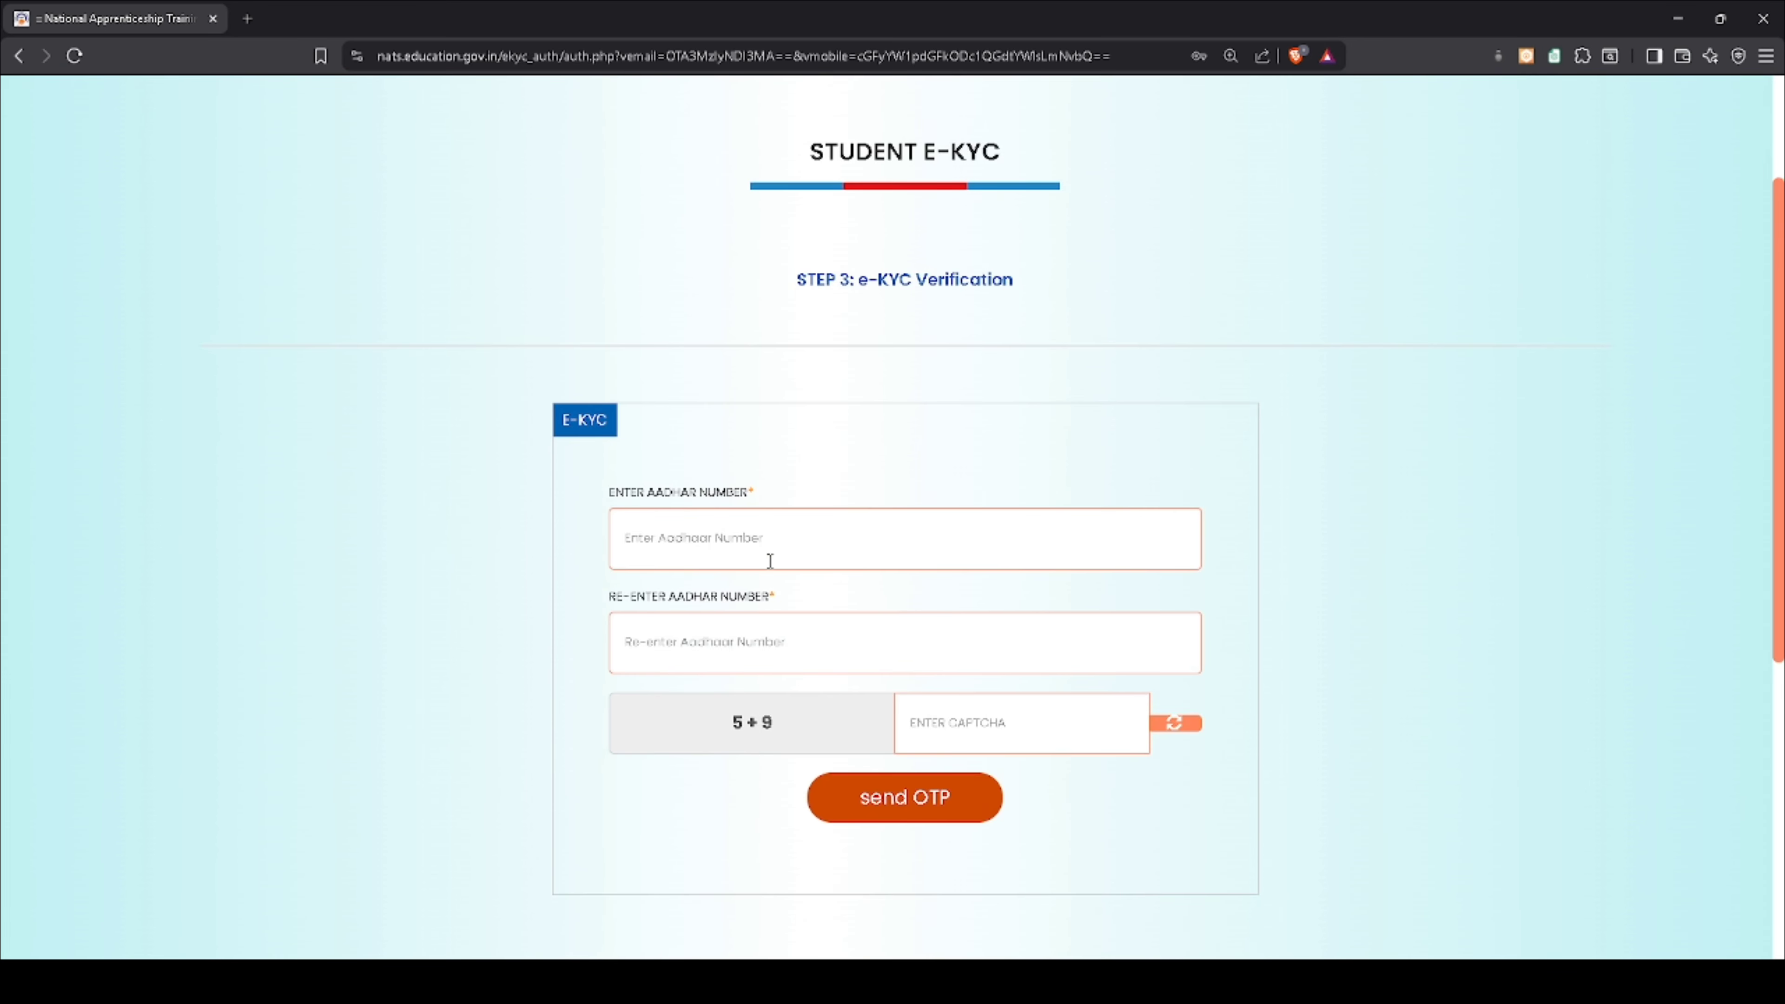
# - Enter the student's Aadhaar number in both fields, answer the captcha with 14, and request the OTP
pyautogui.click(753, 545)
pyautogui.scroll(-1, 777, 467)
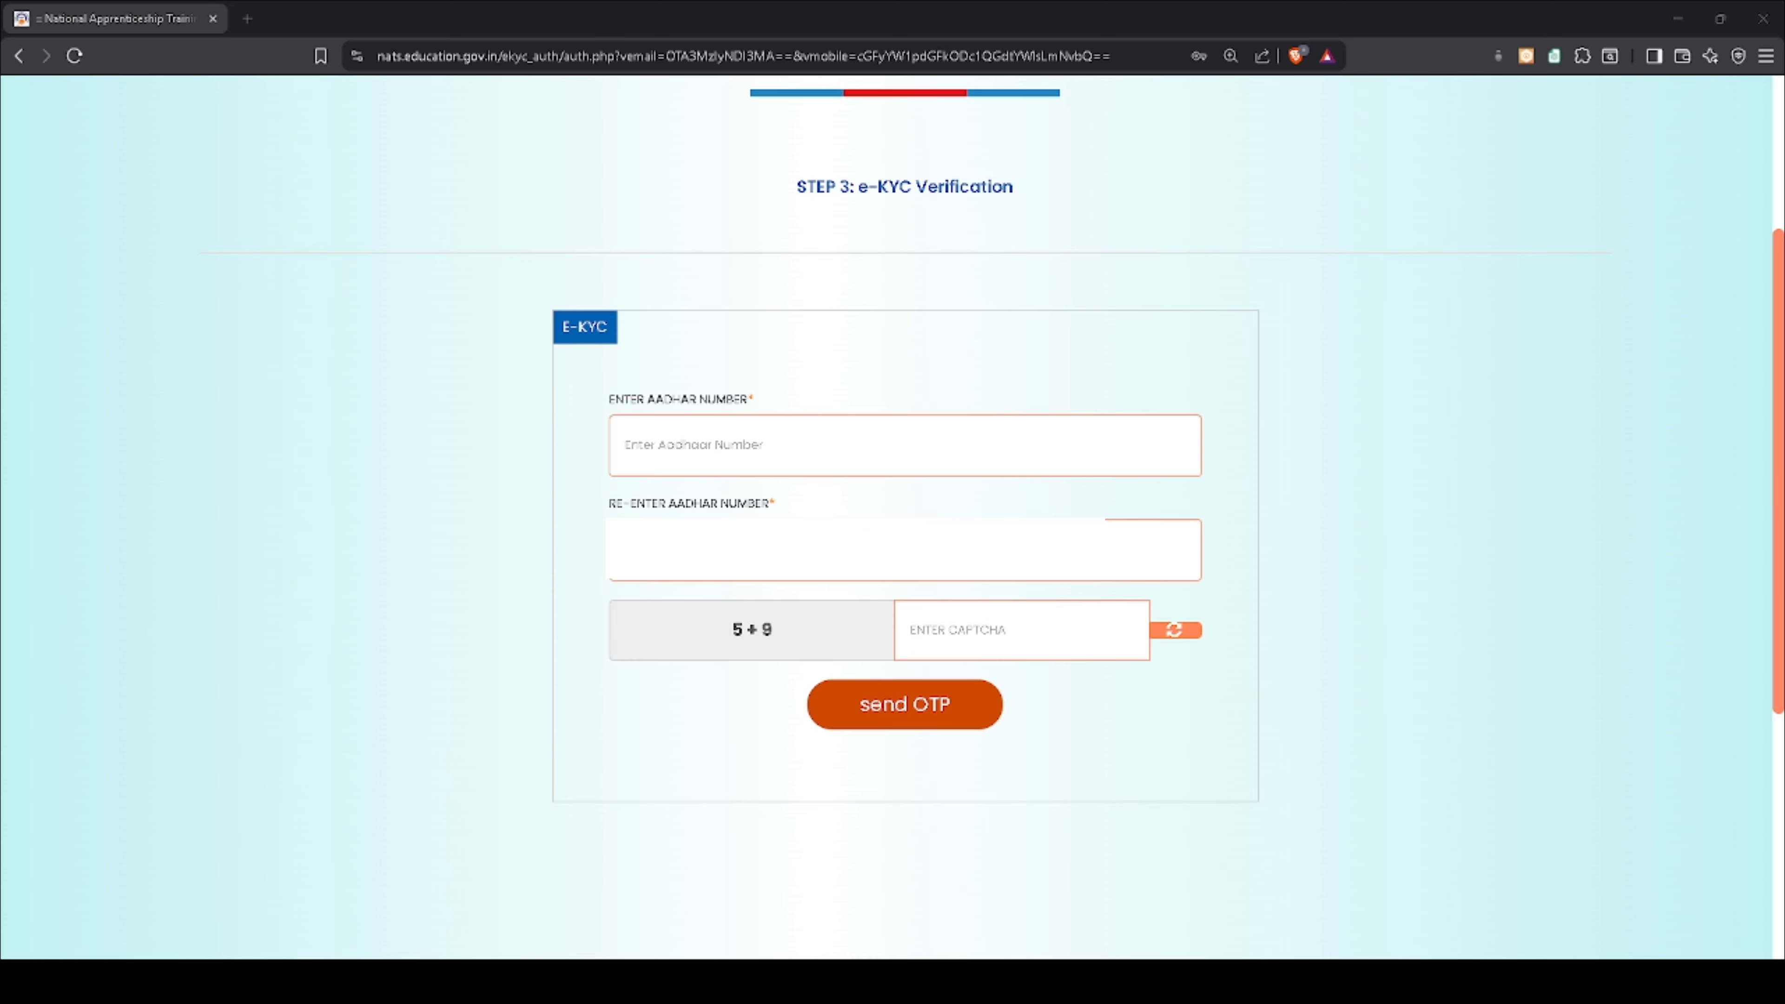
pyautogui.click(750, 464)
pyautogui.write('••••••••••••')
pyautogui.press('Tab')
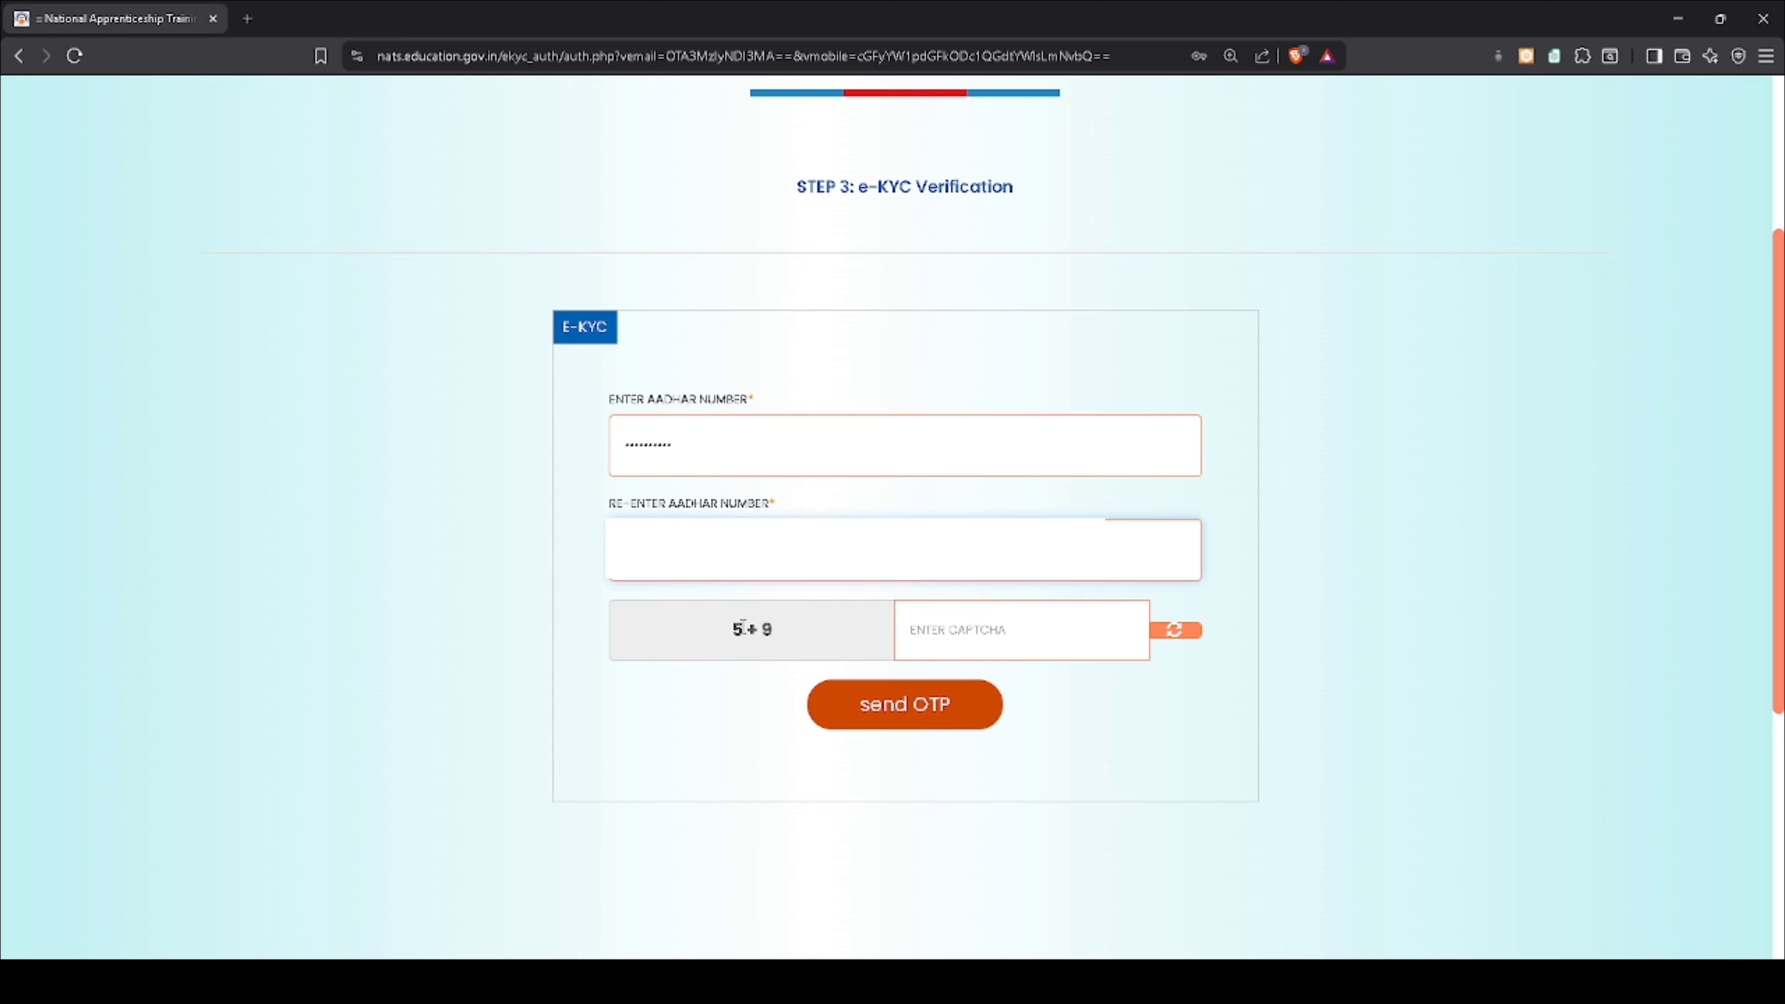
pyautogui.press('Tab')
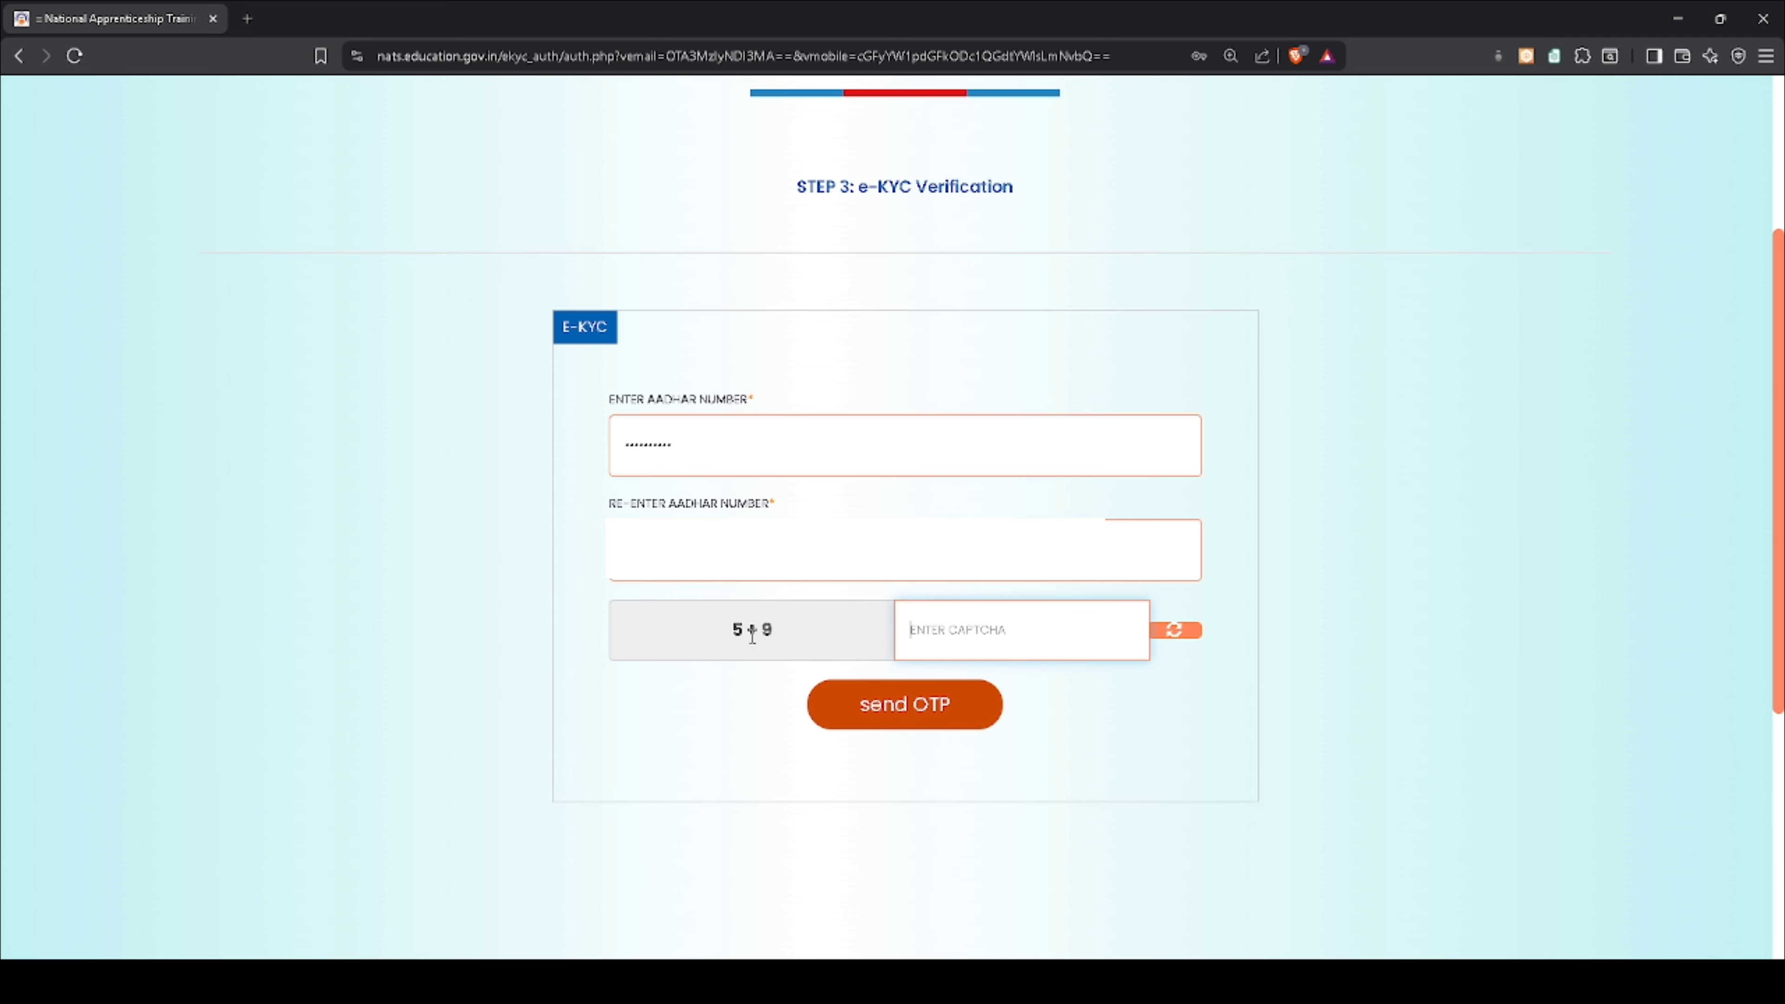
pyautogui.write('14')
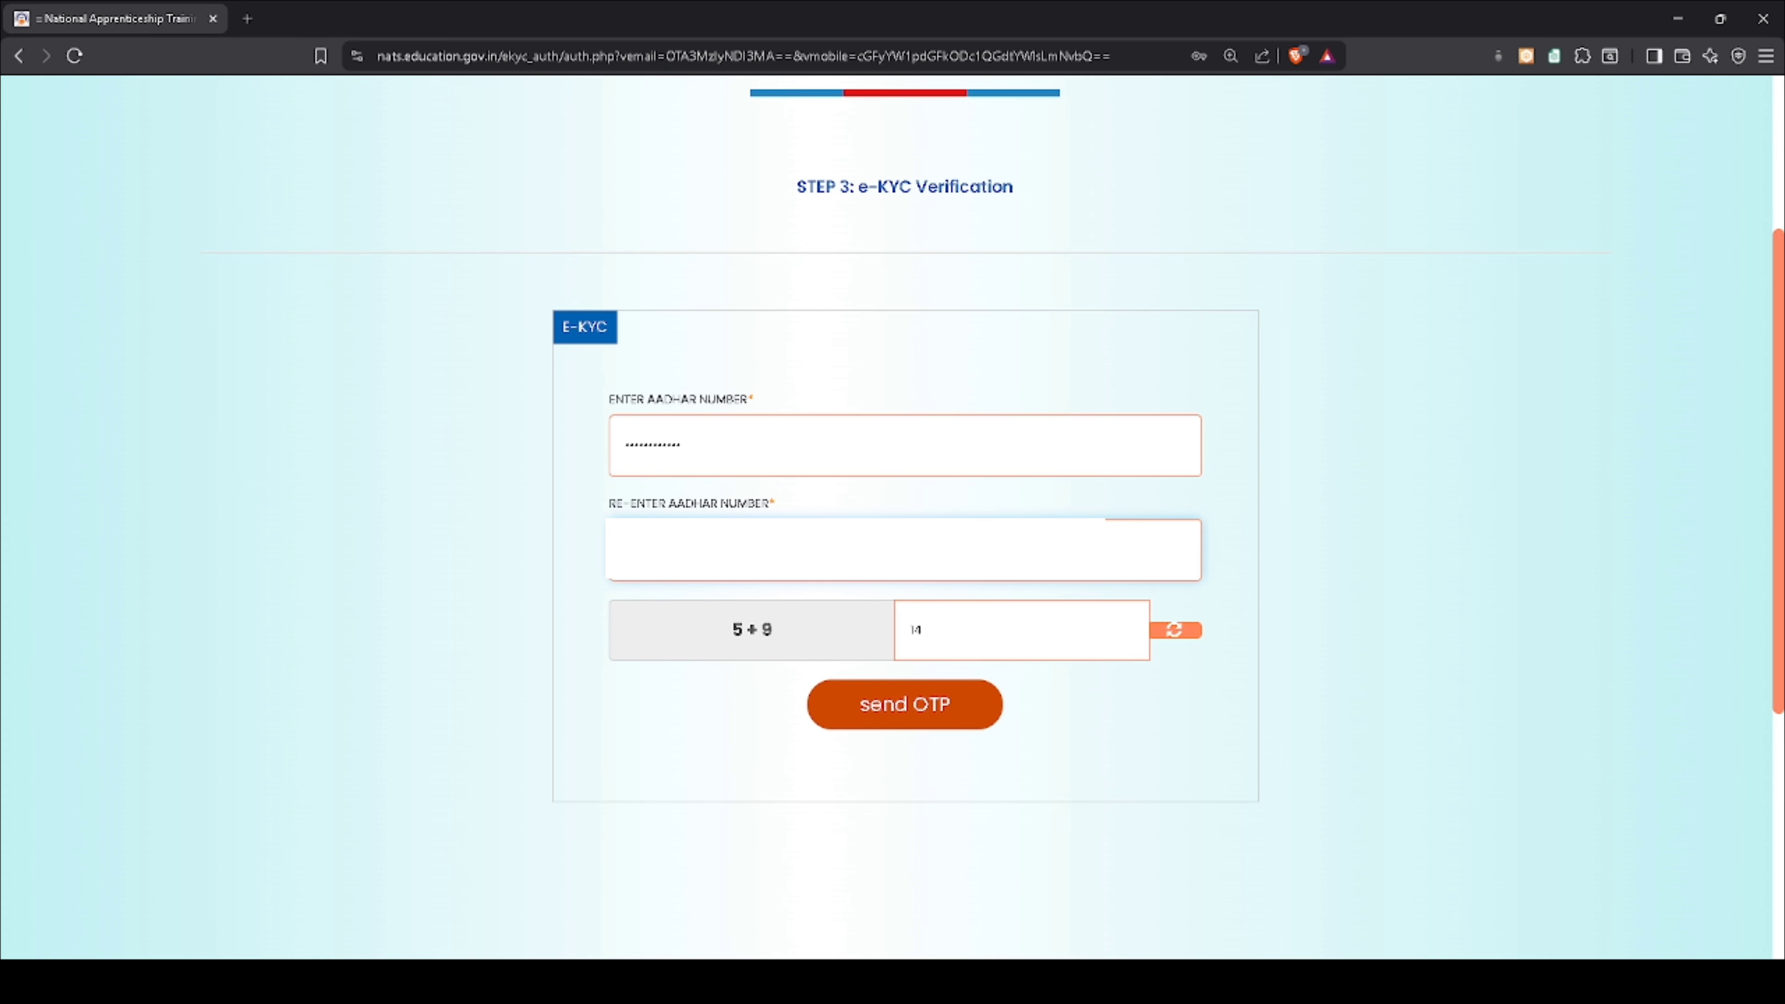
pyautogui.click(945, 709)
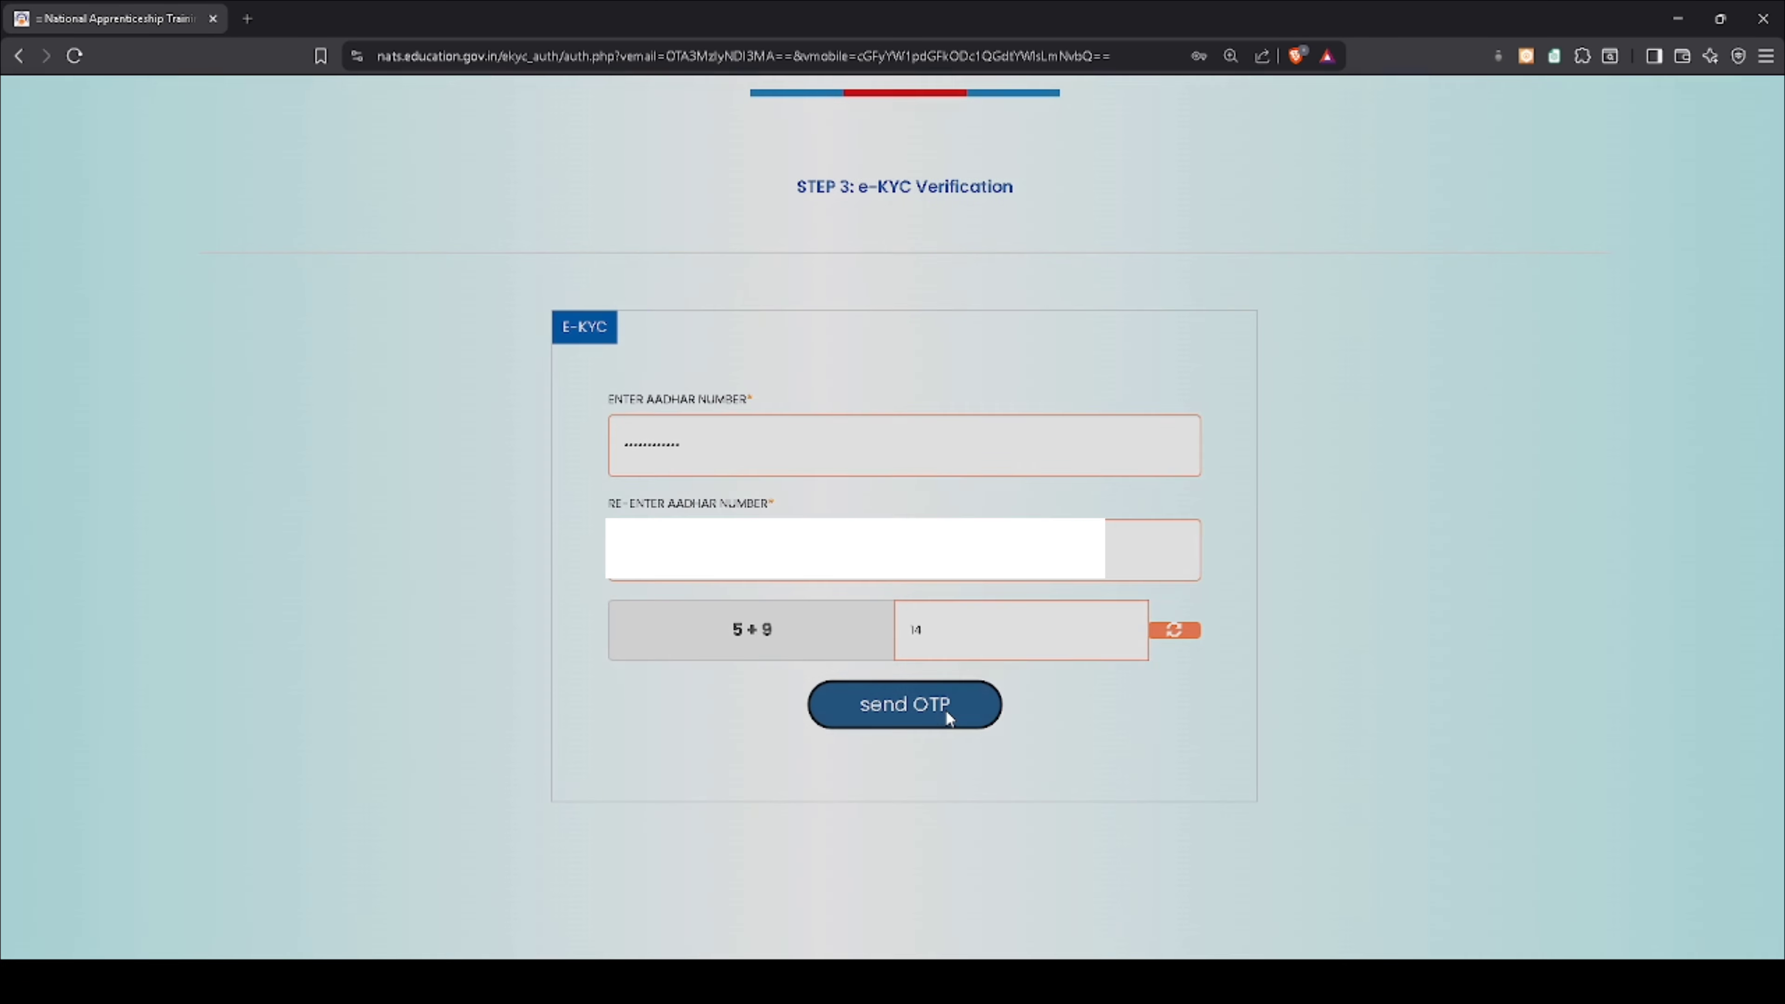
# - Accept the Aadhaar consent declaration, verify the e-KYC OTP, and proceed to the Student Register form
pyautogui.click(406, 443)
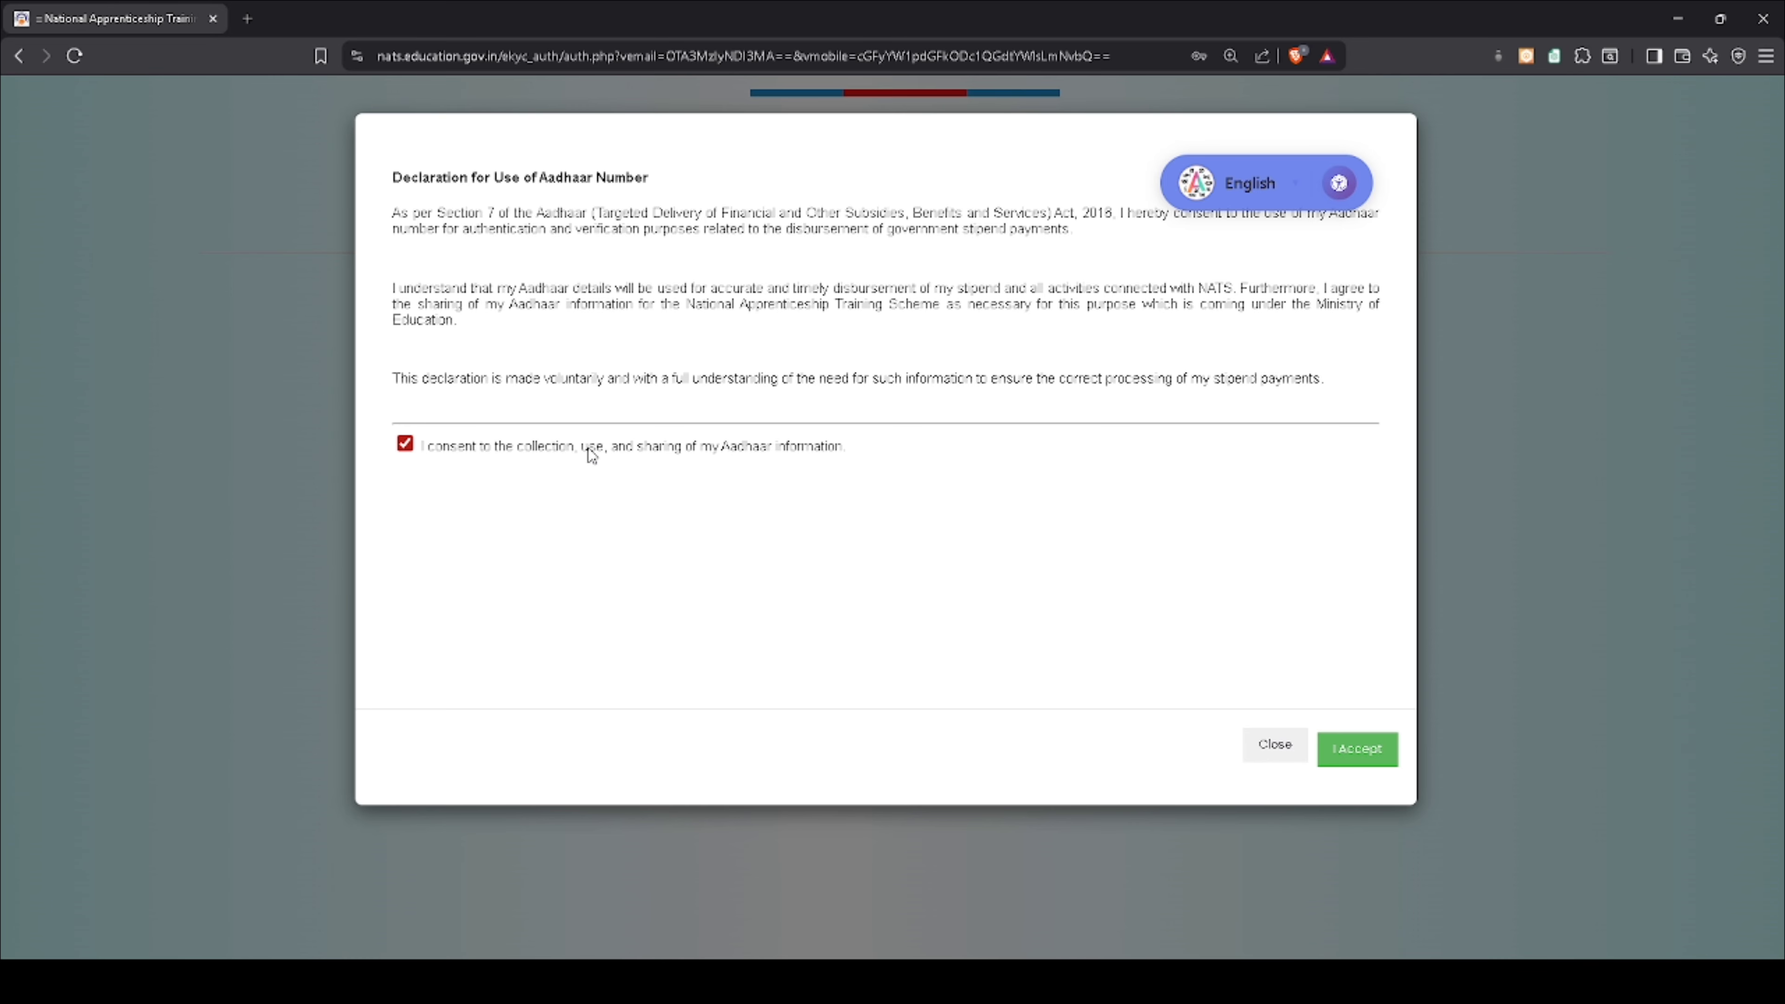
pyautogui.click(1353, 748)
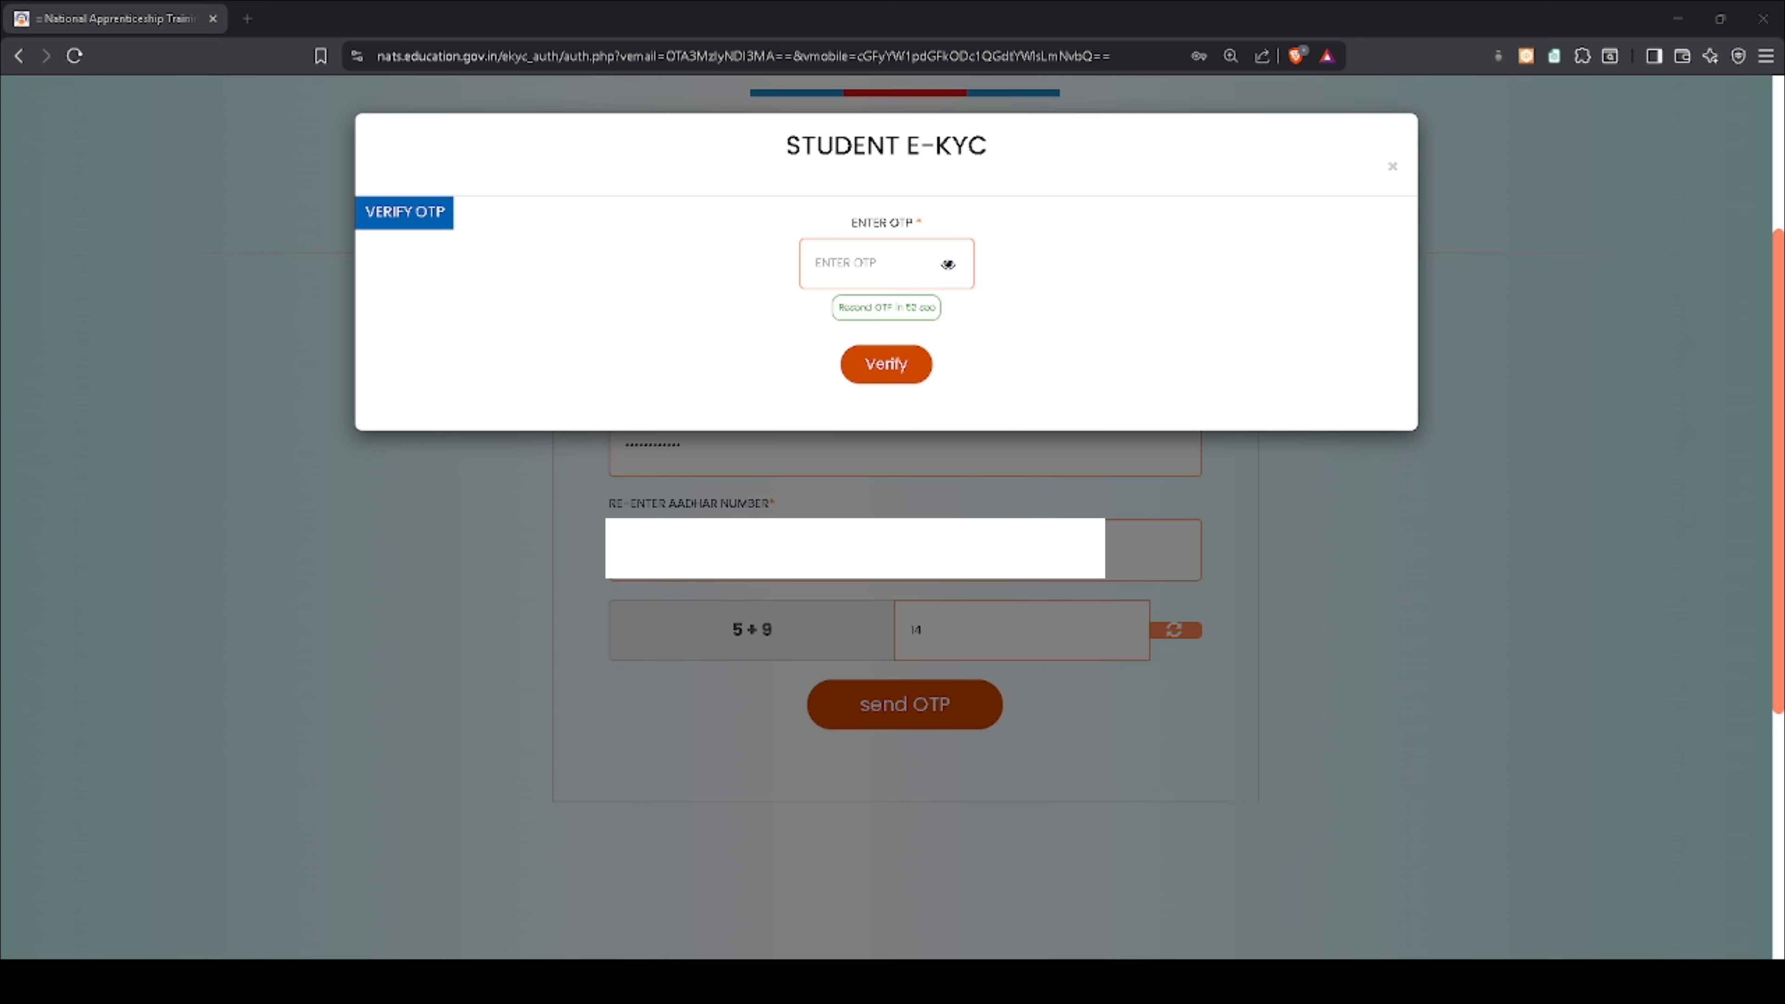
pyautogui.click(845, 259)
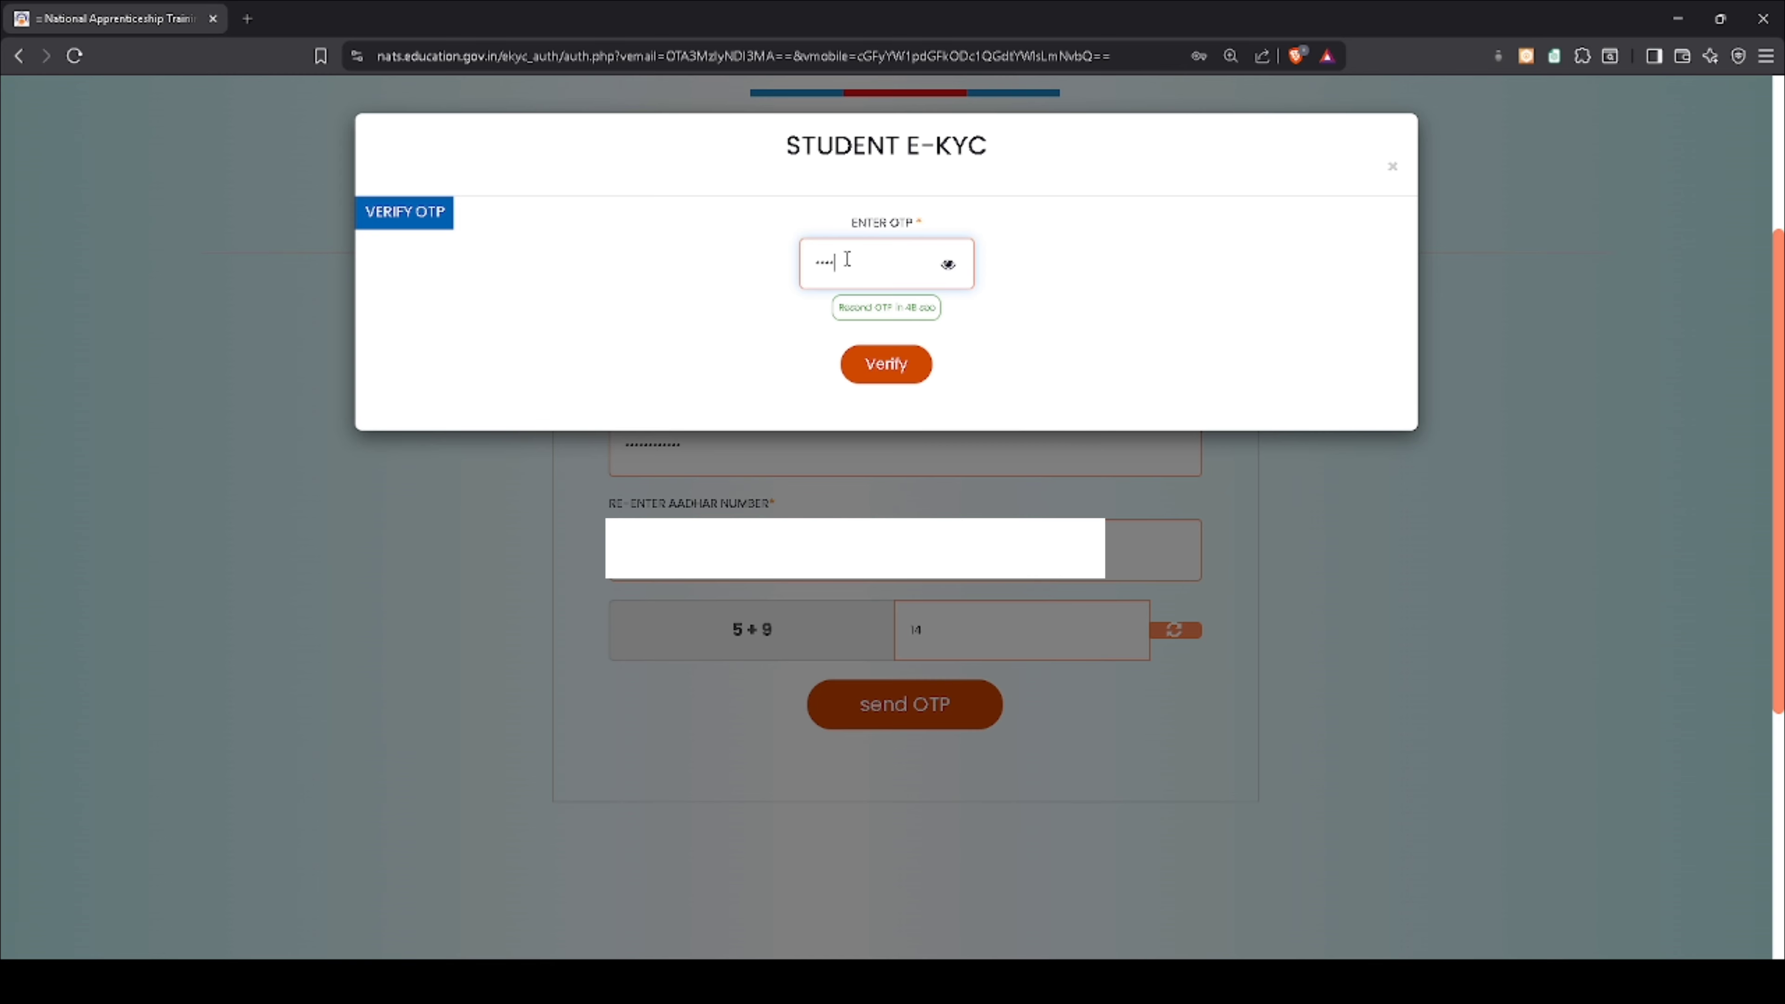
pyautogui.write('••••••')
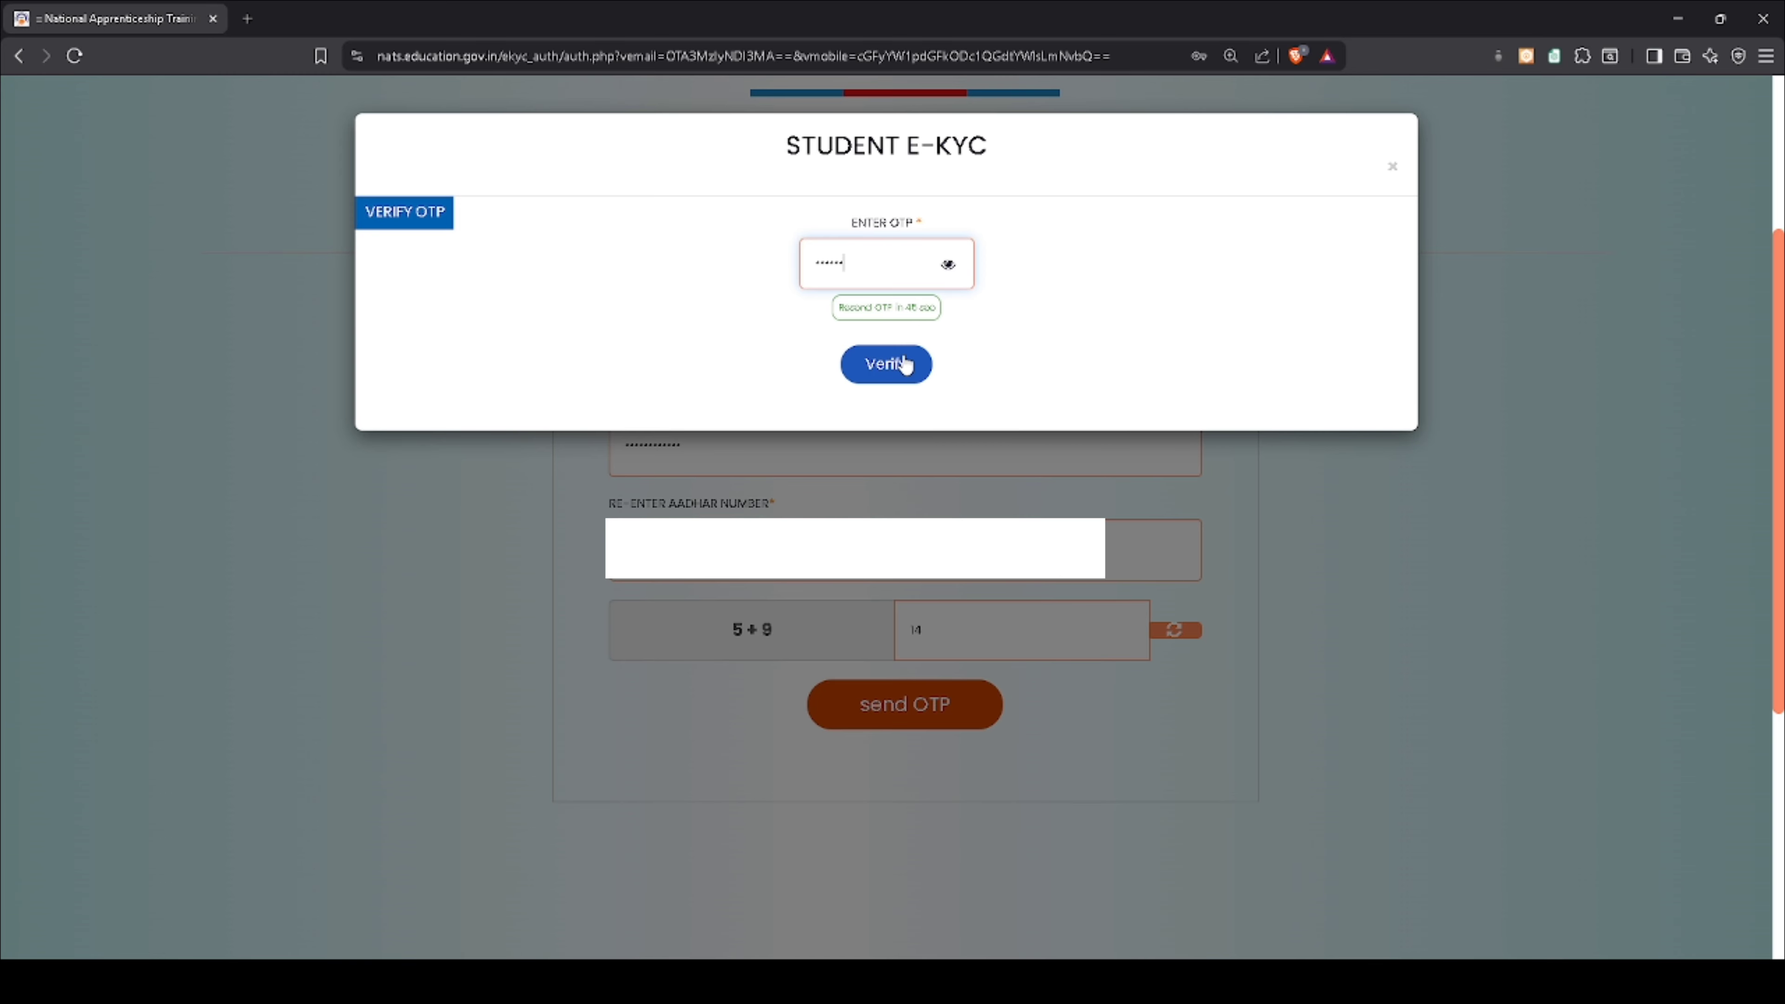
pyautogui.click(908, 376)
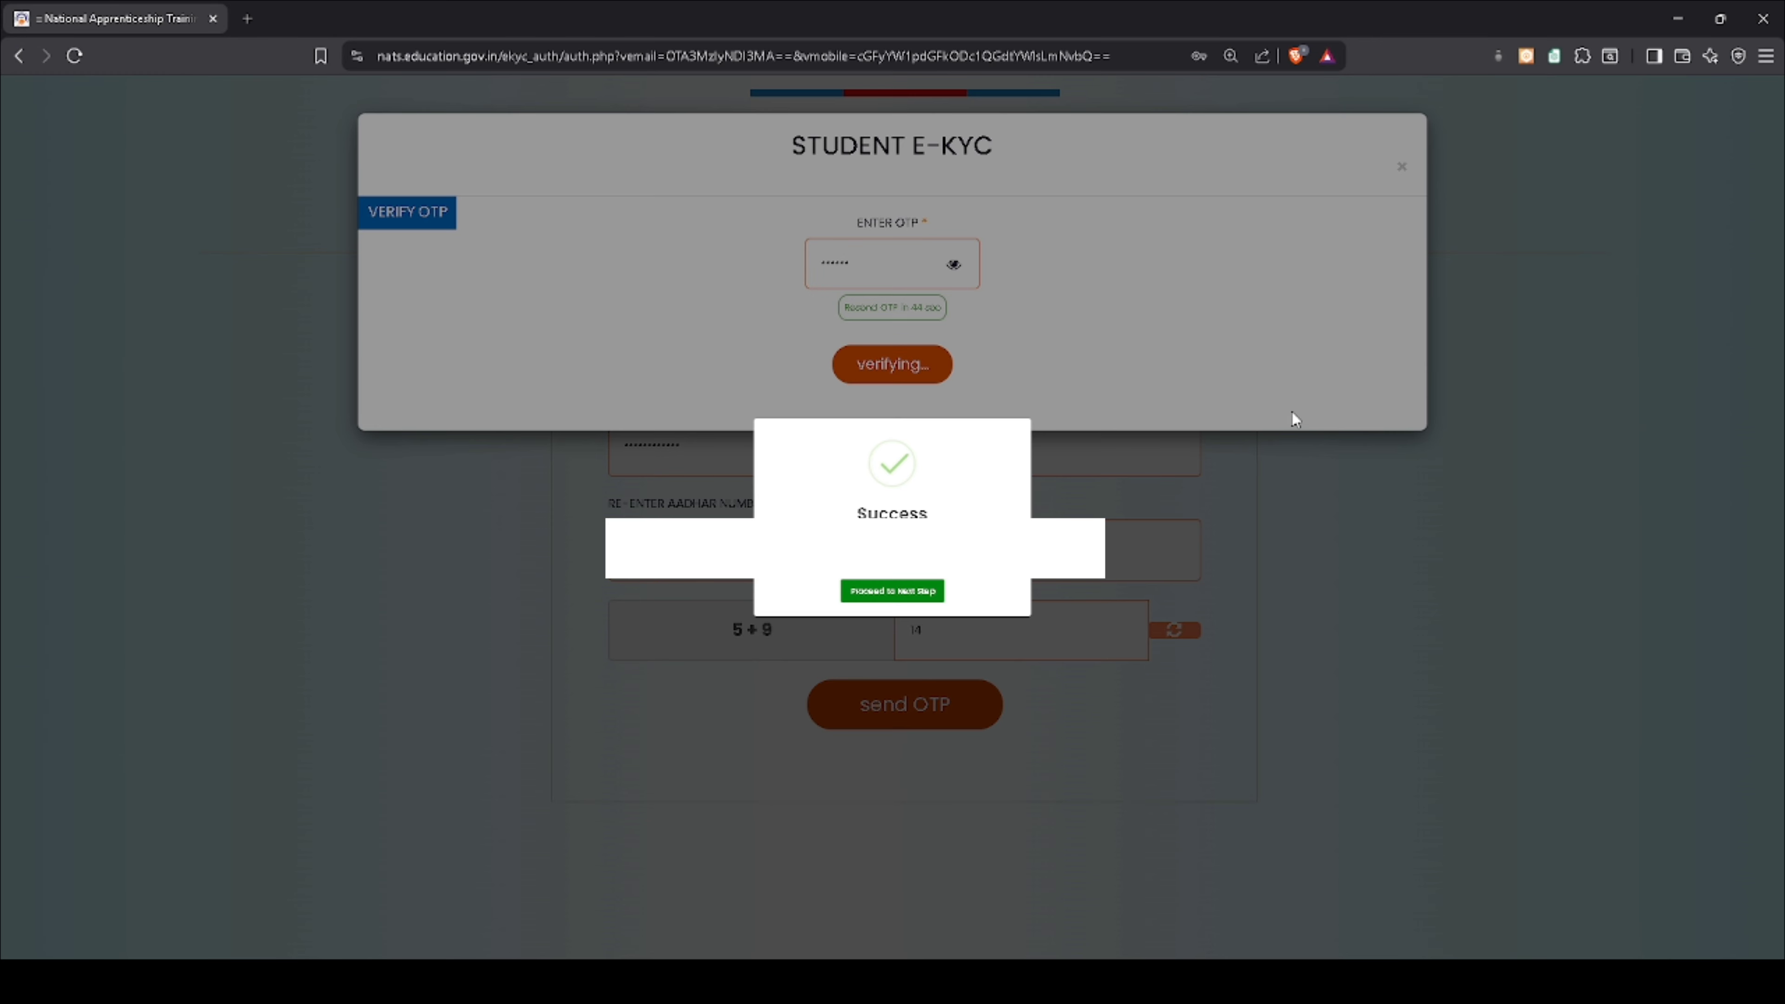
pyautogui.click(899, 594)
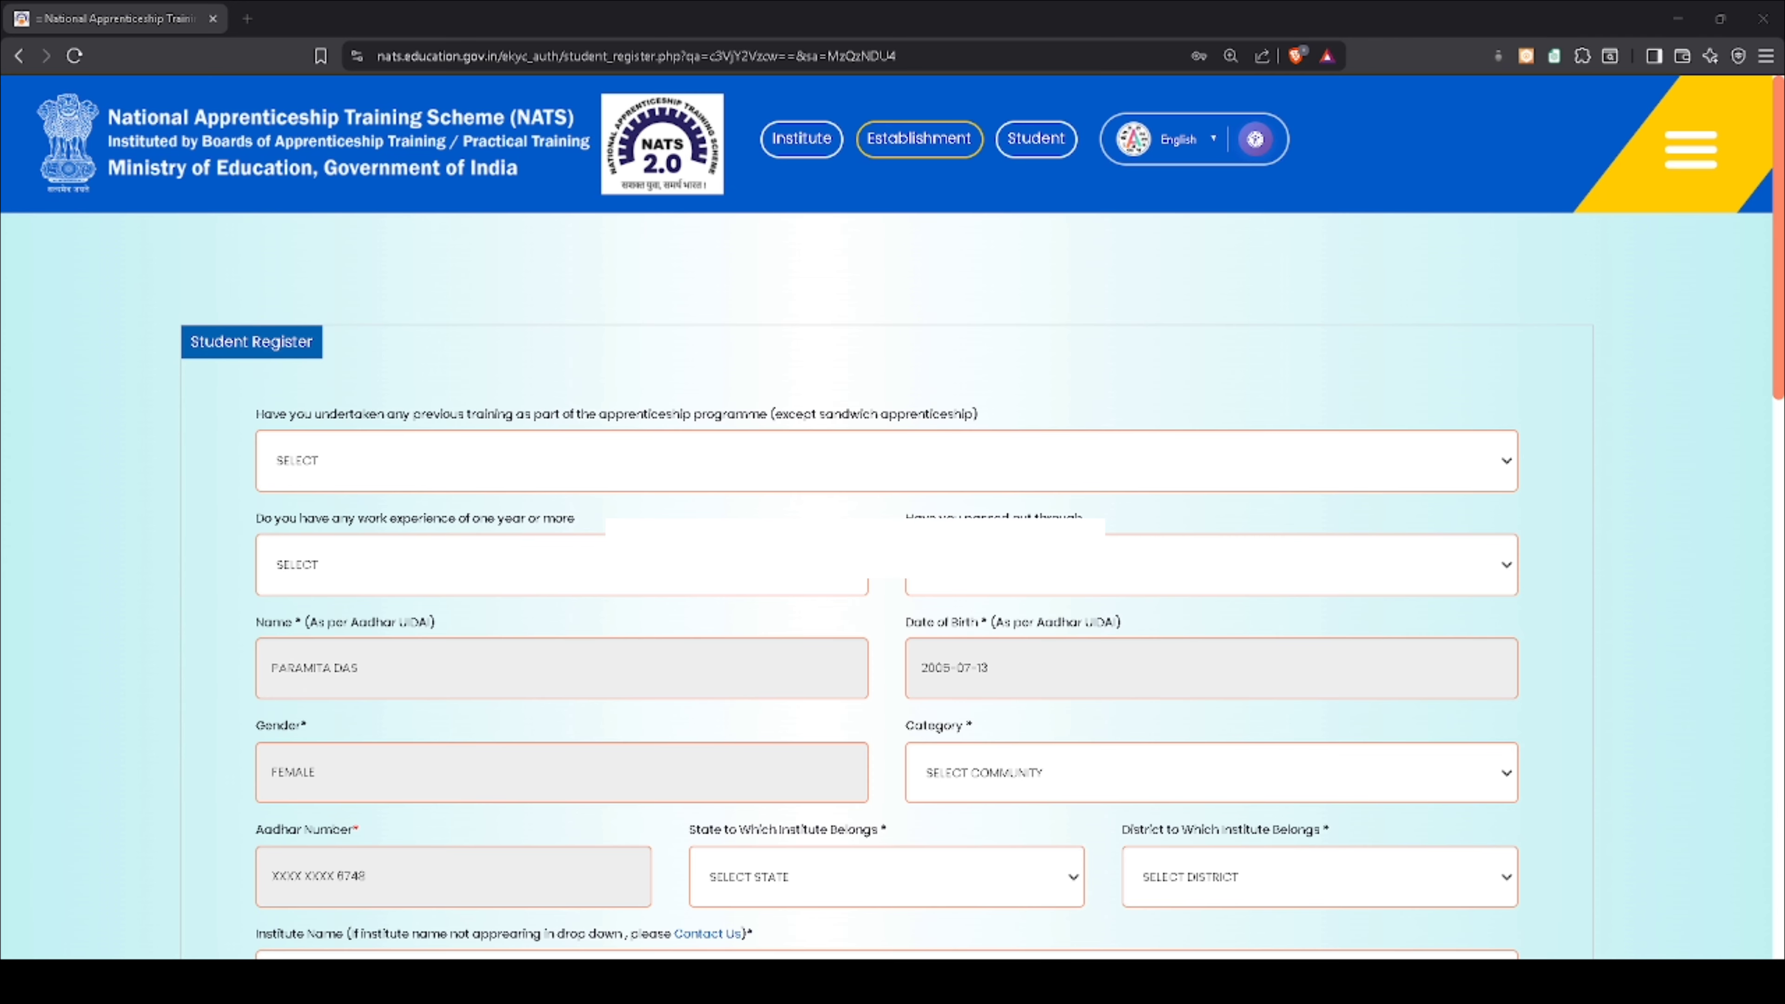
# - Answer NO to previous apprenticeship and work experience, and set passed-out mode to REGULAR
pyautogui.scroll(-1, 893, 583)
pyautogui.scroll(-2, 892, 584)
pyautogui.scroll(1, 893, 584)
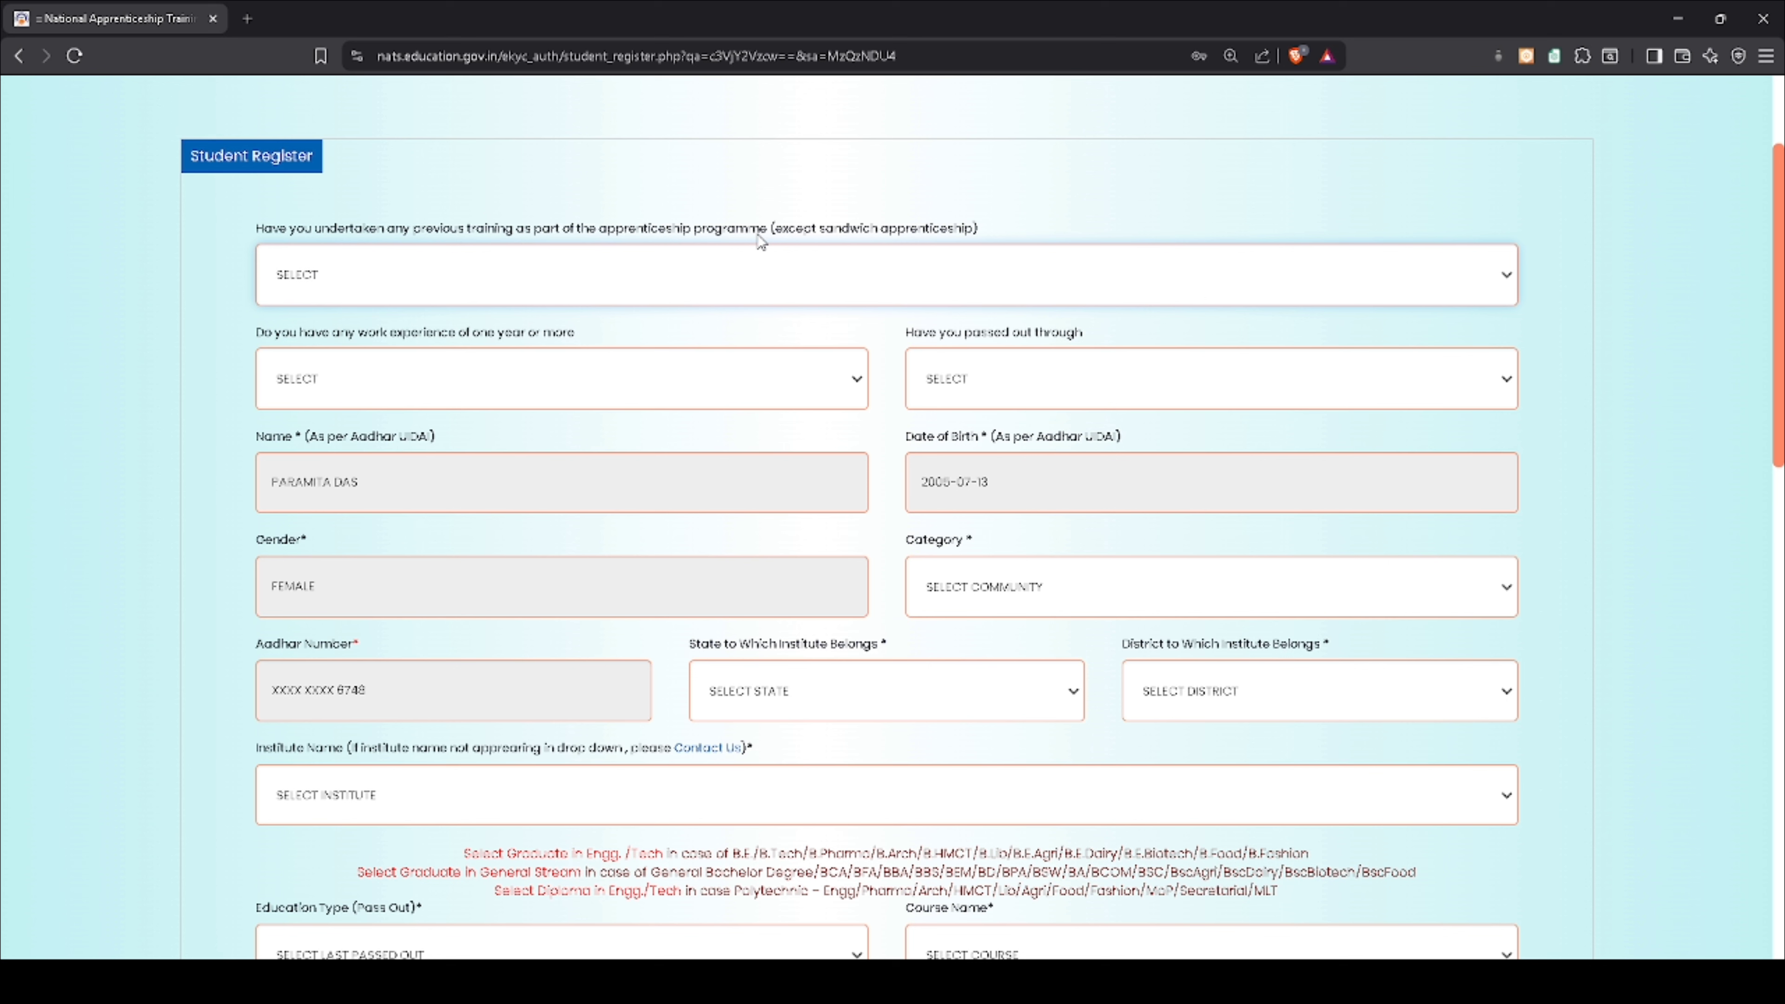
pyautogui.click(691, 258)
pyautogui.click(318, 359)
pyautogui.click(503, 369)
pyautogui.click(328, 450)
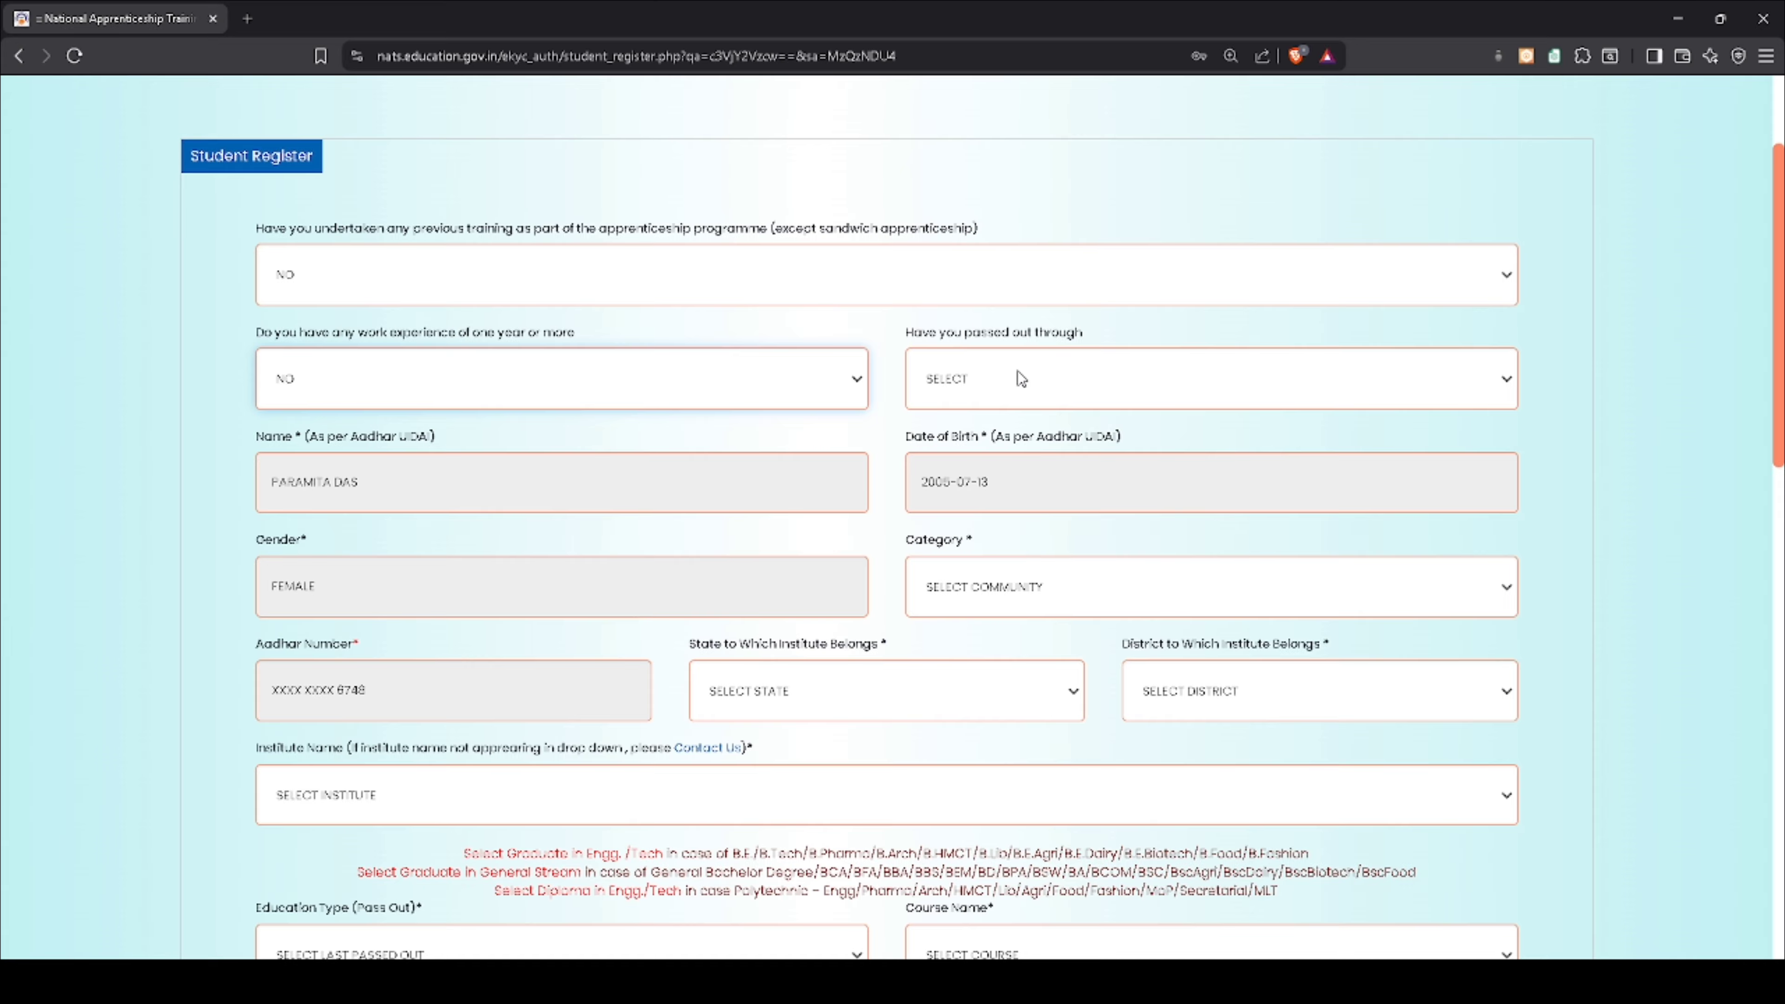
pyautogui.click(1028, 386)
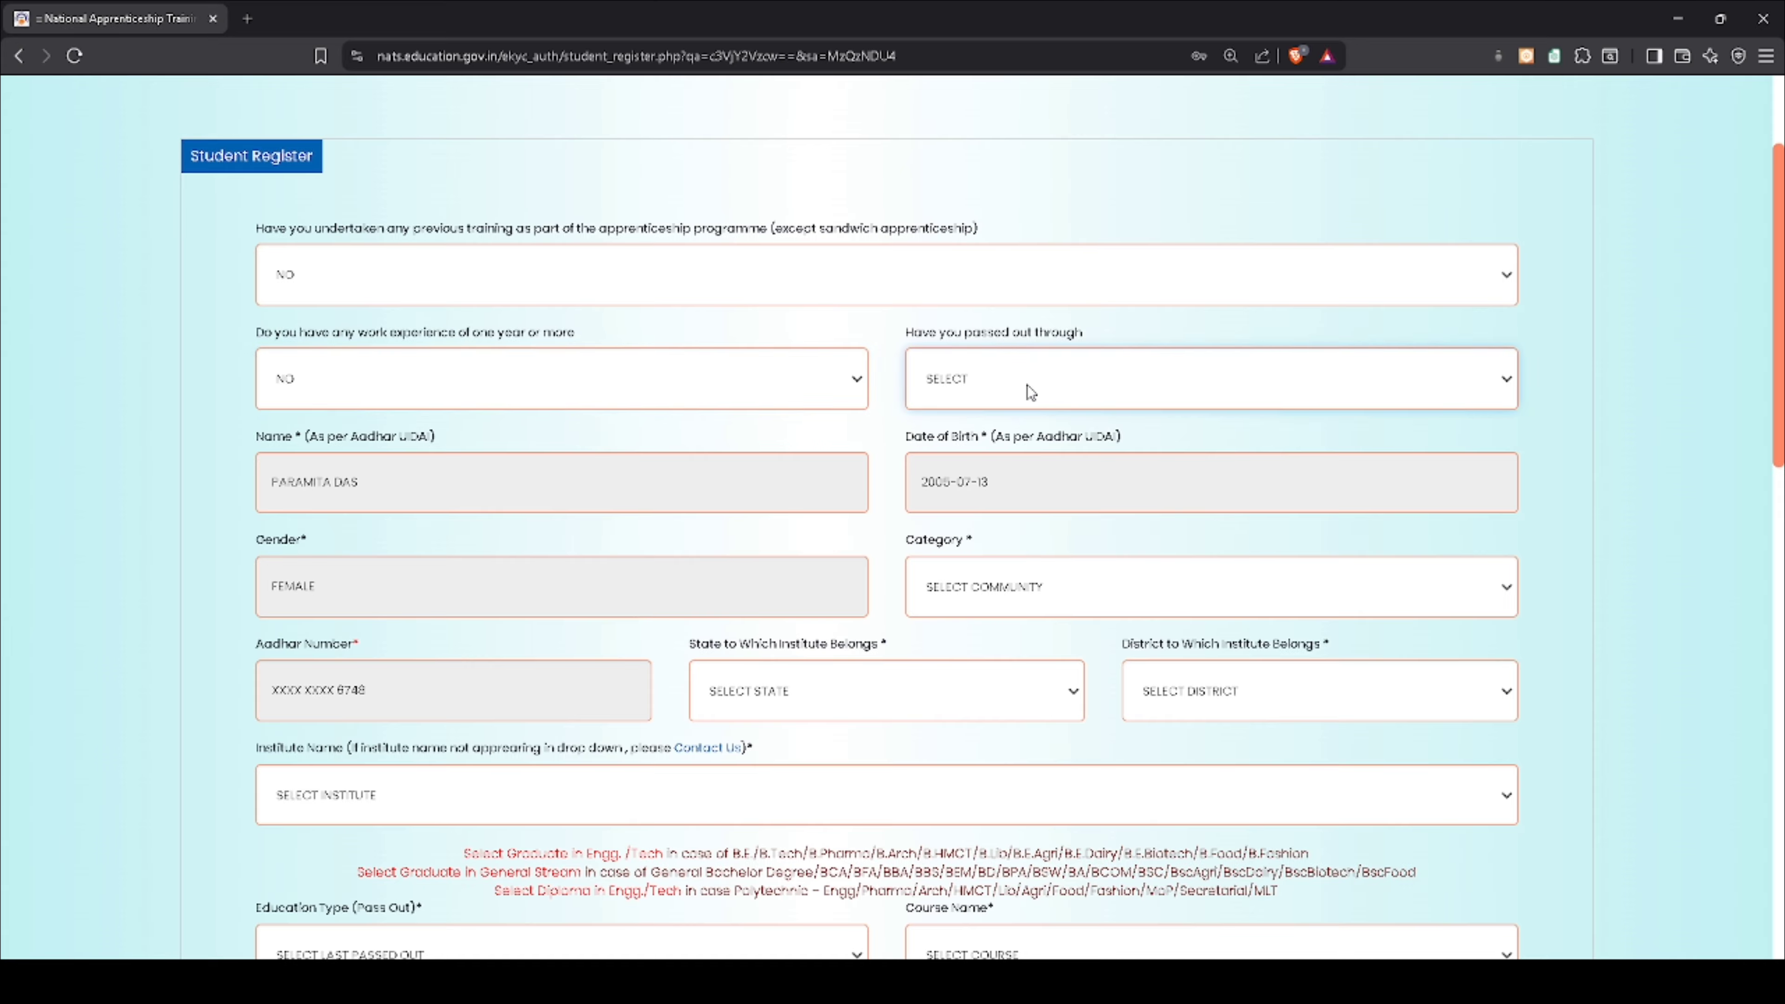
pyautogui.click(960, 504)
# - Set category OTHERS, state West Bengal, district North 24 Parganas, and search institutes for 'ki'
pyautogui.scroll(-1, 815, 531)
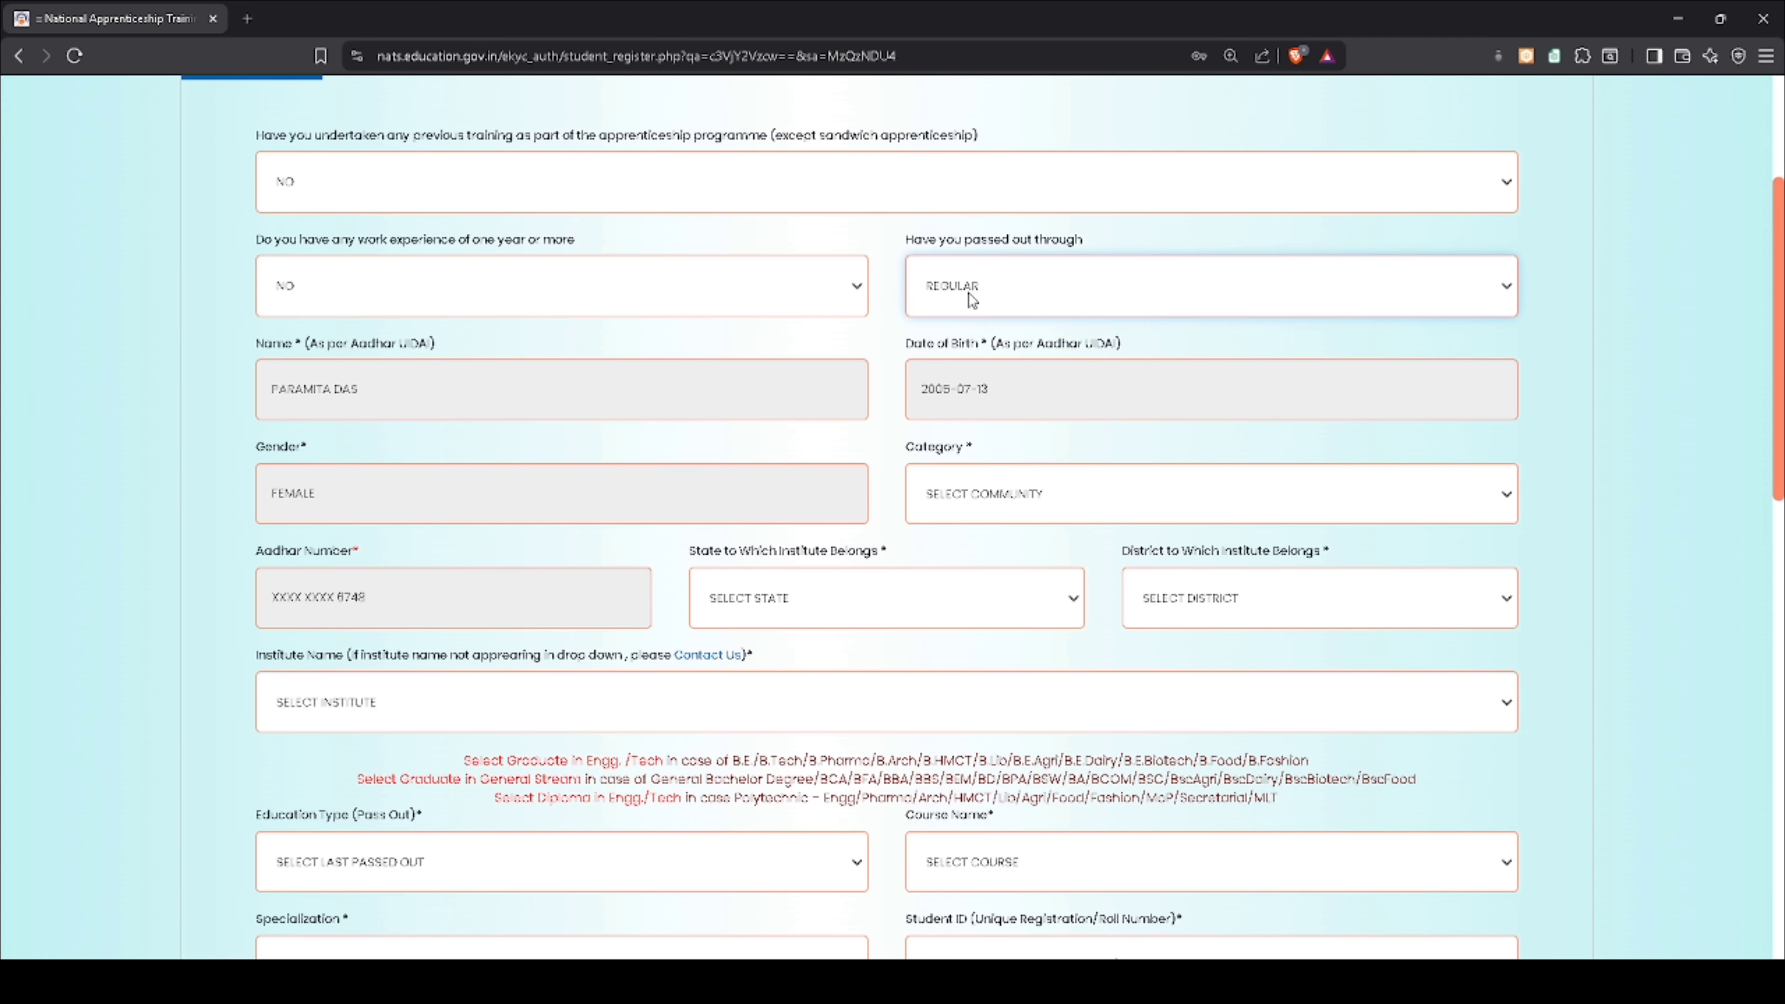
pyautogui.click(991, 496)
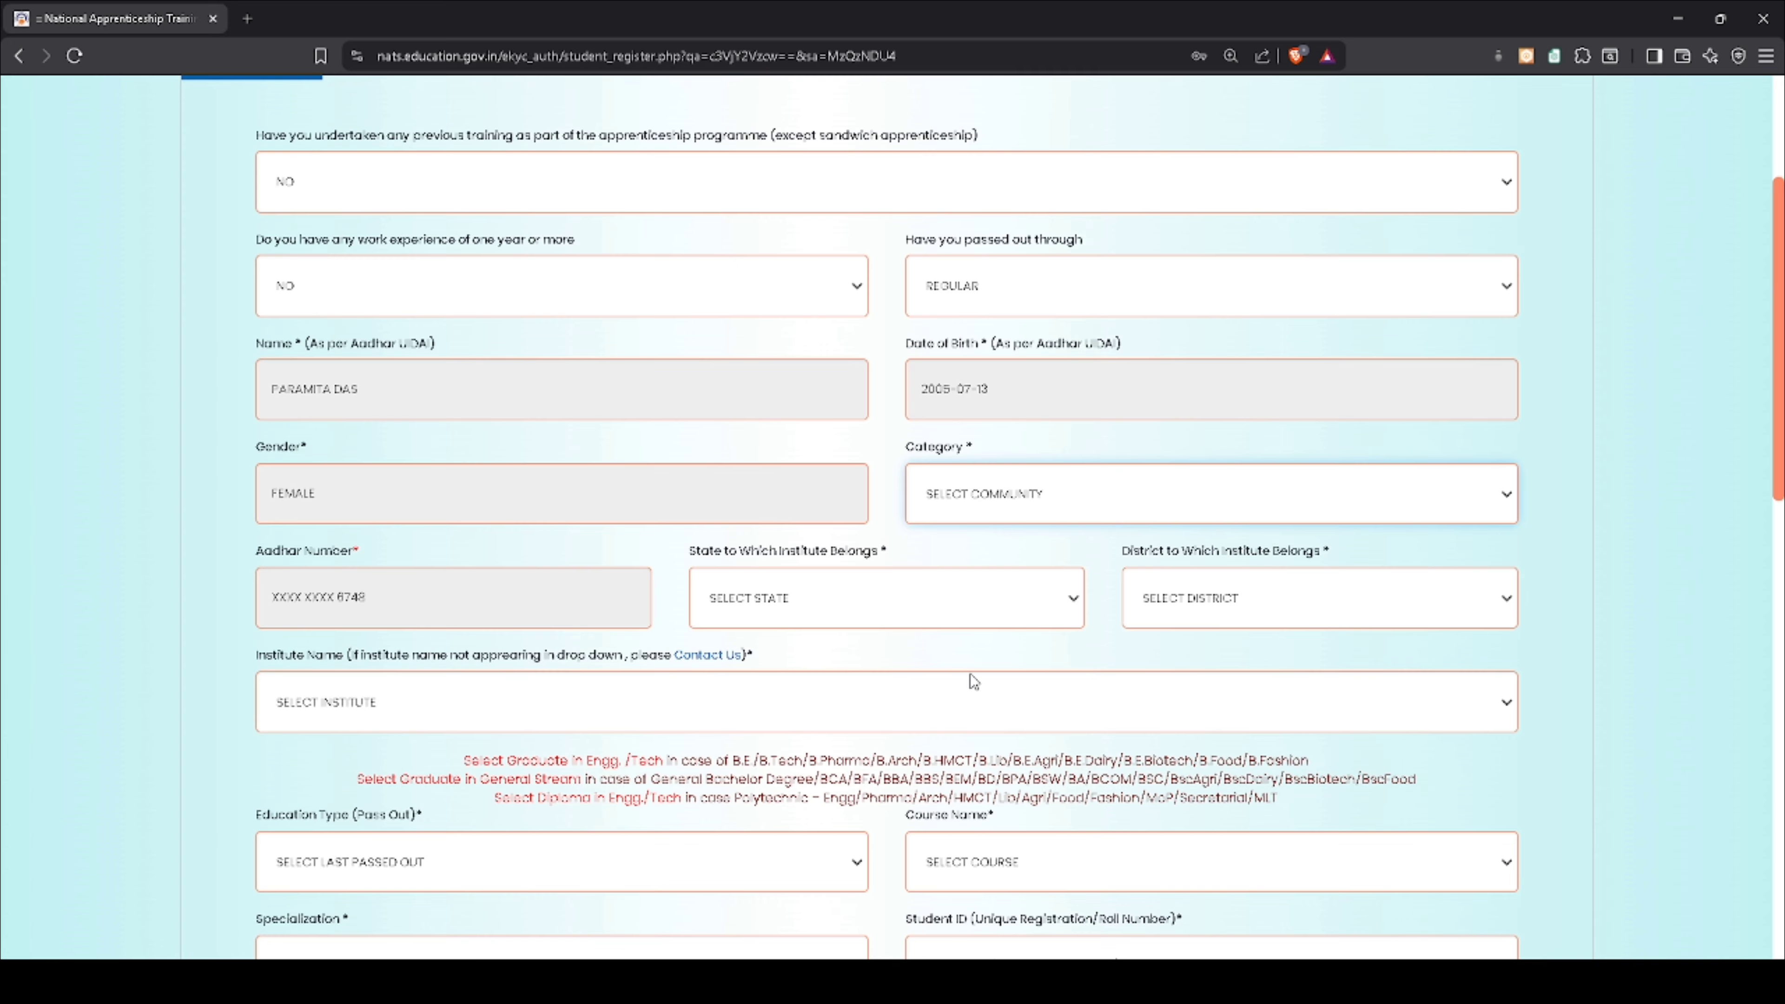
pyautogui.click(965, 623)
pyautogui.click(789, 599)
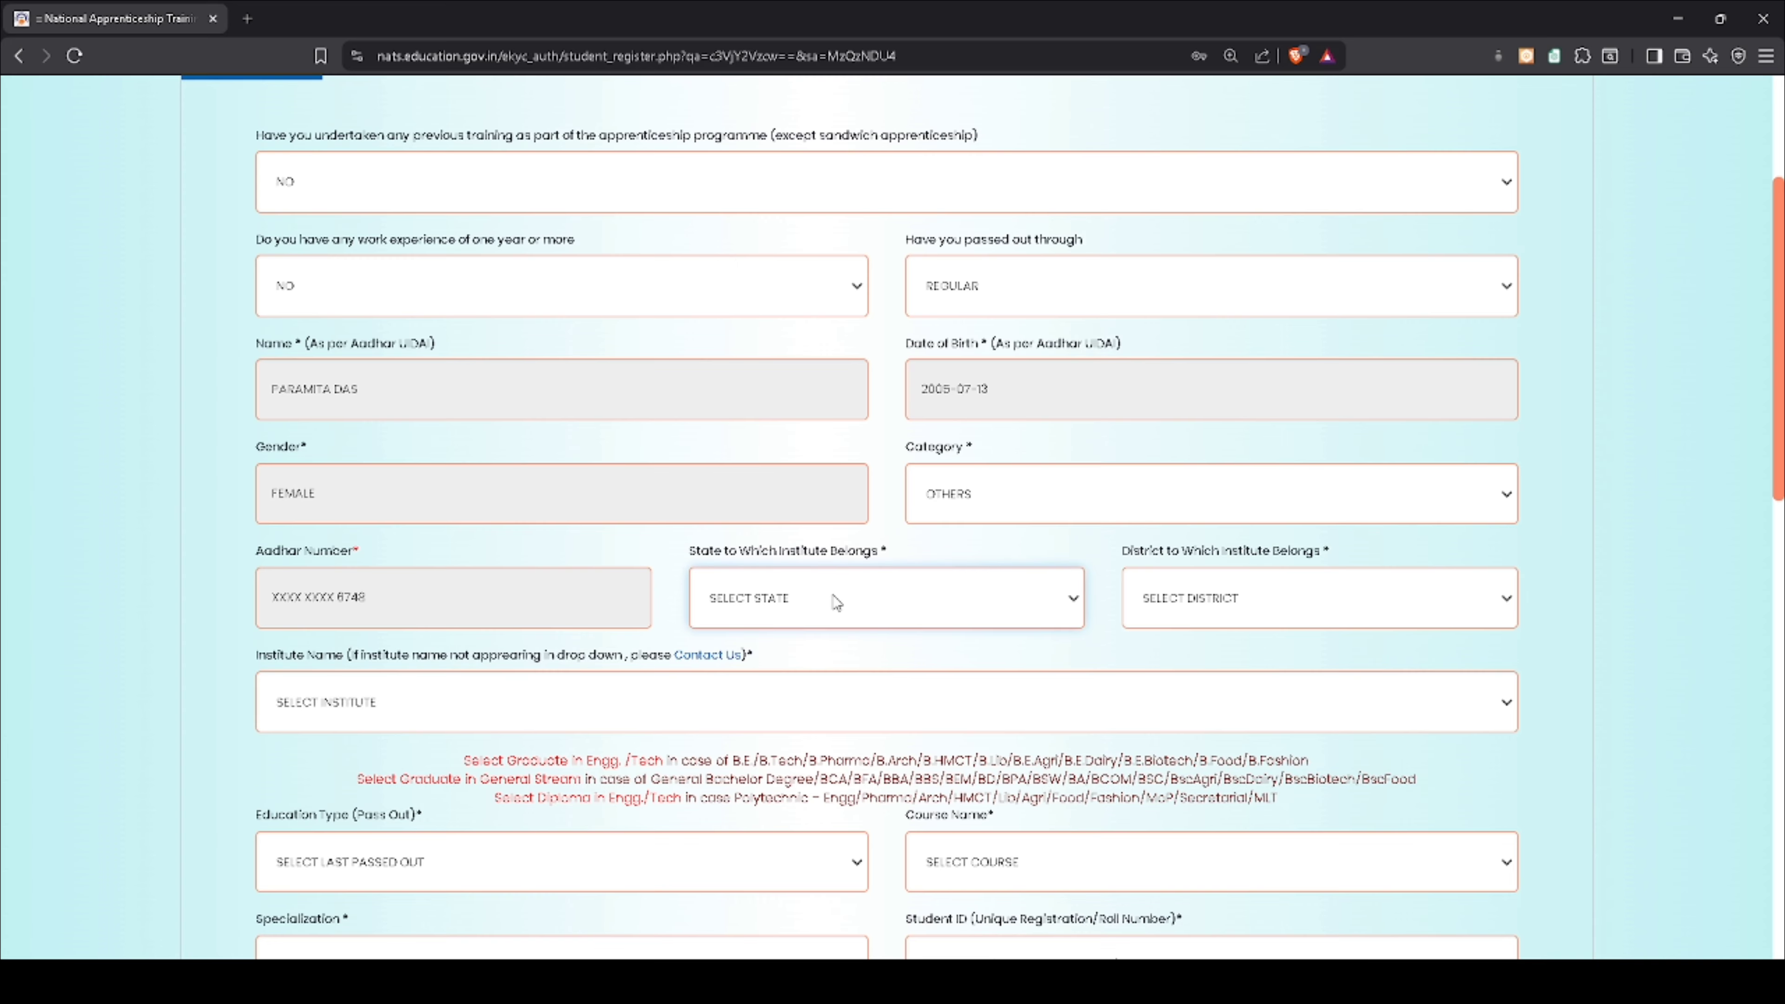
pyautogui.click(782, 549)
pyautogui.click(1223, 593)
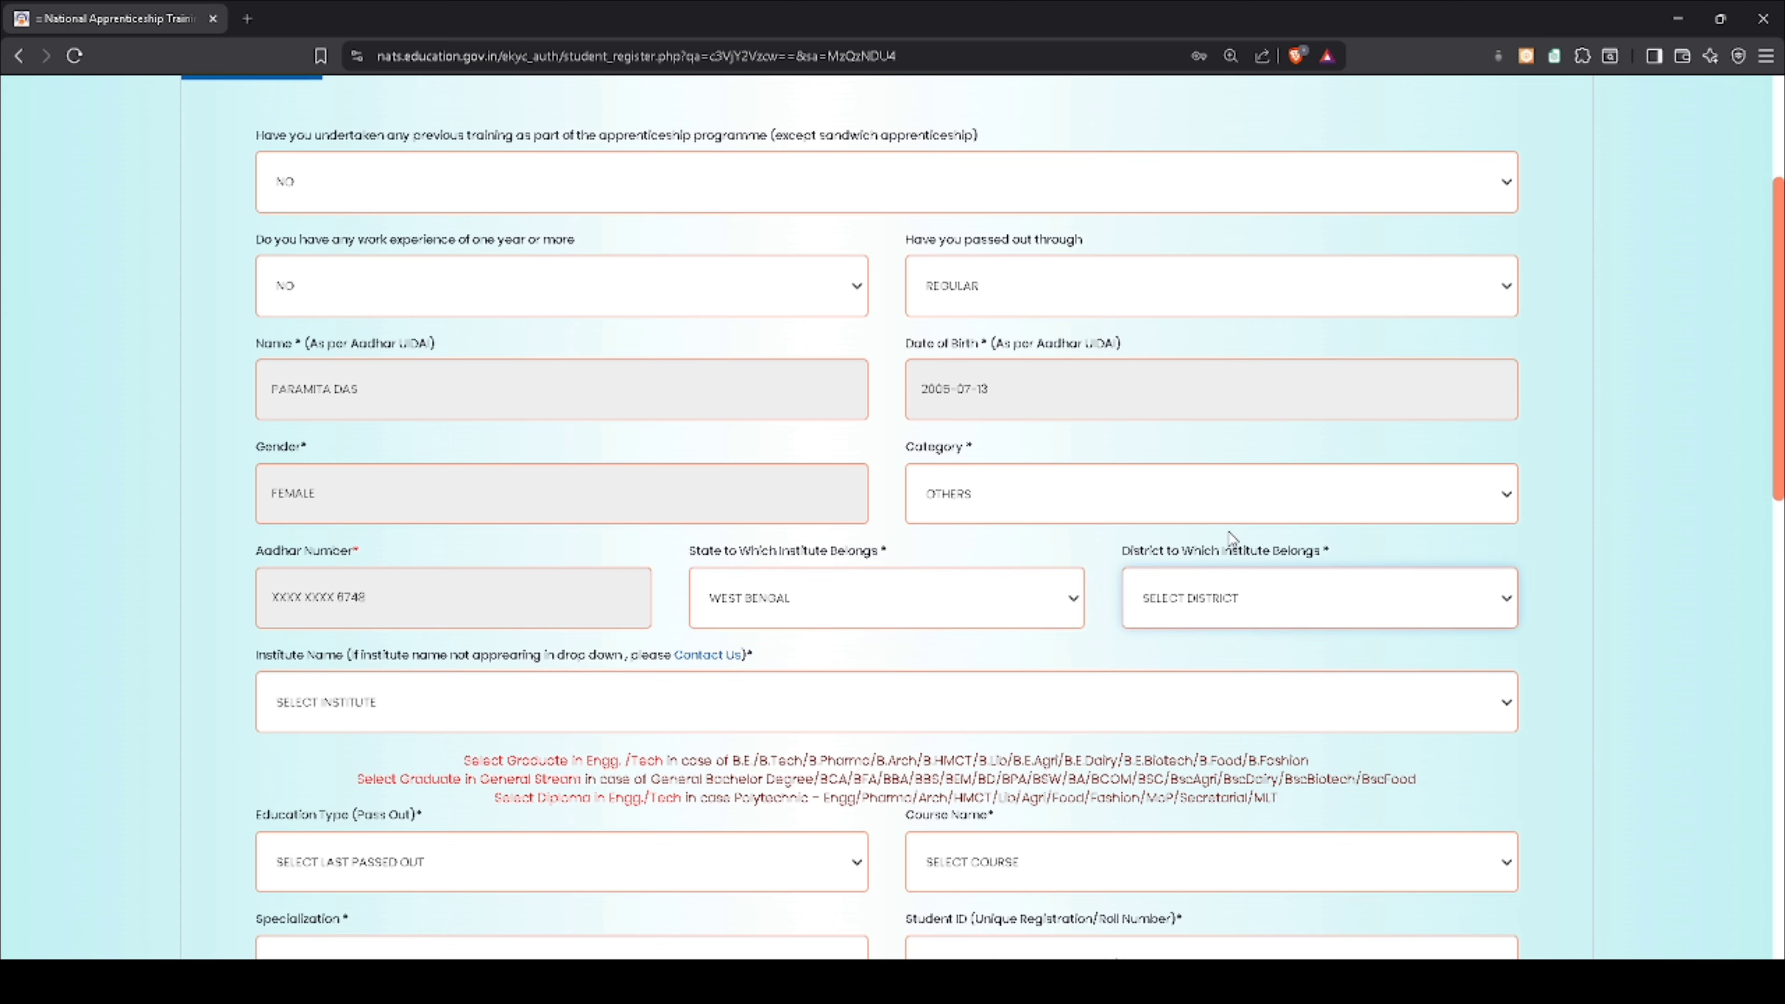
pyautogui.click(1236, 377)
pyautogui.click(405, 693)
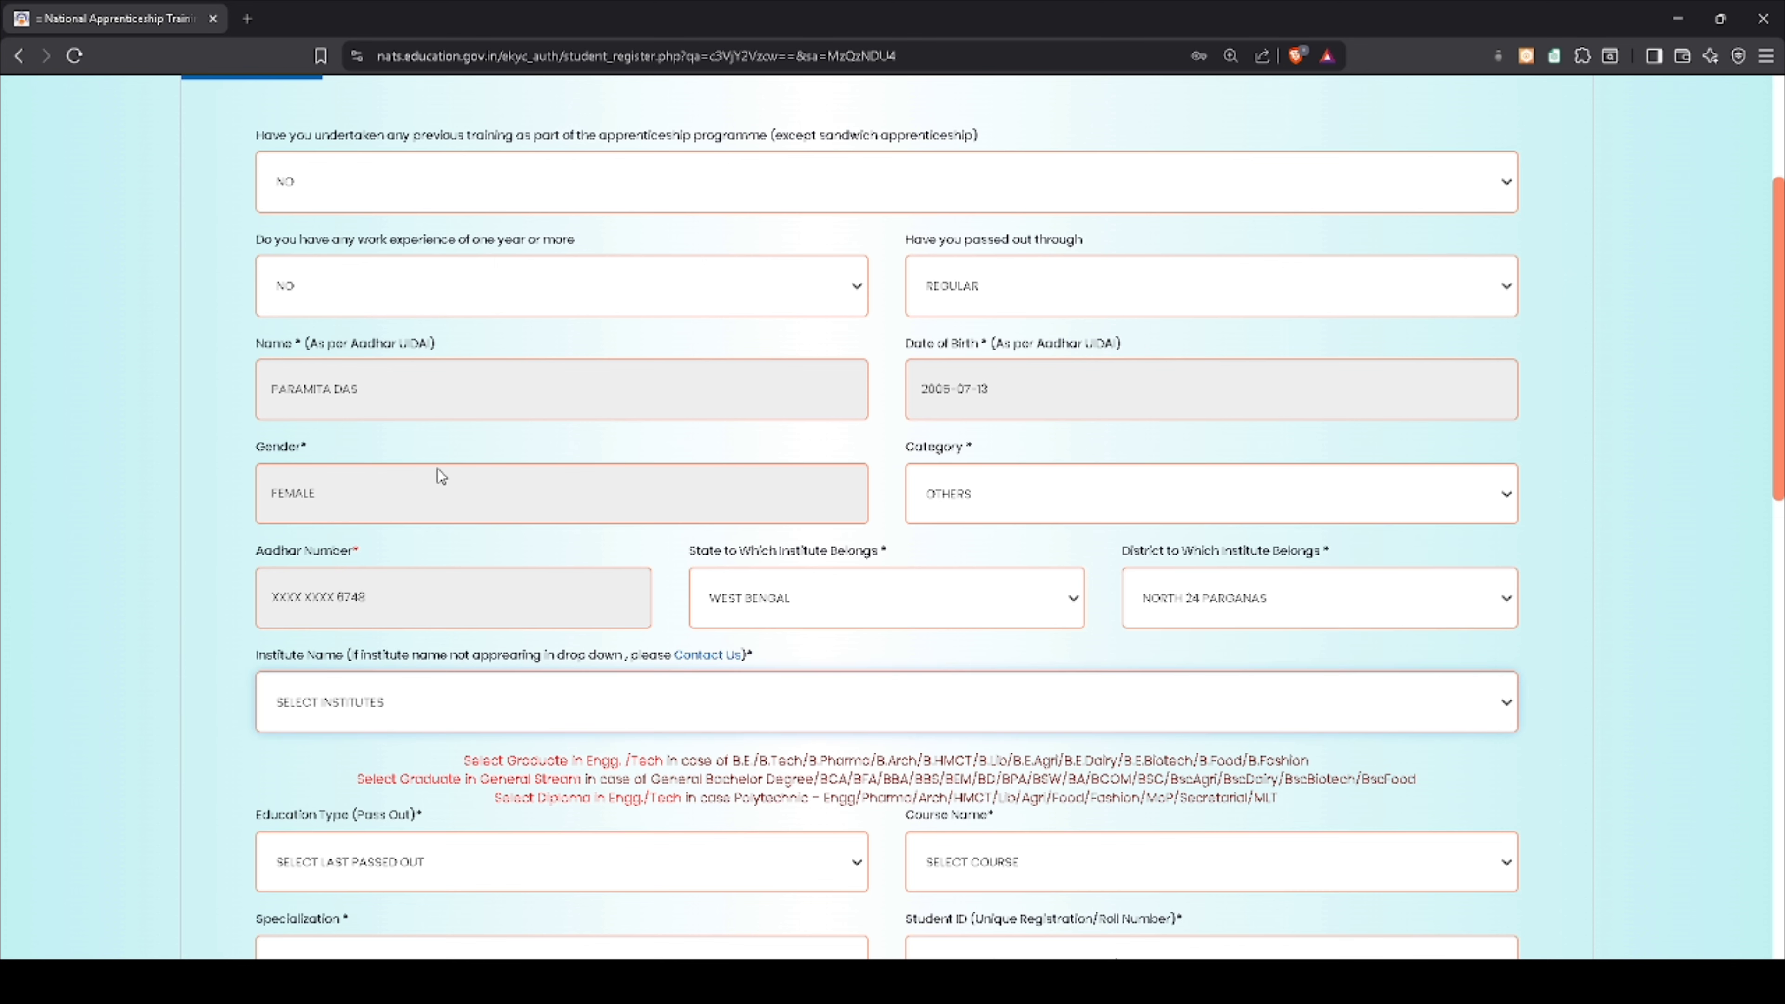
pyautogui.write('ki')
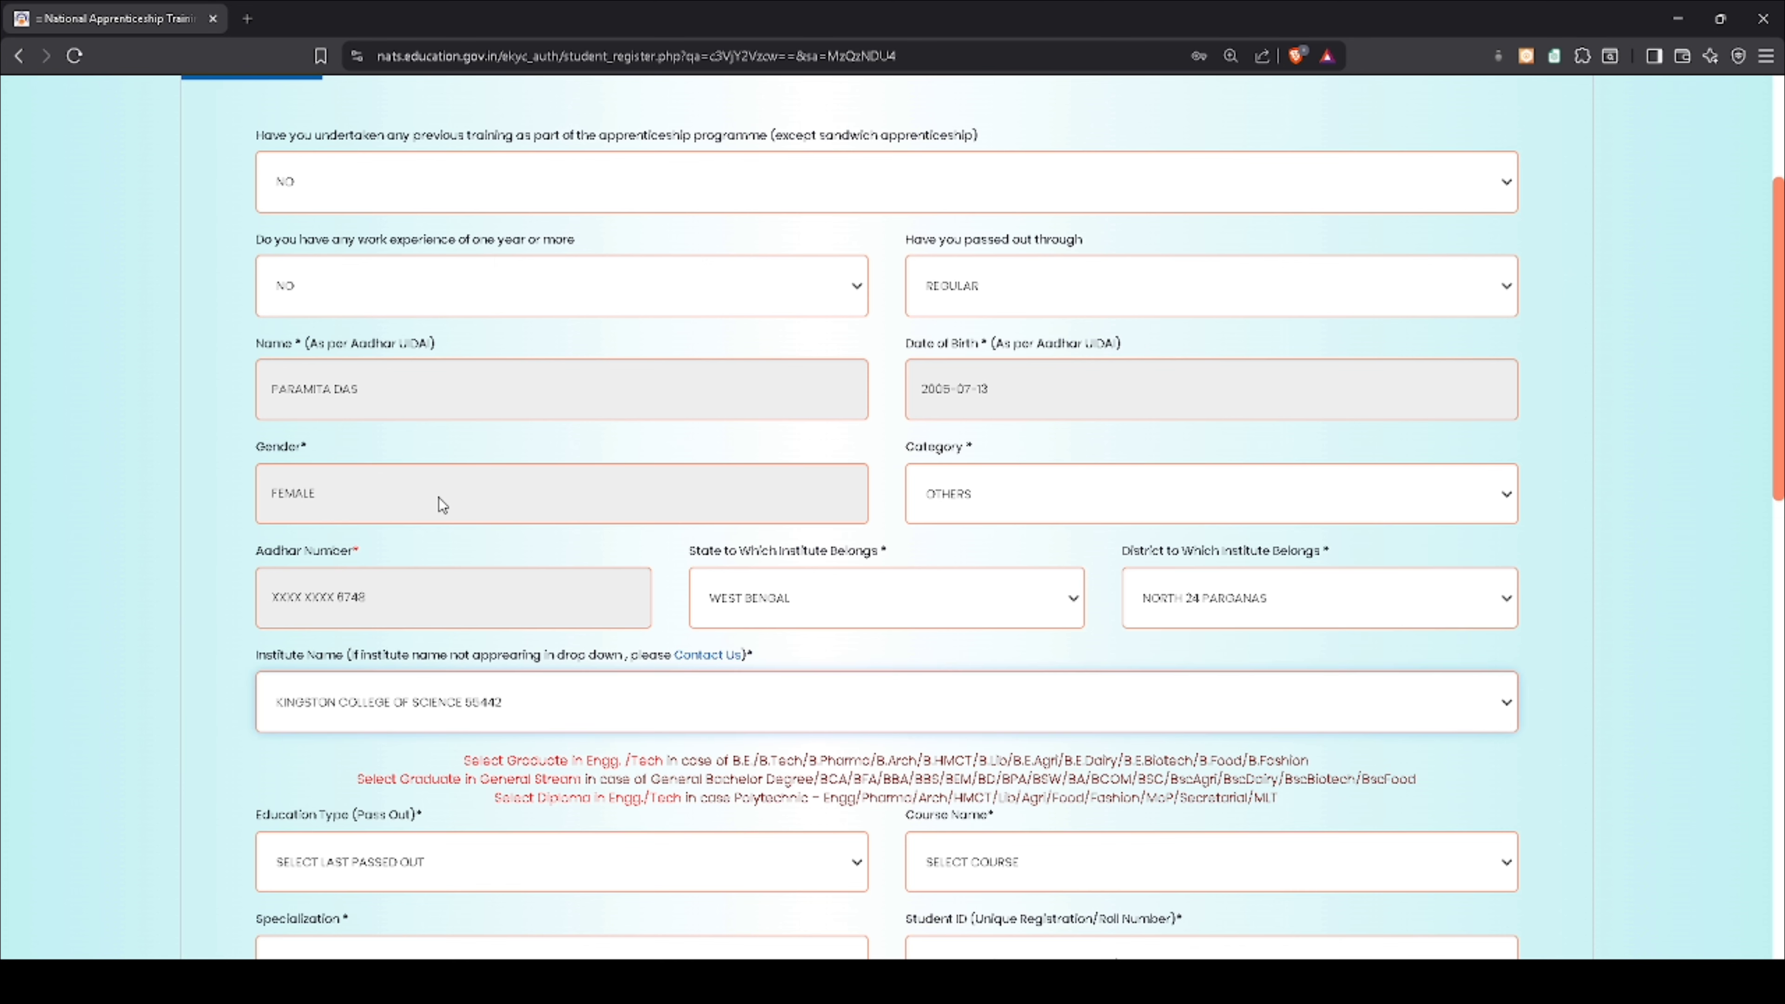
# - Set education type to Diploma in Engineering / Technology and course DIPLOMA/DIP.ENGG./DIP.TECH
pyautogui.scroll(-2, 834, 585)
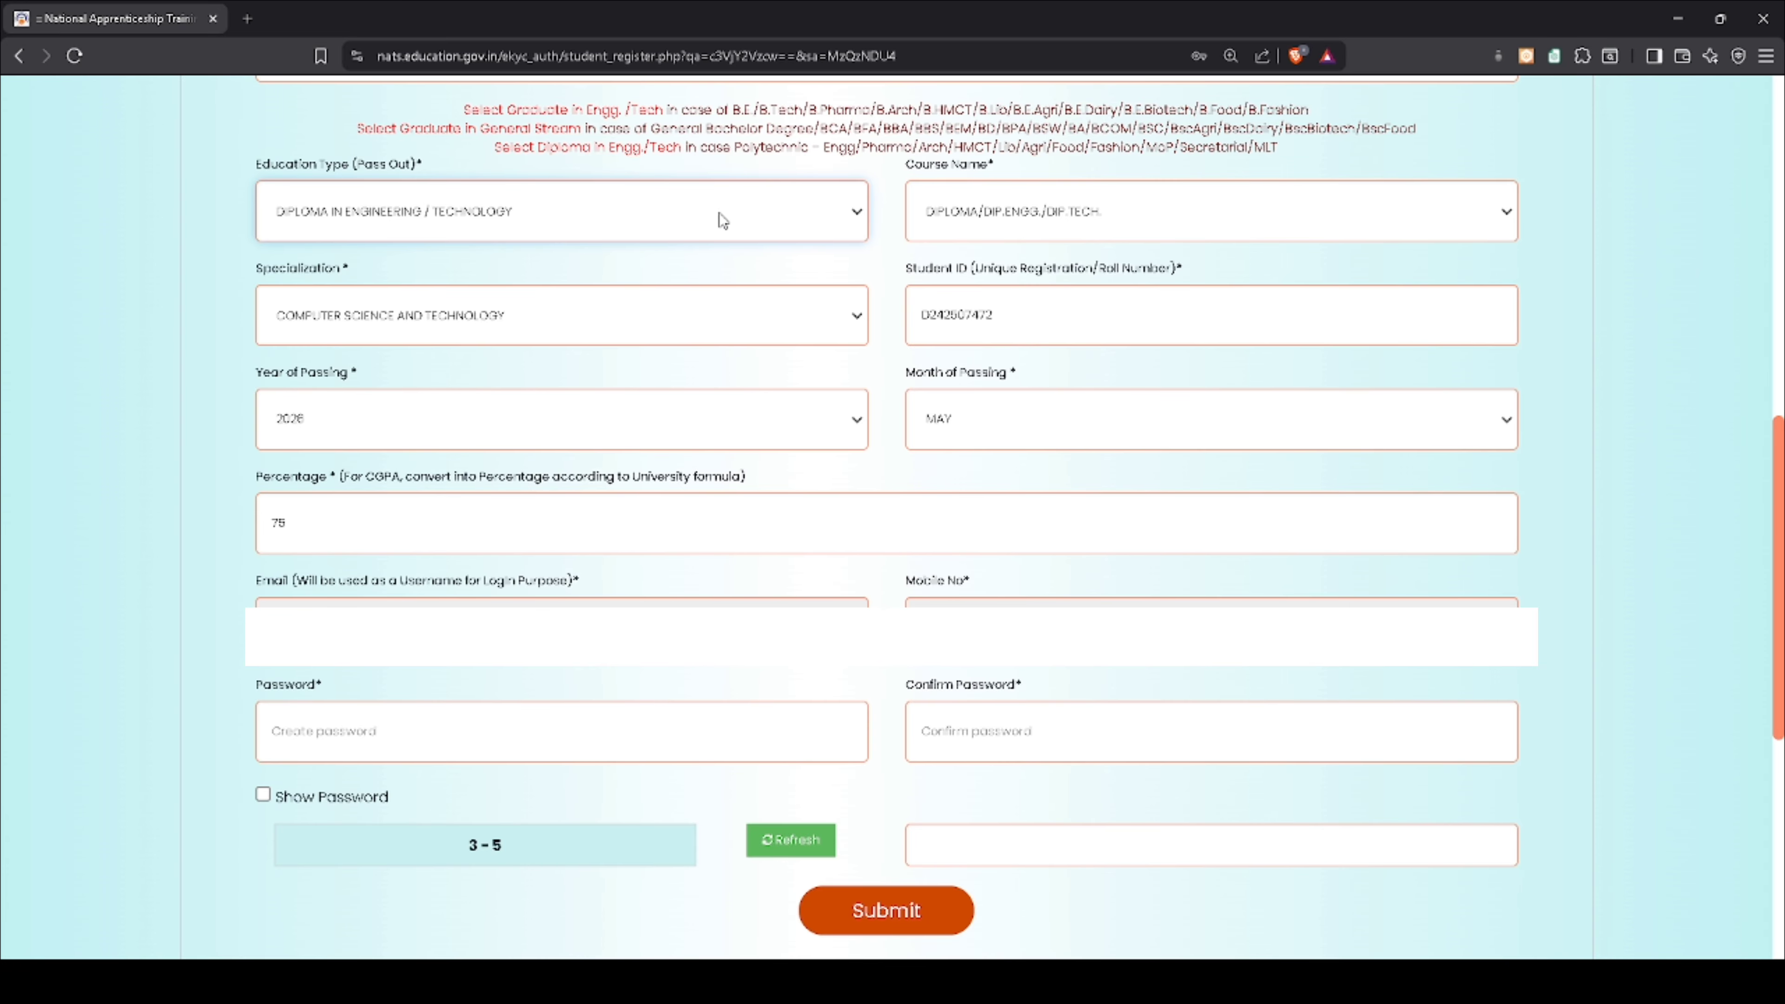
pyautogui.click(441, 251)
pyautogui.click(1023, 593)
pyautogui.click(650, 207)
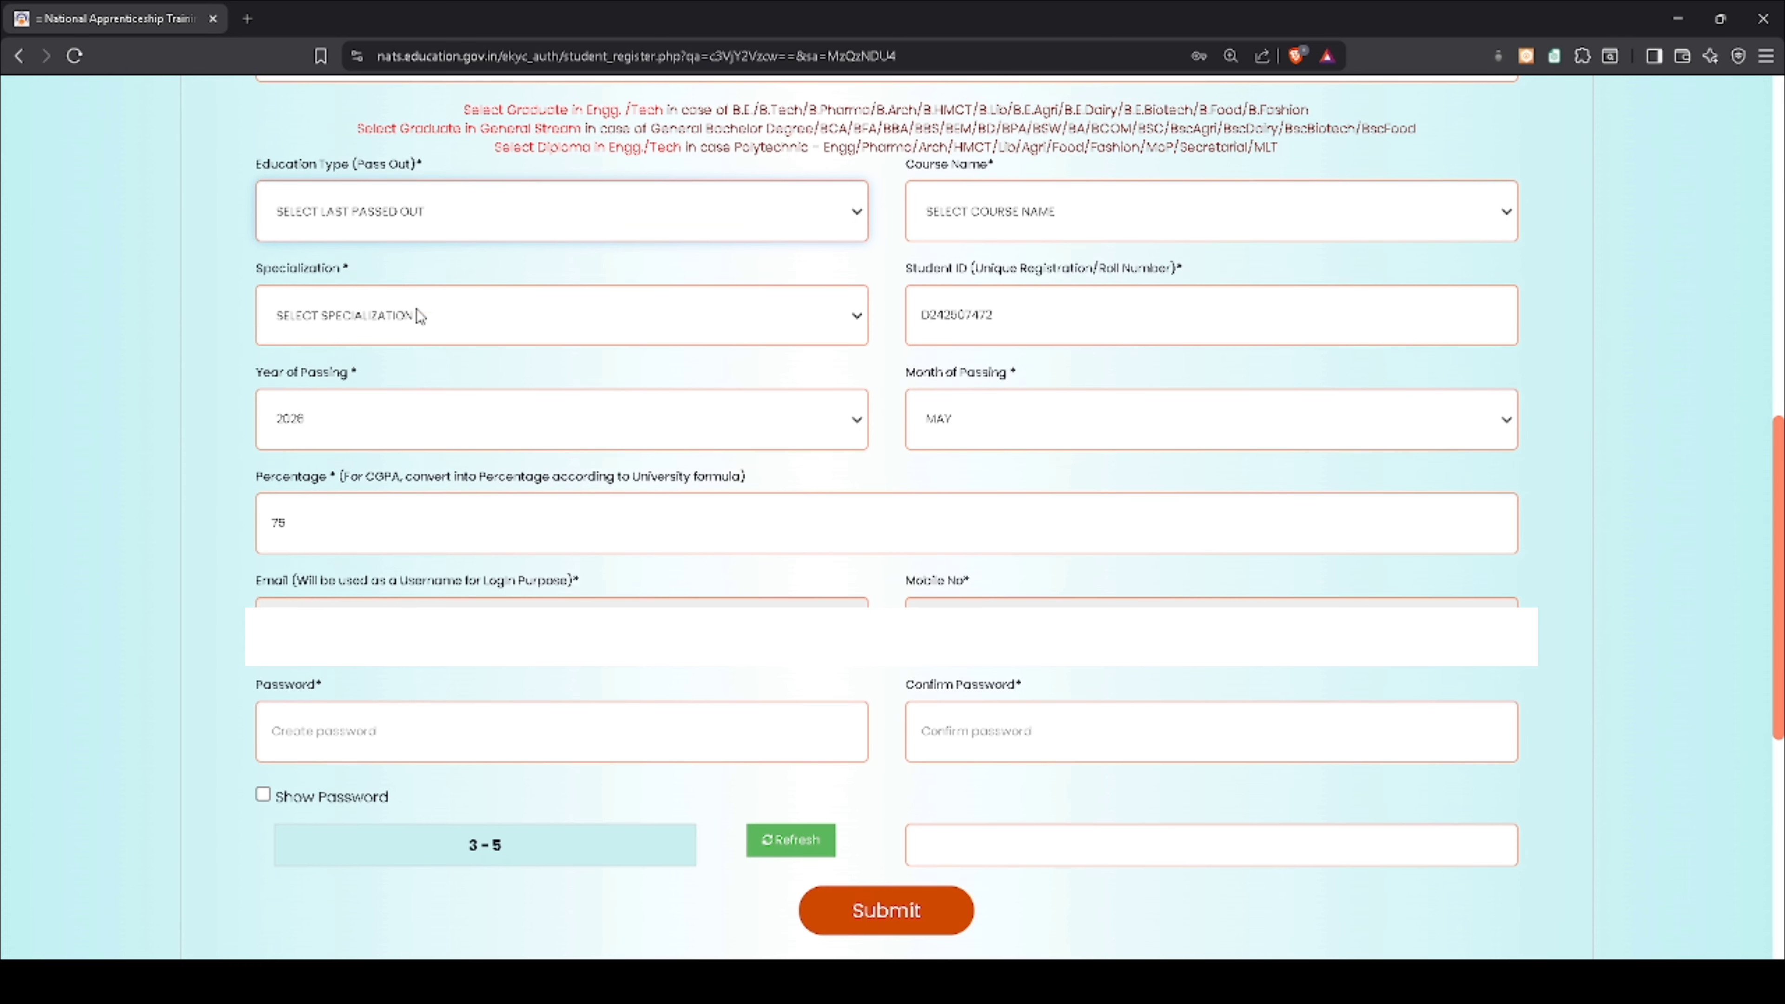
pyautogui.click(419, 316)
pyautogui.click(1020, 678)
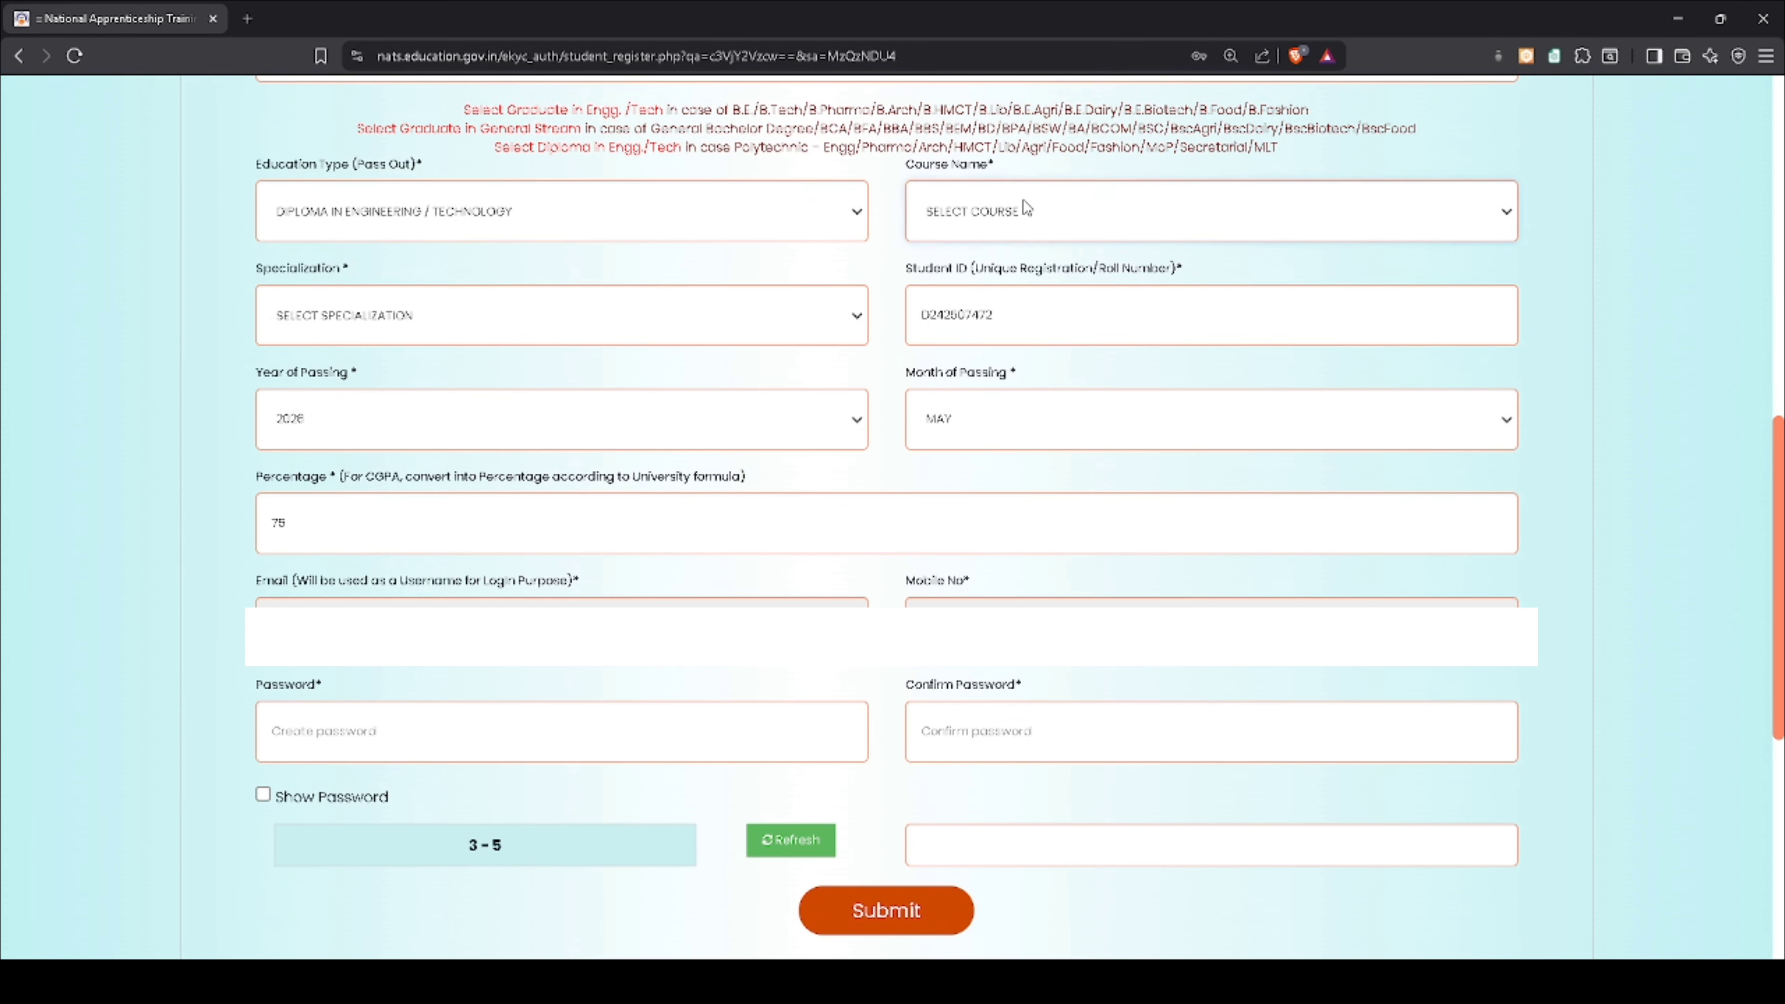
pyautogui.click(1025, 200)
pyautogui.click(980, 485)
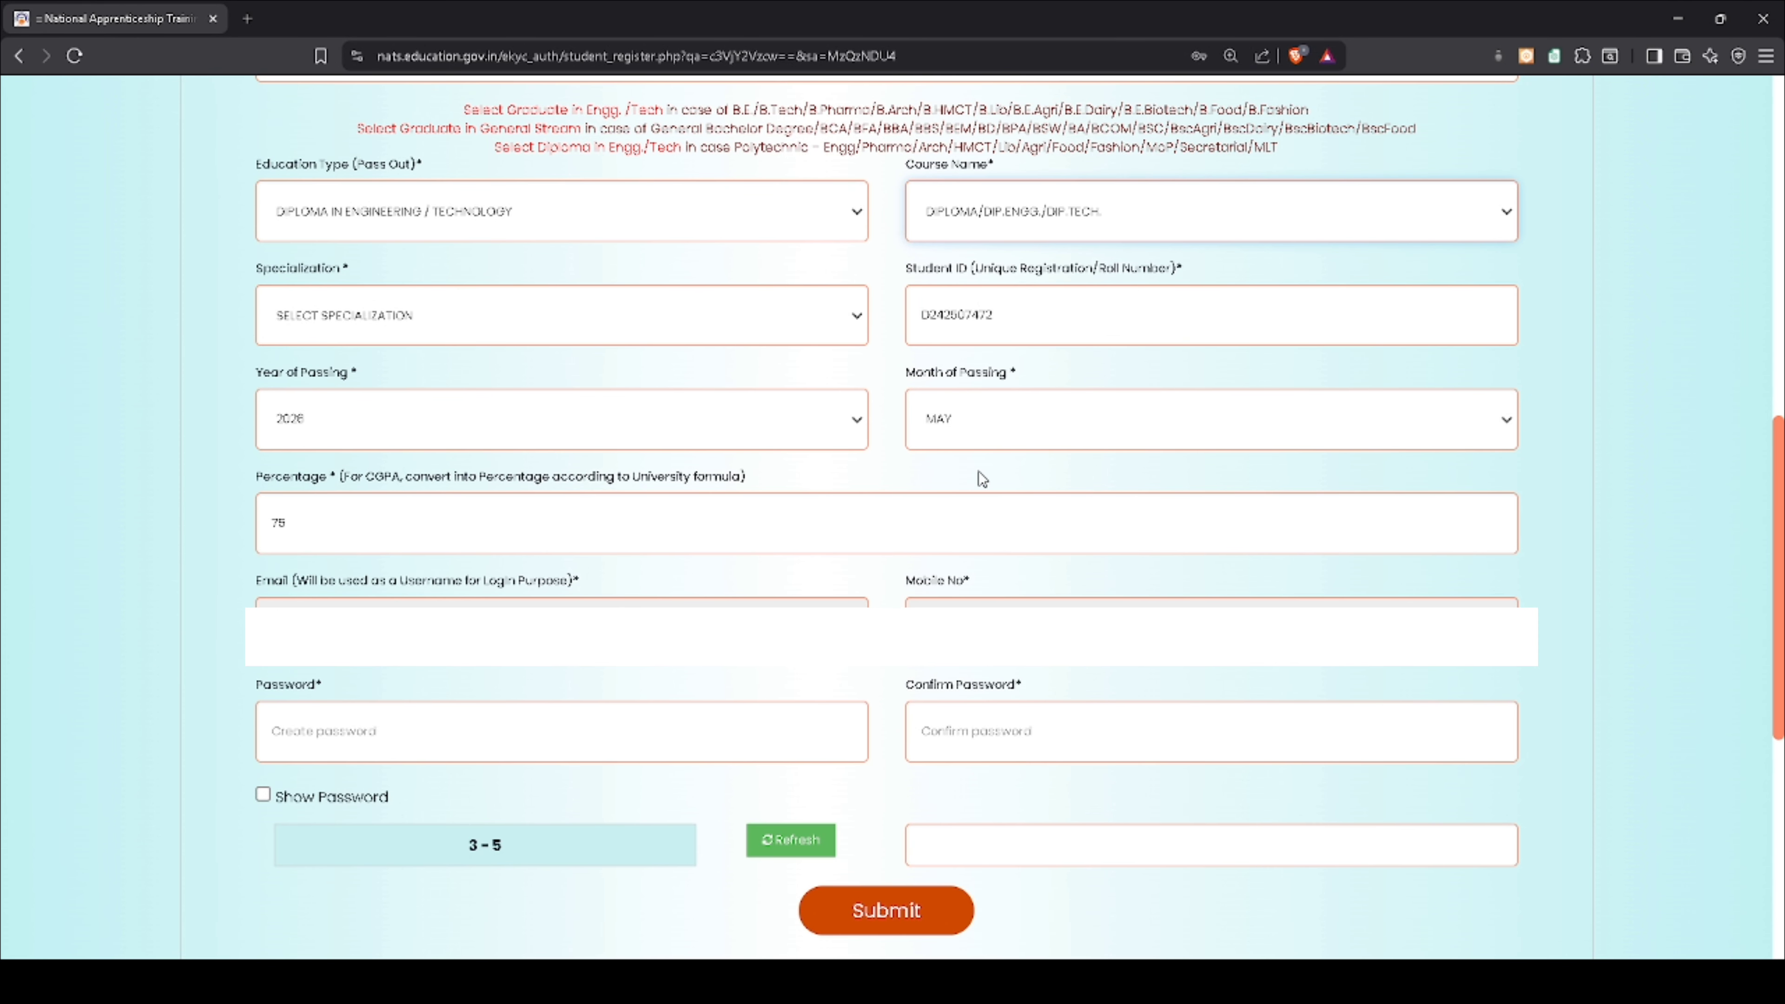
# - Search 'com' to set specialization COMPUTER SCIENCE AND TECHNOLOGY, then check the student ID value
pyautogui.click(412, 321)
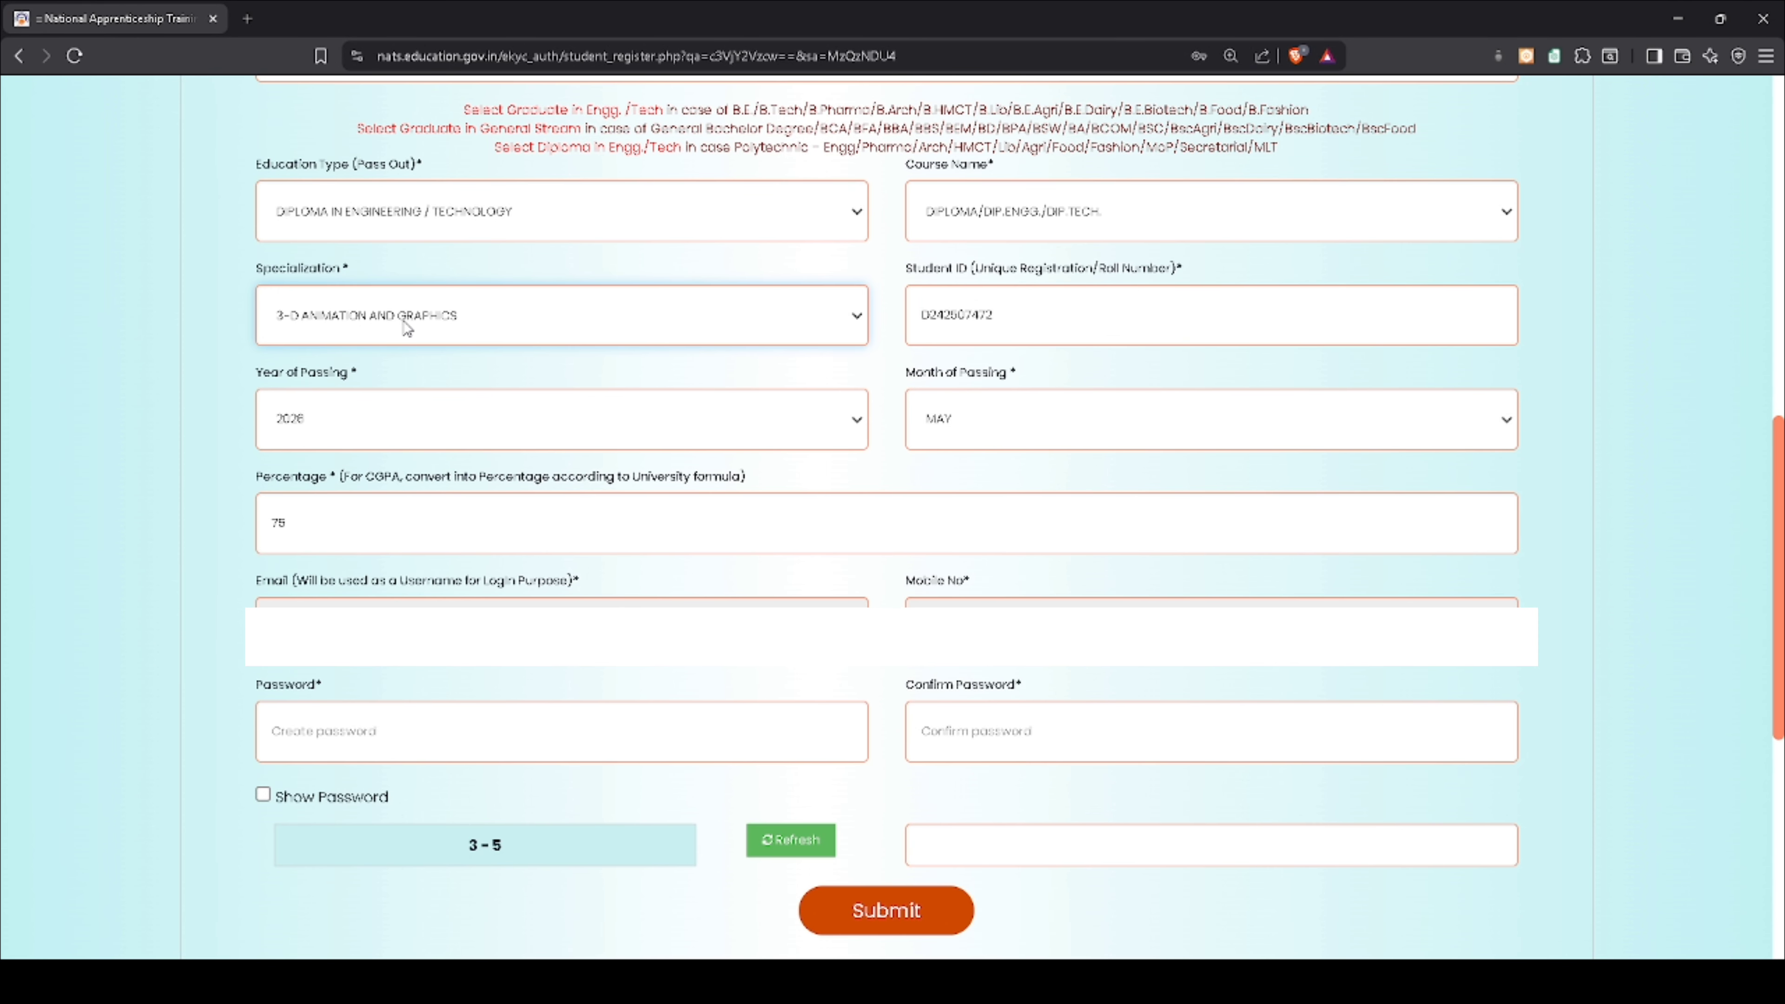
pyautogui.write('com')
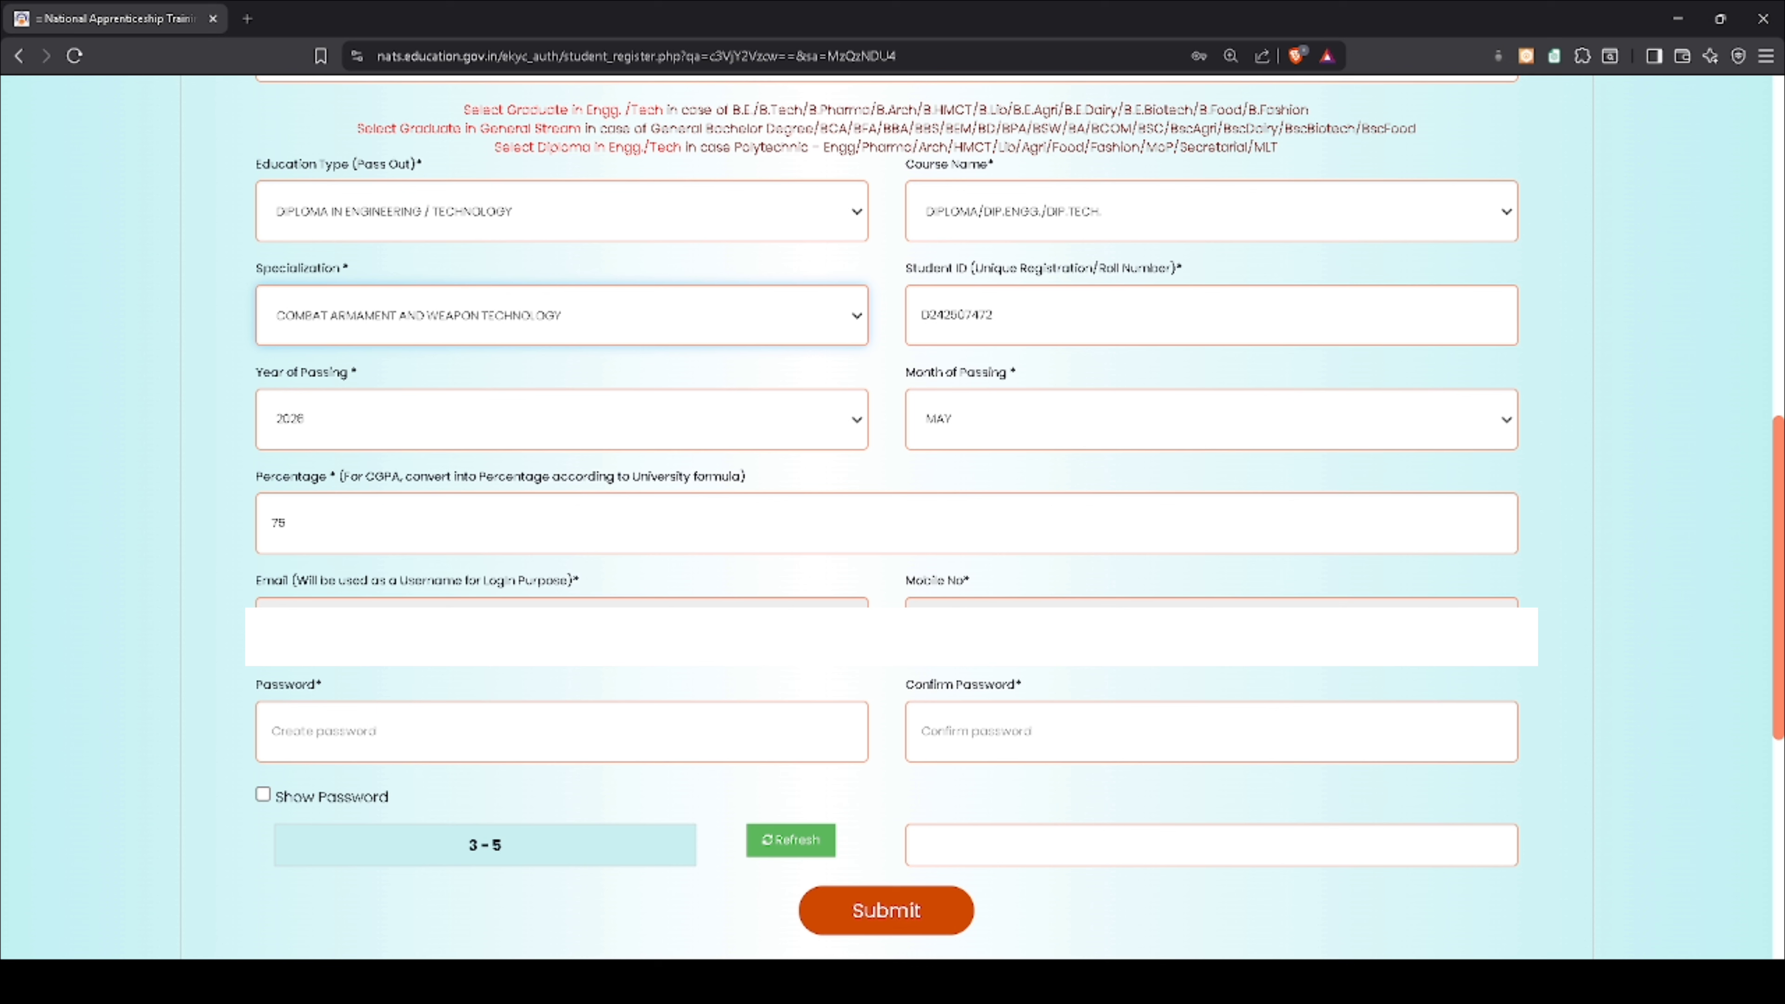
pyautogui.click(460, 710)
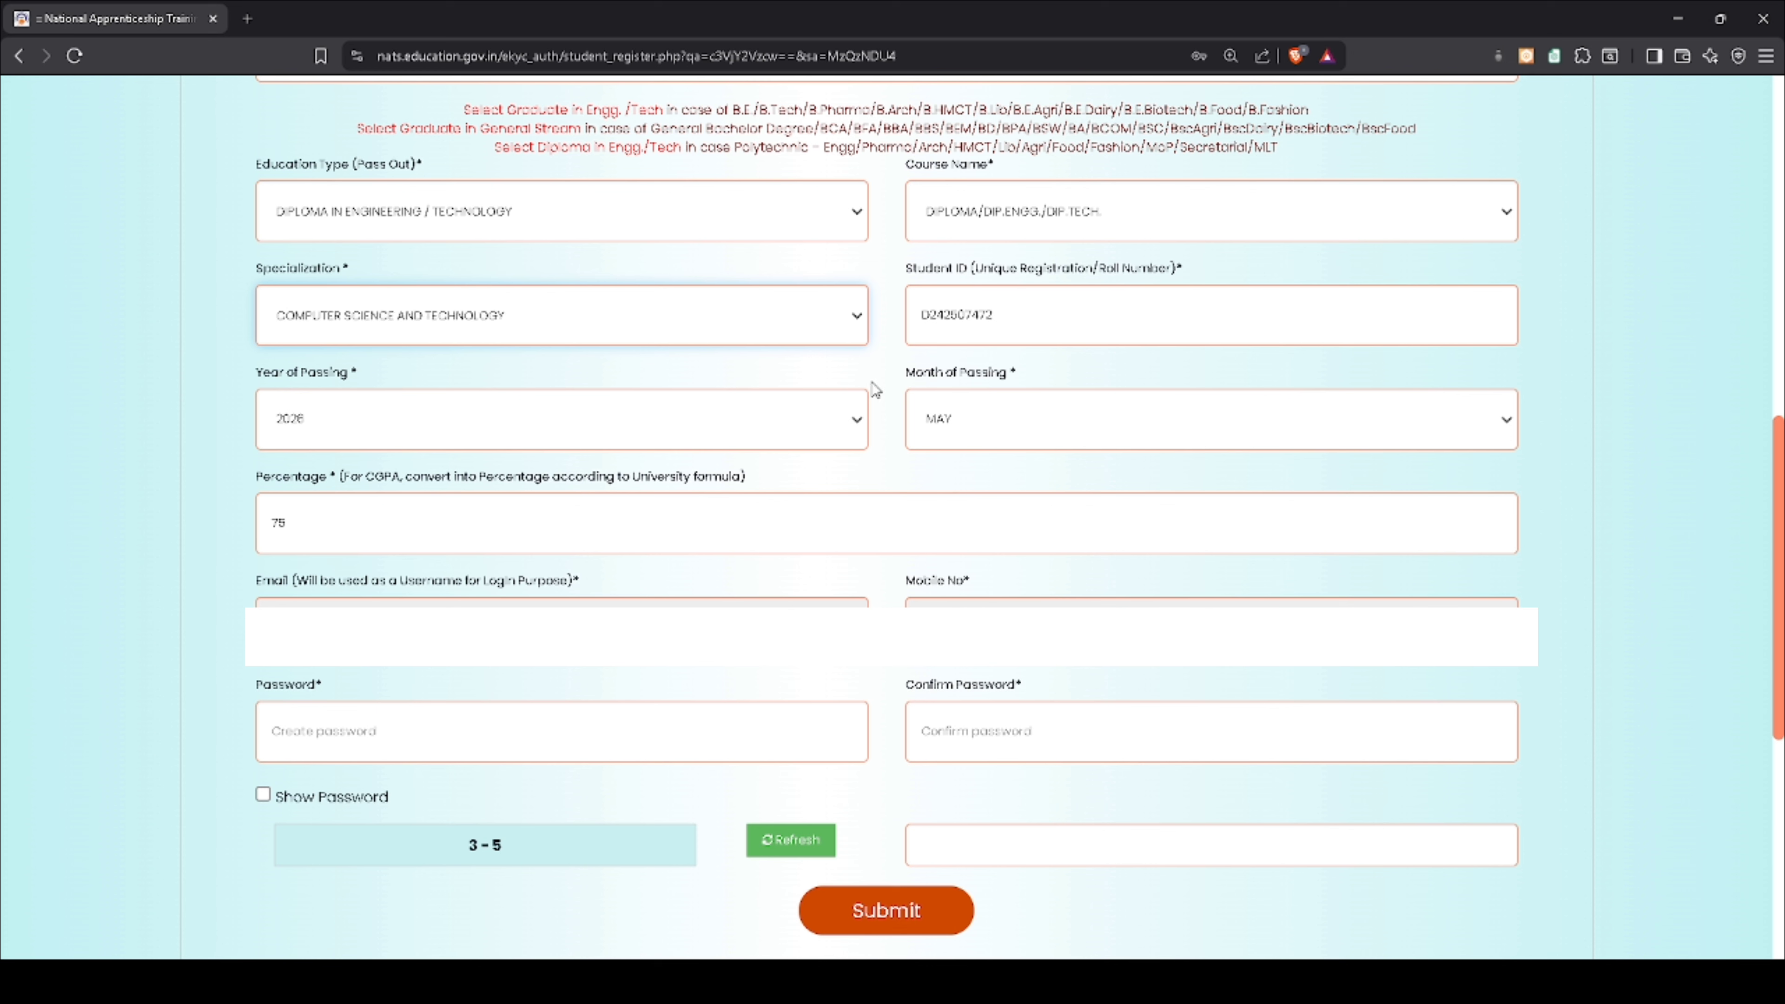
pyautogui.moveTo(1031, 323); pyautogui.dragTo(897, 326)
pyautogui.click(972, 383)
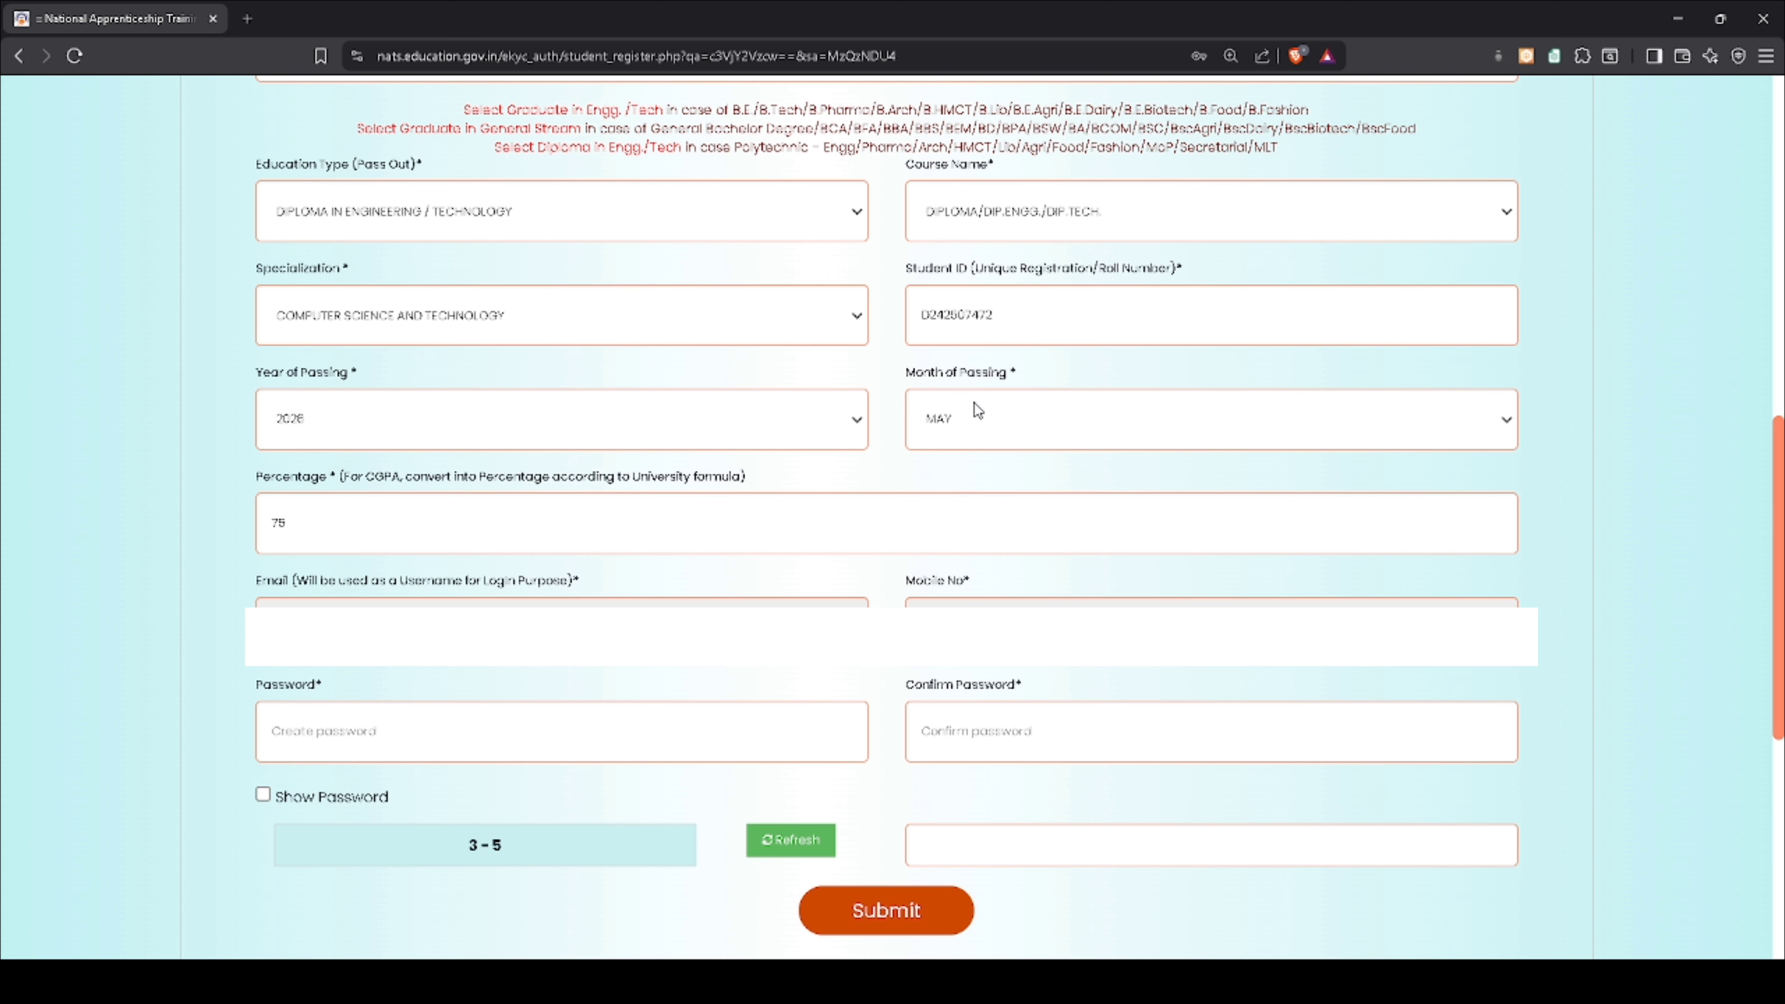
pyautogui.click(313, 436)
pyautogui.click(966, 314)
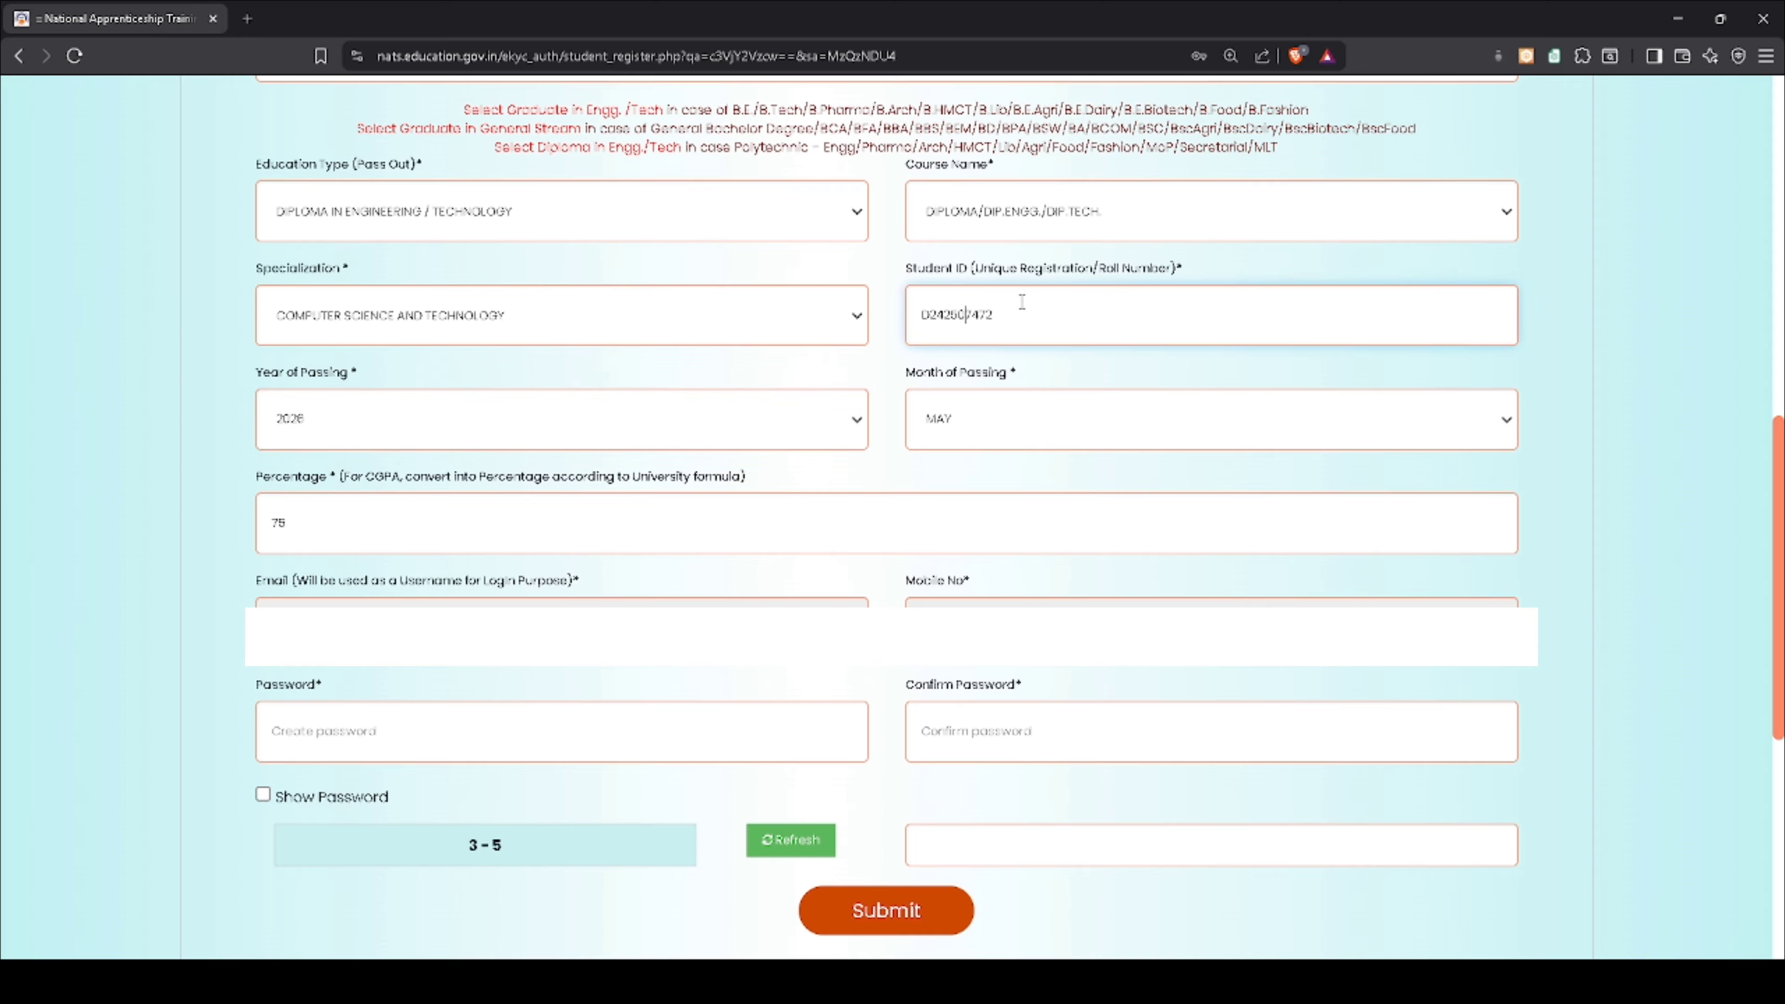
pyautogui.moveTo(1028, 310); pyautogui.dragTo(894, 331)
pyautogui.click(903, 375)
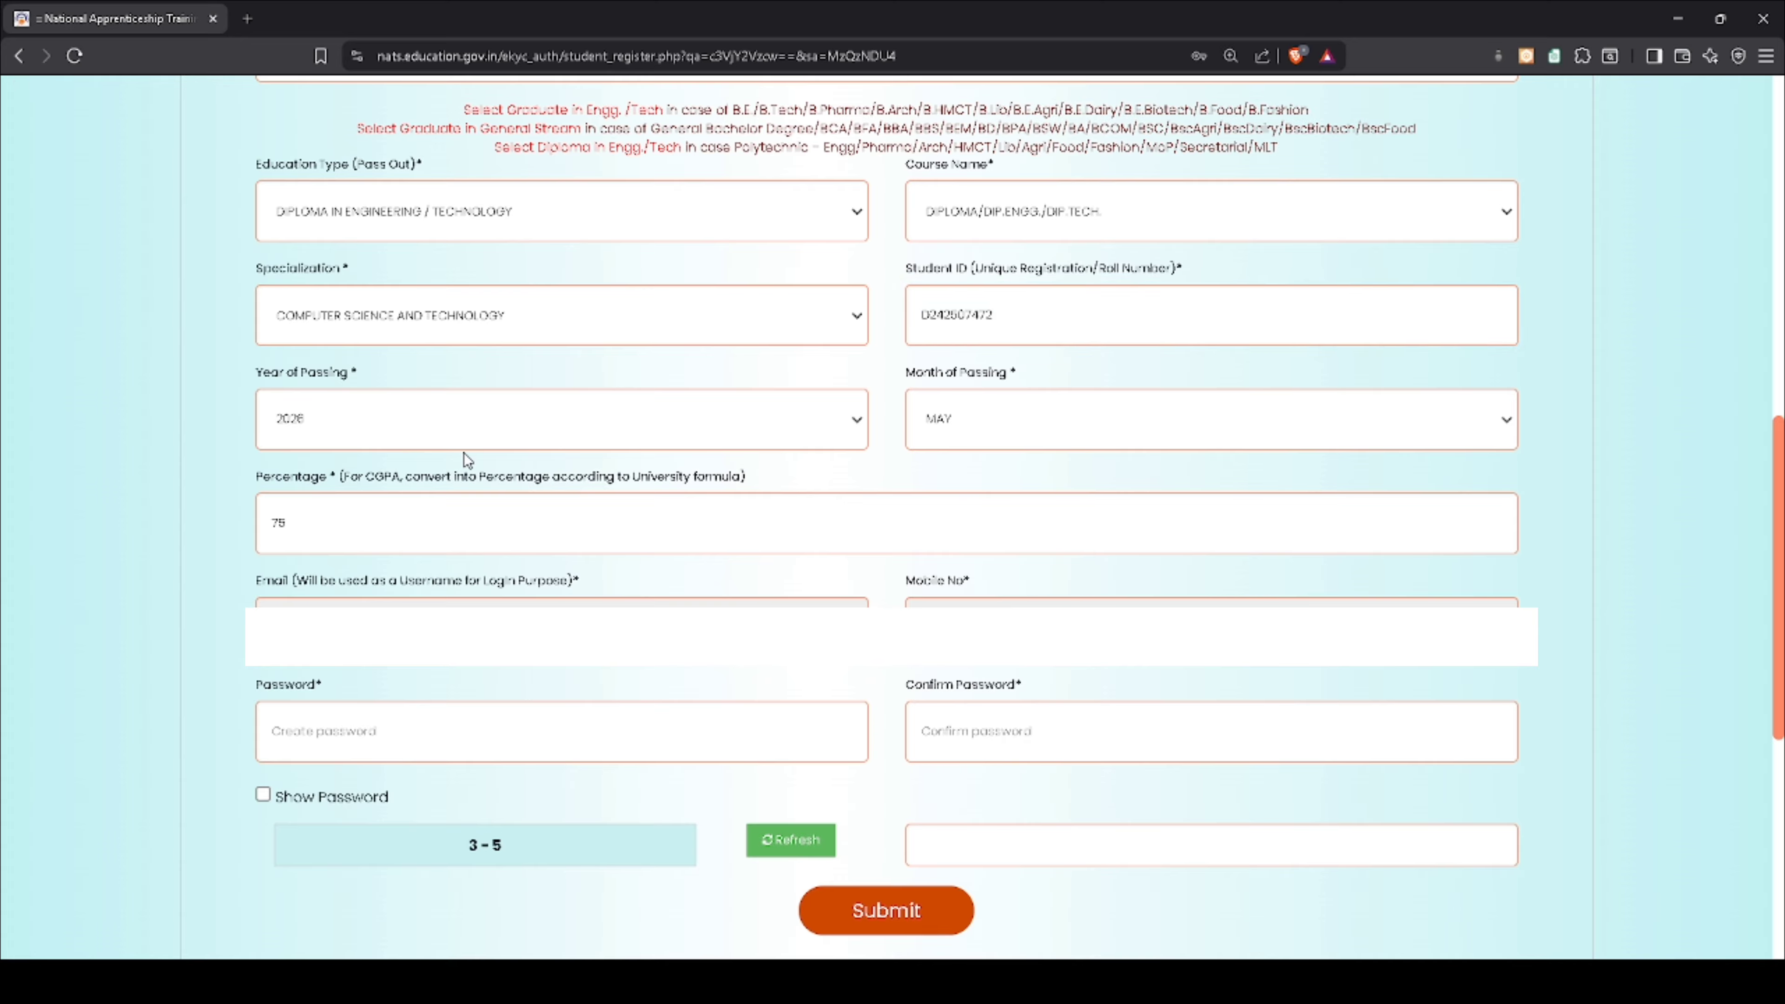
# - Review the Unique Registration note, the 75 percentage value and the e-mail field
pyautogui.moveTo(1093, 270); pyautogui.dragTo(972, 275)
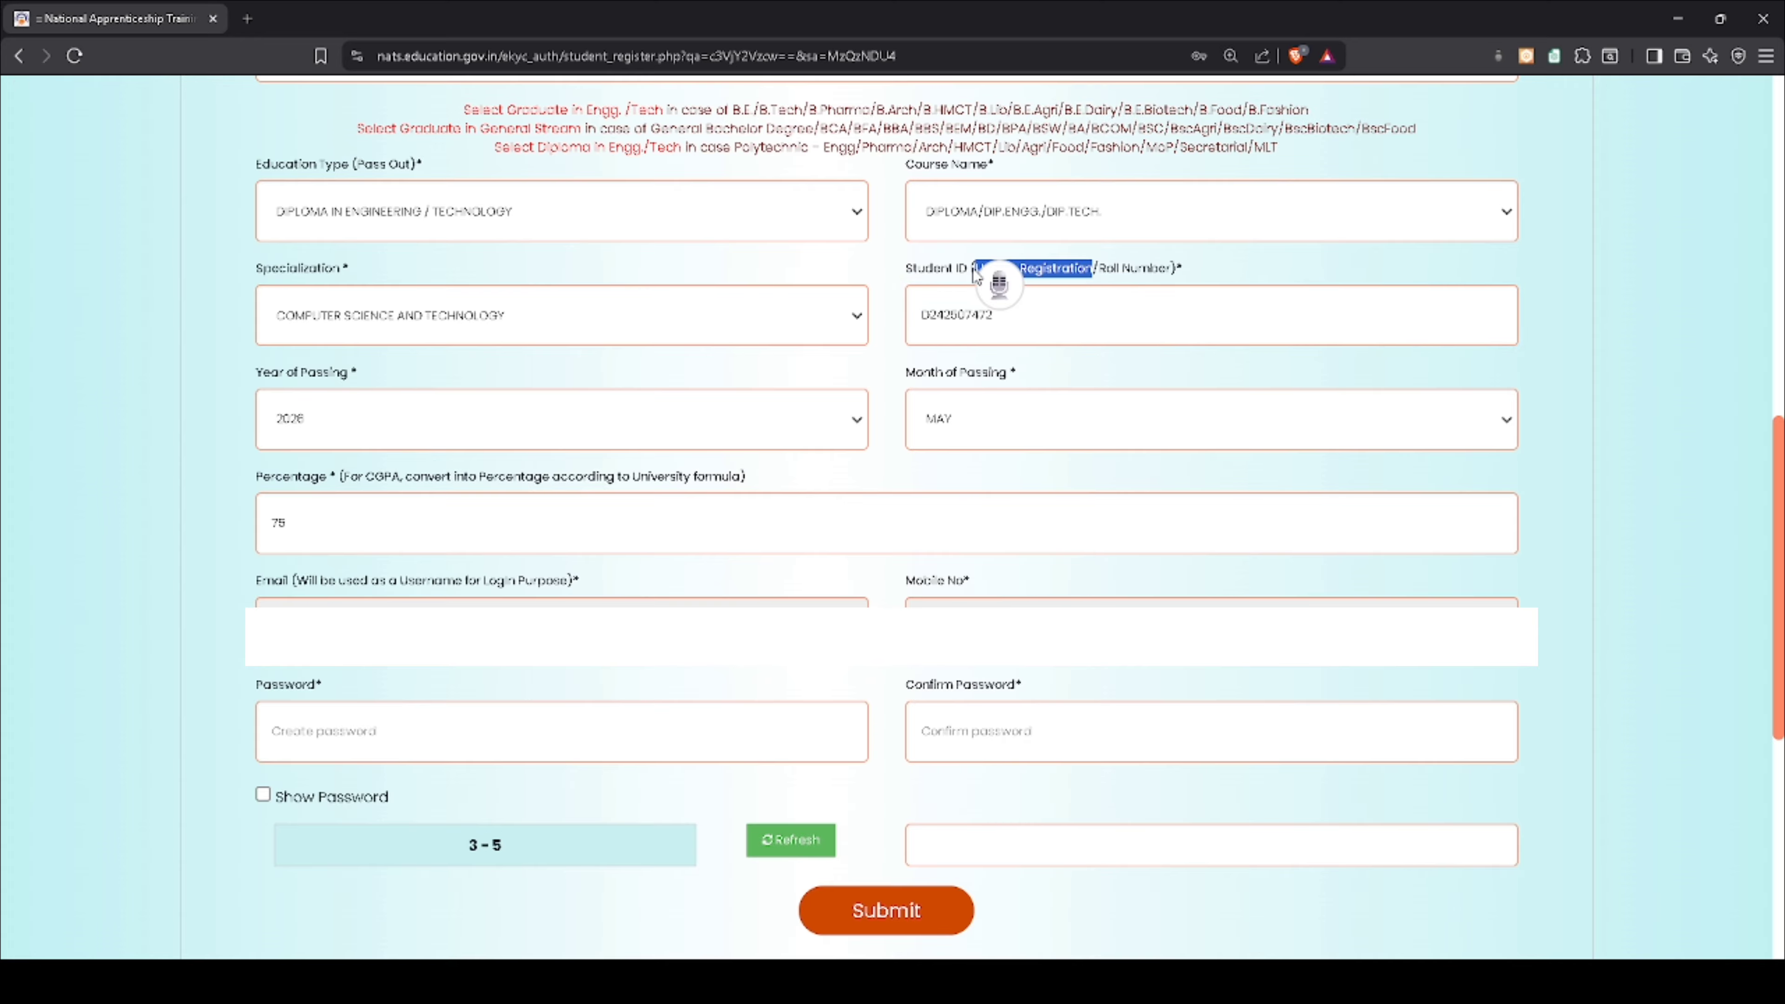
pyautogui.click(887, 357)
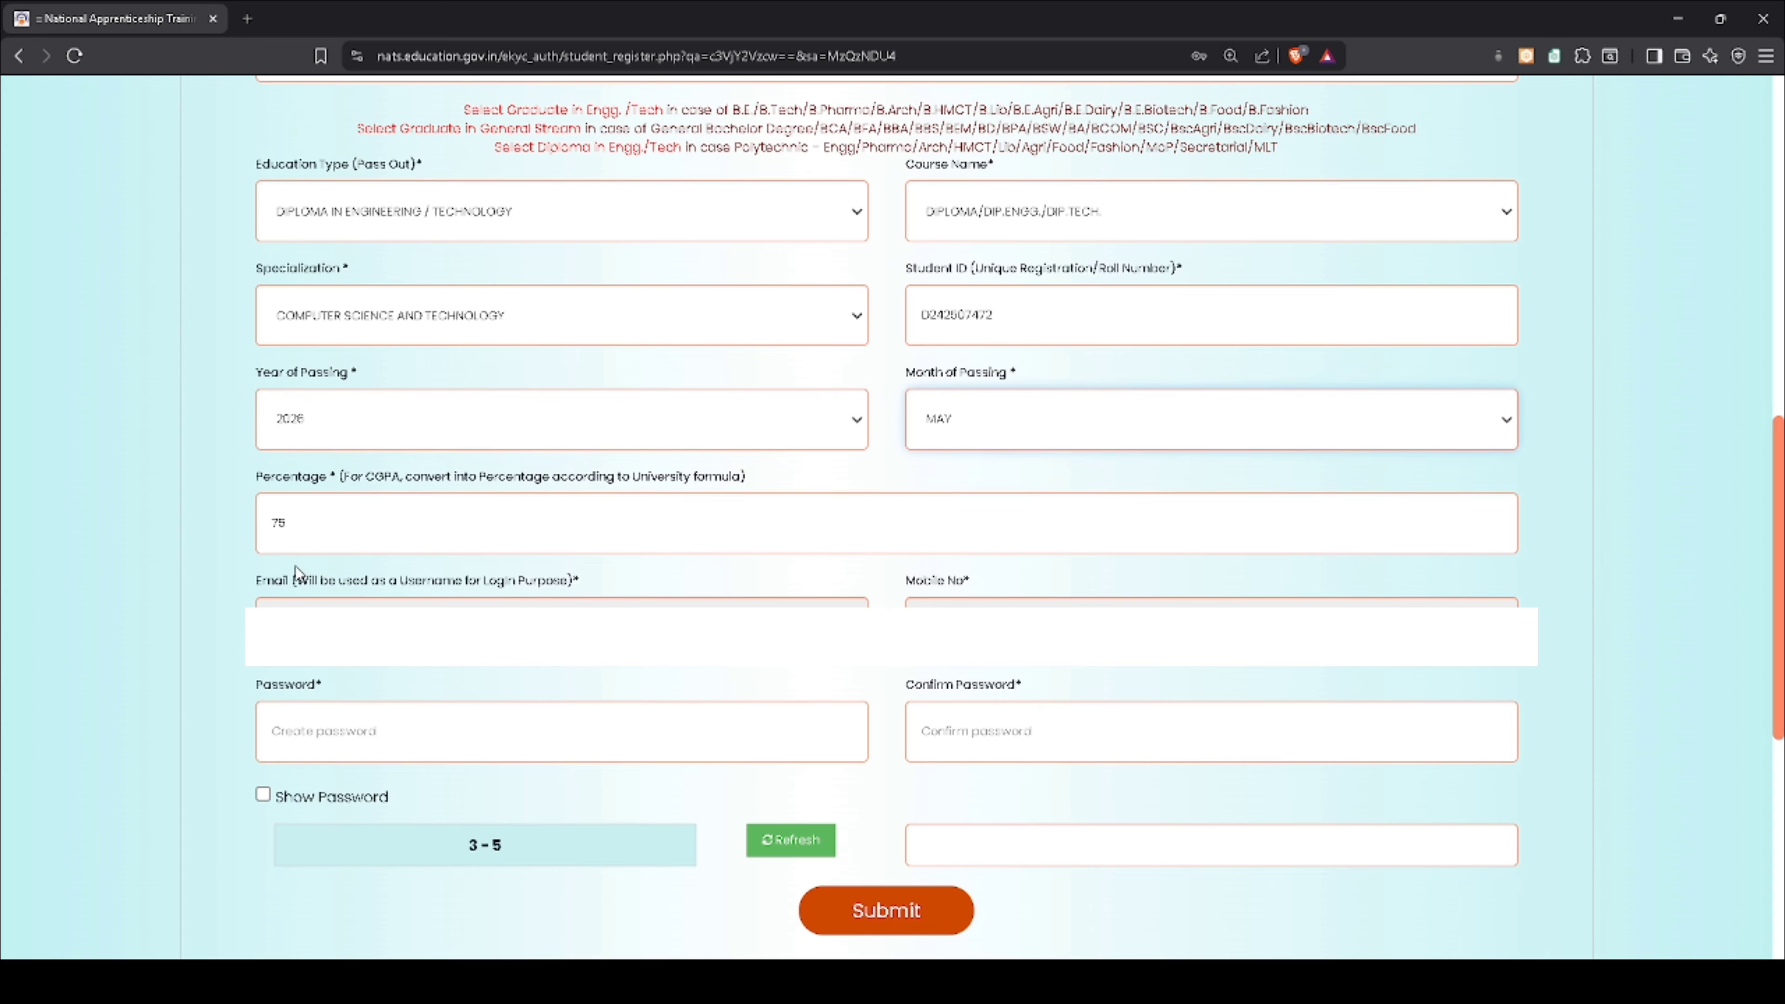
pyautogui.moveTo(297, 526); pyautogui.dragTo(267, 529)
pyautogui.click(378, 534)
pyautogui.click(394, 631)
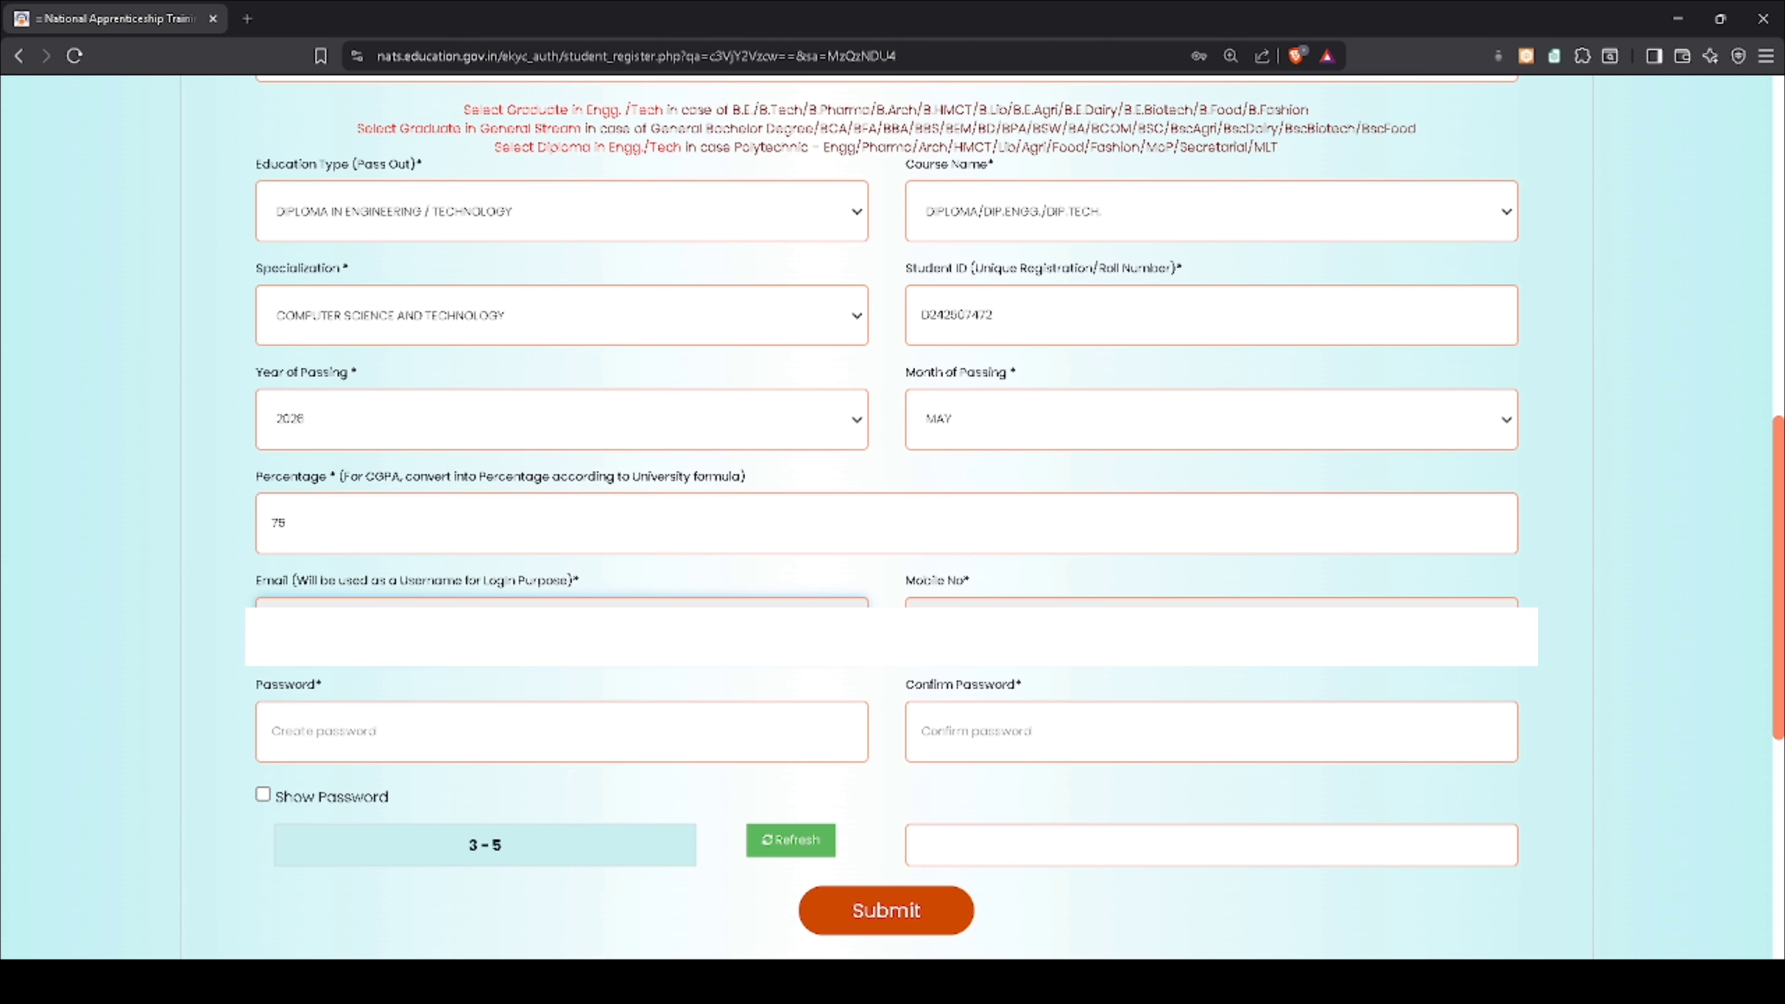
pyautogui.click(342, 733)
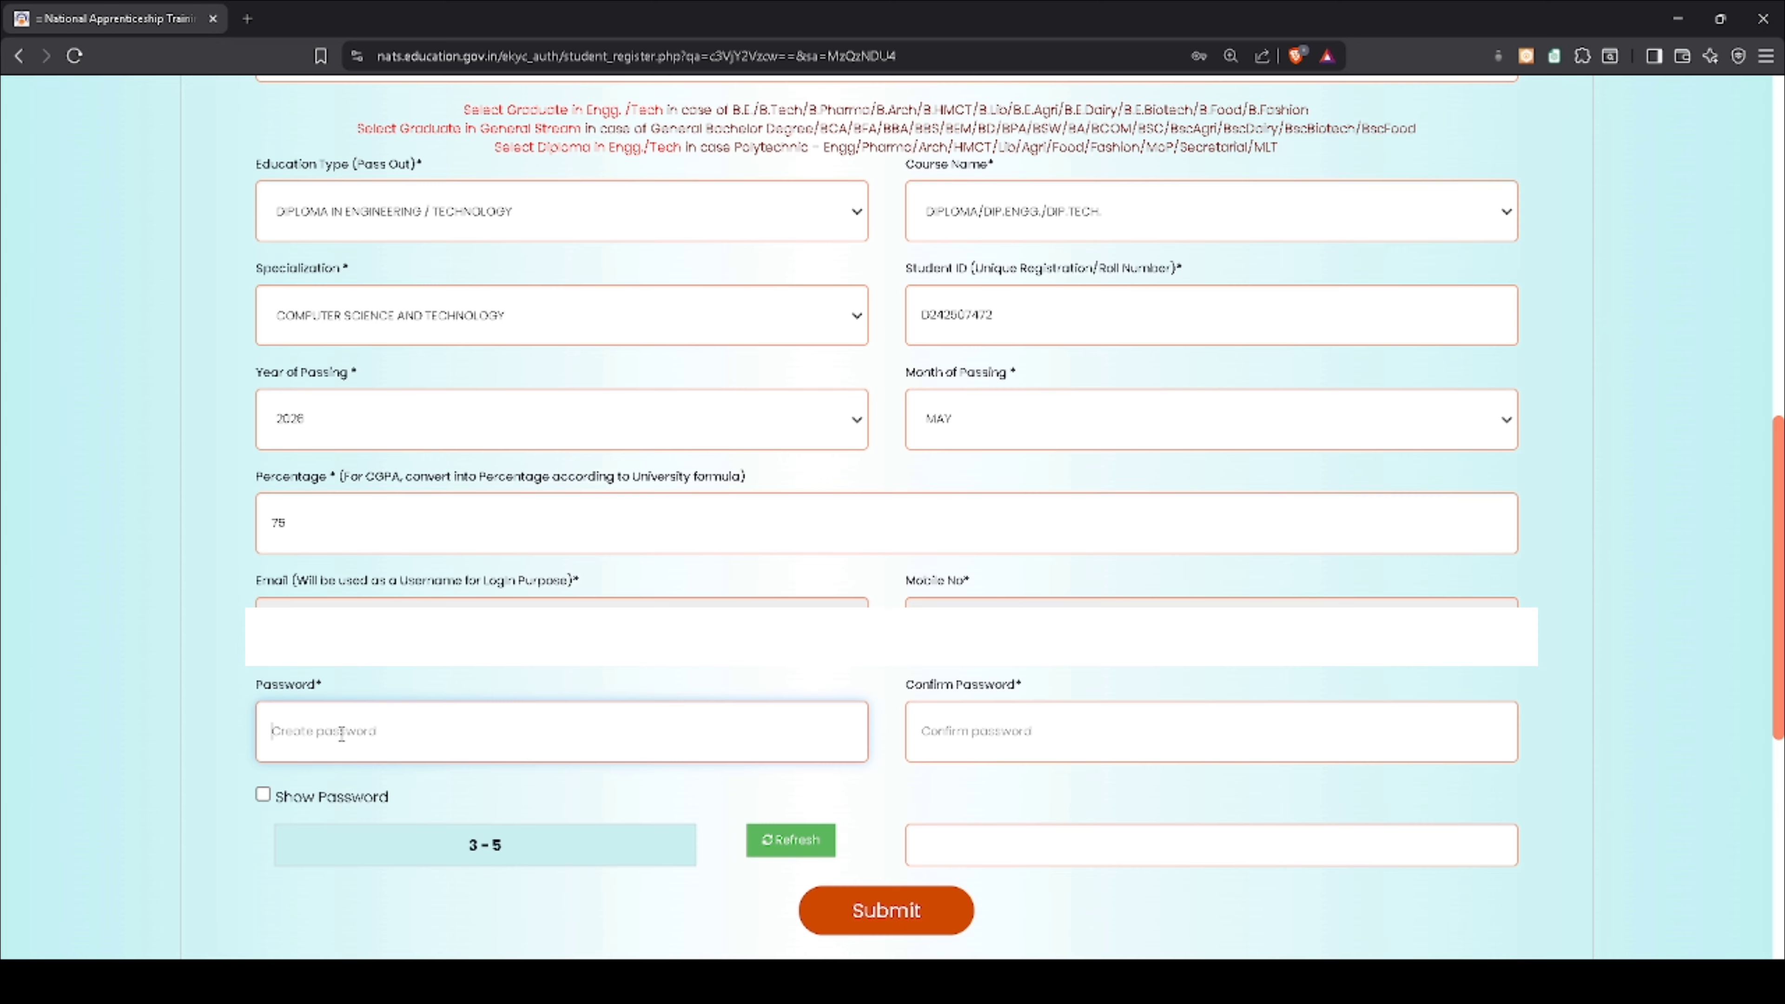
# - Enter the account password in both the Password and Confirm Password fields
pyautogui.write('a')
pyautogui.press('BackSpace')
pyautogui.write('a')
pyautogui.press('BackSpace')
pyautogui.click(957, 757)
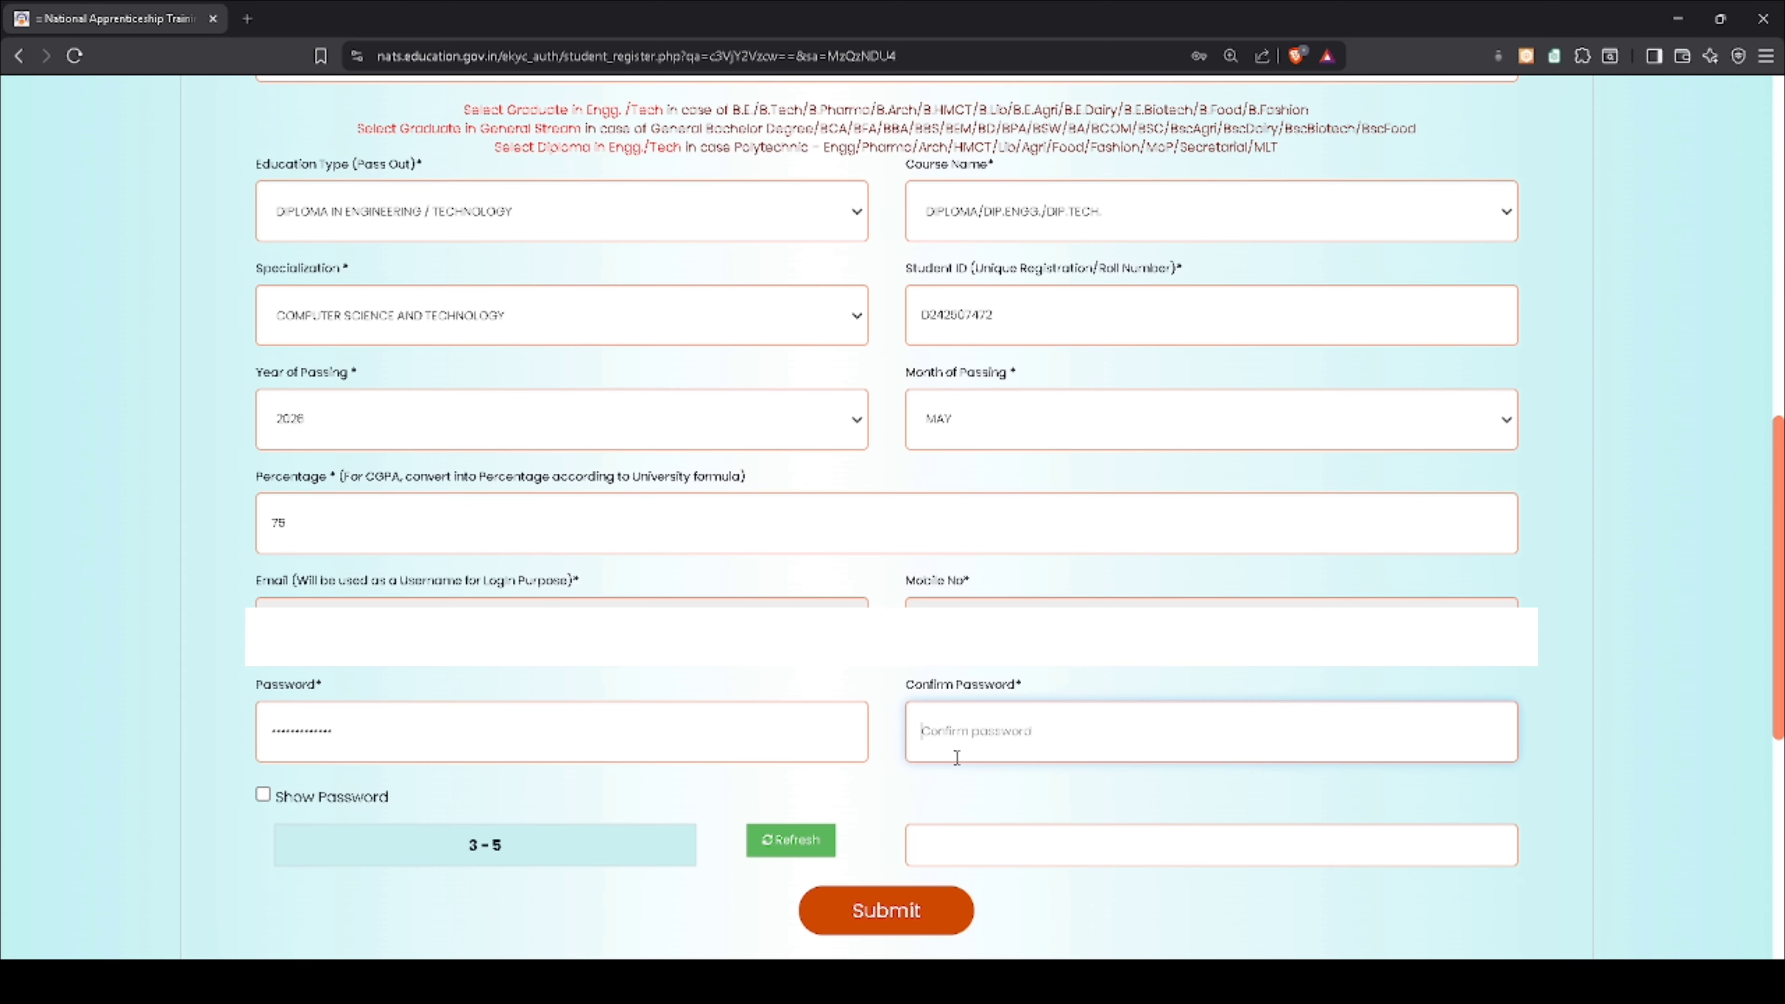
# - Answer the captcha with -2 and submit the registration
pyautogui.click(1010, 842)
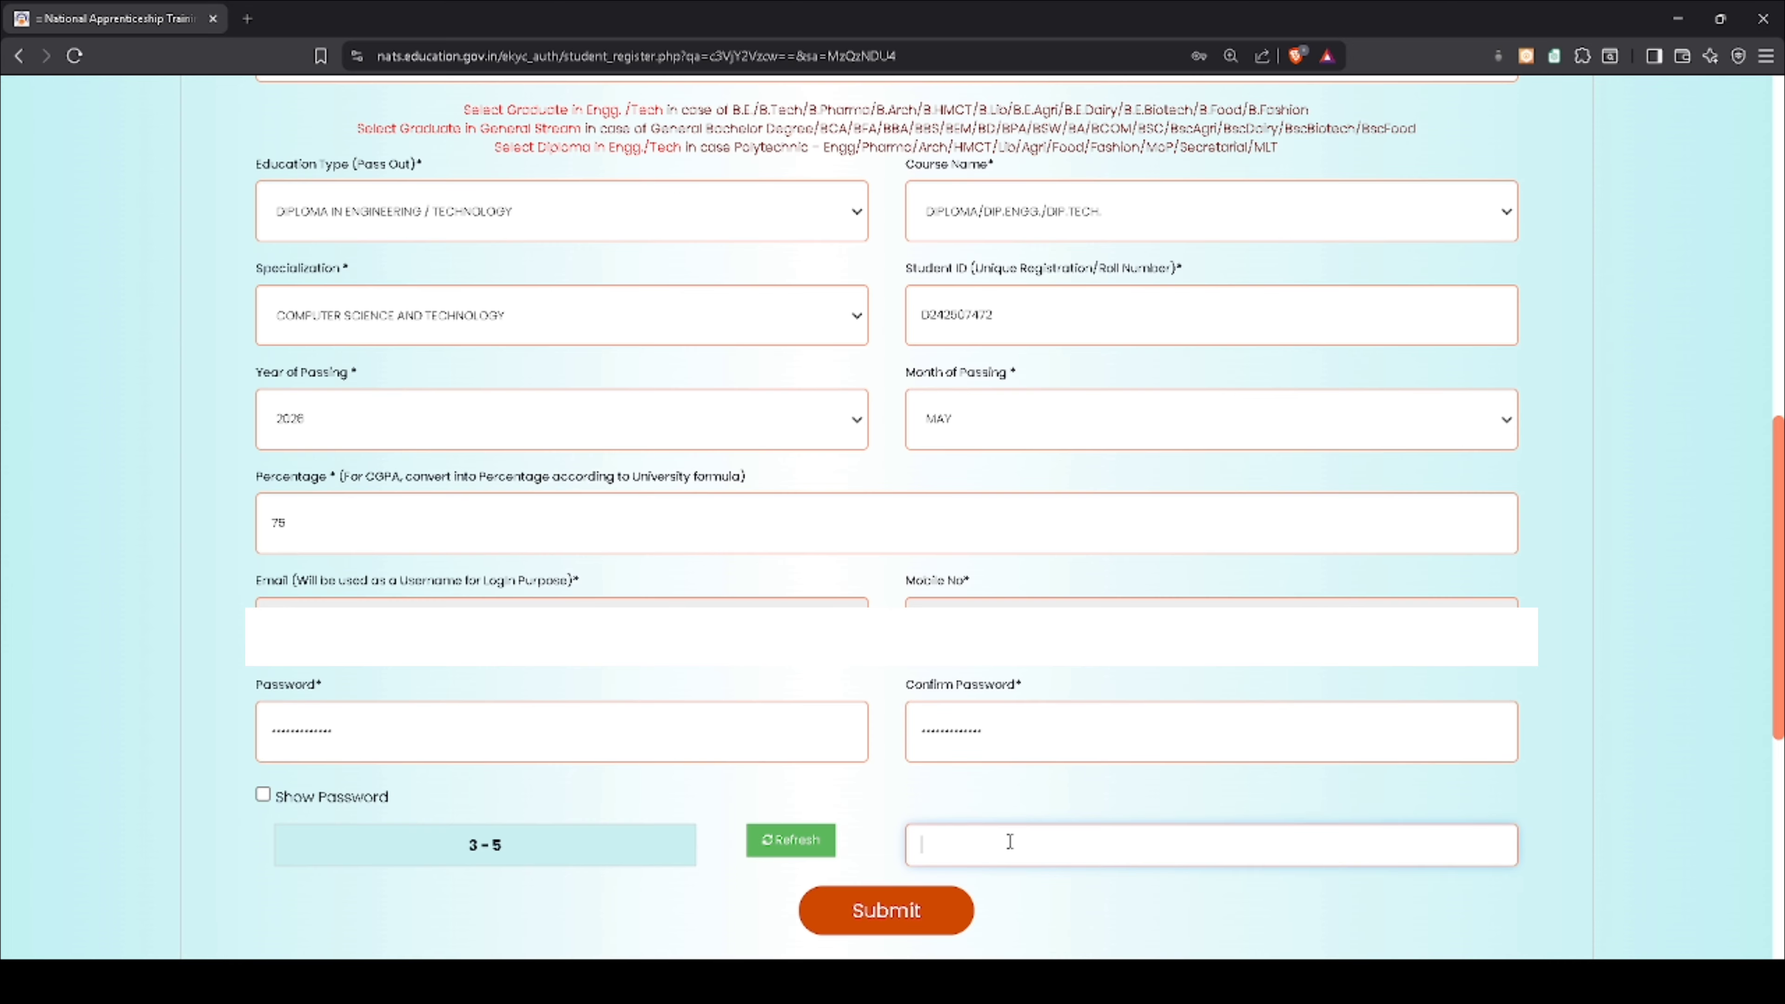
pyautogui.write('-2')
pyautogui.click(949, 910)
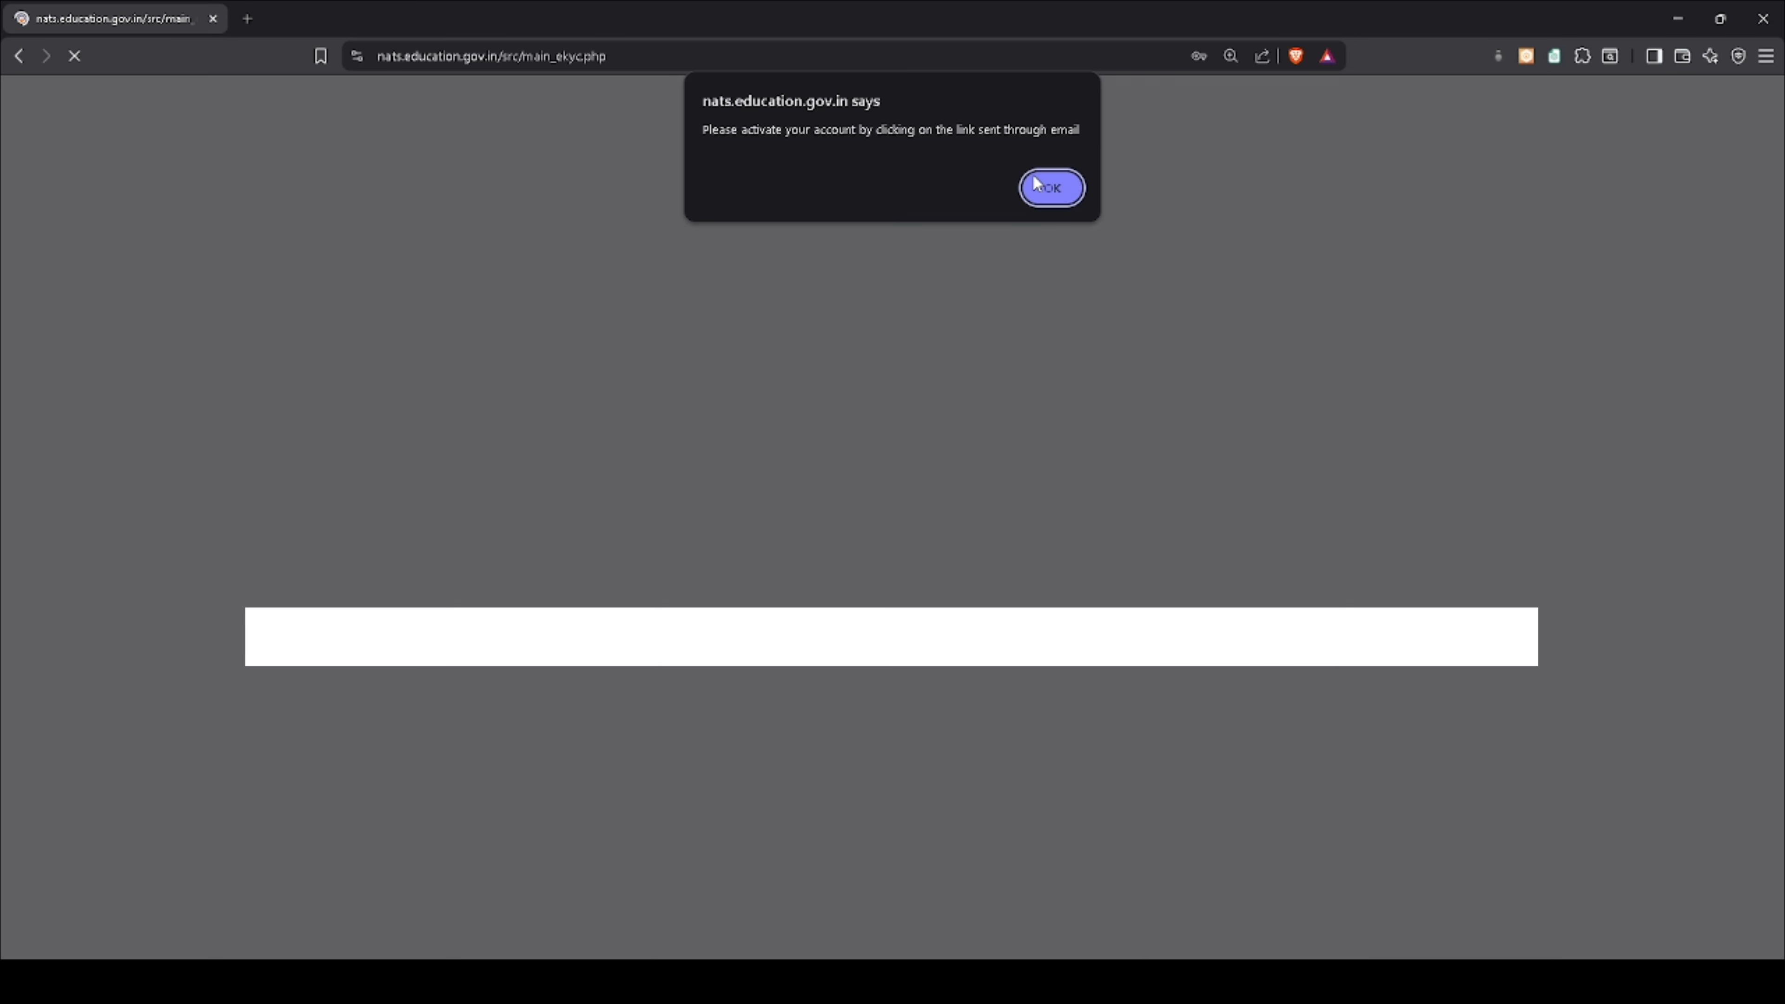
# - Dismiss the activation notice and fill in the login e-mail and account password
pyautogui.click(1037, 186)
pyautogui.scroll(-3, 1179, 345)
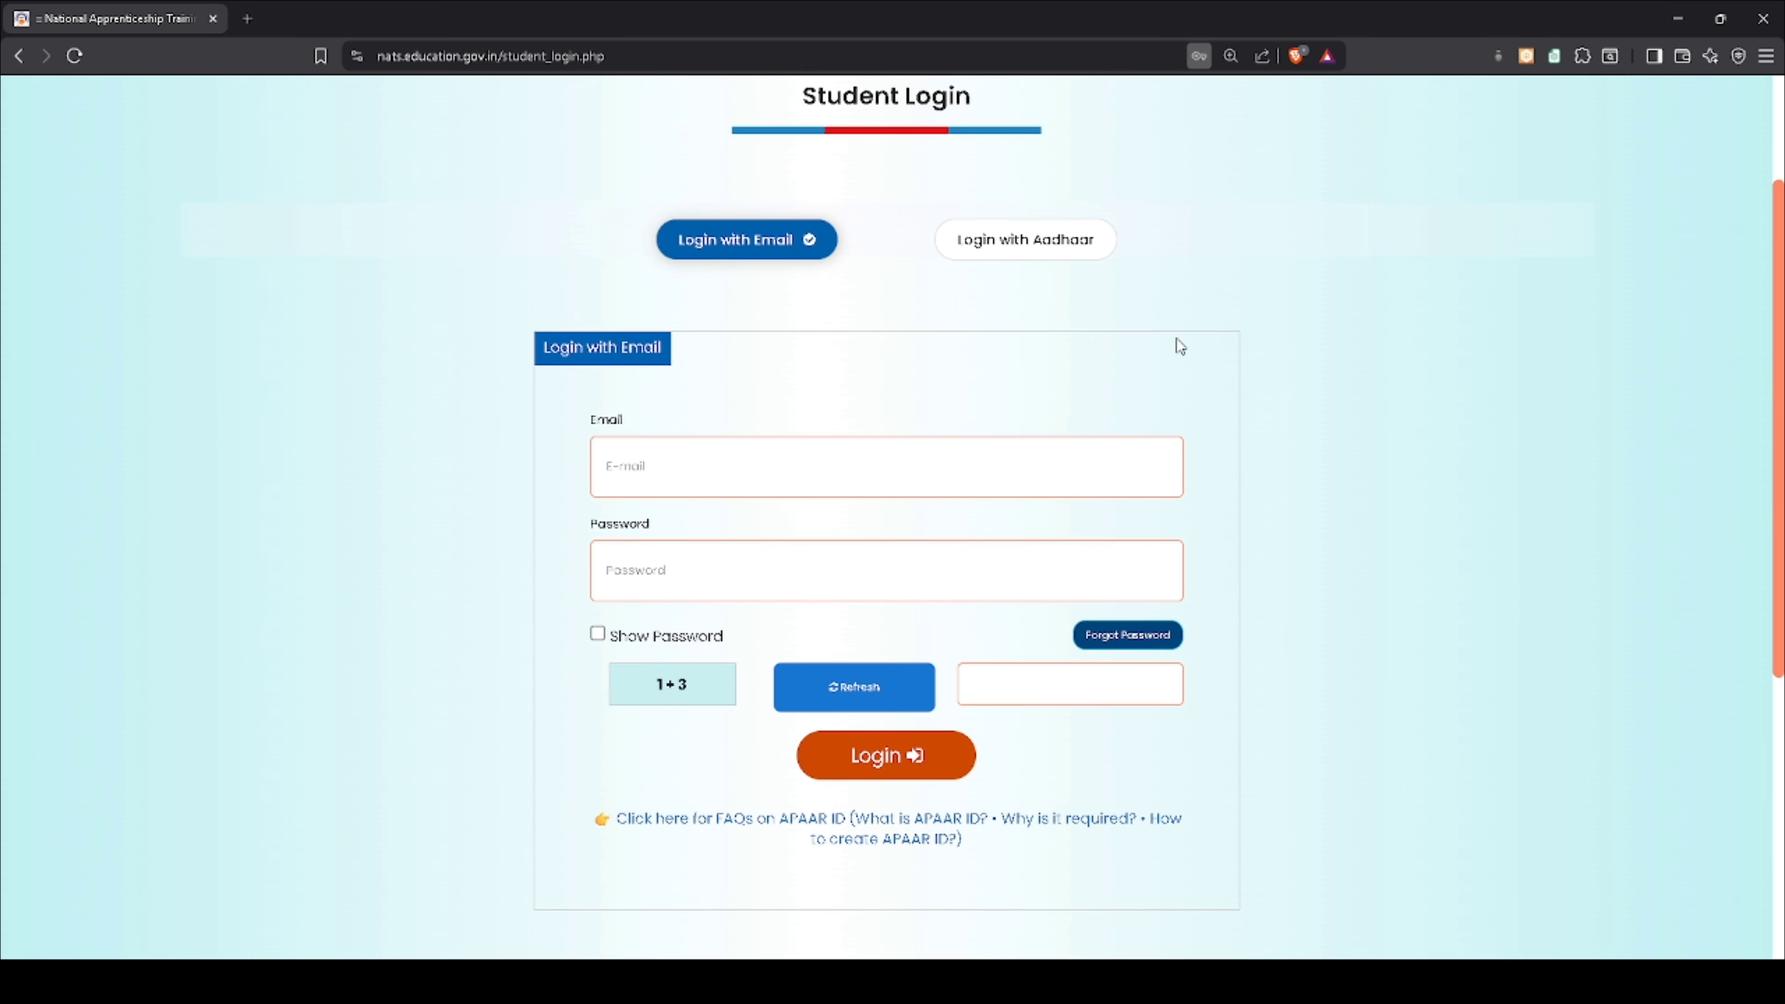
pyautogui.click(753, 463)
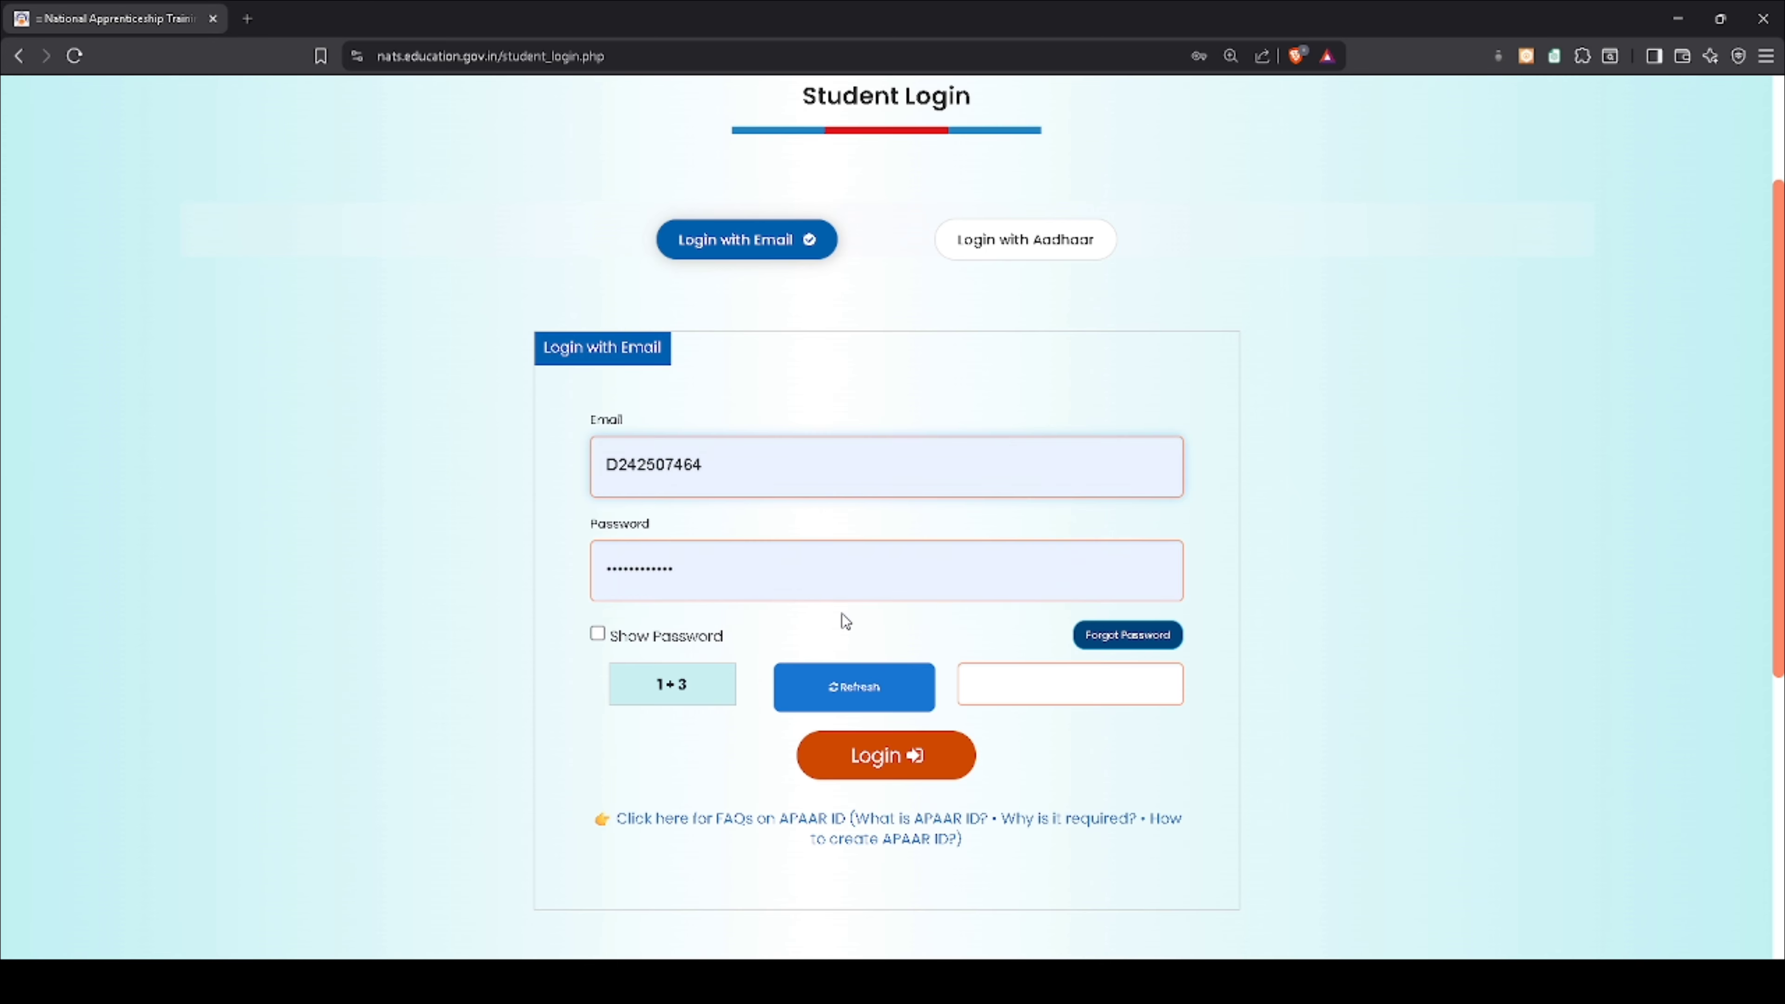
pyautogui.click(933, 405)
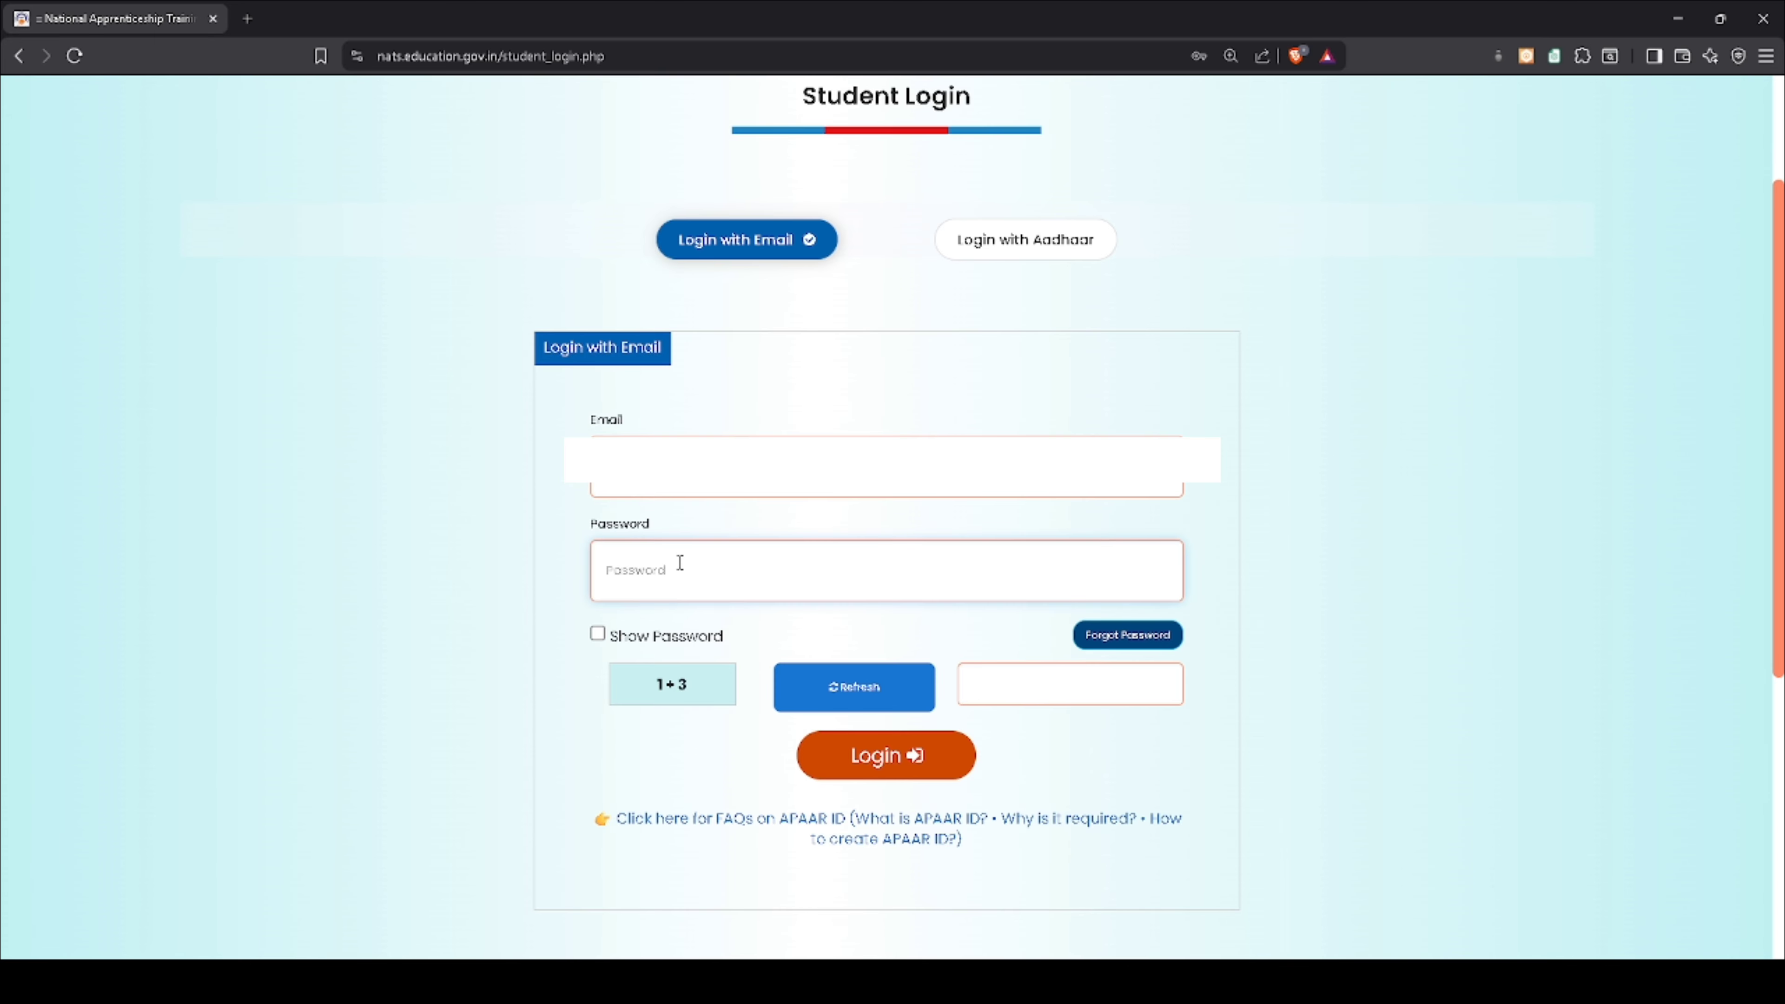
pyautogui.click(658, 535)
pyautogui.click(643, 561)
pyautogui.click(902, 836)
pyautogui.click(442, 19)
pyautogui.write('•••••••••••••')
# - Answer the login captcha with 4 and submit the login
pyautogui.click(1025, 673)
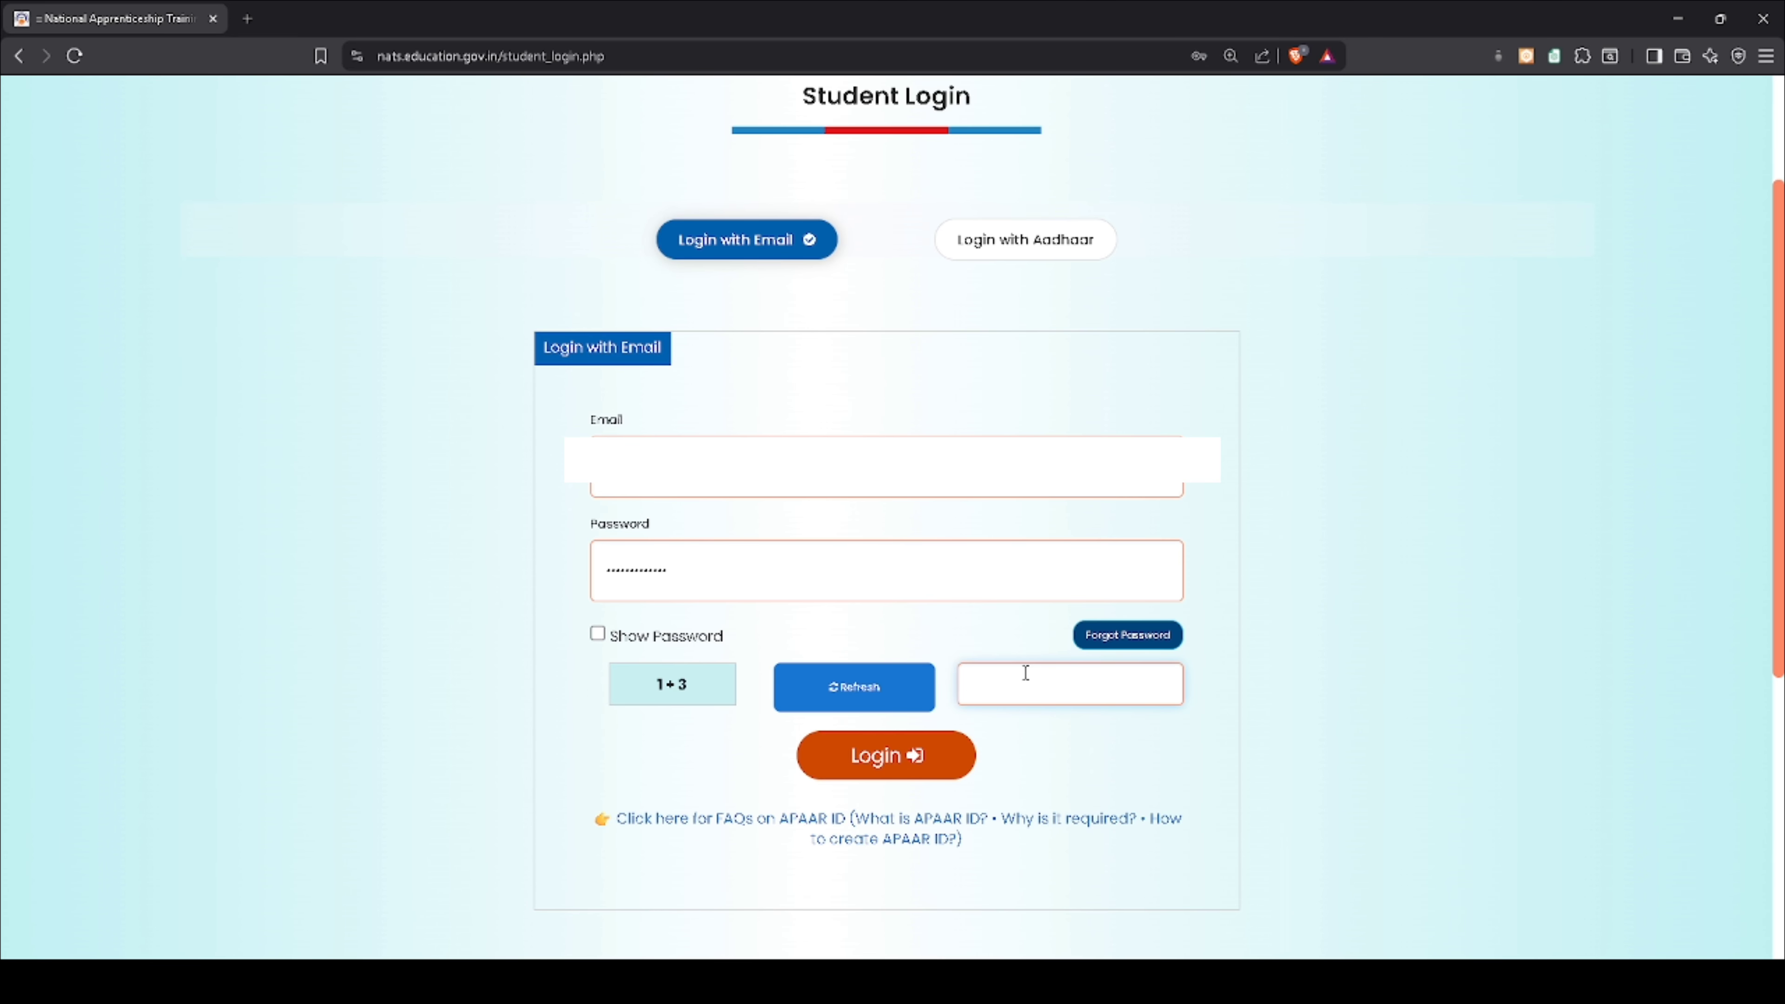
pyautogui.write('4')
pyautogui.click(939, 774)
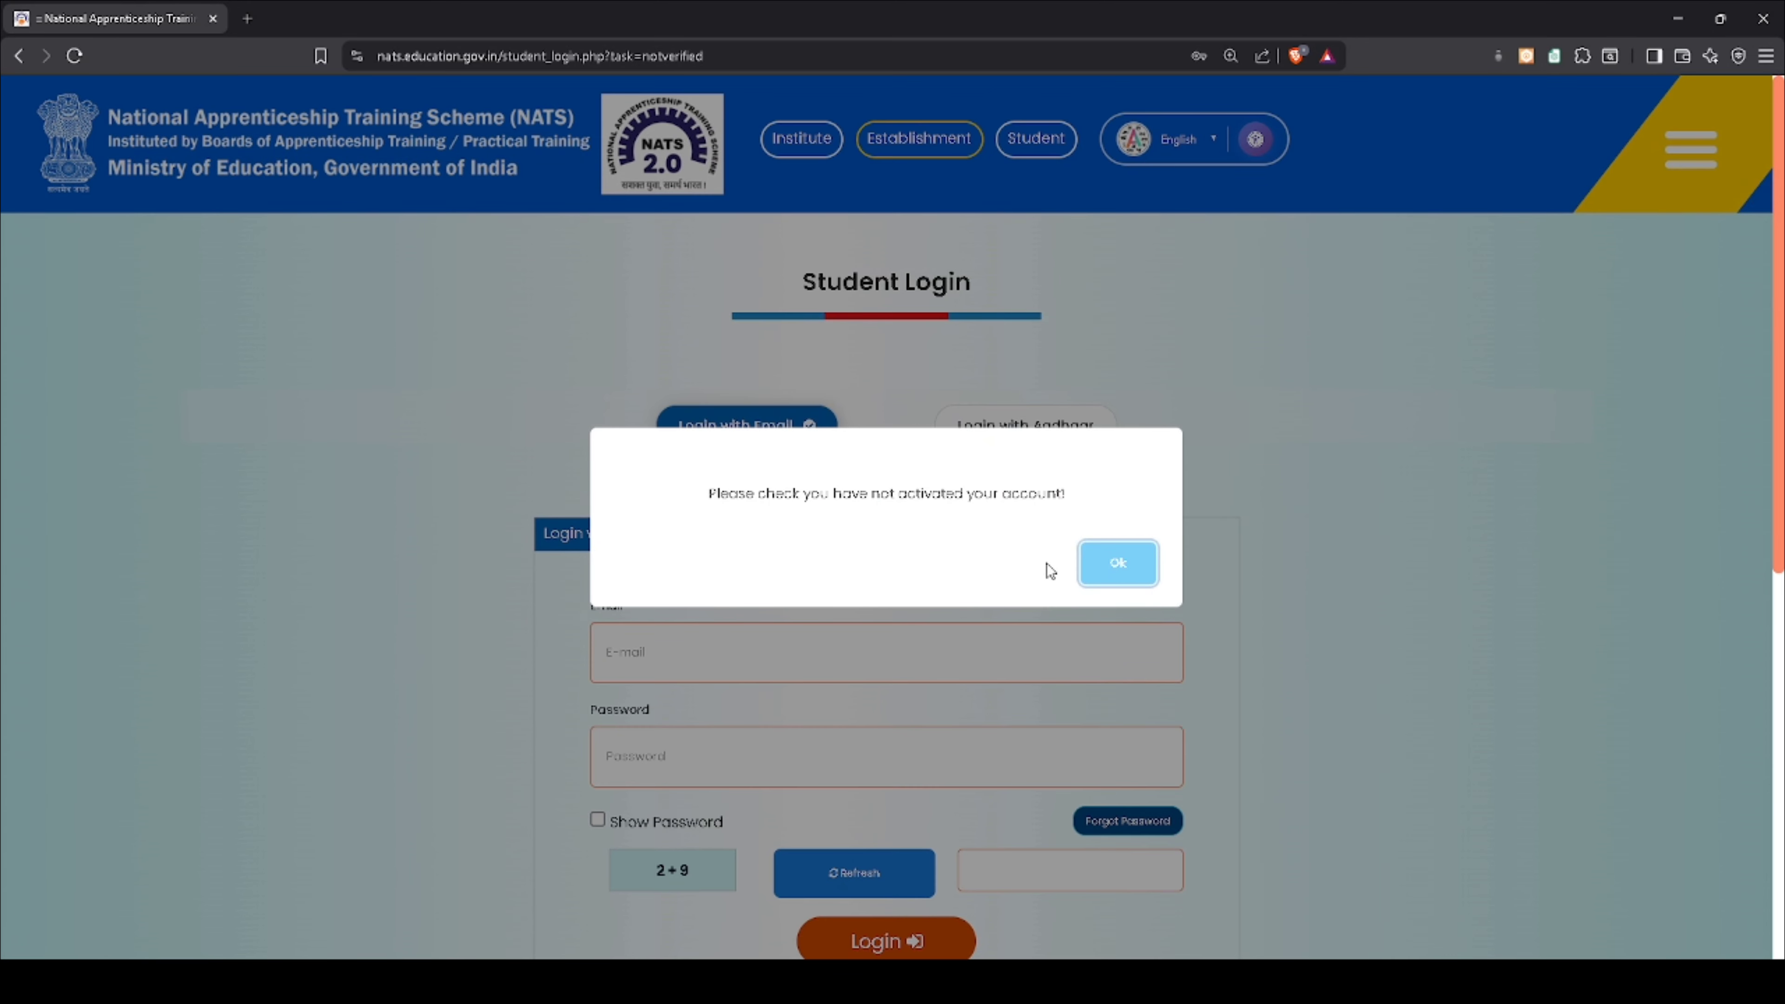
# - Dismiss the not-activated alert, re-enter e-mail and password, answer captcha 11, and log in
pyautogui.click(1121, 566)
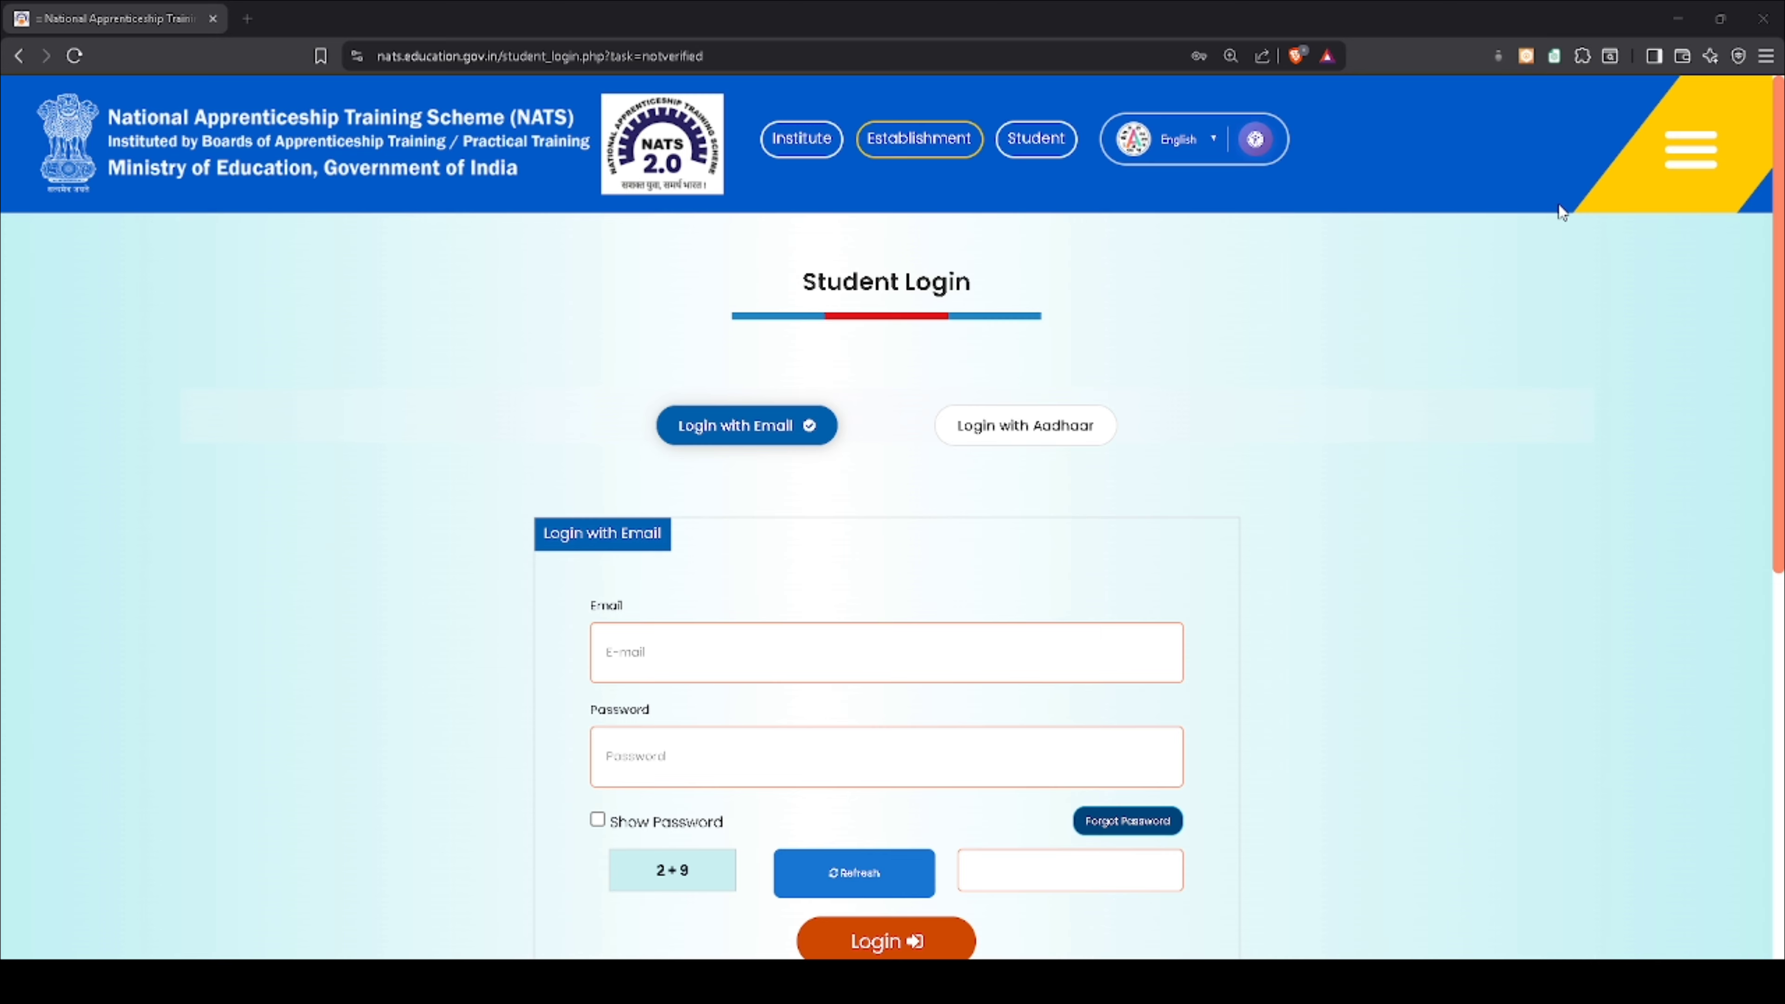
pyautogui.click(827, 654)
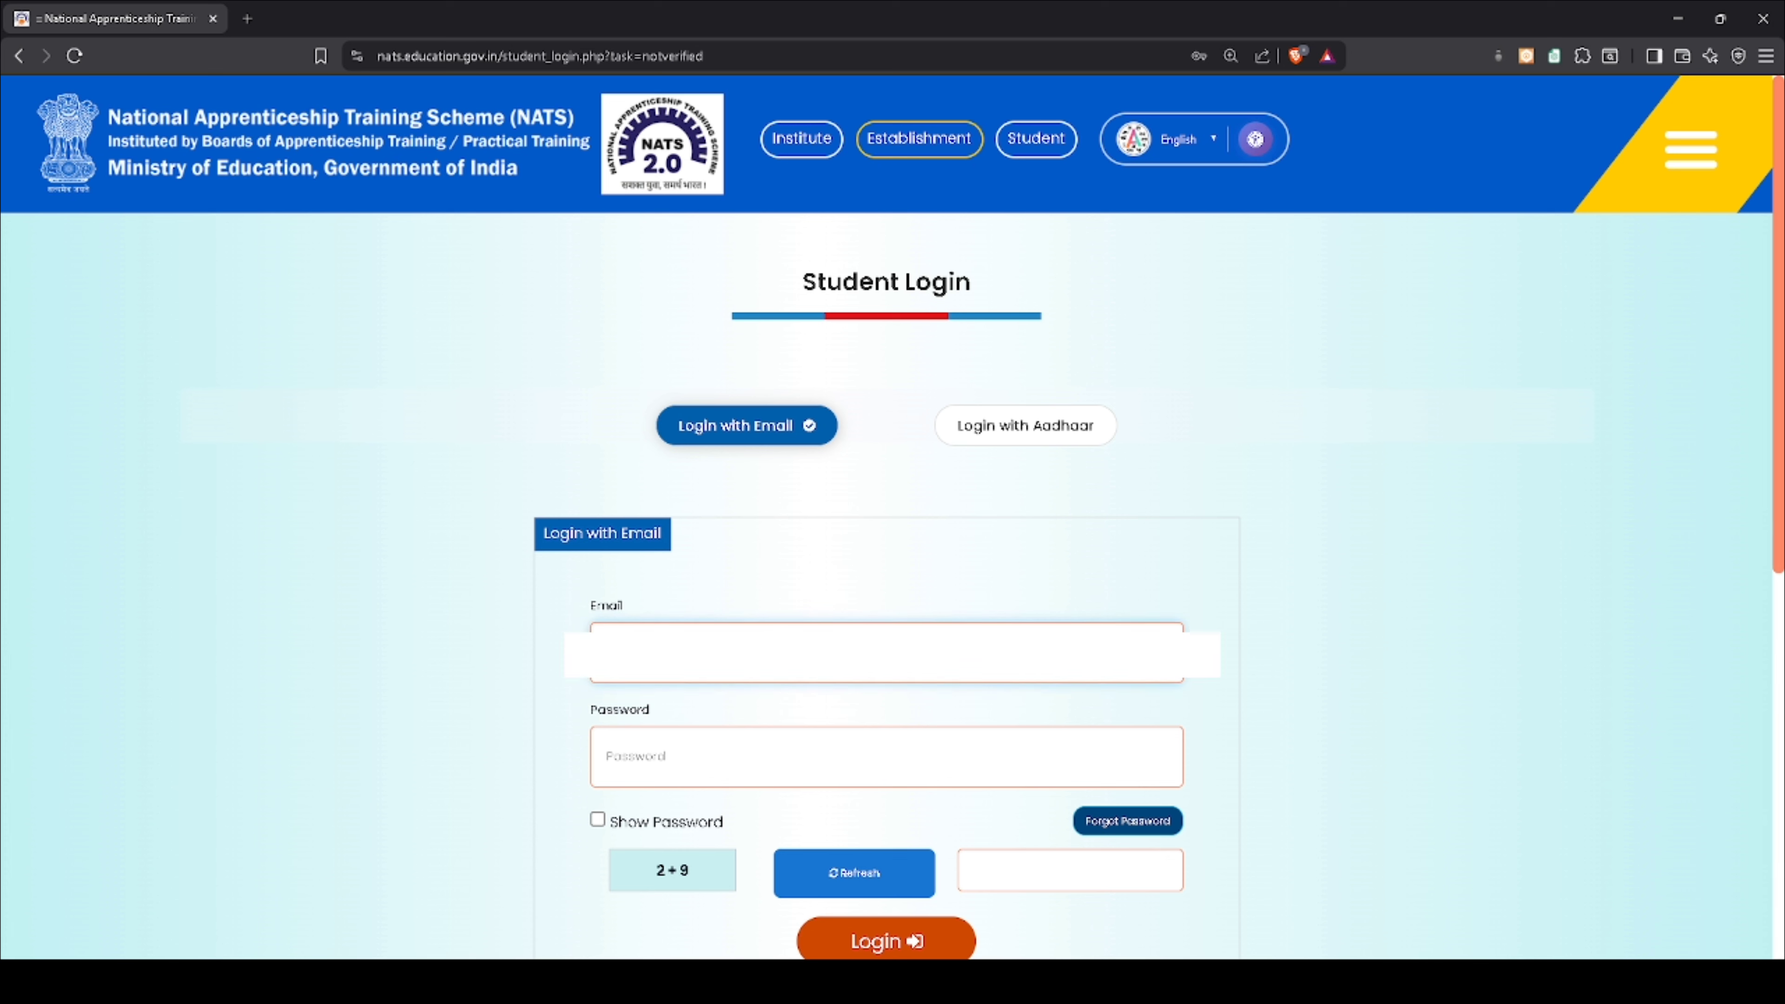
pyautogui.click(660, 765)
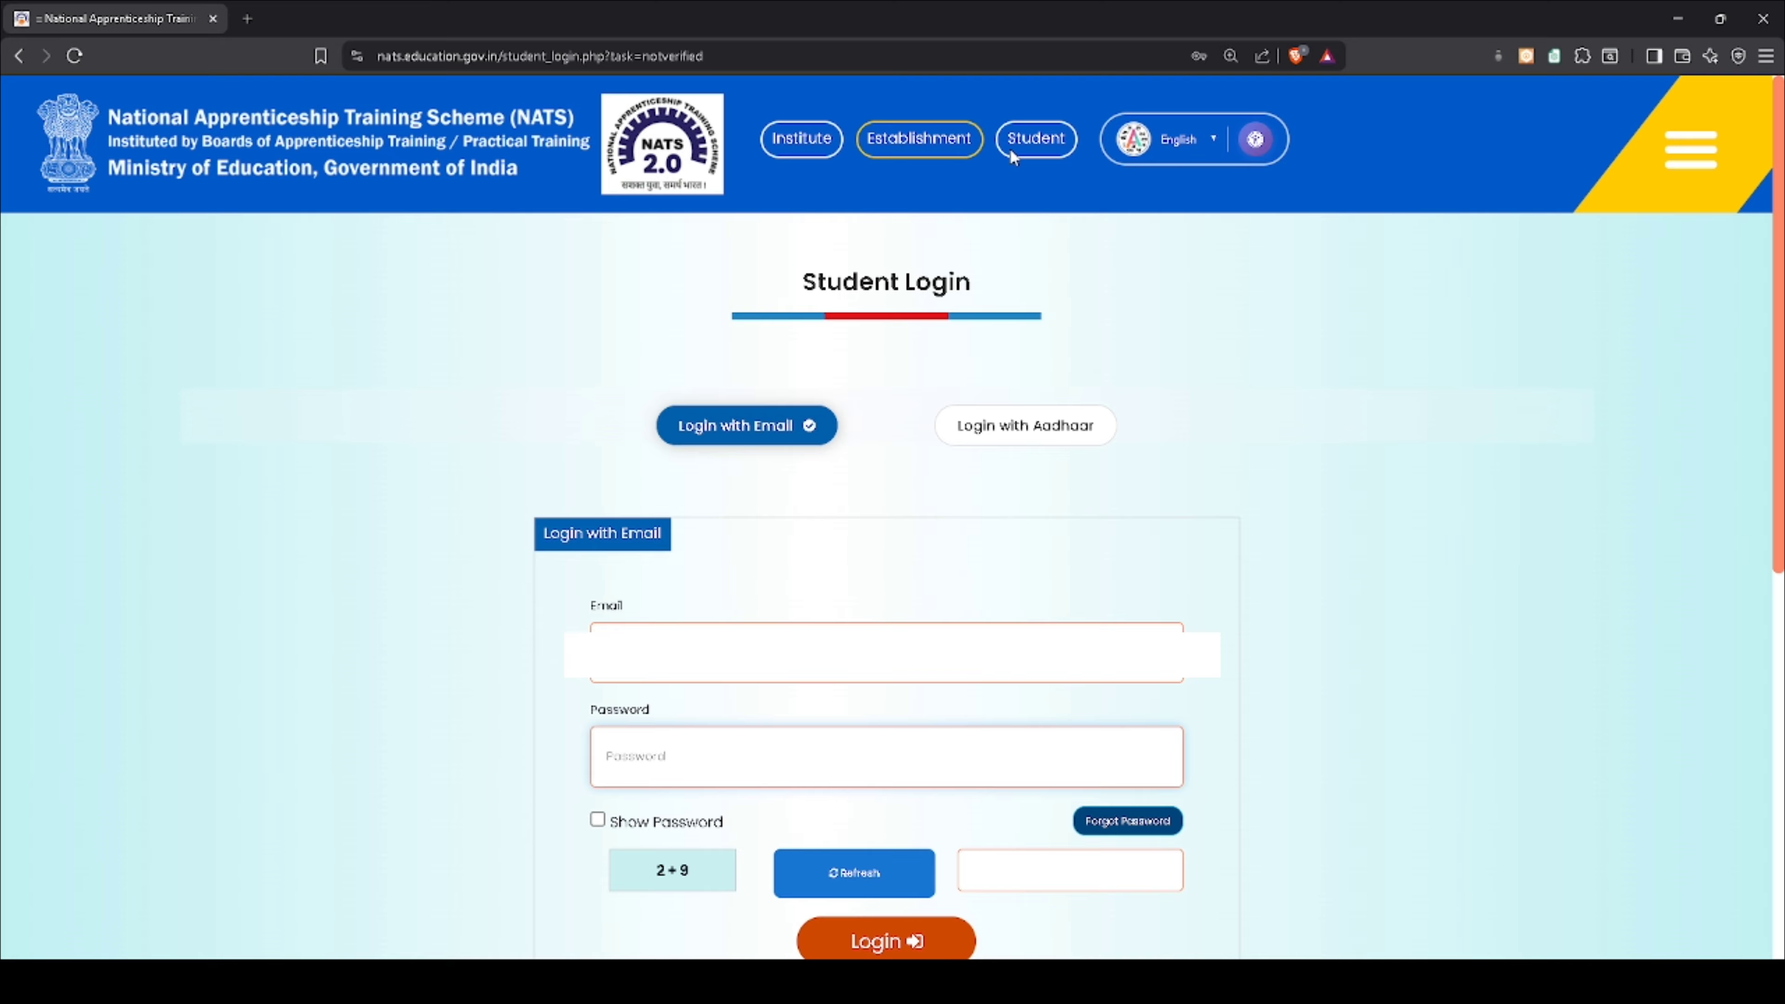
pyautogui.click(664, 751)
pyautogui.write('•')
pyautogui.write('***********')
pyautogui.click(1025, 886)
pyautogui.write('11')
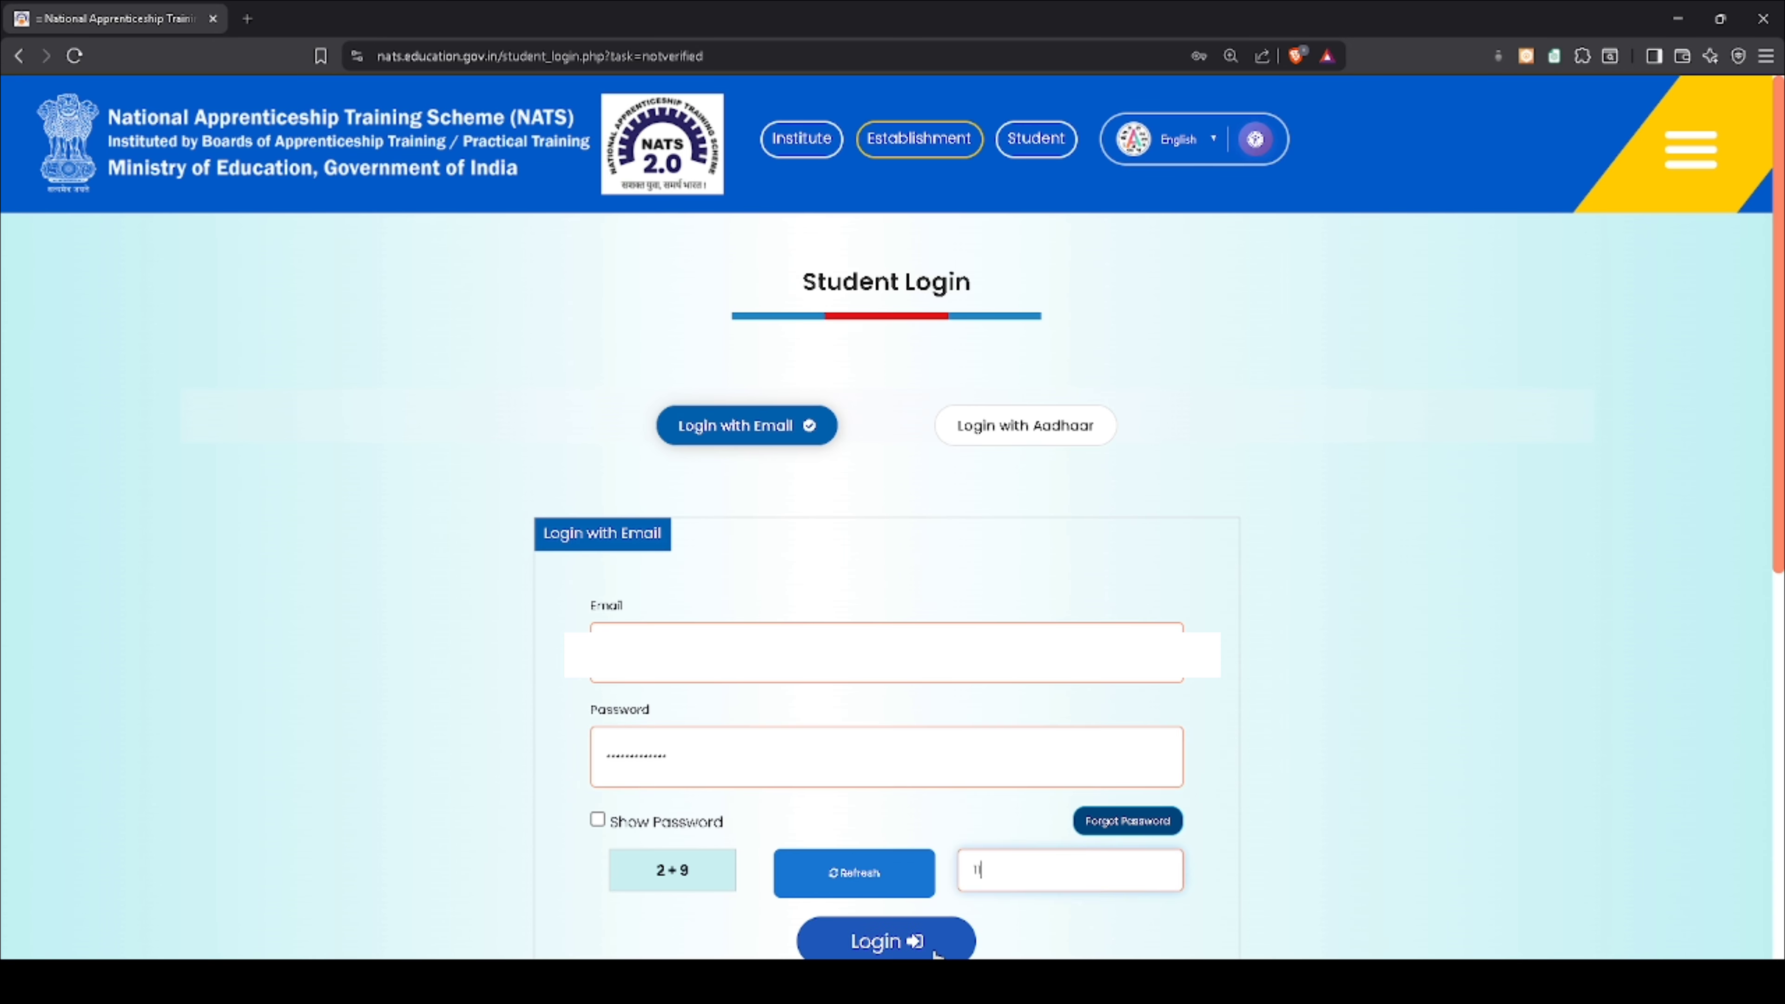
pyautogui.click(885, 940)
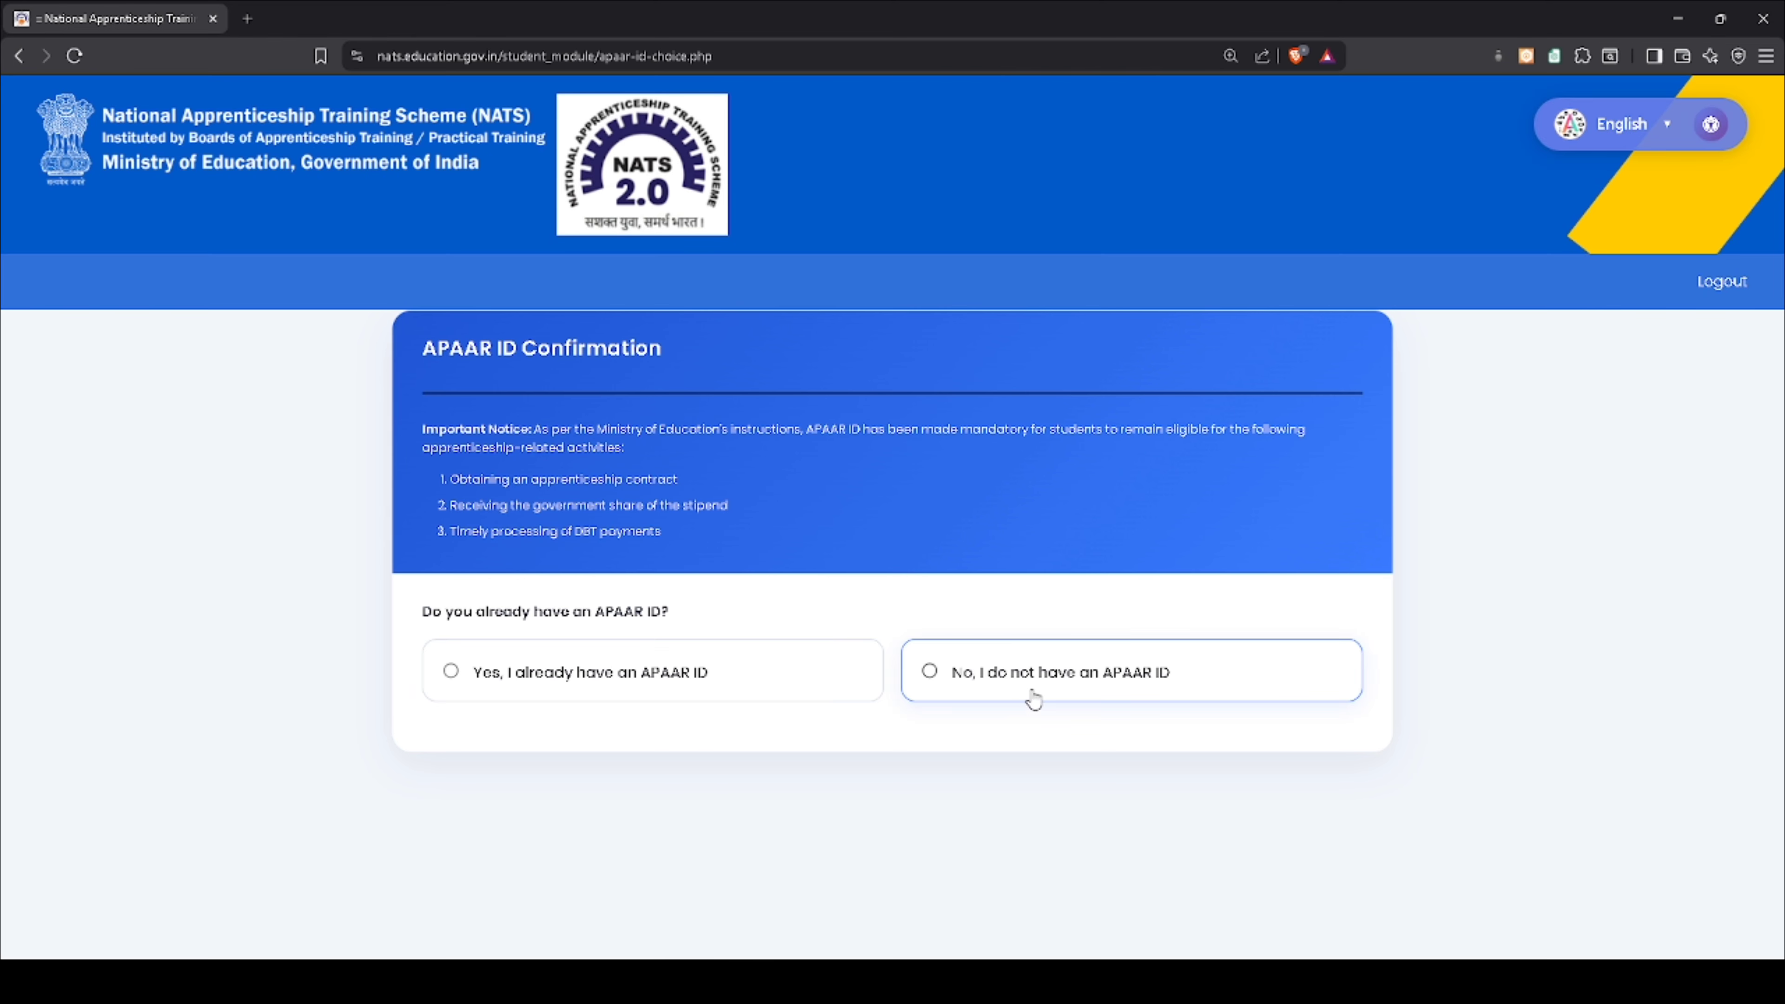
# - Declare no existing APAAR ID, consent to creating one, and verify the mobile OTP
pyautogui.click(1038, 686)
pyautogui.click(534, 804)
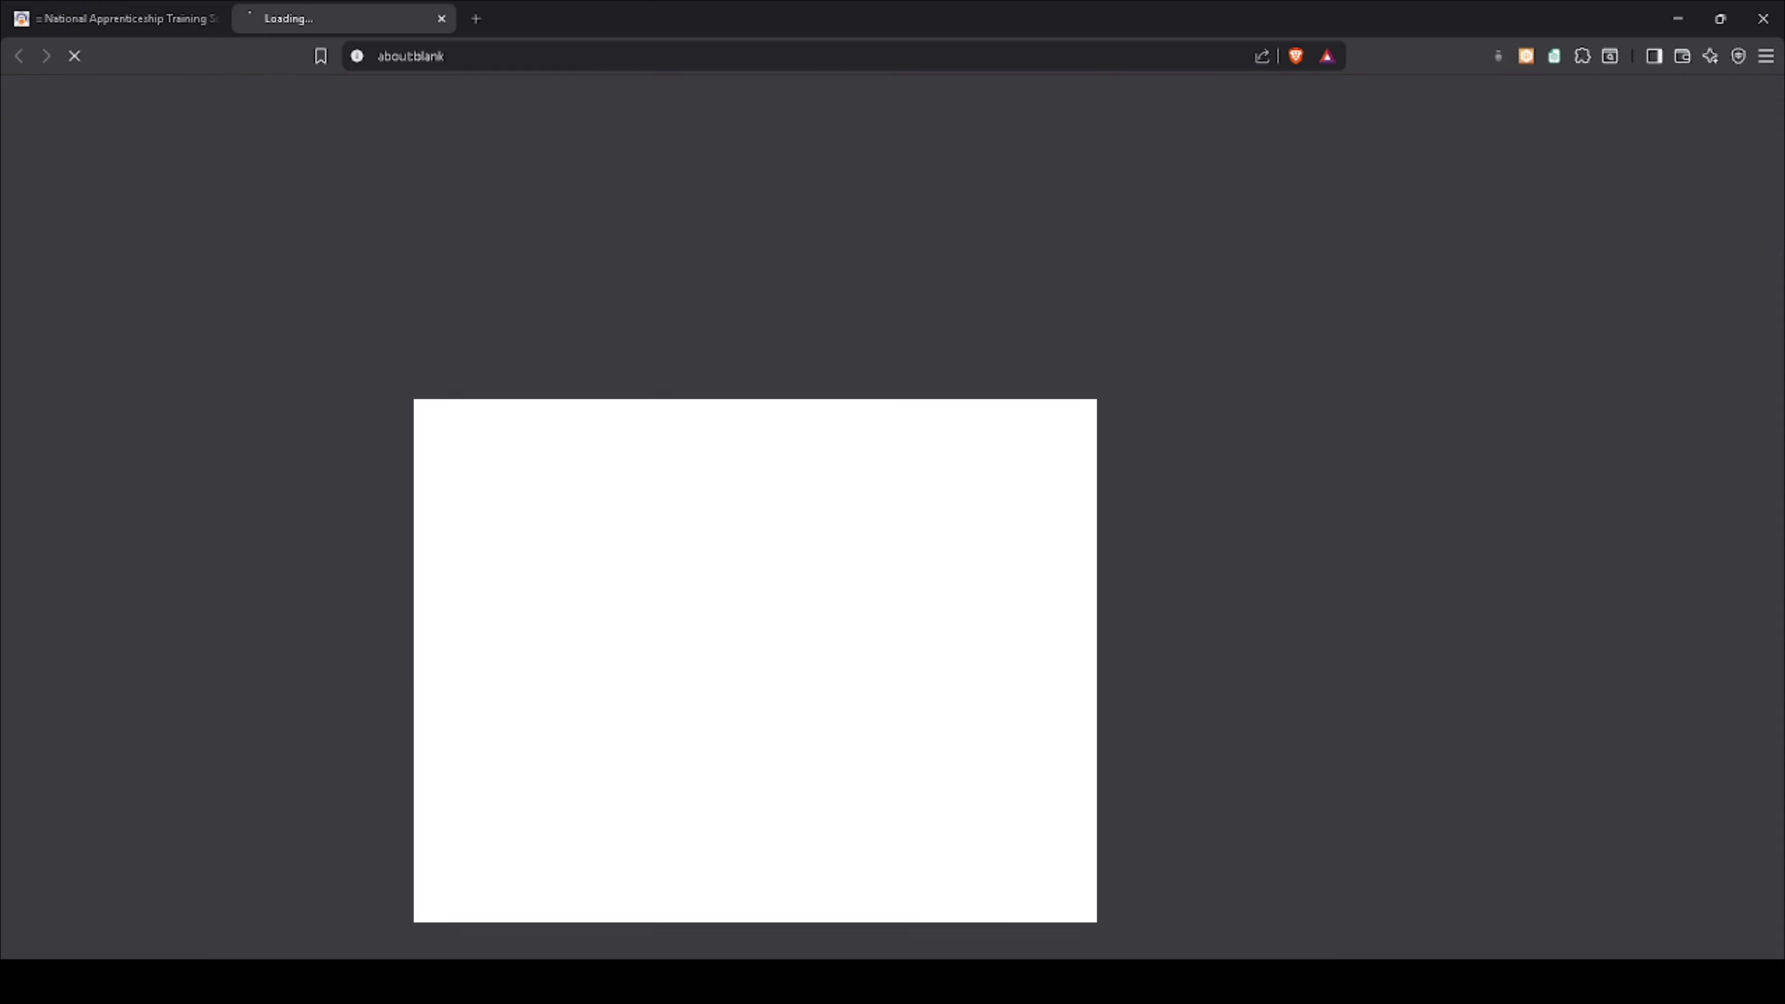
pyautogui.scroll(-3, 879, 517)
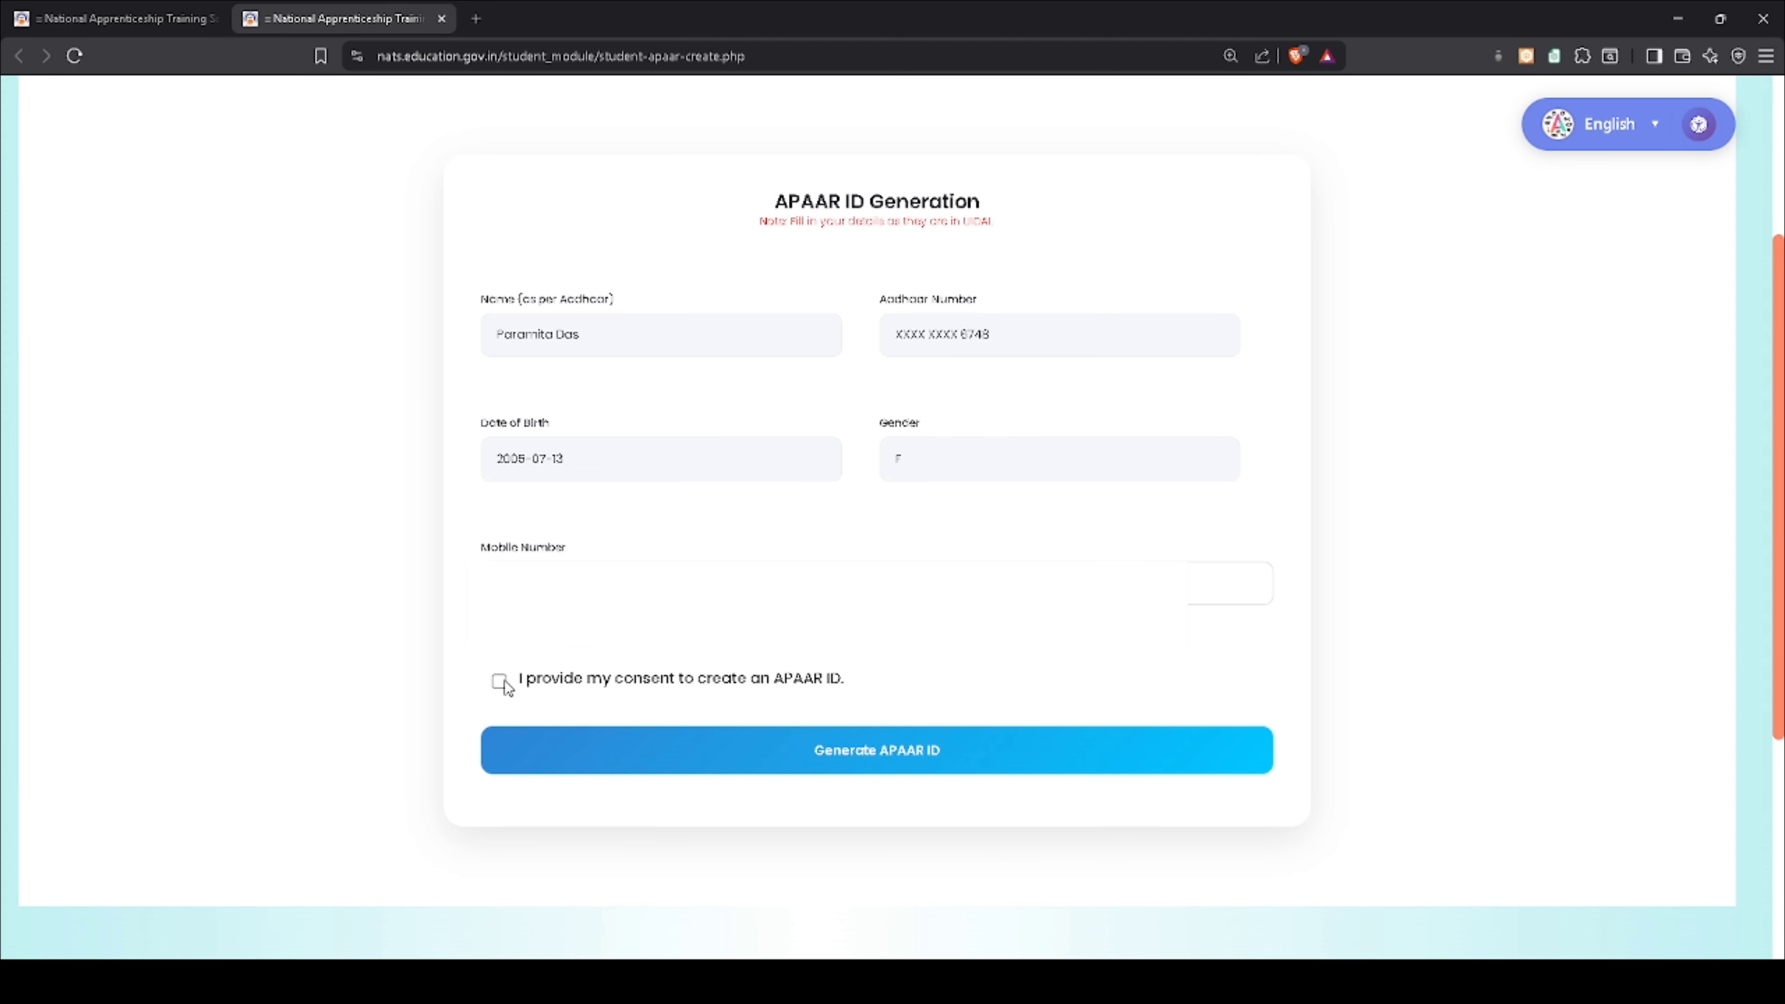
pyautogui.click(499, 681)
pyautogui.click(893, 750)
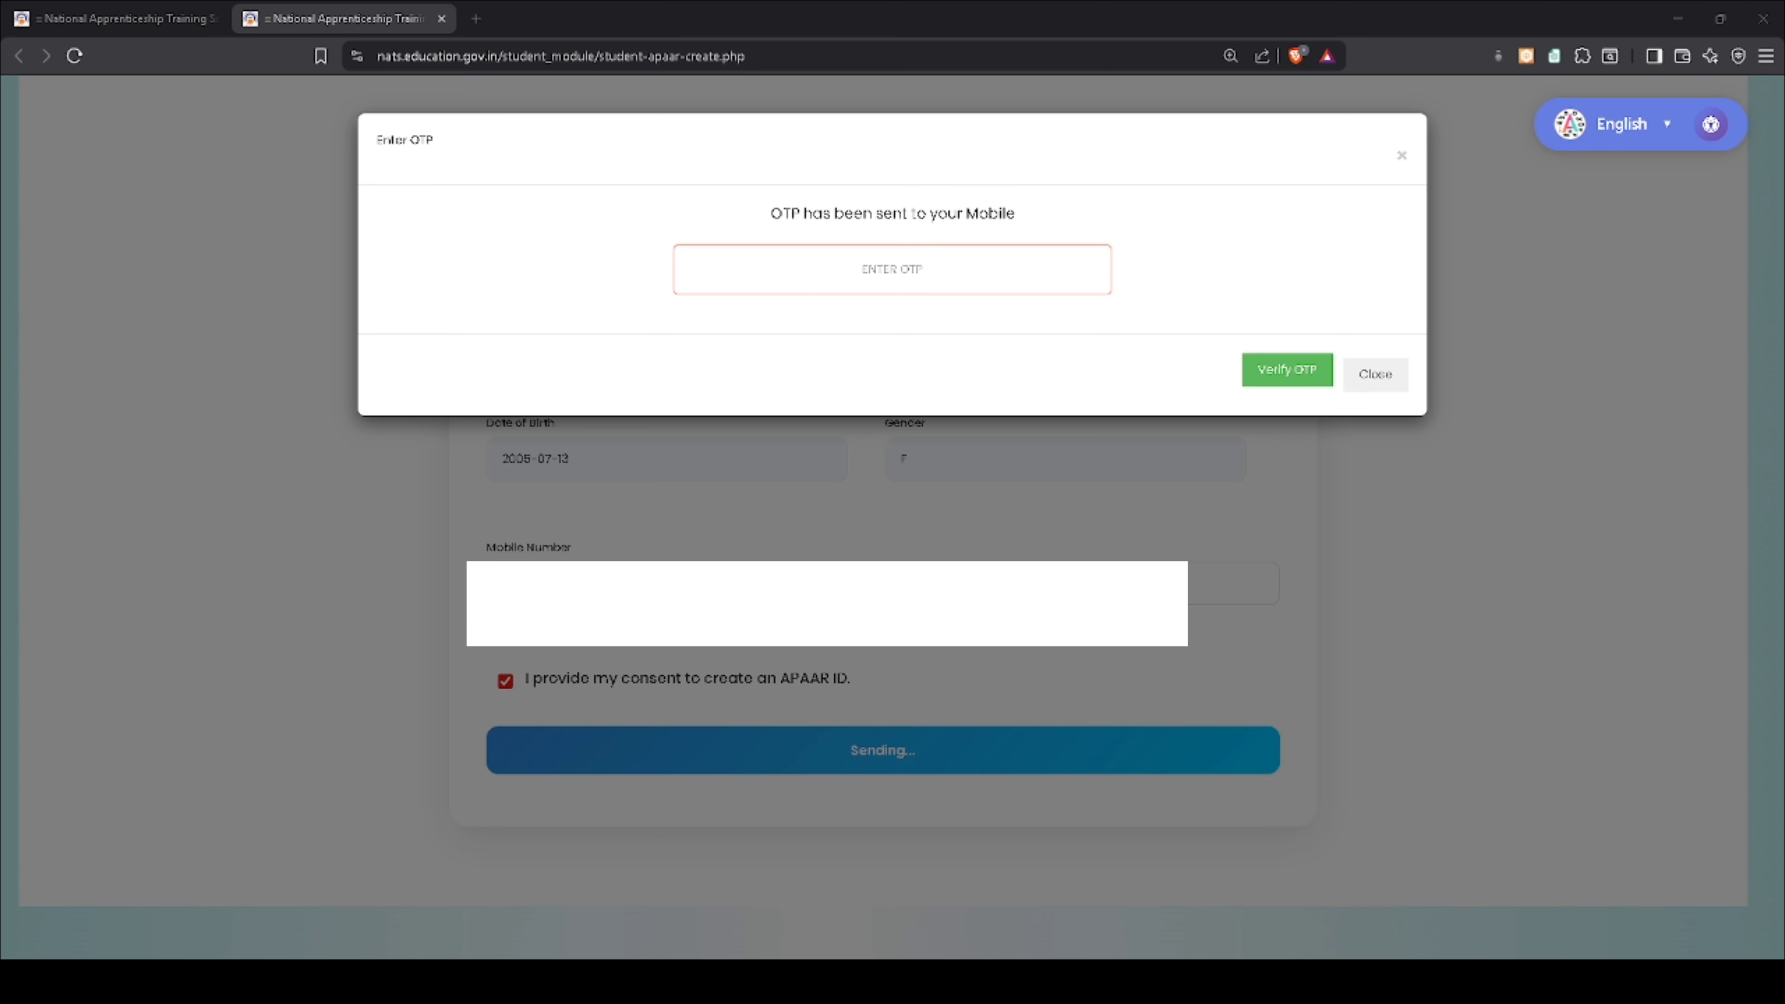
pyautogui.click(869, 251)
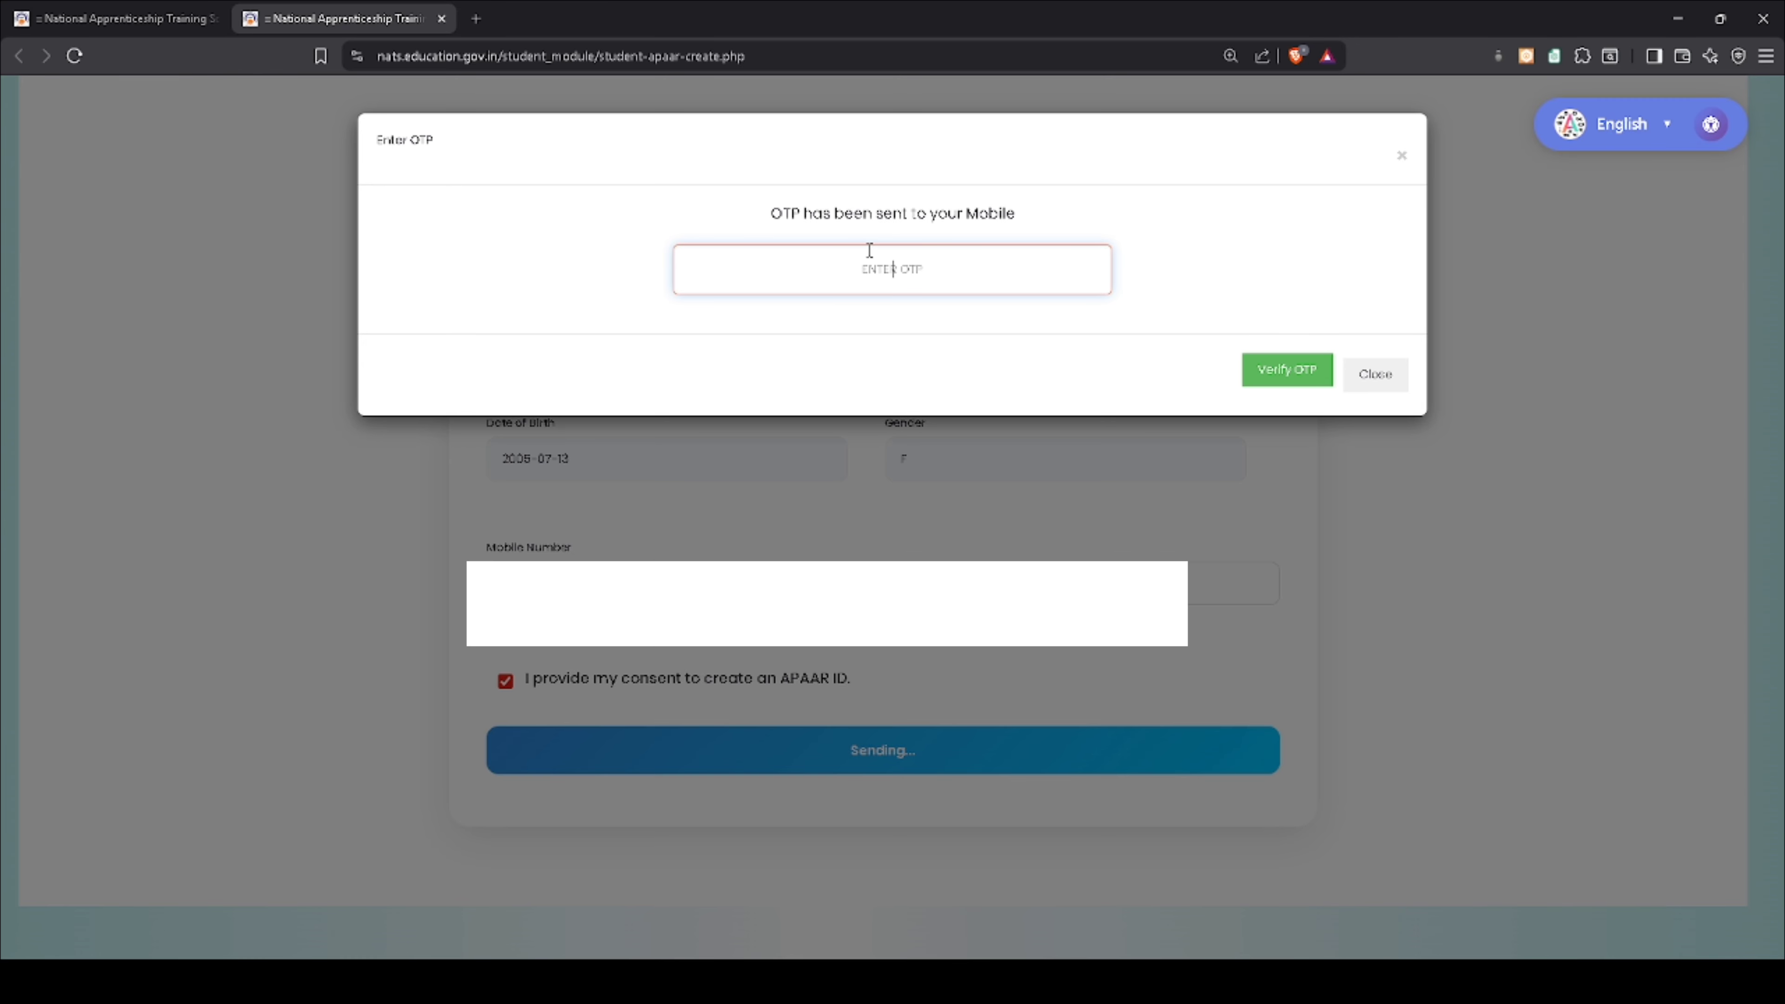
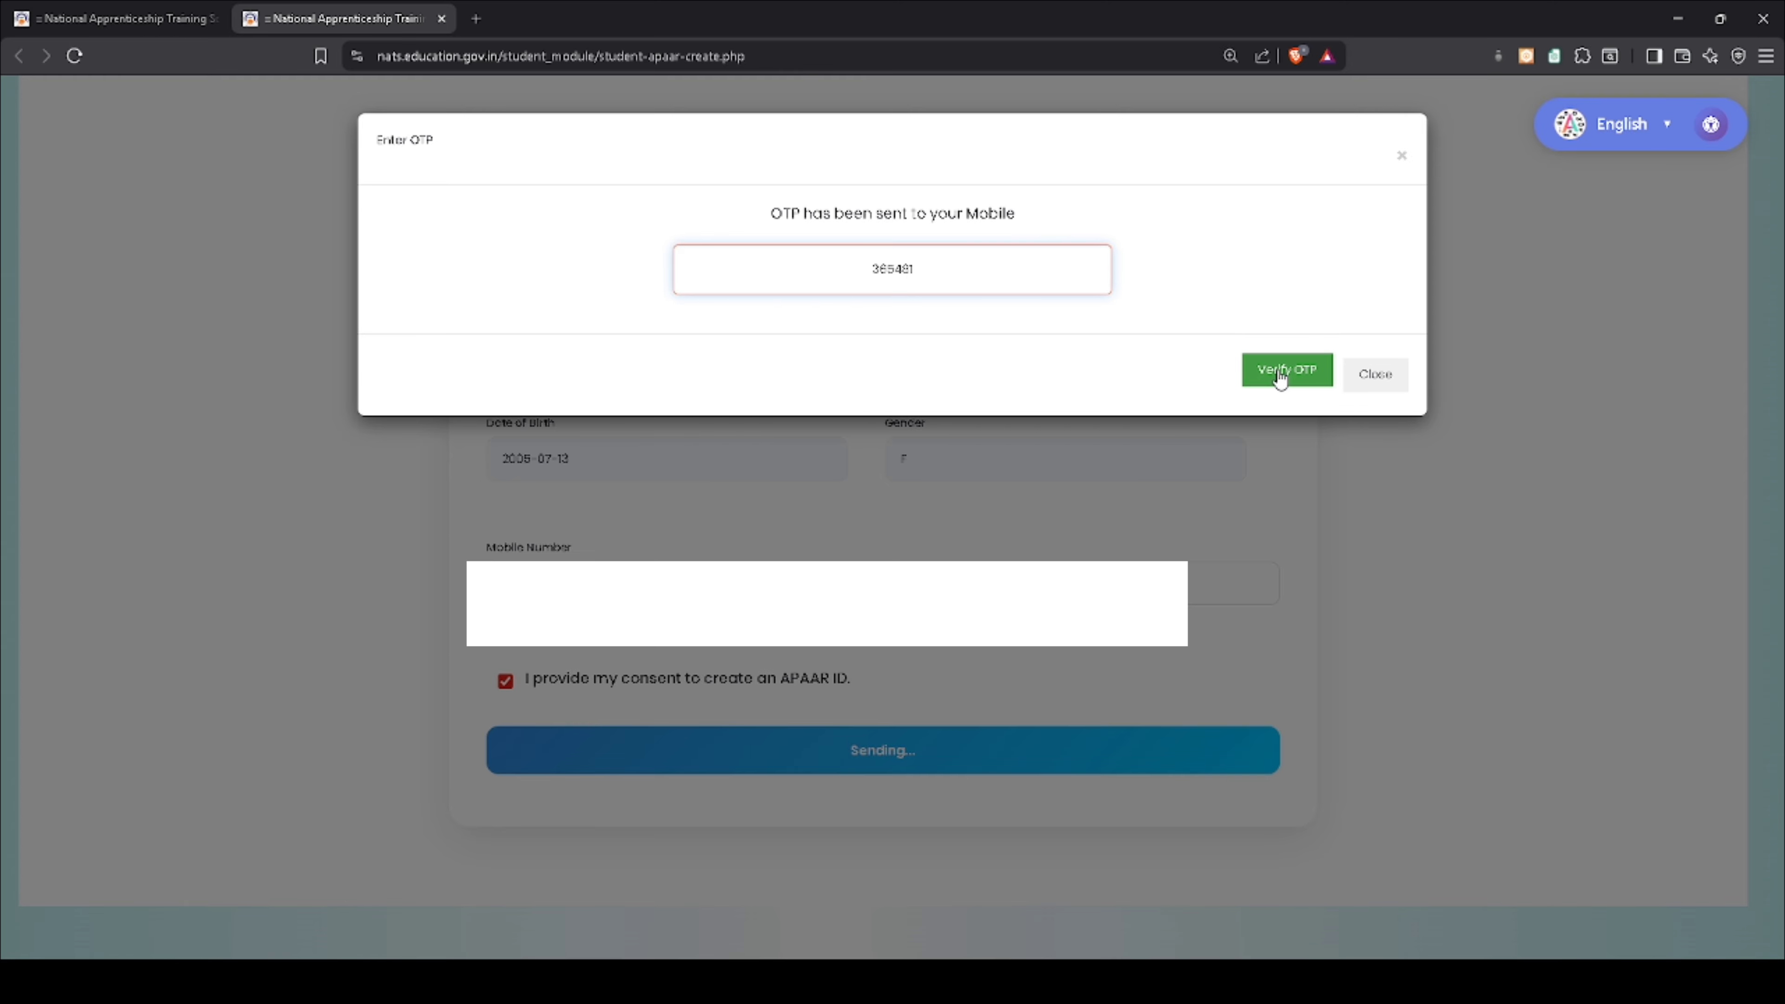
pyautogui.click(1279, 376)
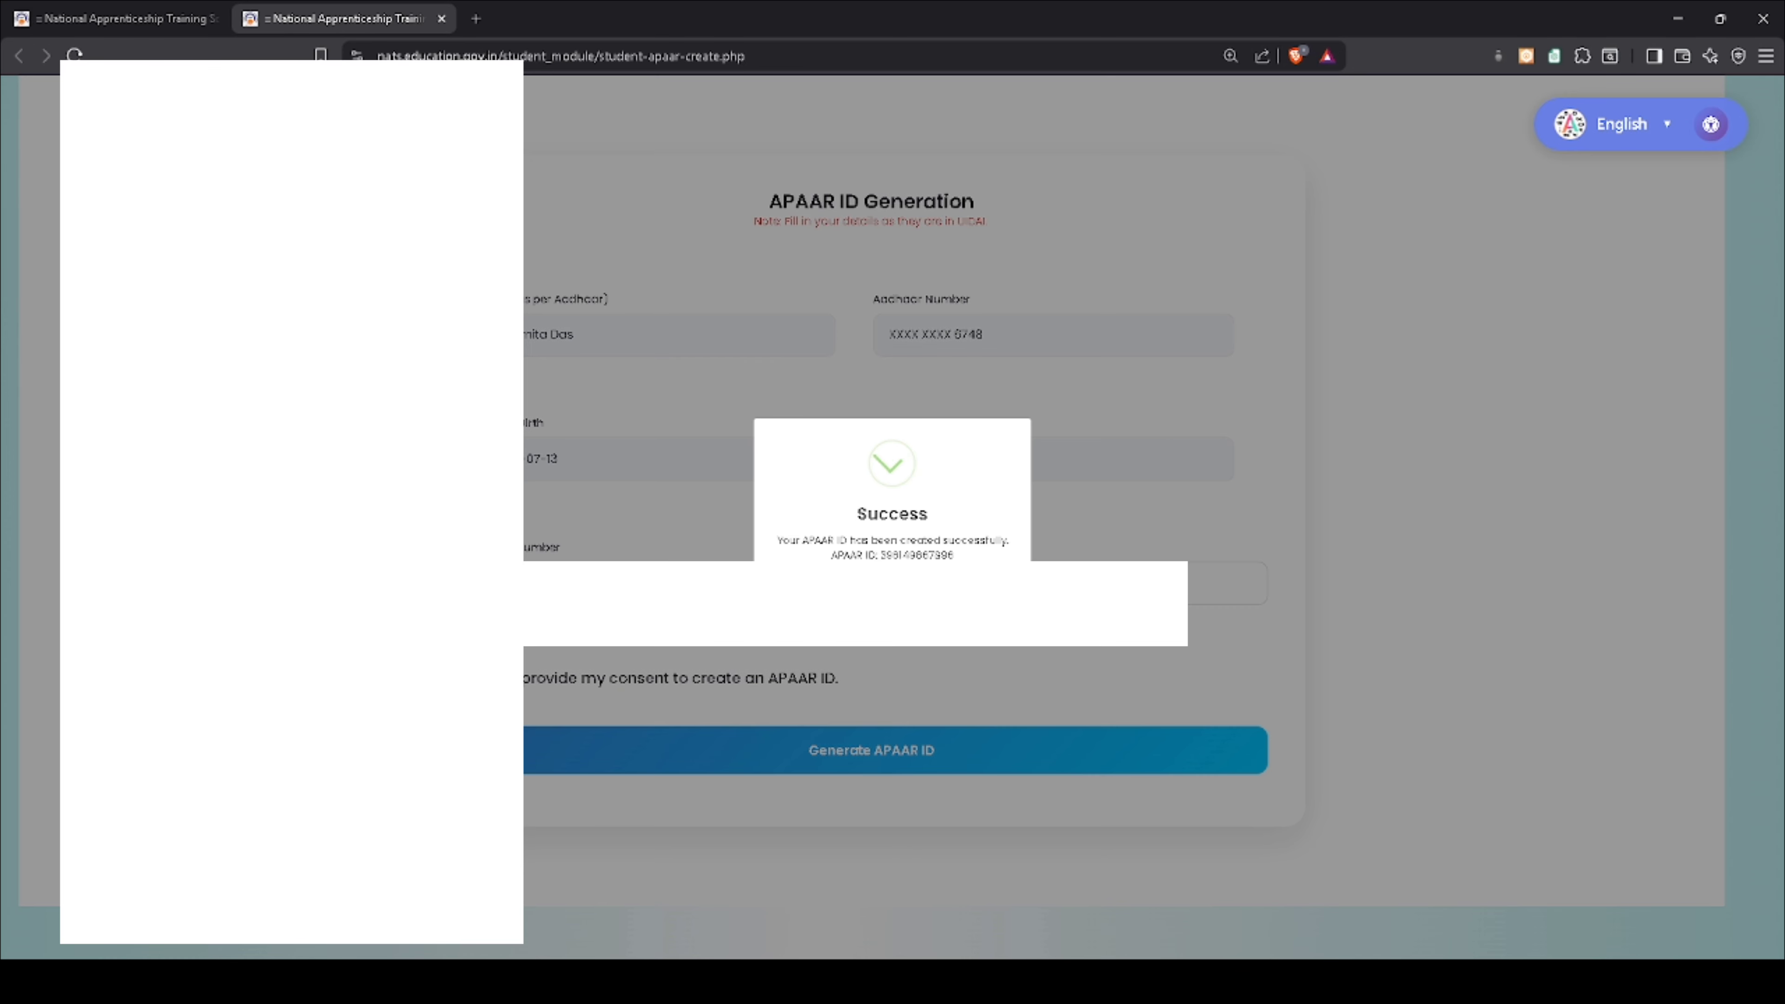
# - Enter the mother's and father's full names in the personal details form
pyautogui.scroll(-8, 552, 403)
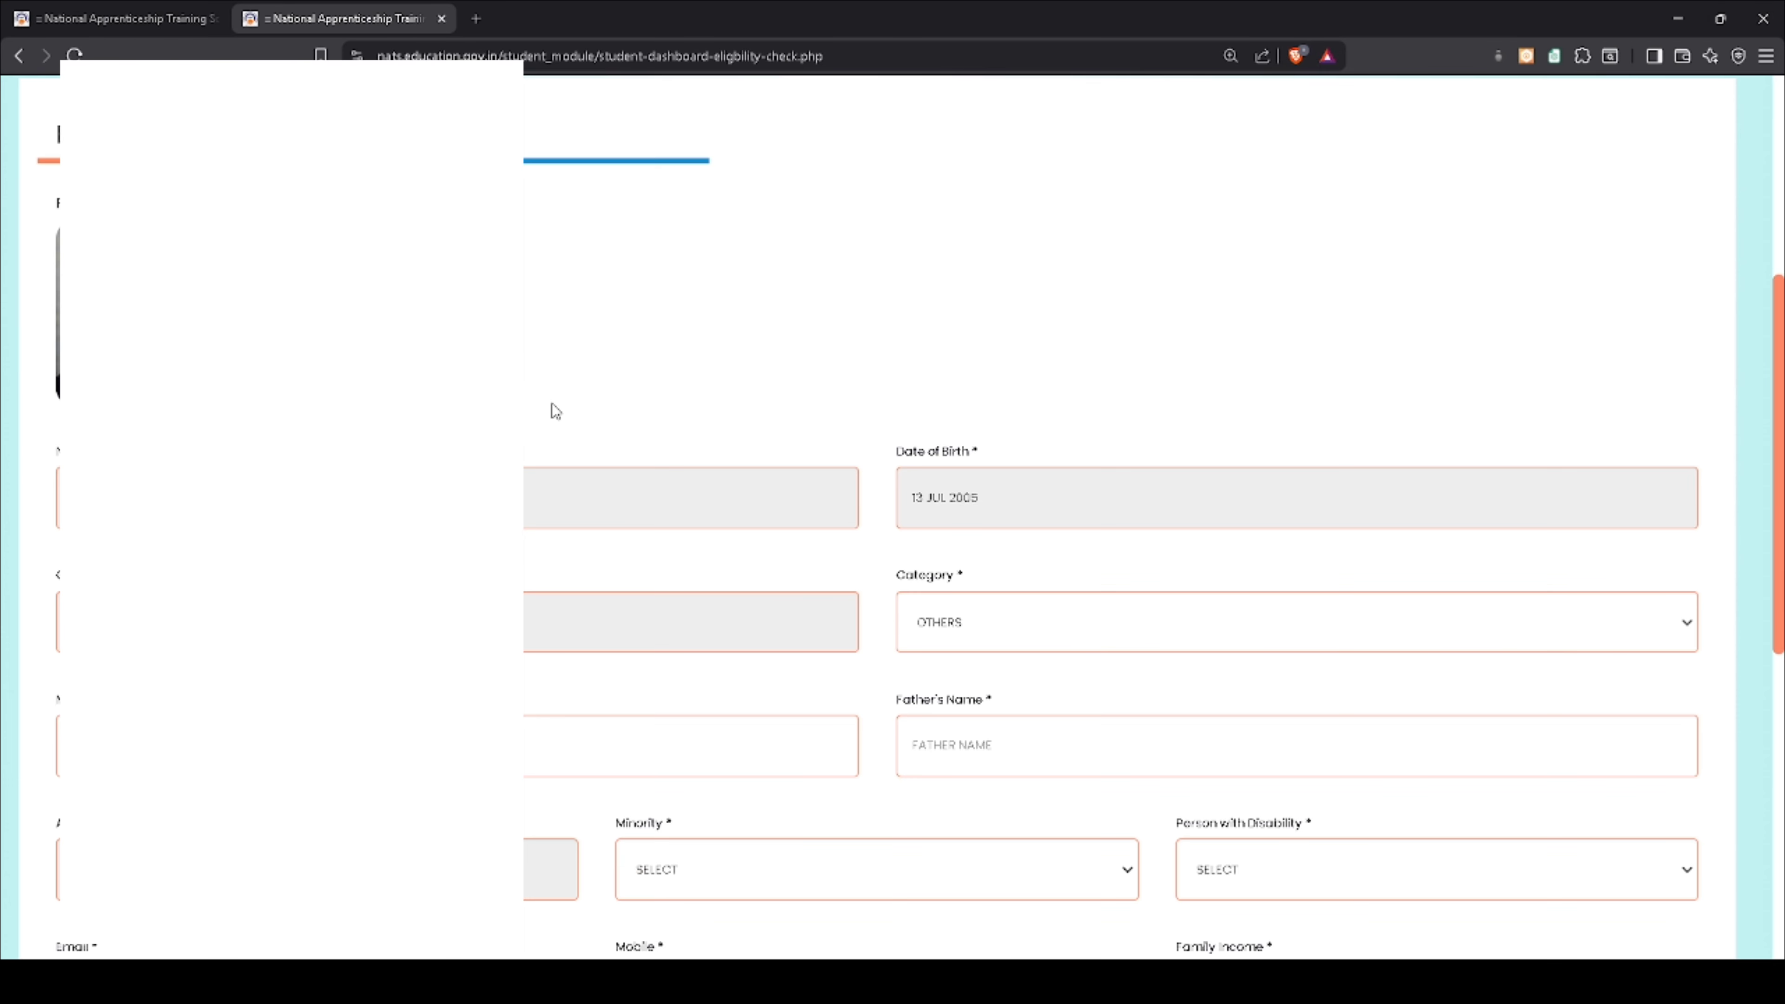
pyautogui.scroll(-3, 643, 402)
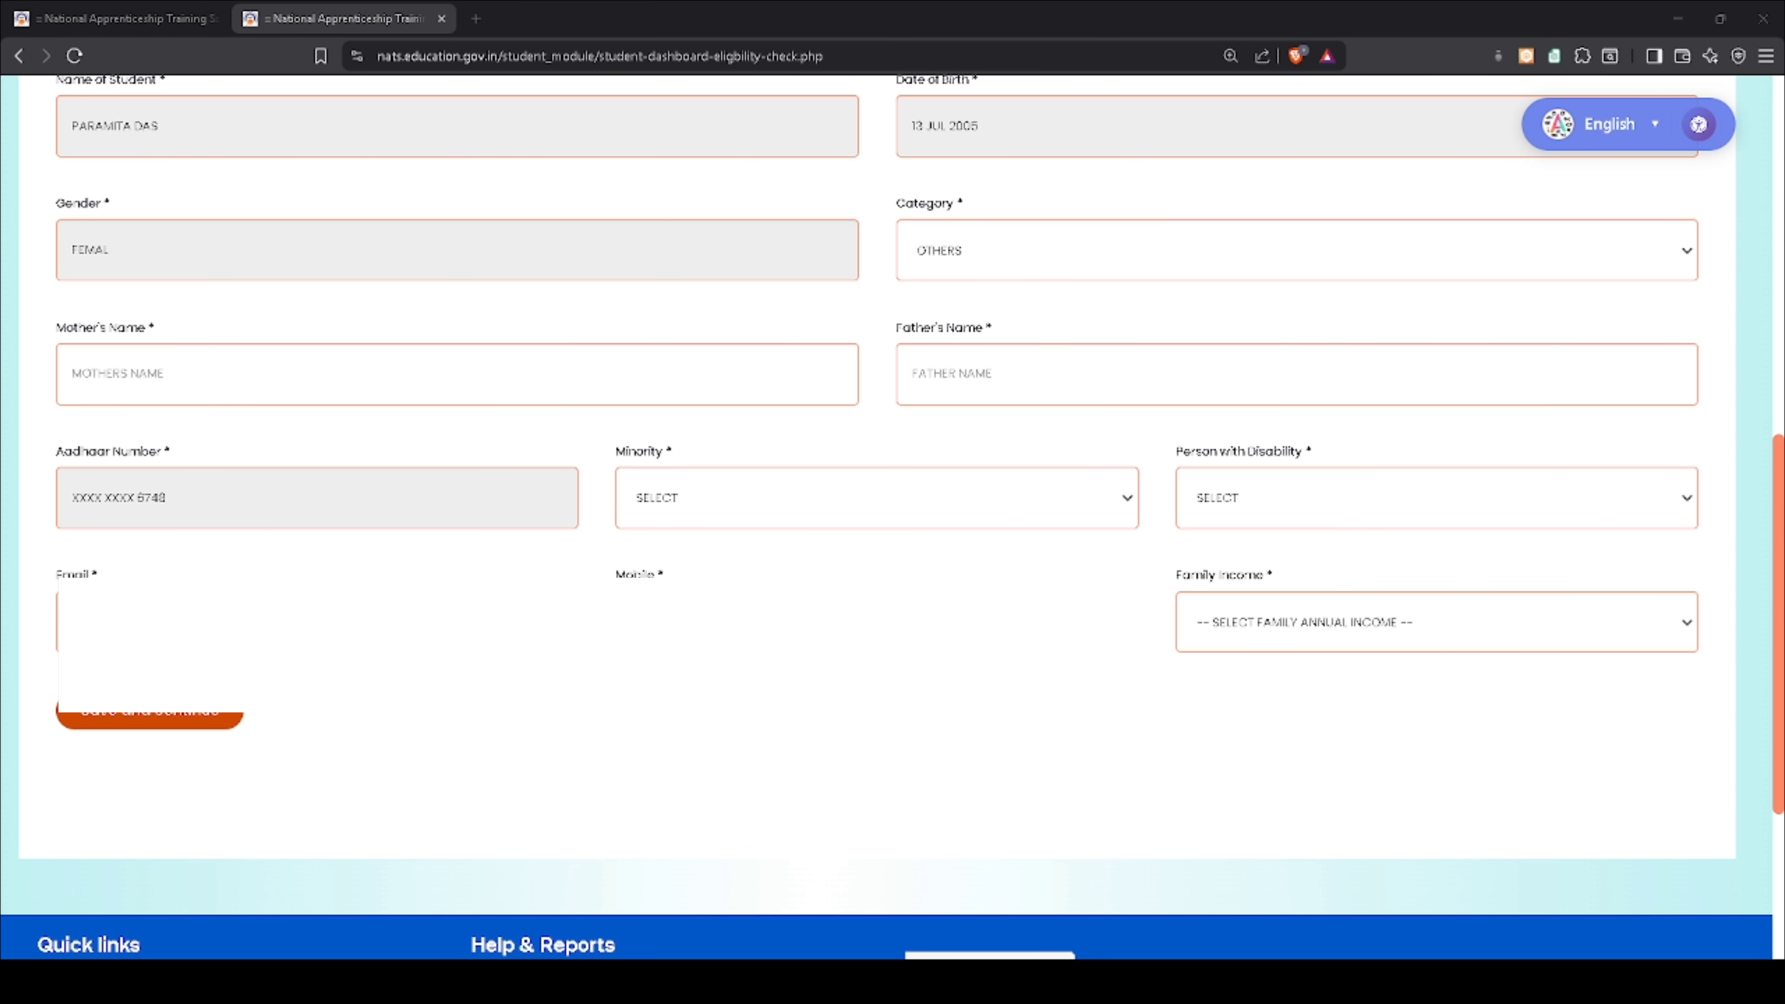
pyautogui.click(535, 360)
pyautogui.click(1020, 367)
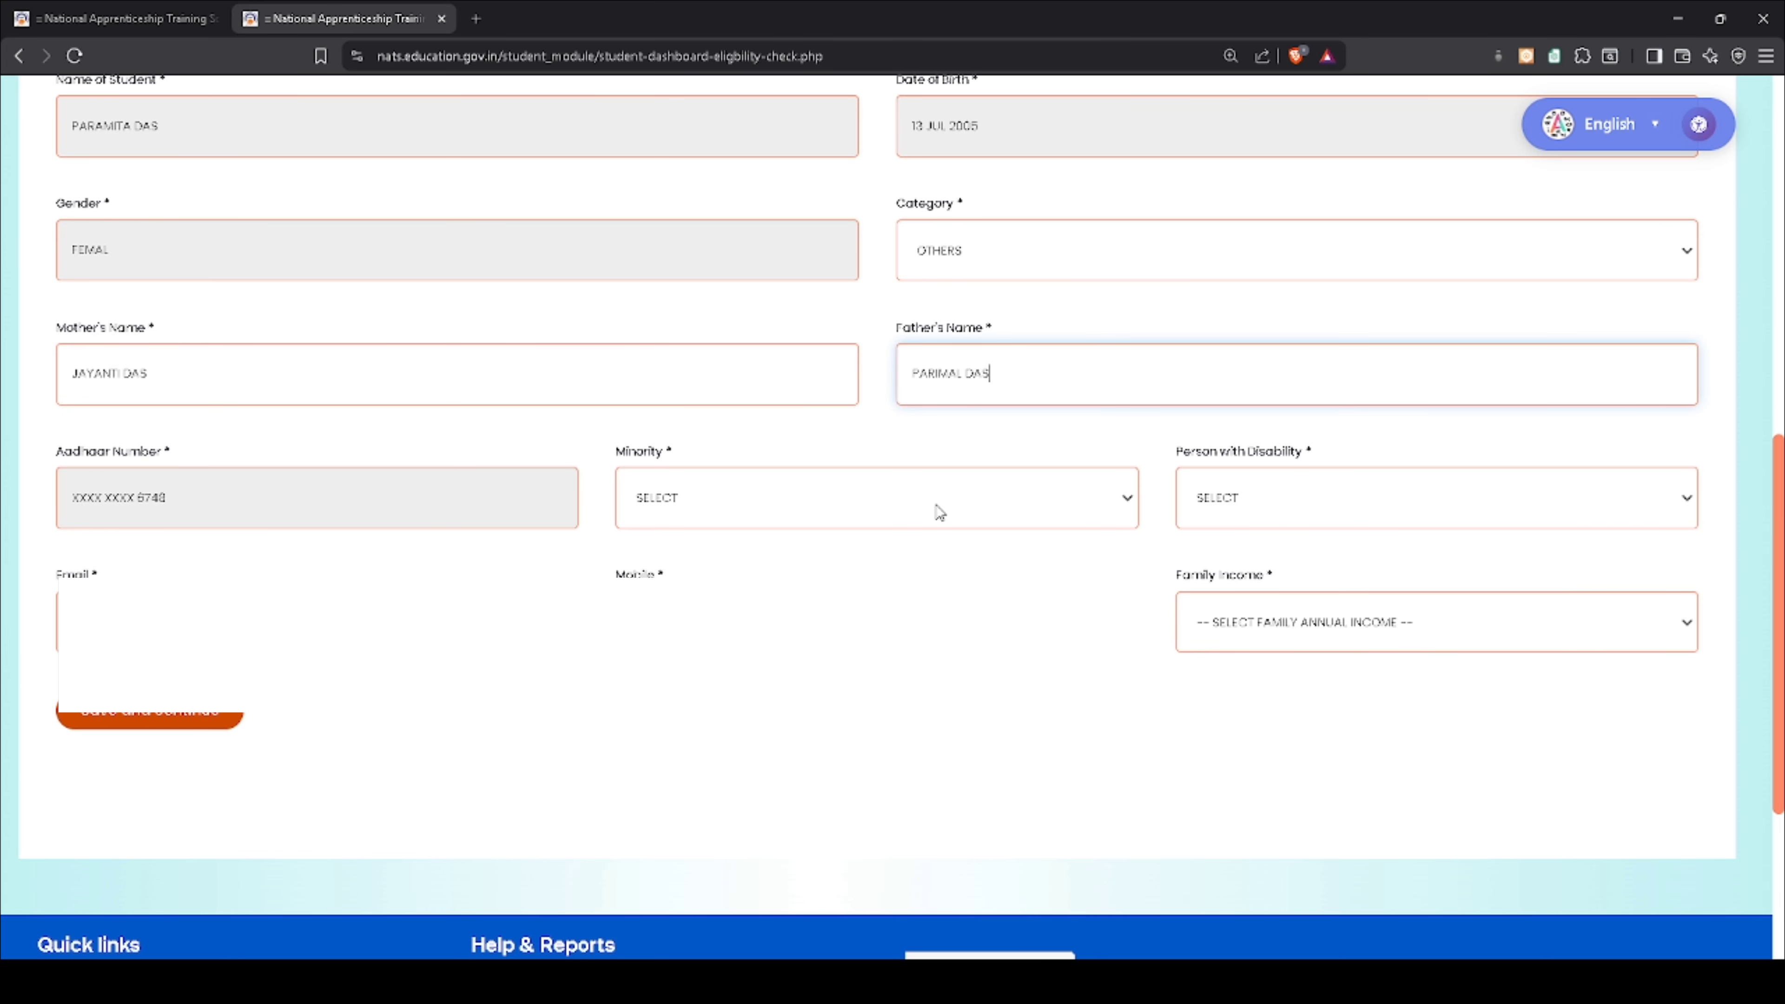
# - Set both Minority and Person with Disability to NO
pyautogui.press('Tab')
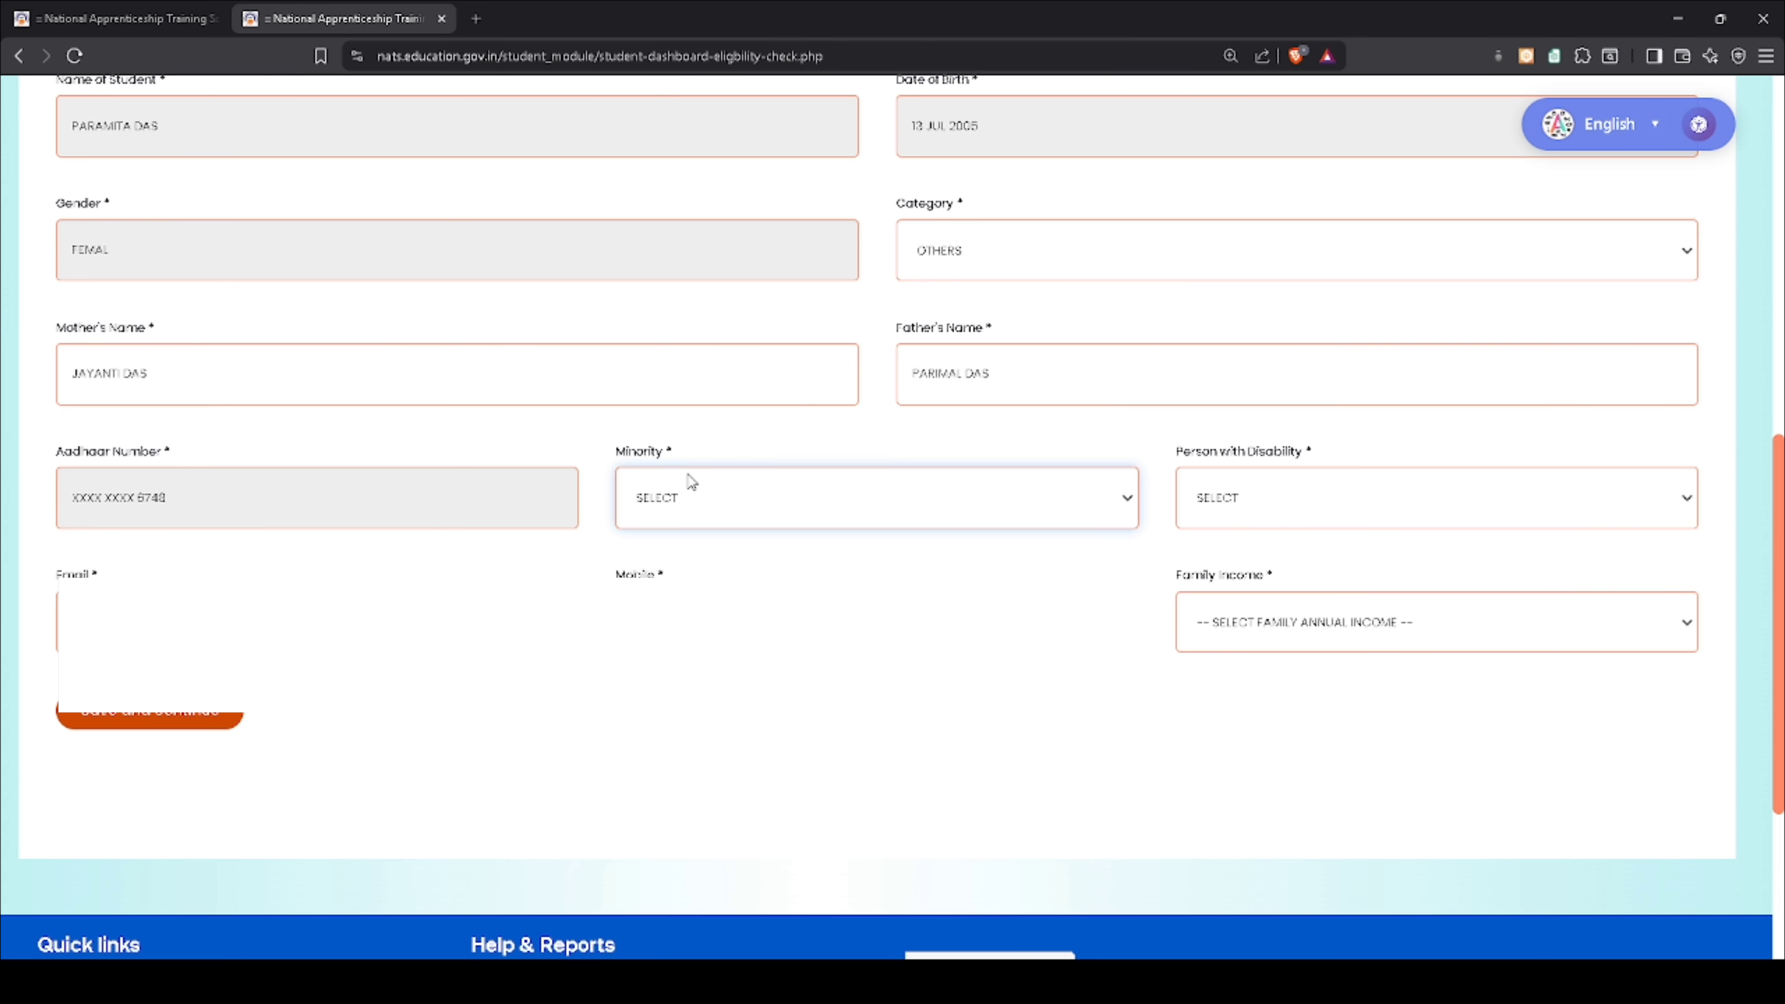
pyautogui.click(650, 588)
pyautogui.click(1221, 497)
pyautogui.click(1225, 589)
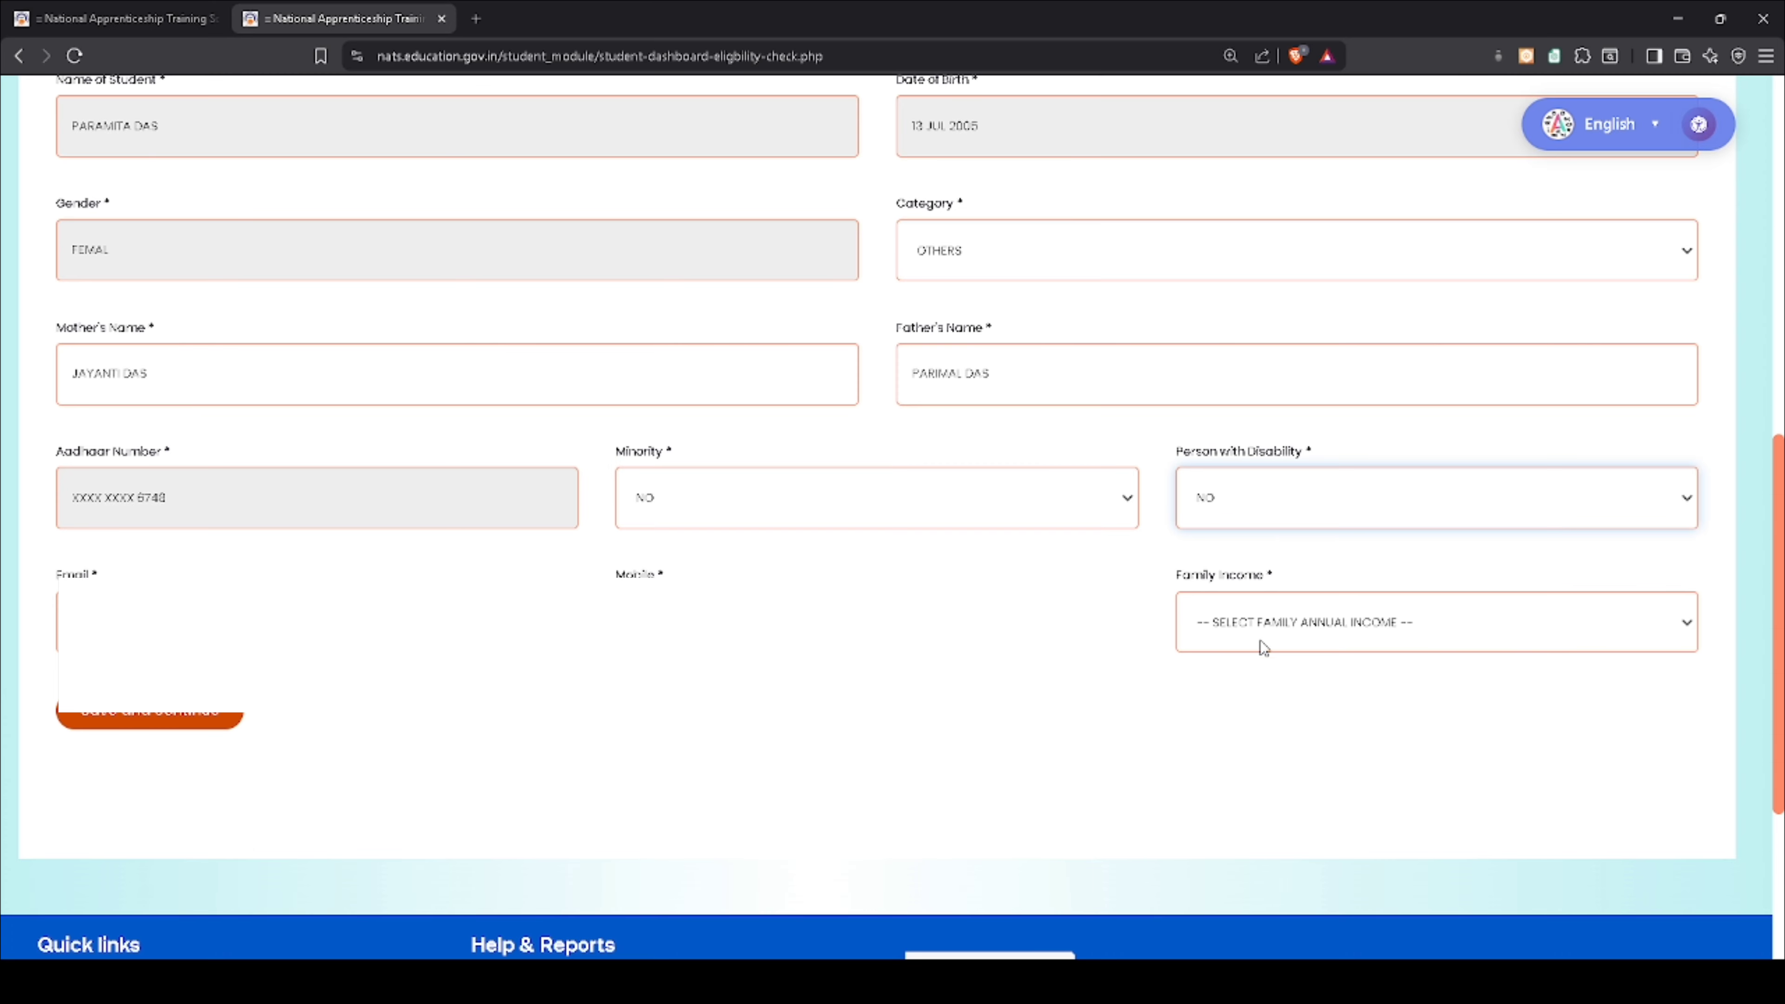
pyautogui.click(1265, 642)
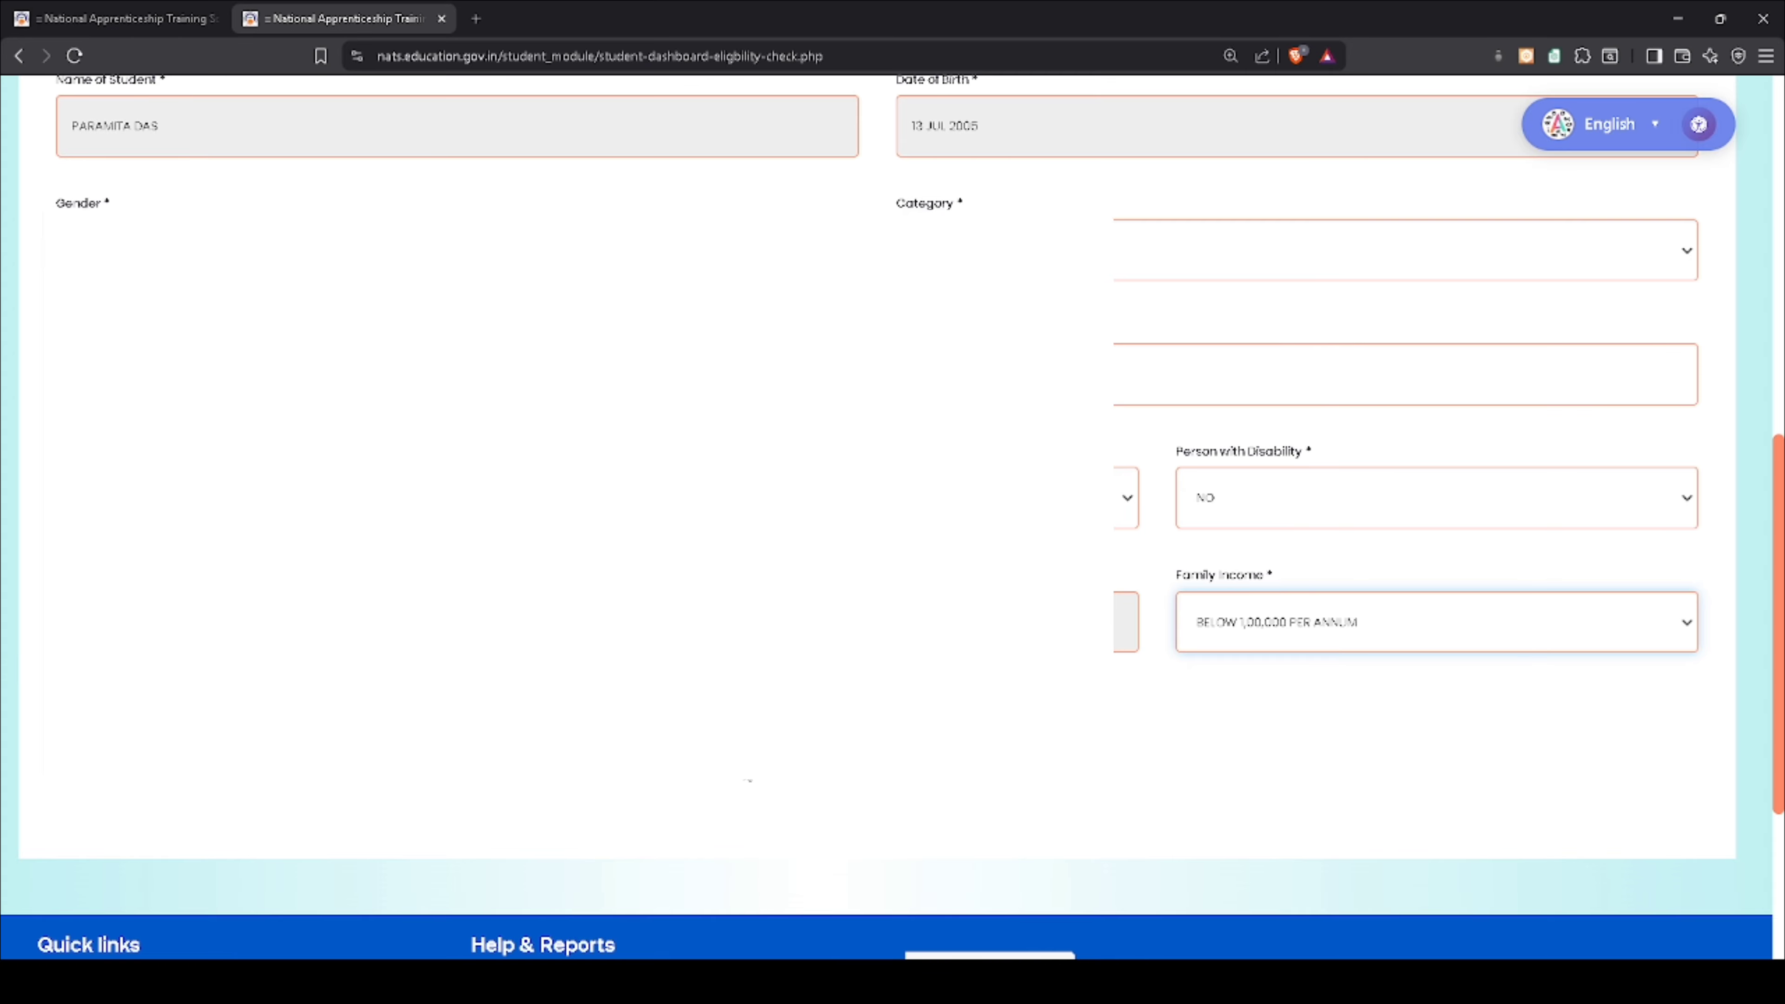
pyautogui.scroll(-5, 746, 773)
# - Save the personal details and continue to the Education Details form
pyautogui.click(878, 450)
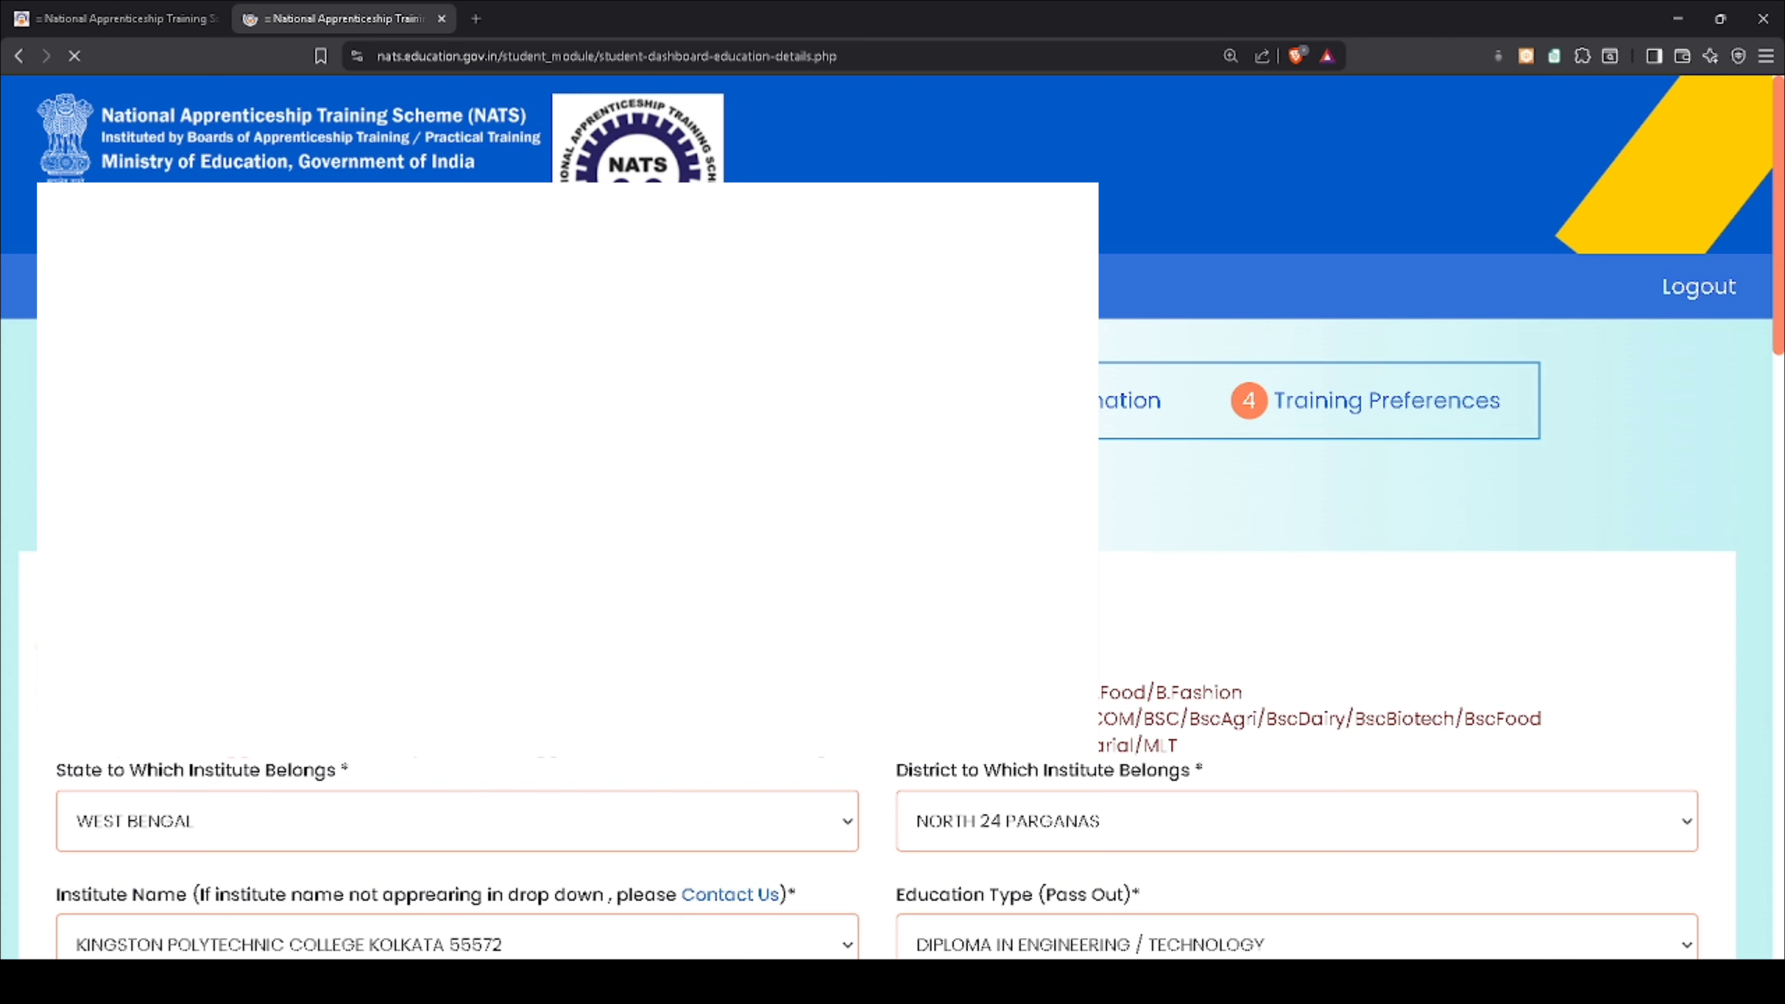
pyautogui.scroll(-3, 810, 542)
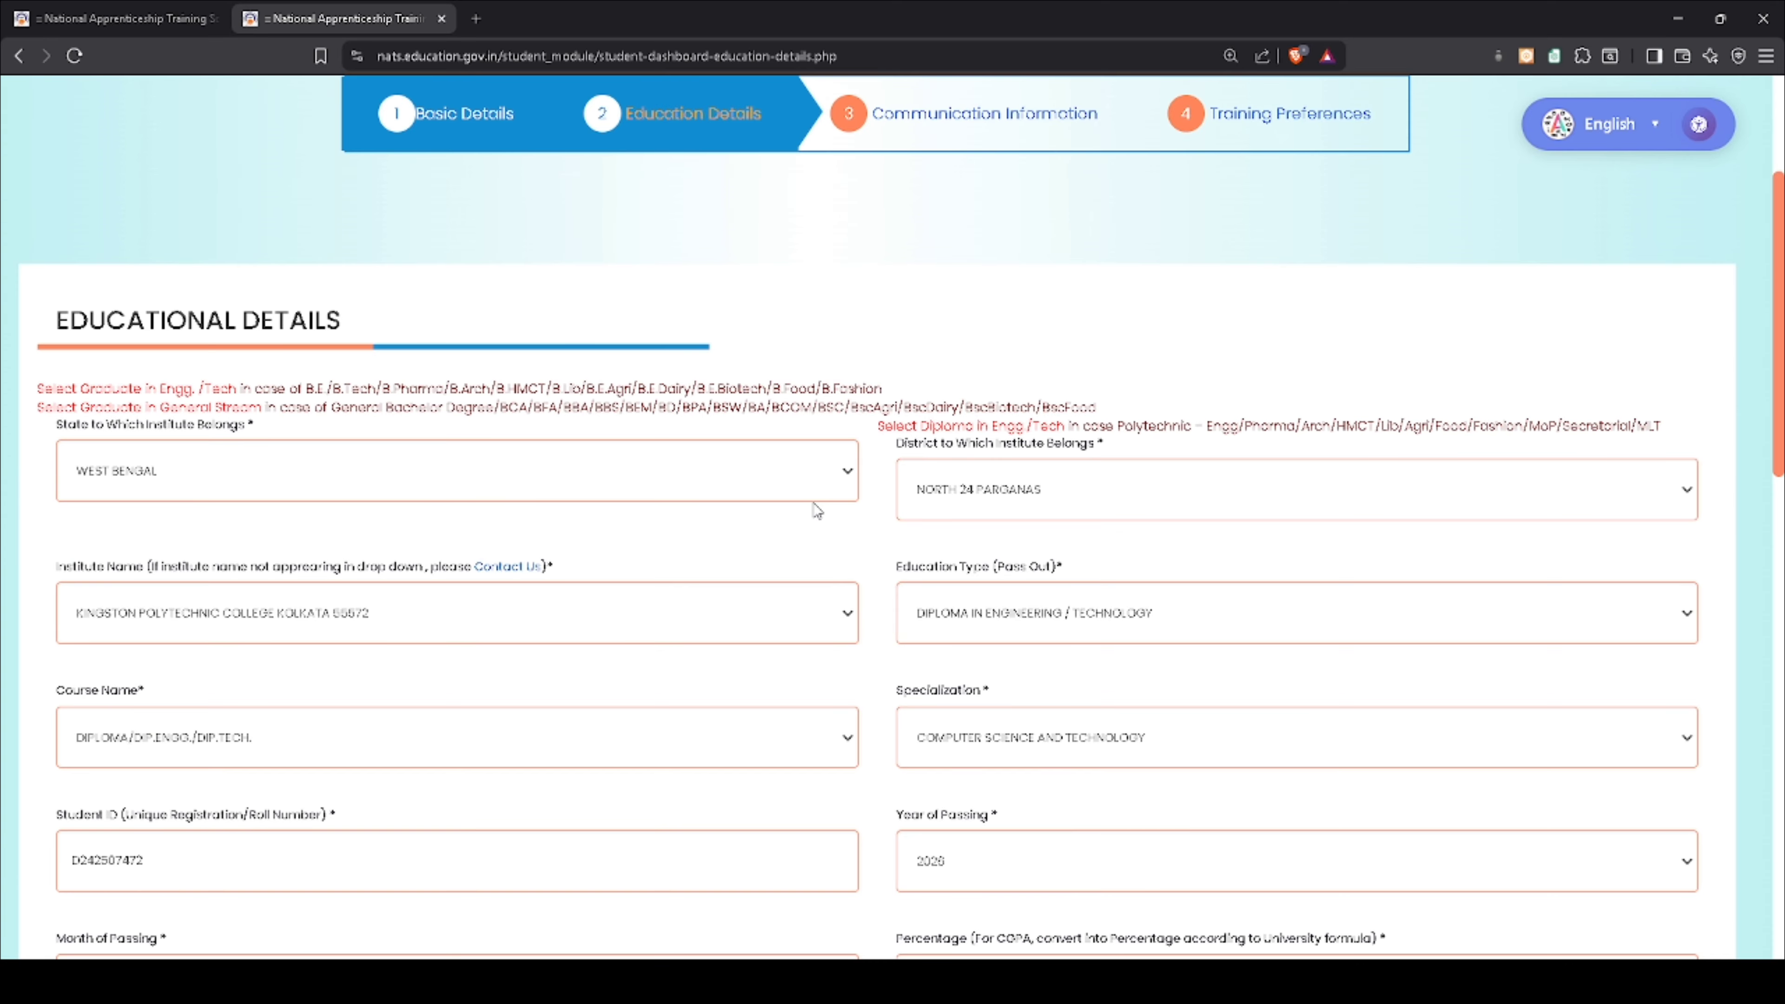
pyautogui.scroll(-2, 355, 423)
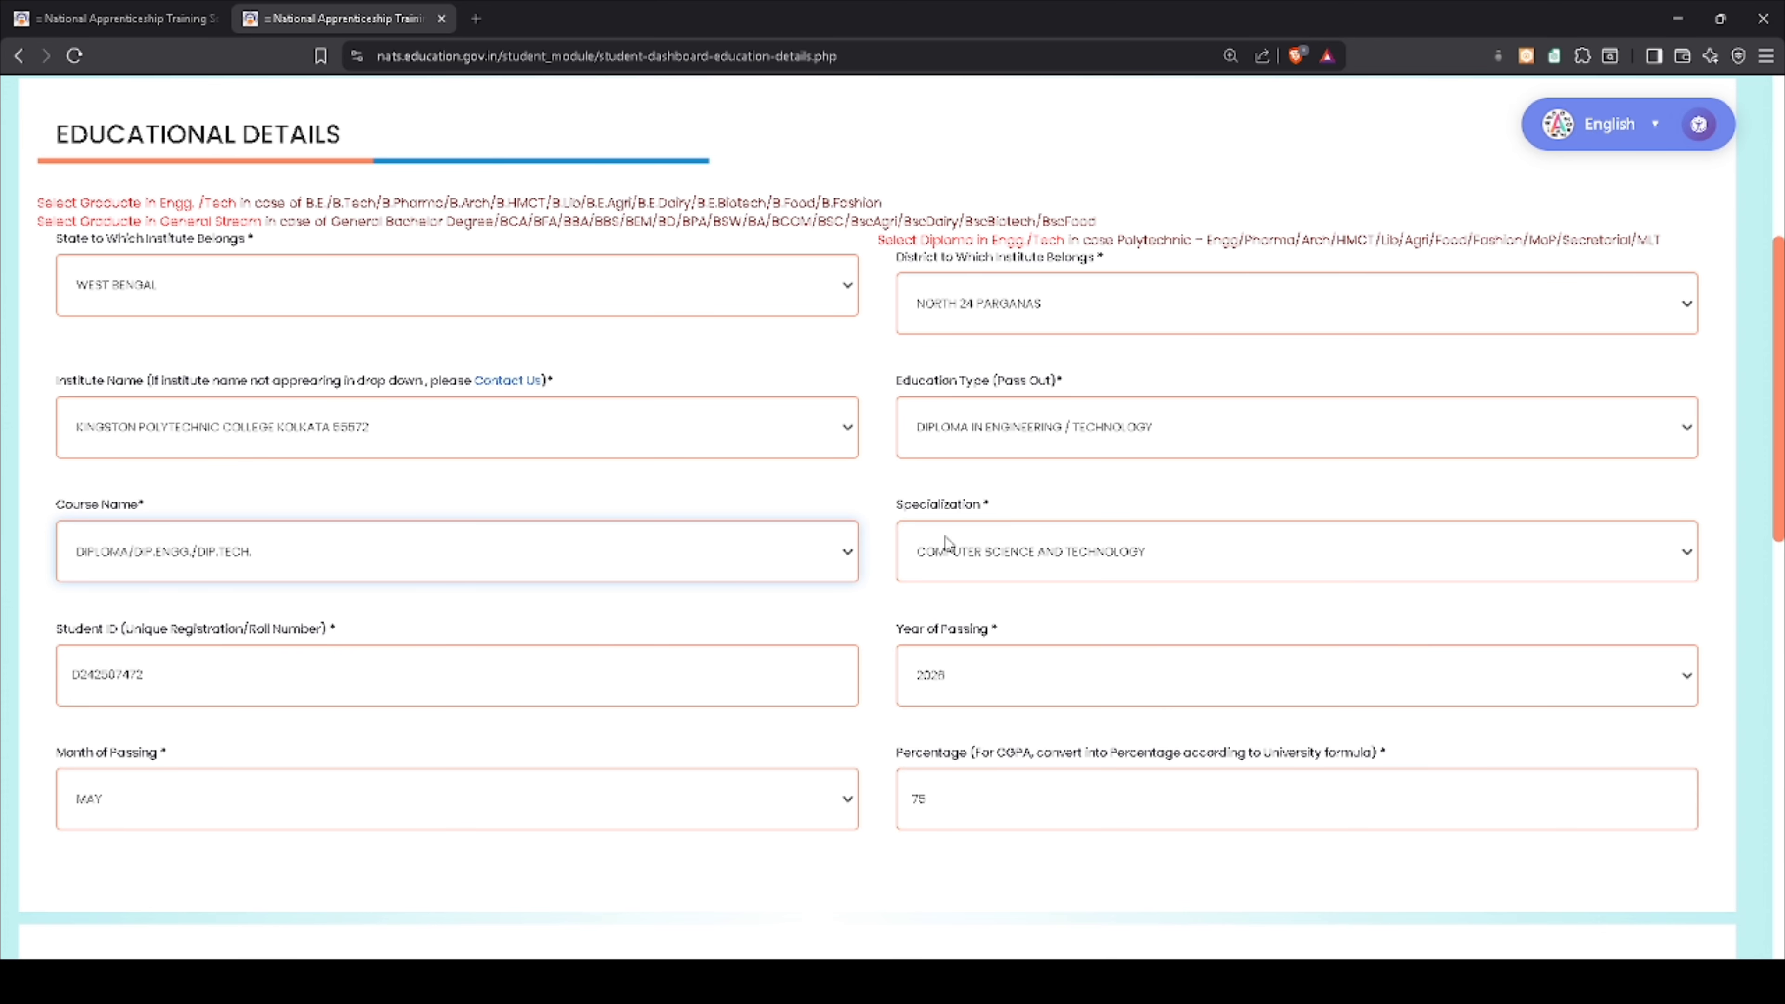
pyautogui.scroll(-1, 901, 510)
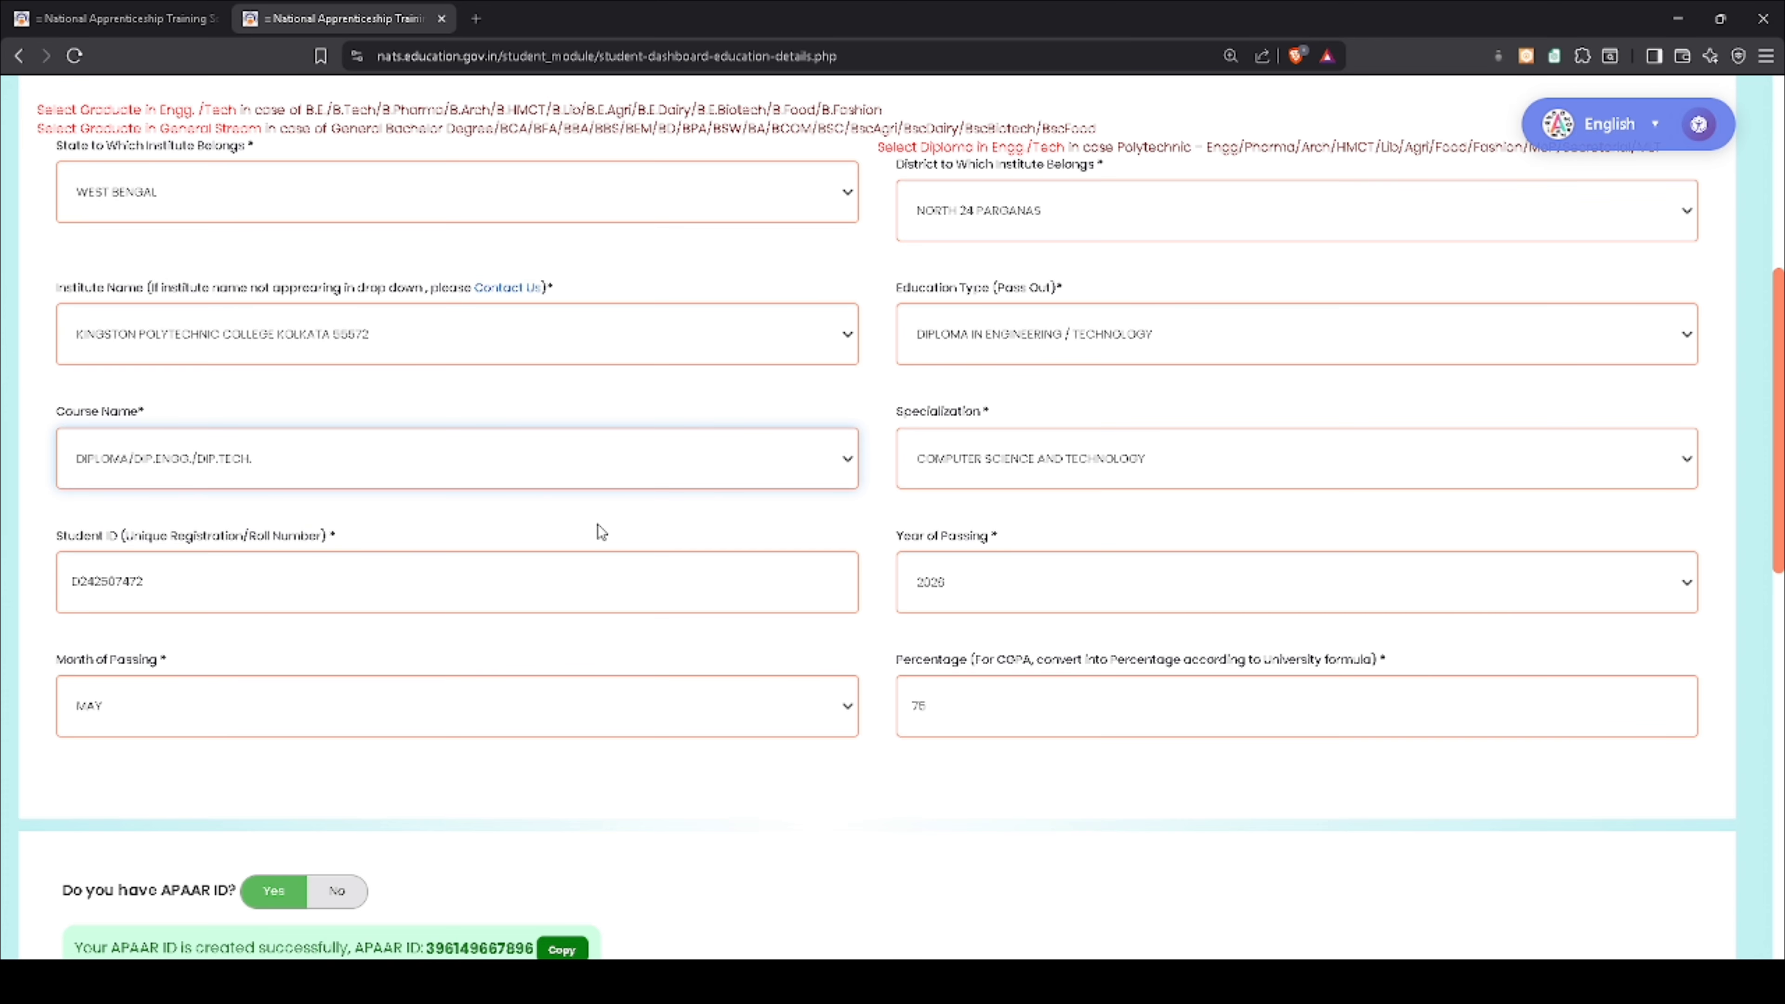
pyautogui.scroll(-5, 843, 553)
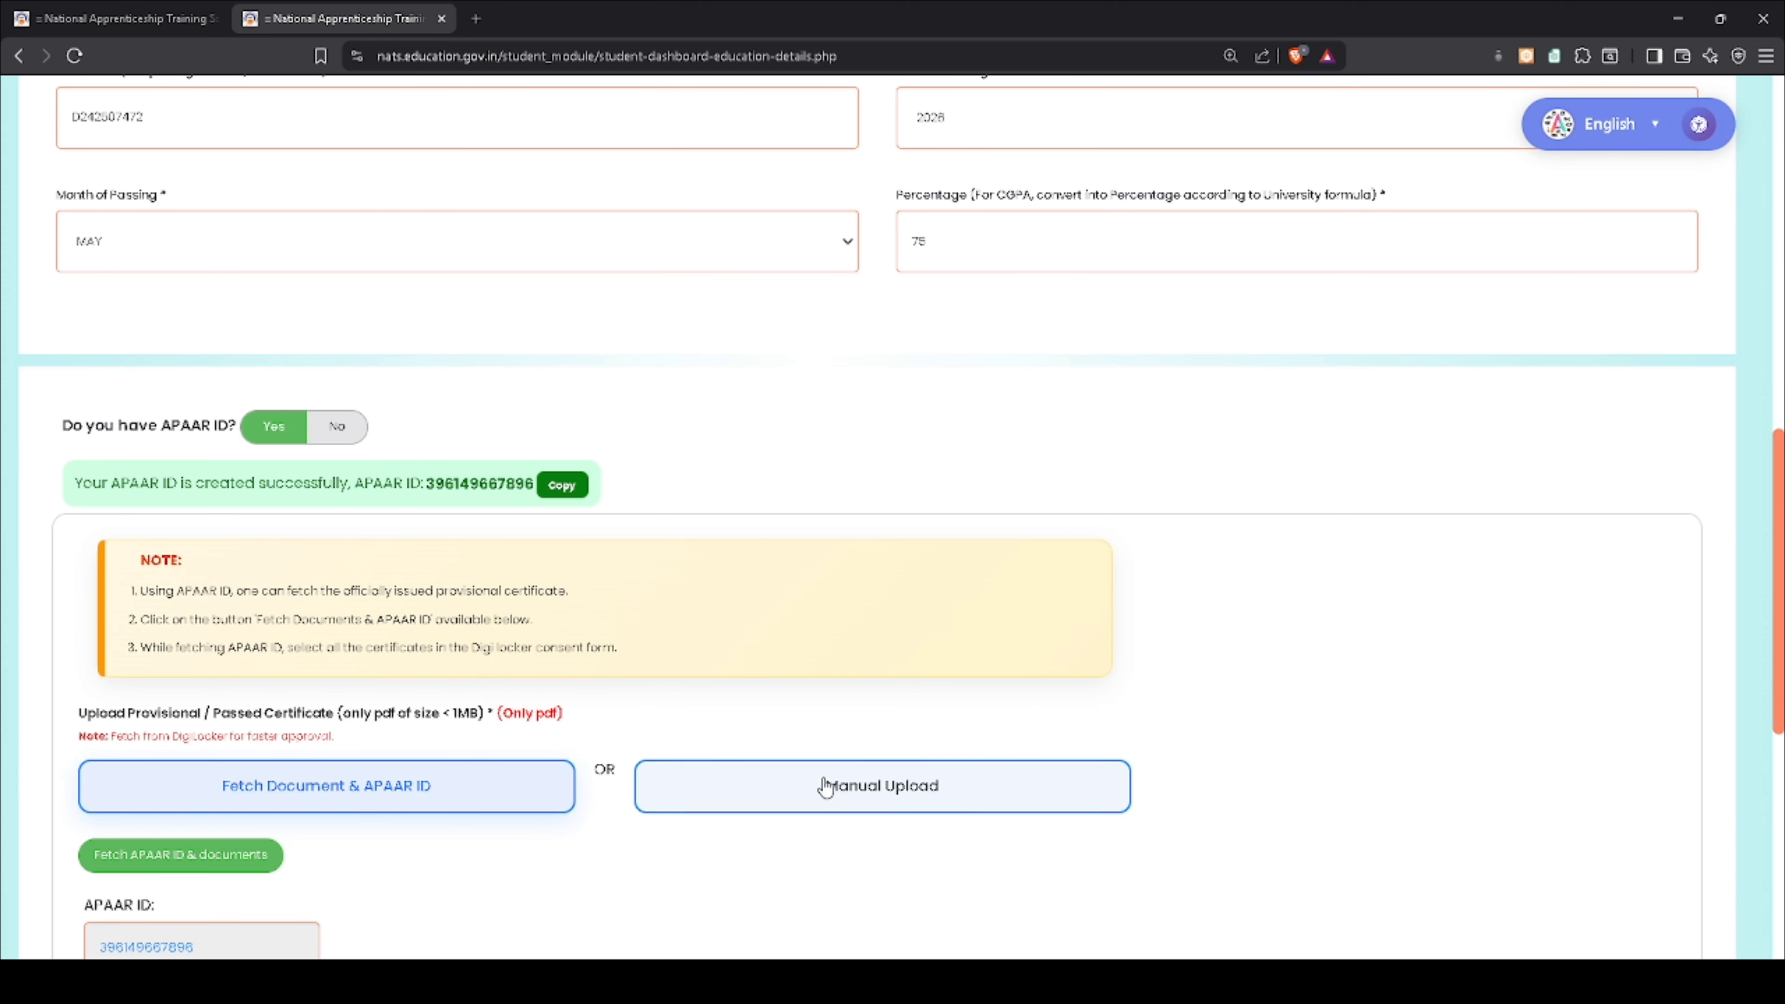
pyautogui.scroll(-1, 879, 770)
# - Choose Manual Upload for the provisional certificate and open the file chooser
pyautogui.click(766, 686)
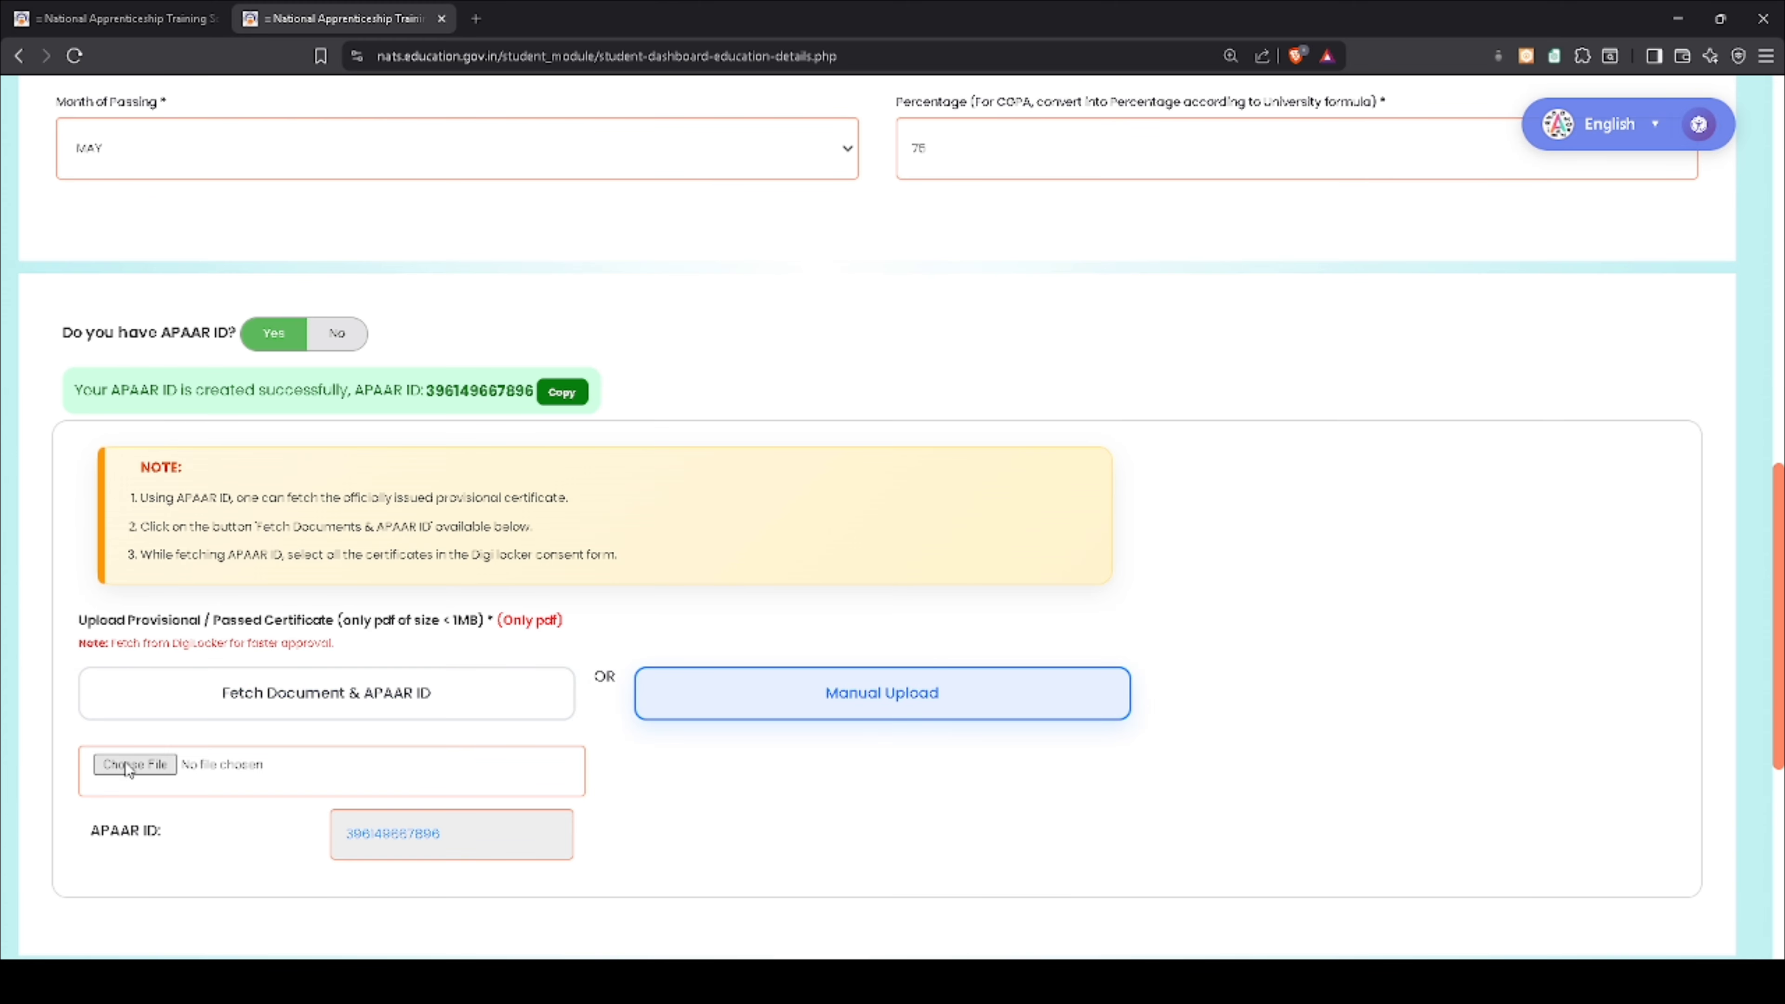
pyautogui.scroll(-2, 148, 774)
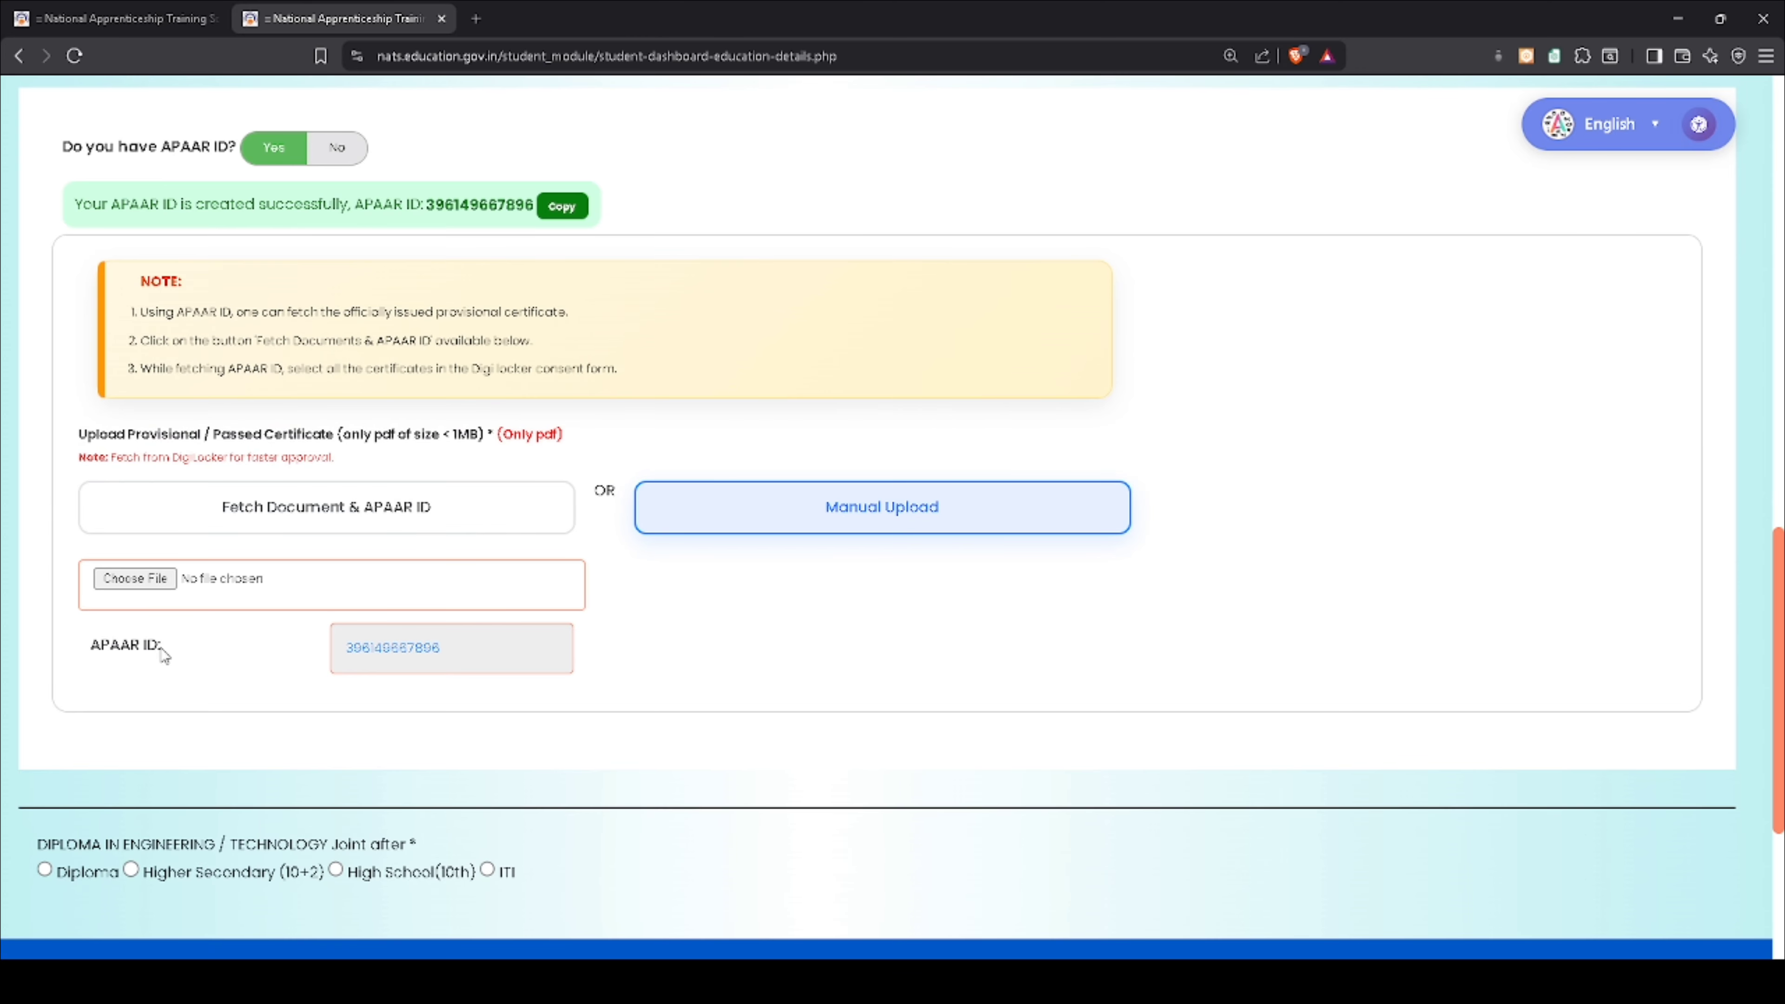
pyautogui.click(161, 588)
# - Search the web for 'image resizer' and open the ReduceImages site
pyautogui.click(477, 19)
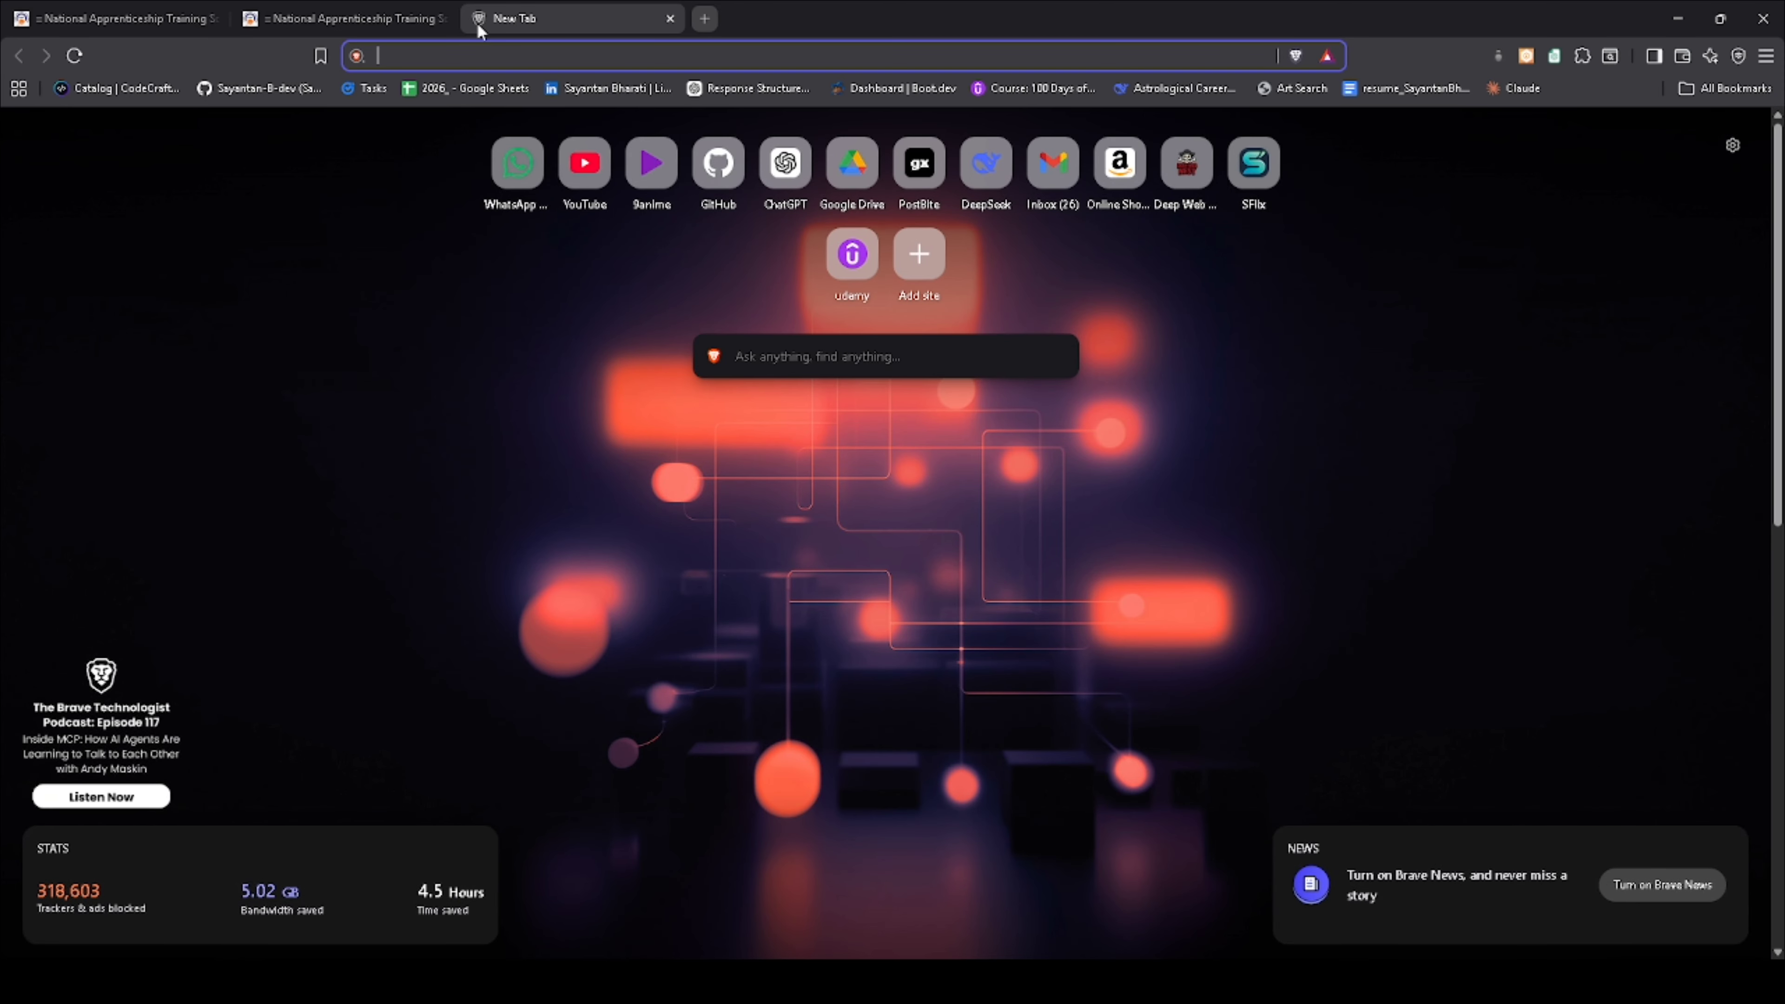
pyautogui.write('simage')
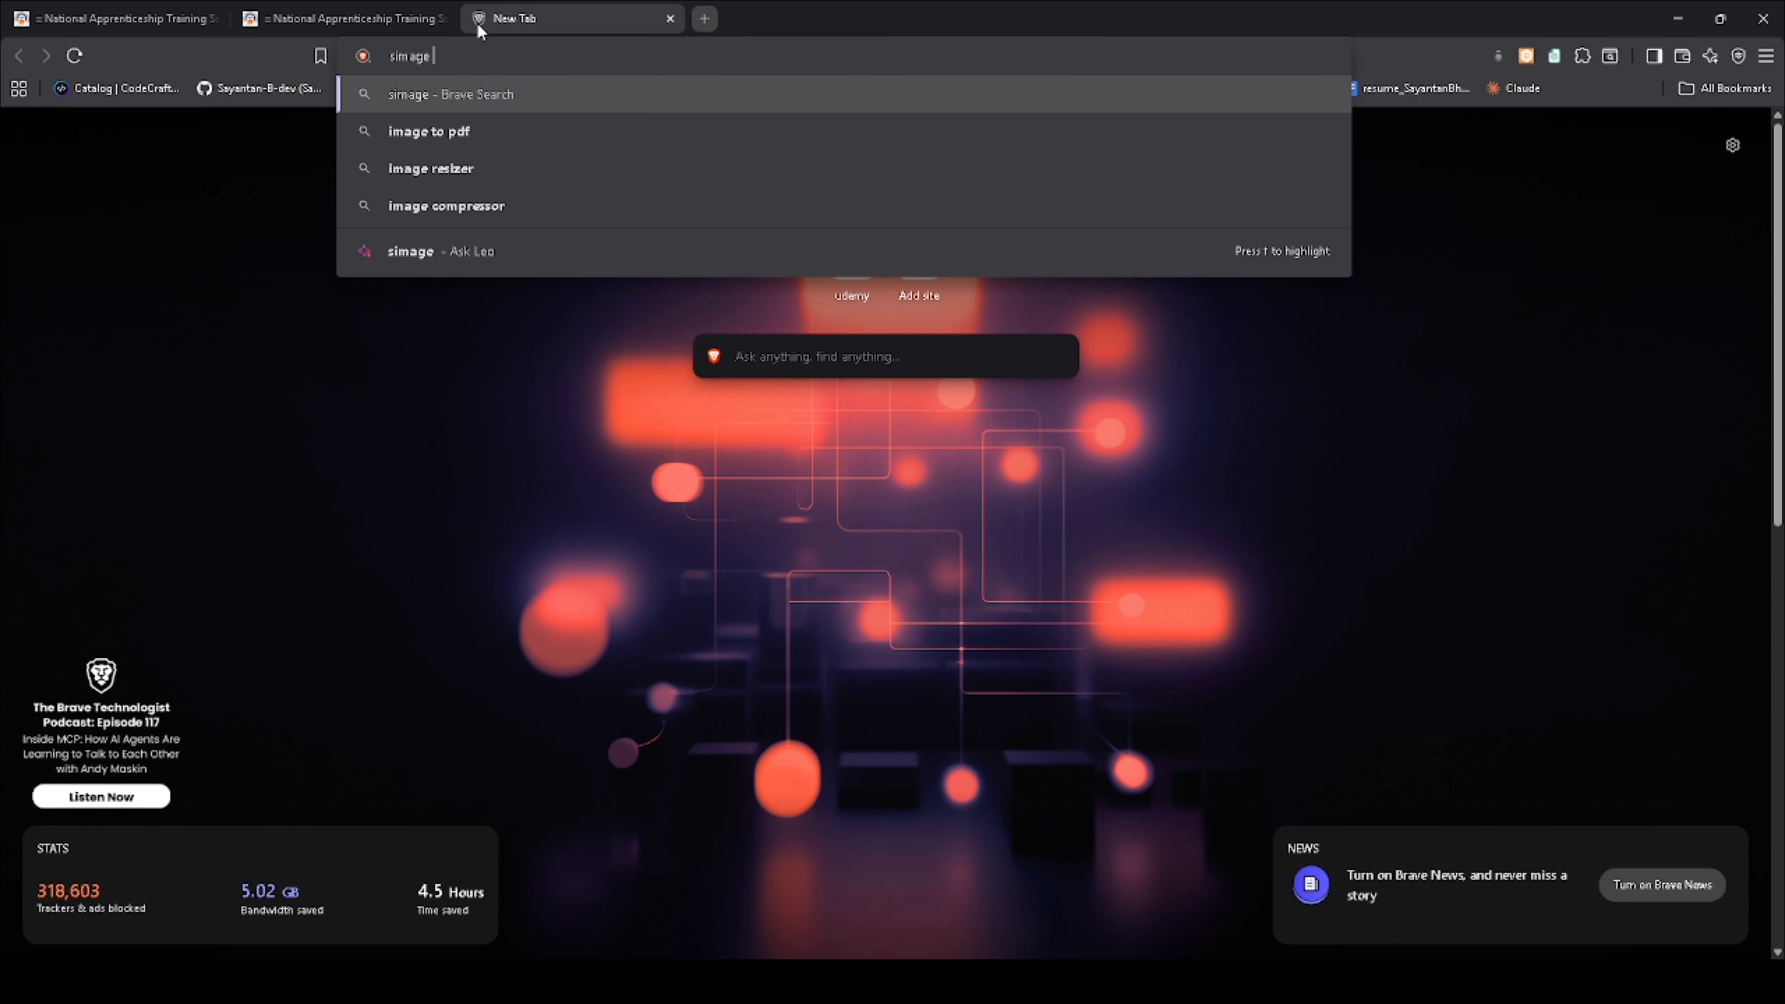
pyautogui.hotkey('ctrl', 'a')
pyautogui.write('image re')
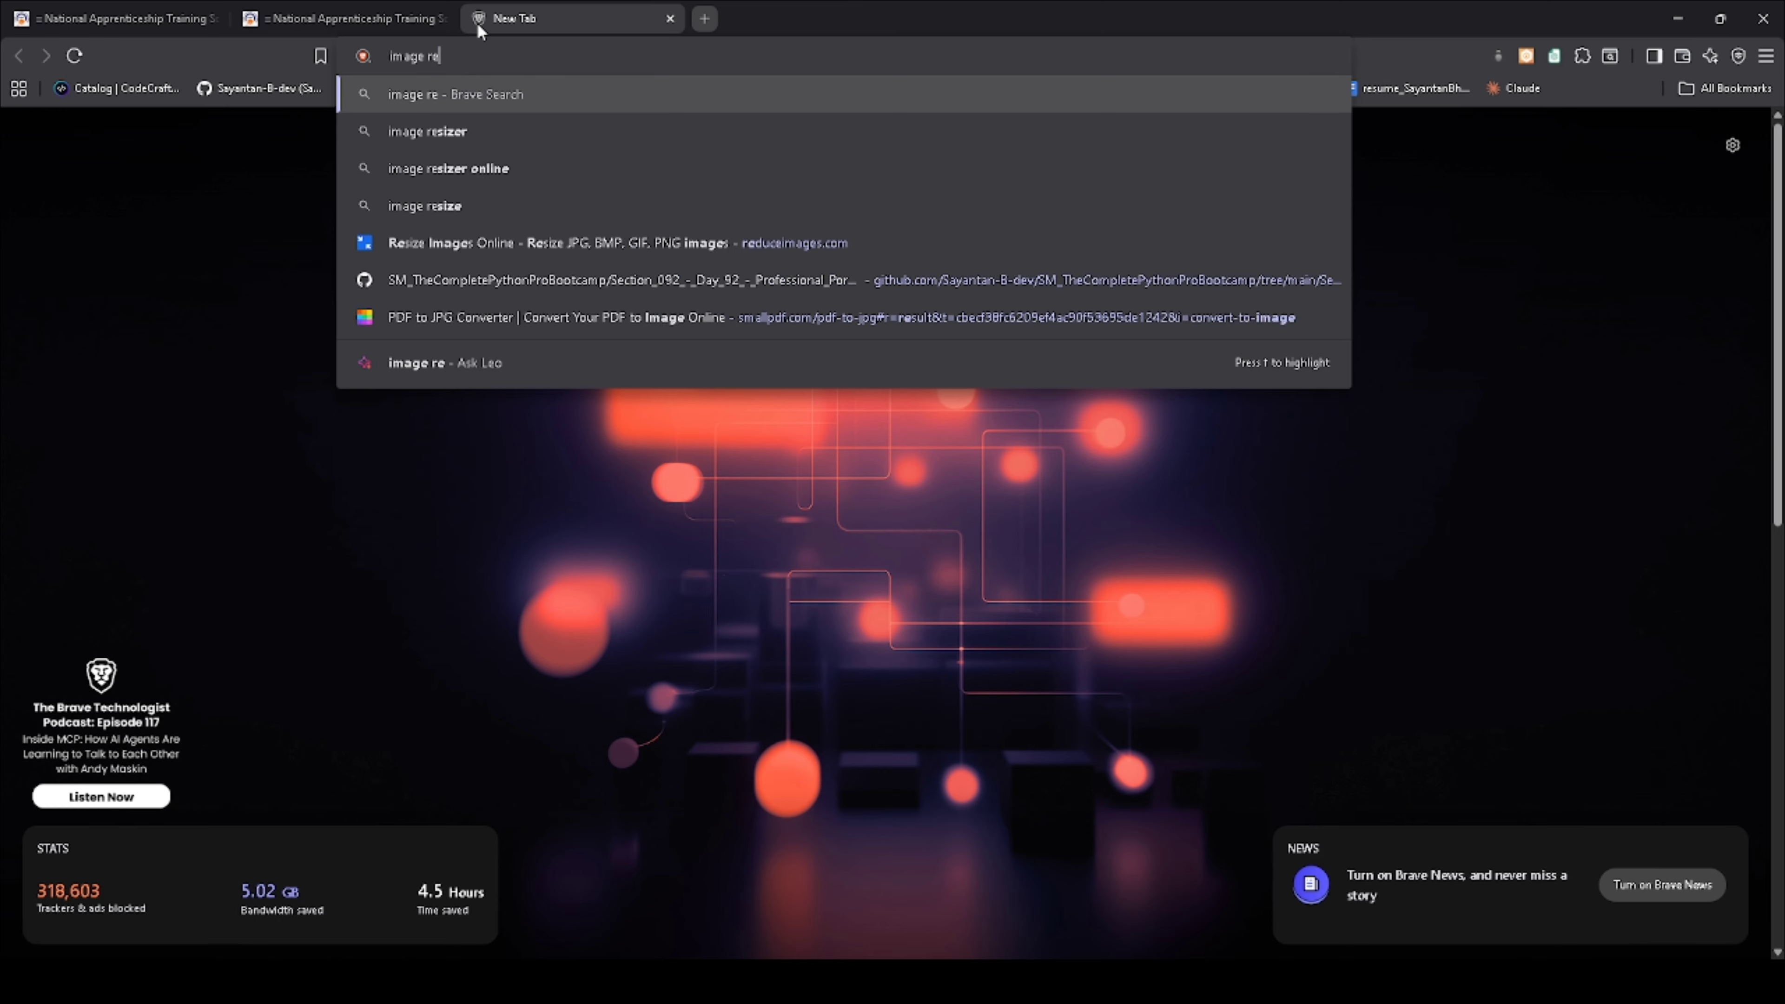
pyautogui.write('sizer')
pyautogui.press('Return')
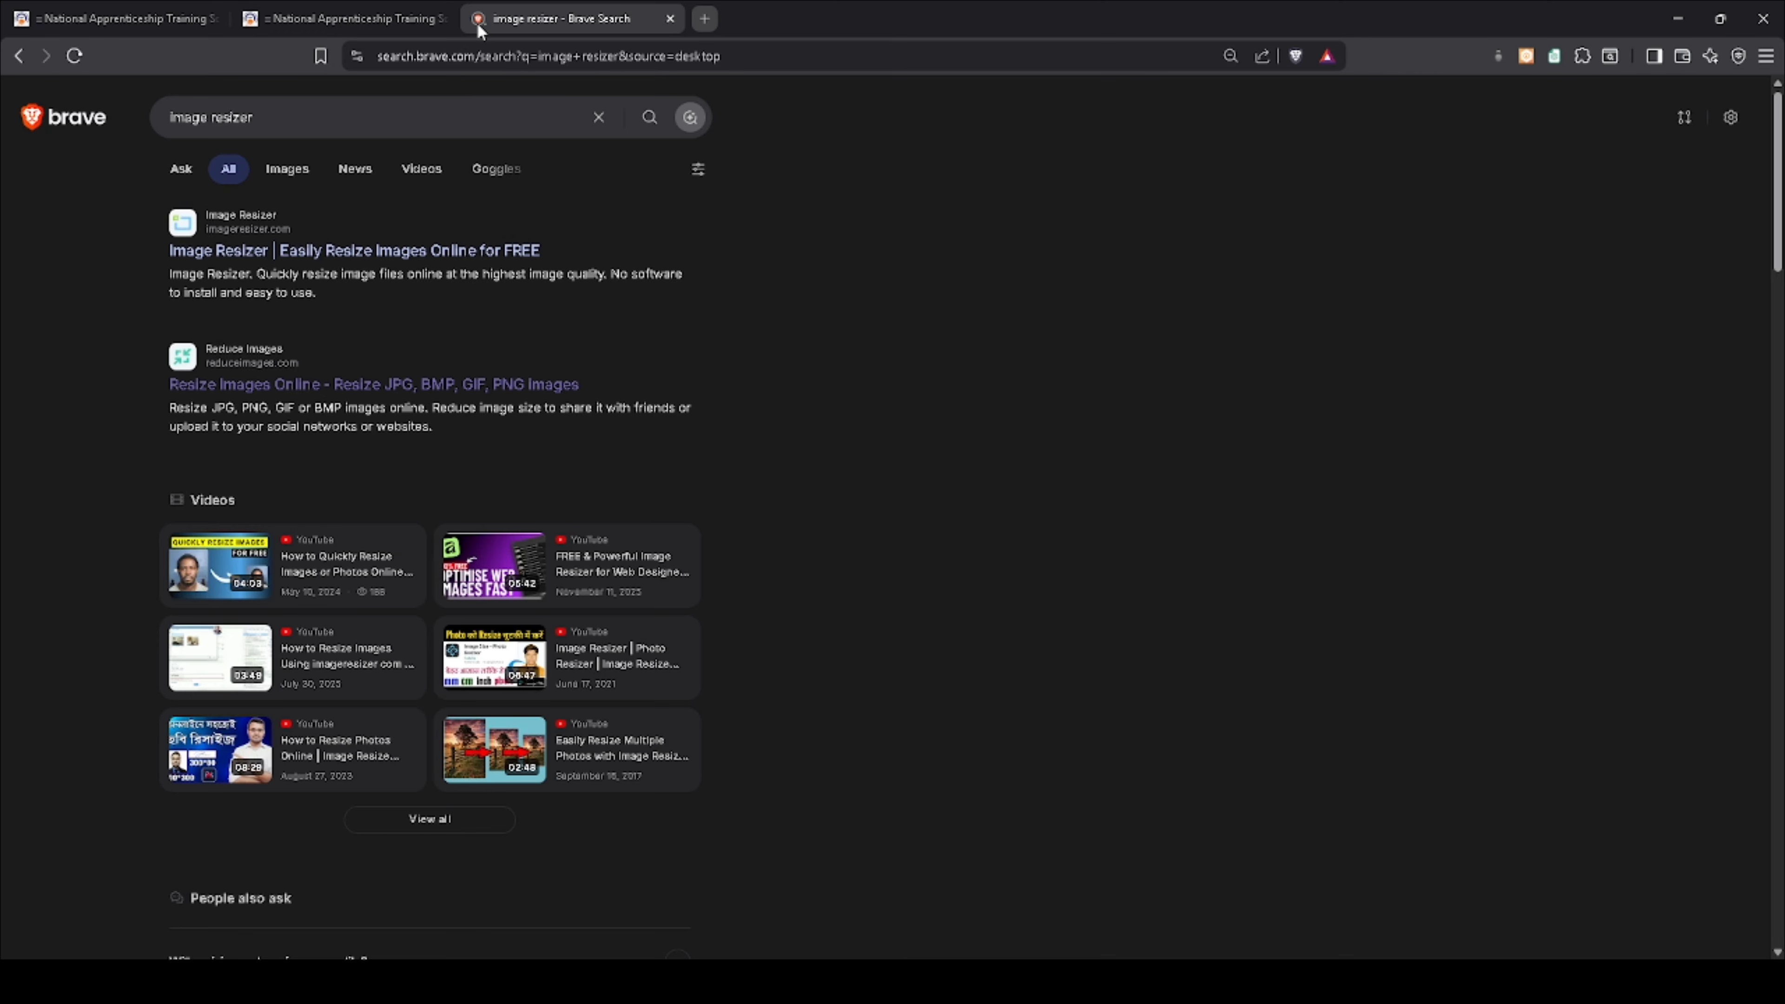
pyautogui.click(267, 386)
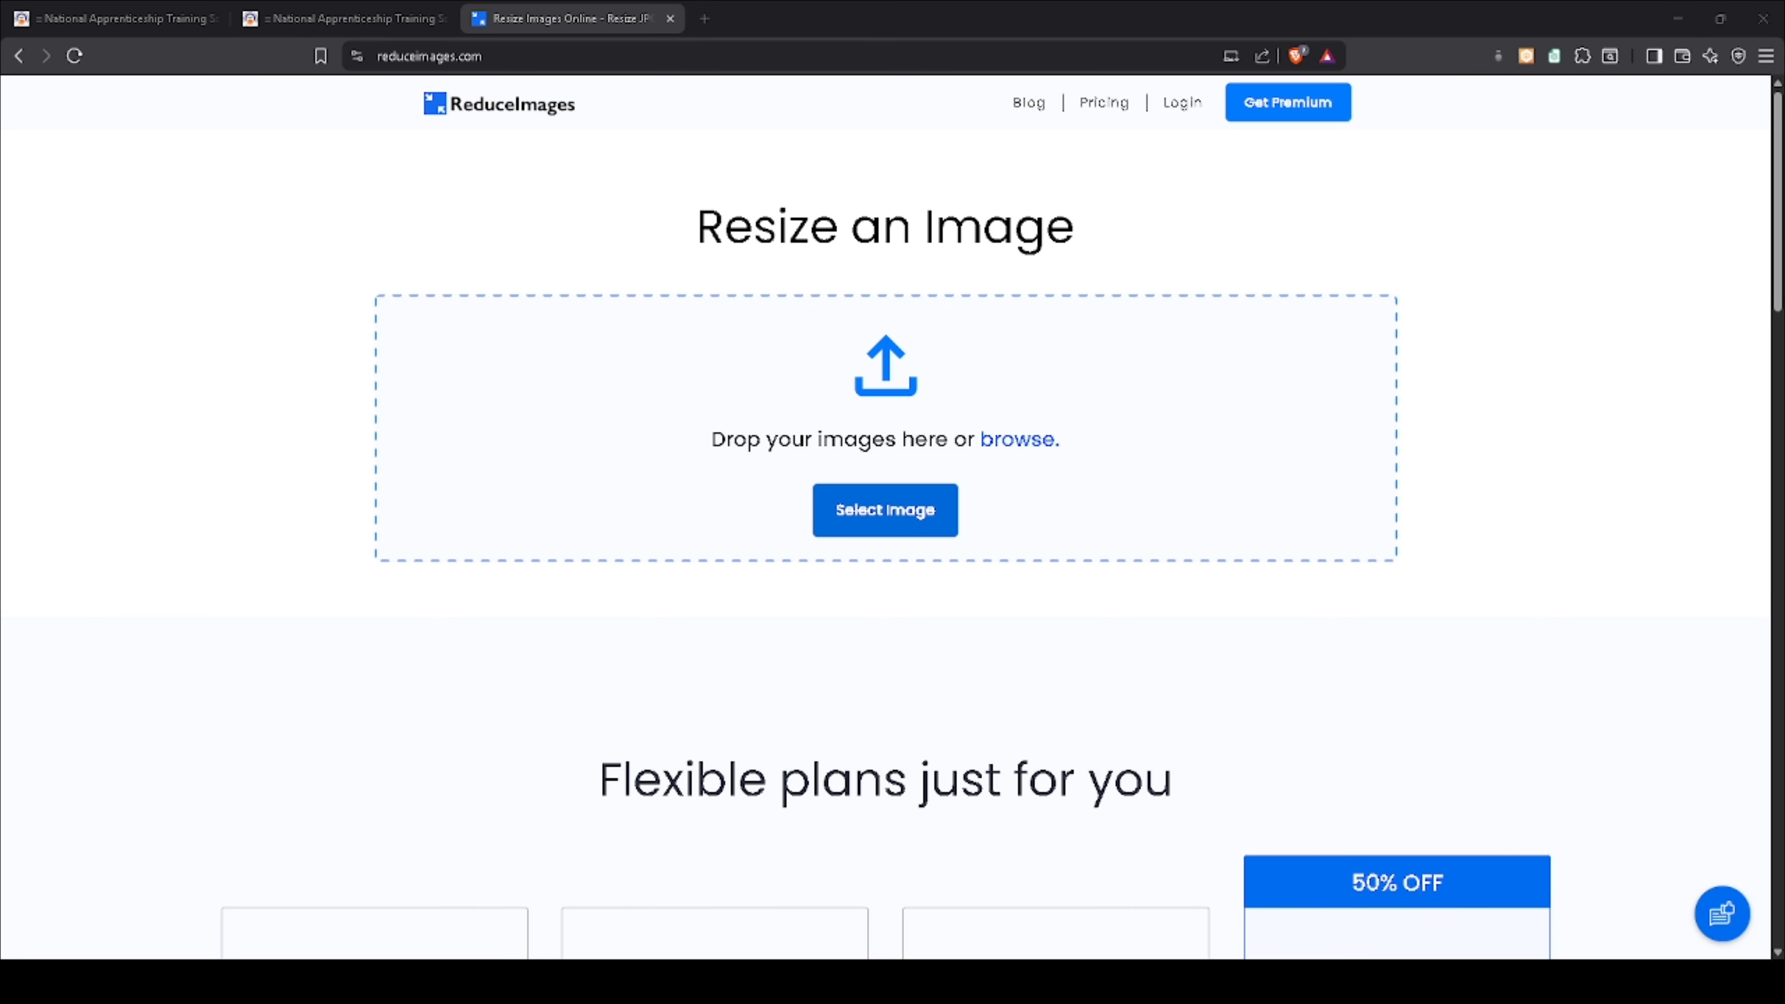
# - Load the document photo into ReduceImages, then start a fresh browser tab
pyautogui.doubleClick(831, 434)
pyautogui.click(913, 589)
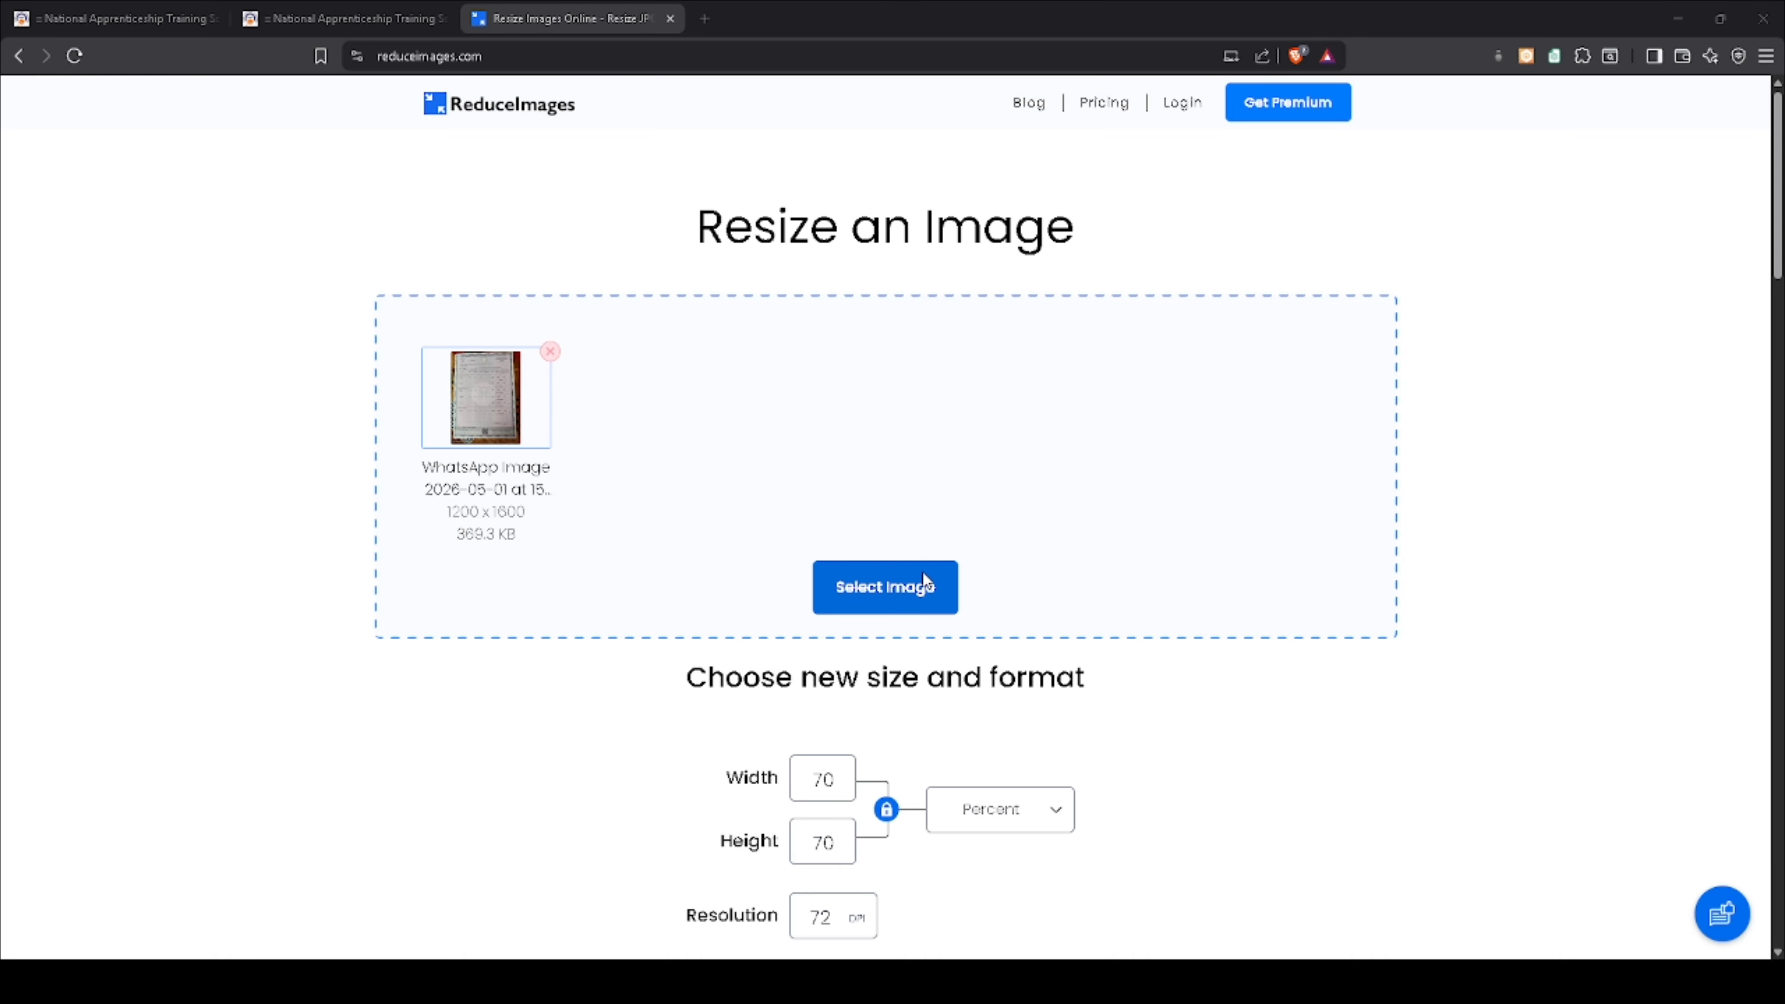
pyautogui.click(1244, 21)
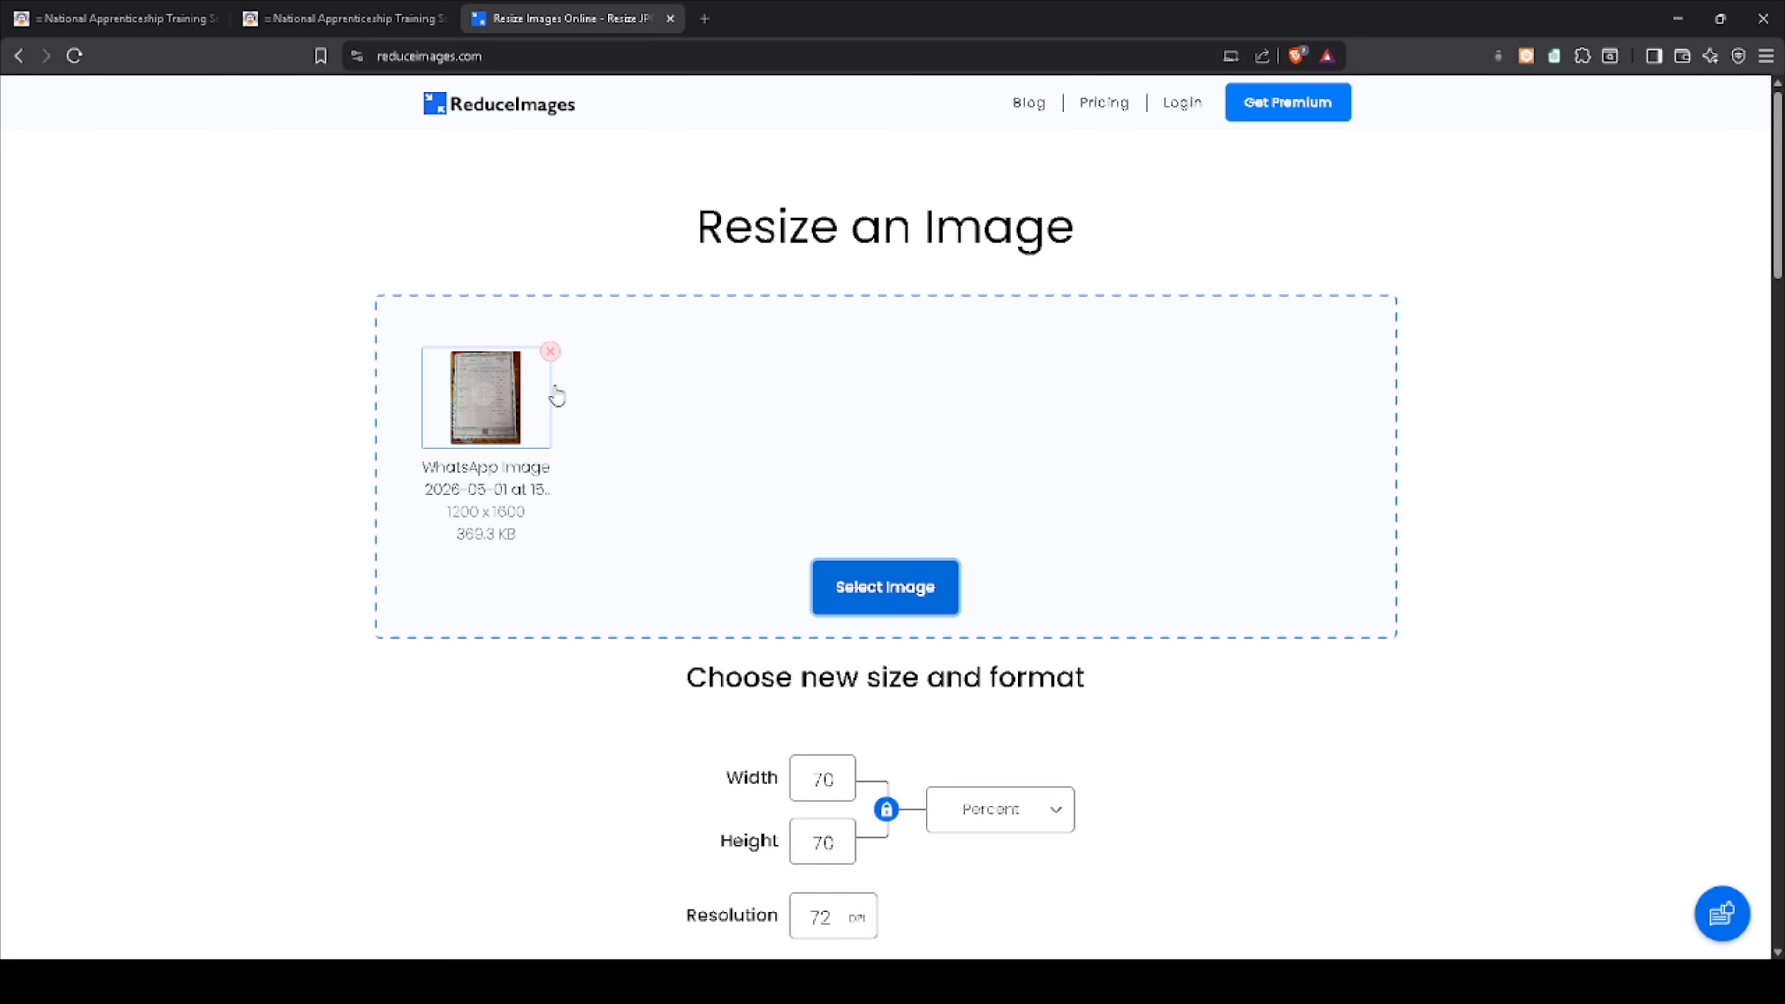
pyautogui.click(704, 19)
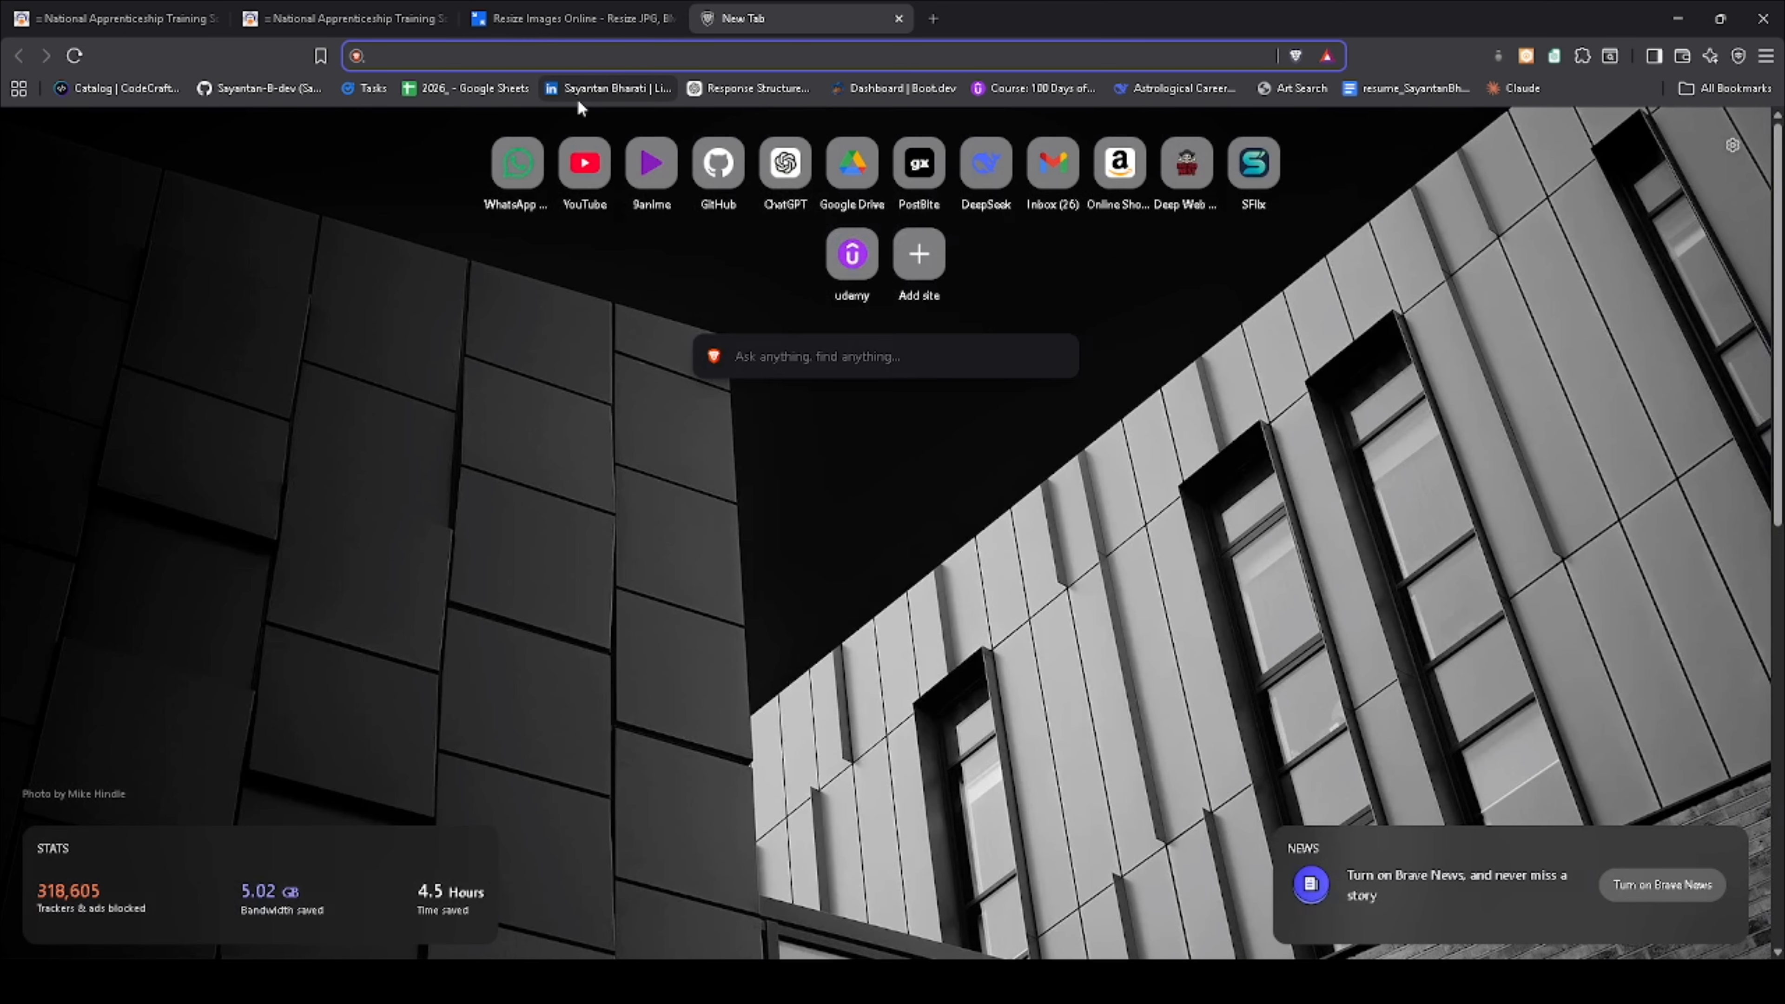
# - Search for 'image to pdf' and open iLovePDF's JPG to PDF converter
pyautogui.write('i l')
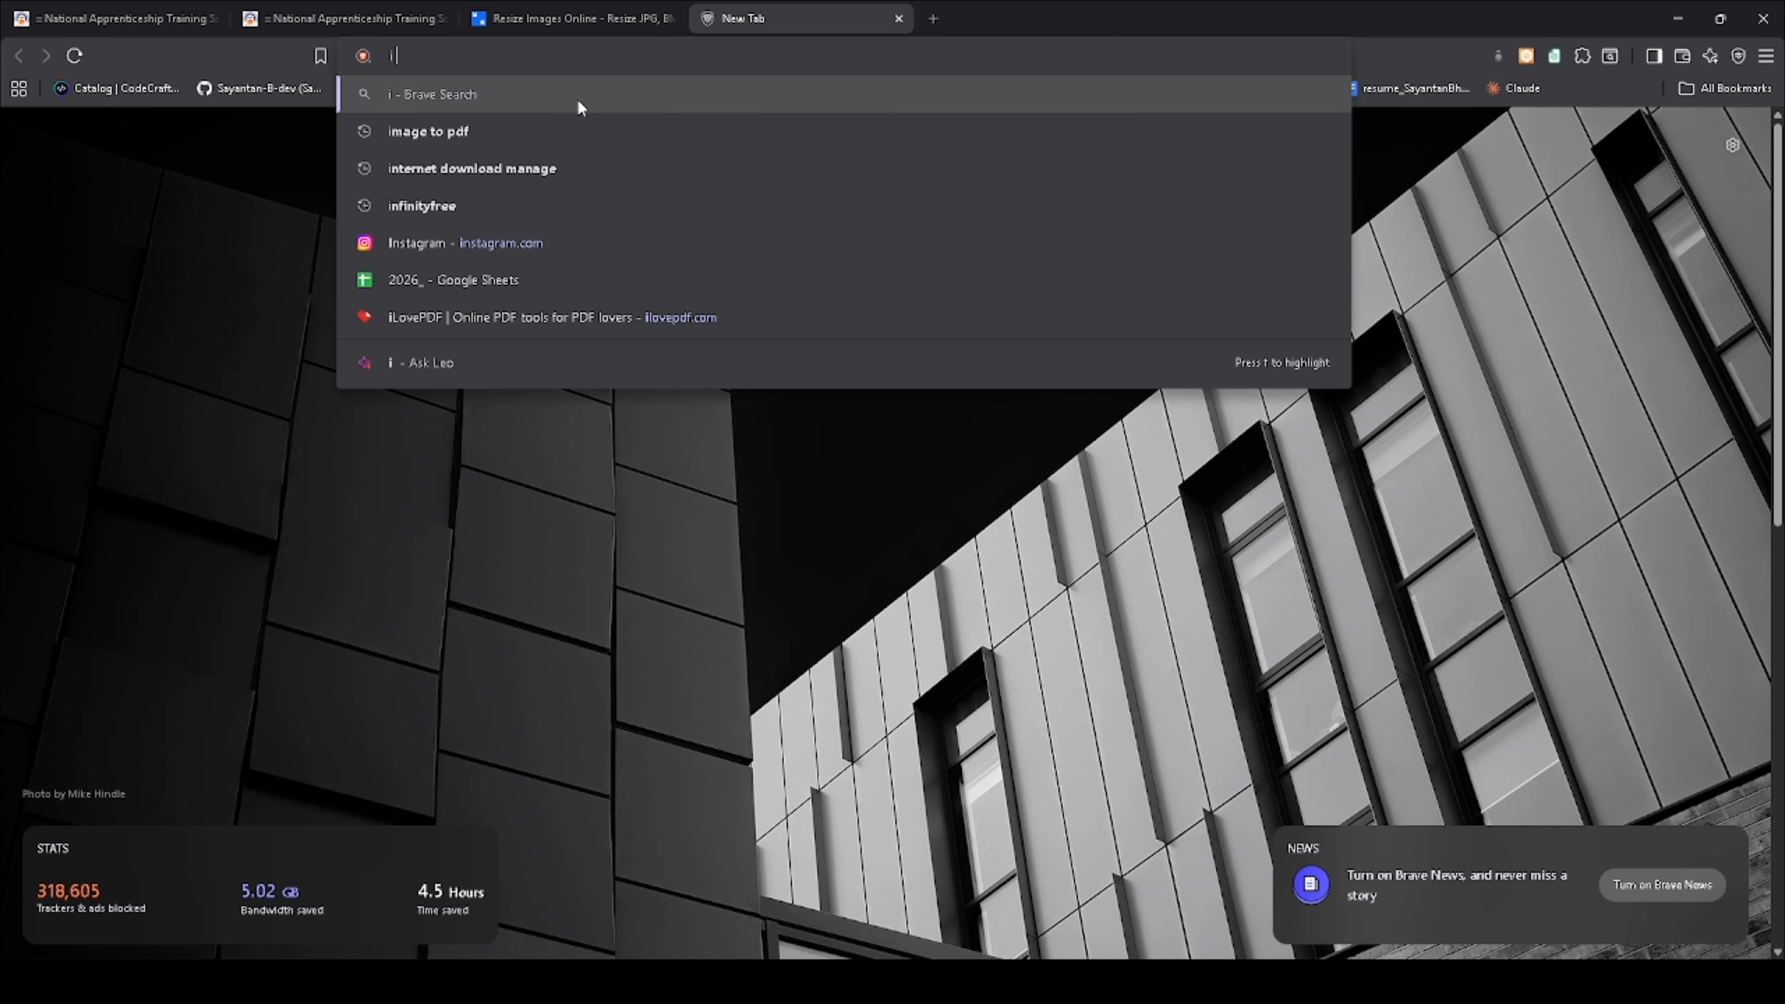
pyautogui.press('BackSpace')
pyautogui.press('BackSpace')
pyautogui.press('BackSpace')
pyautogui.press('Escape')
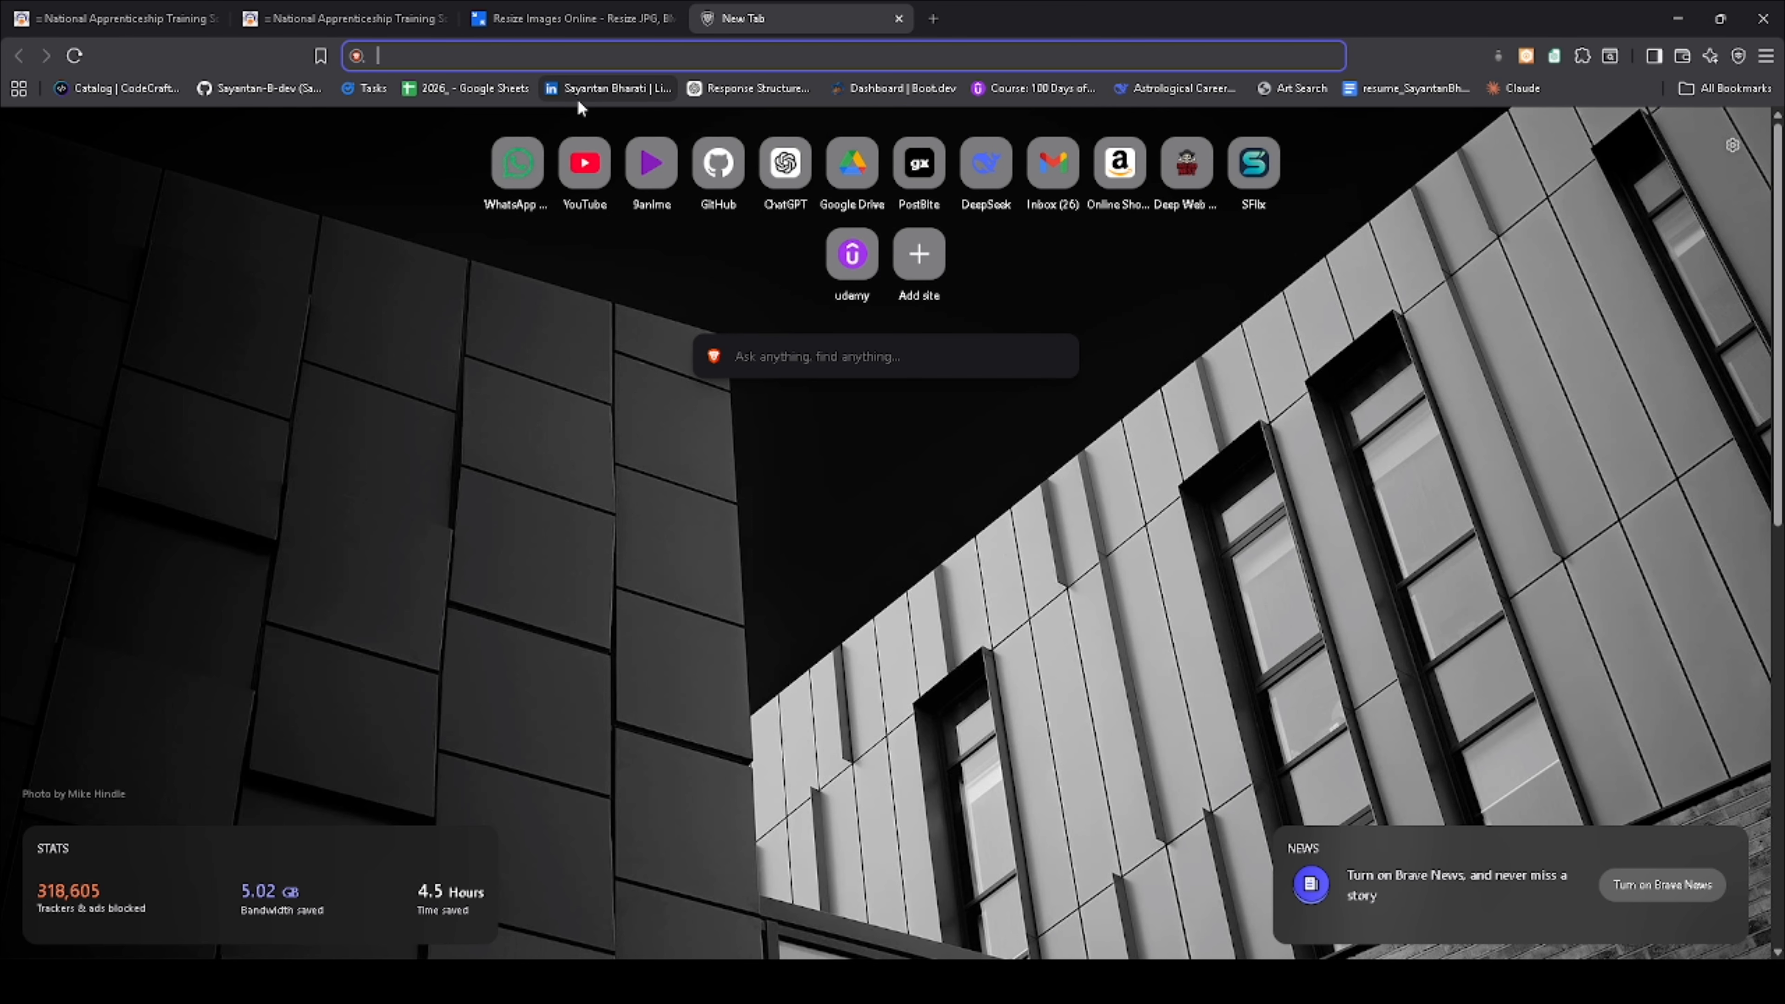
pyautogui.write('imag to')
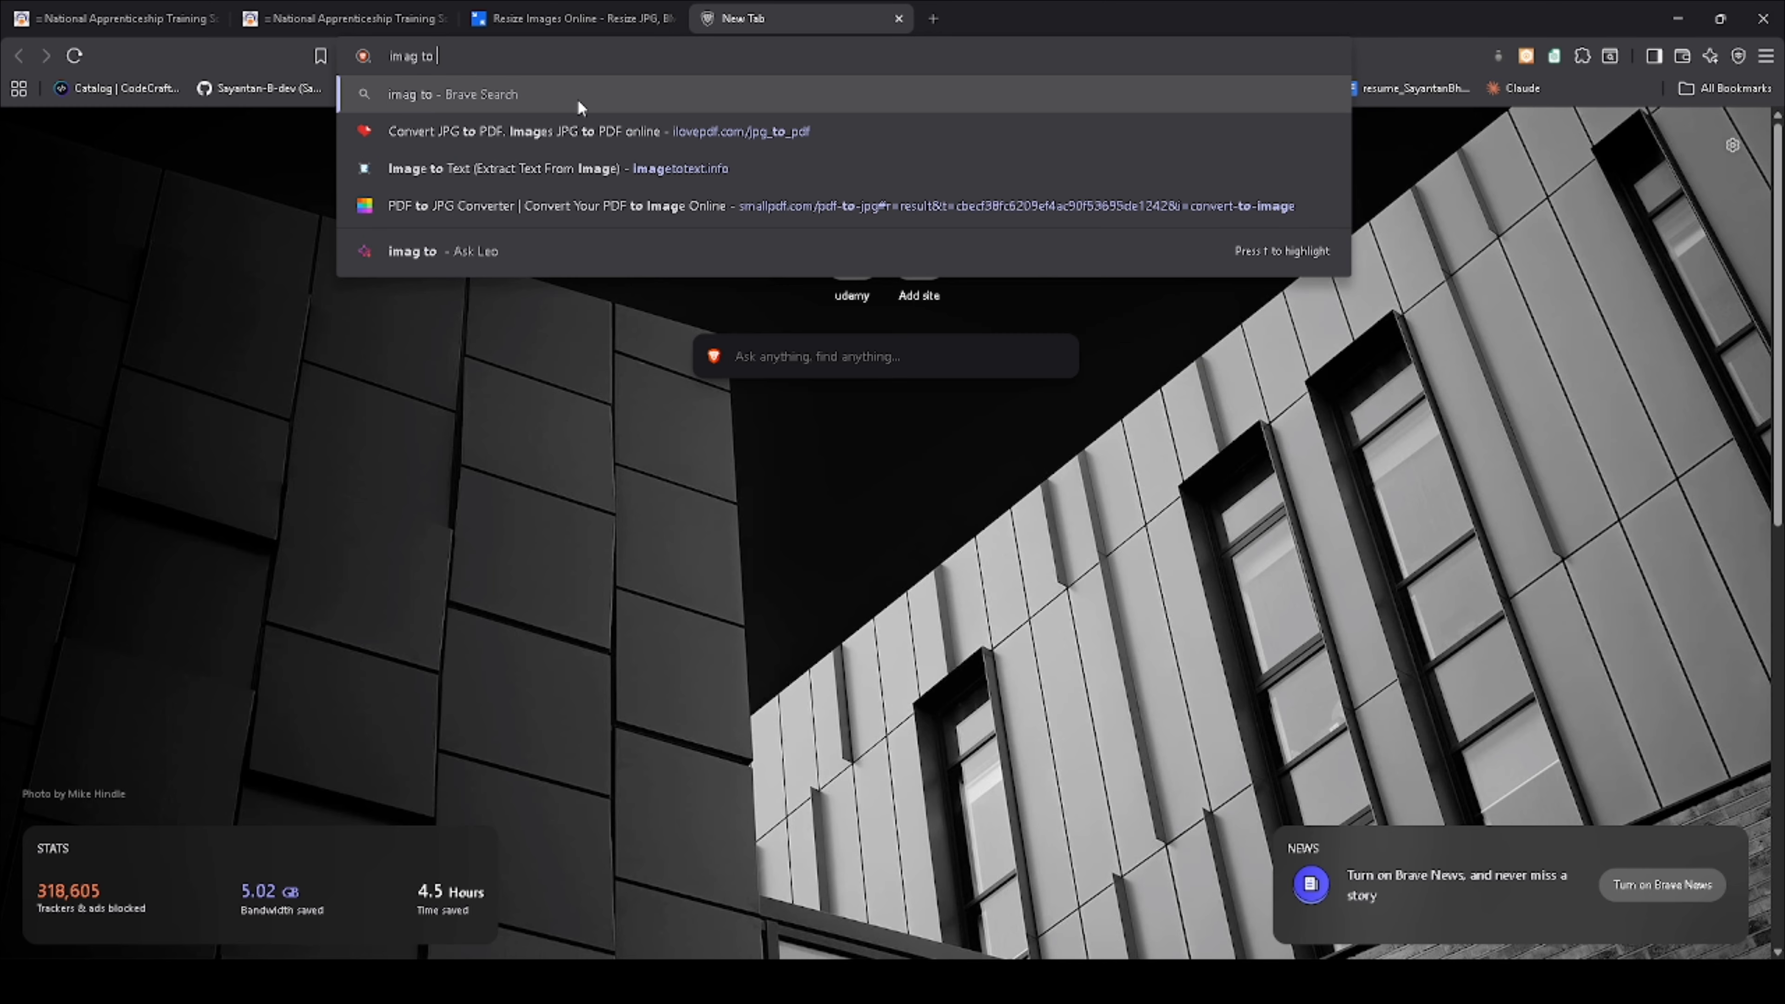
pyautogui.write(' pdf')
pyautogui.press('Return')
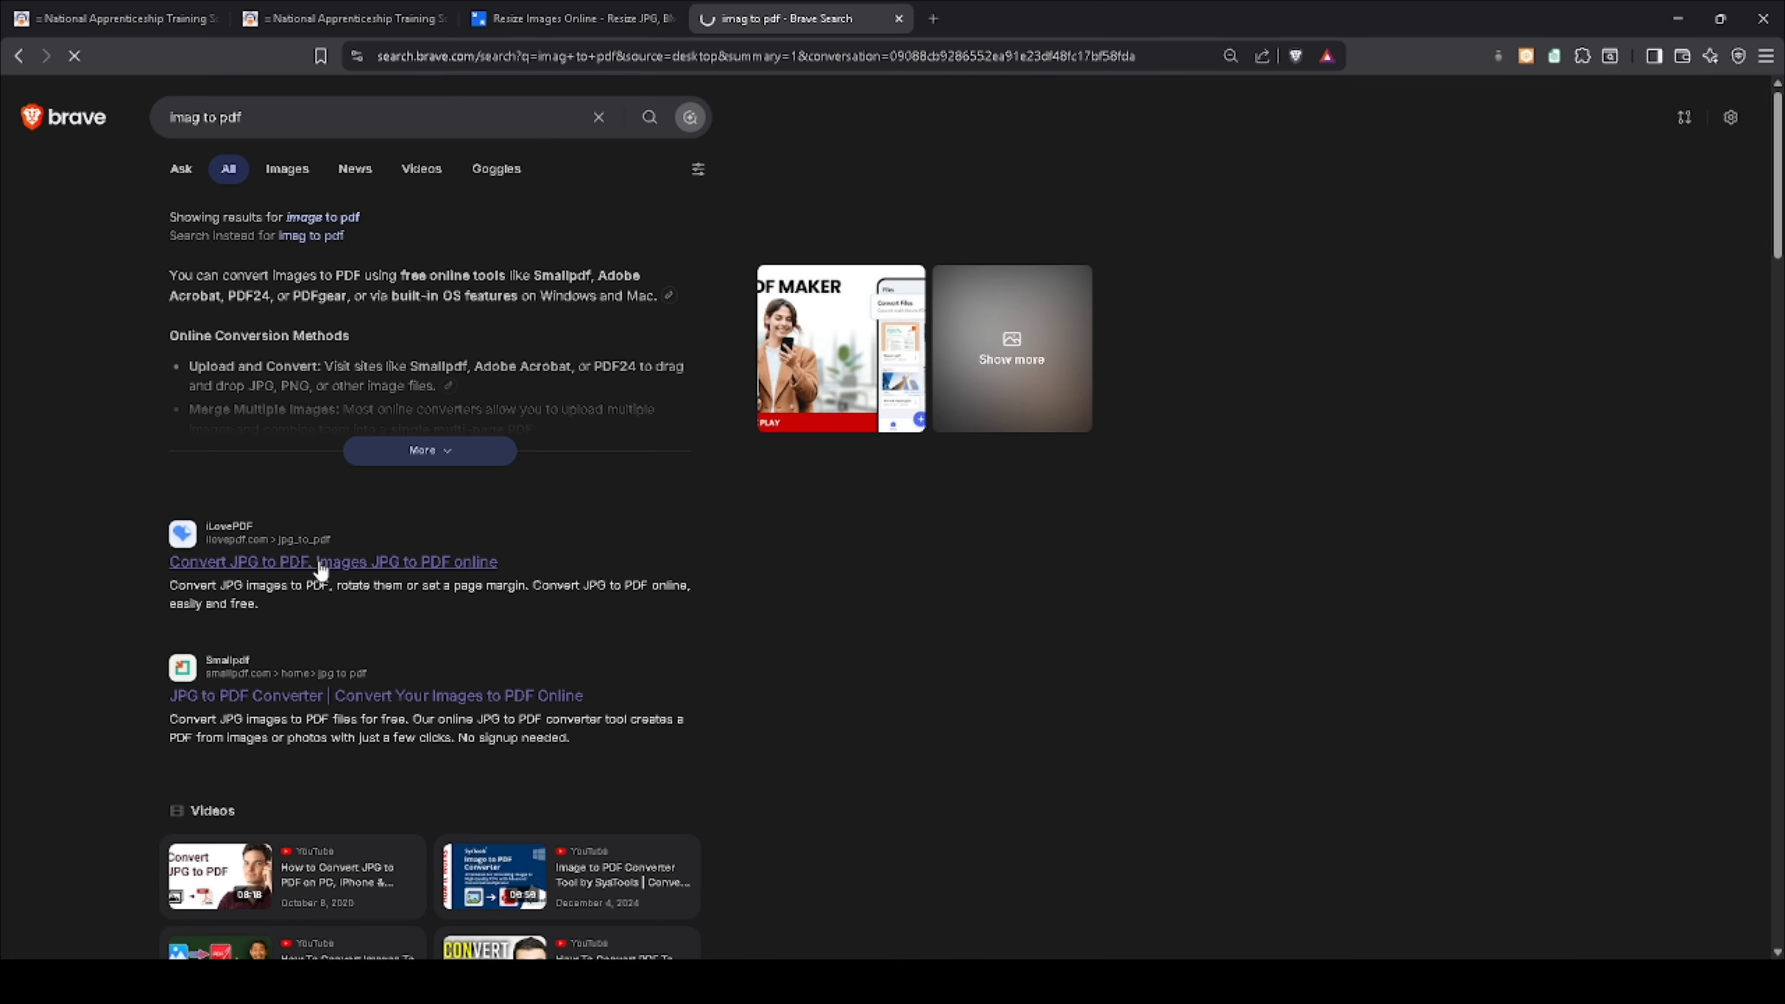
pyautogui.click(320, 563)
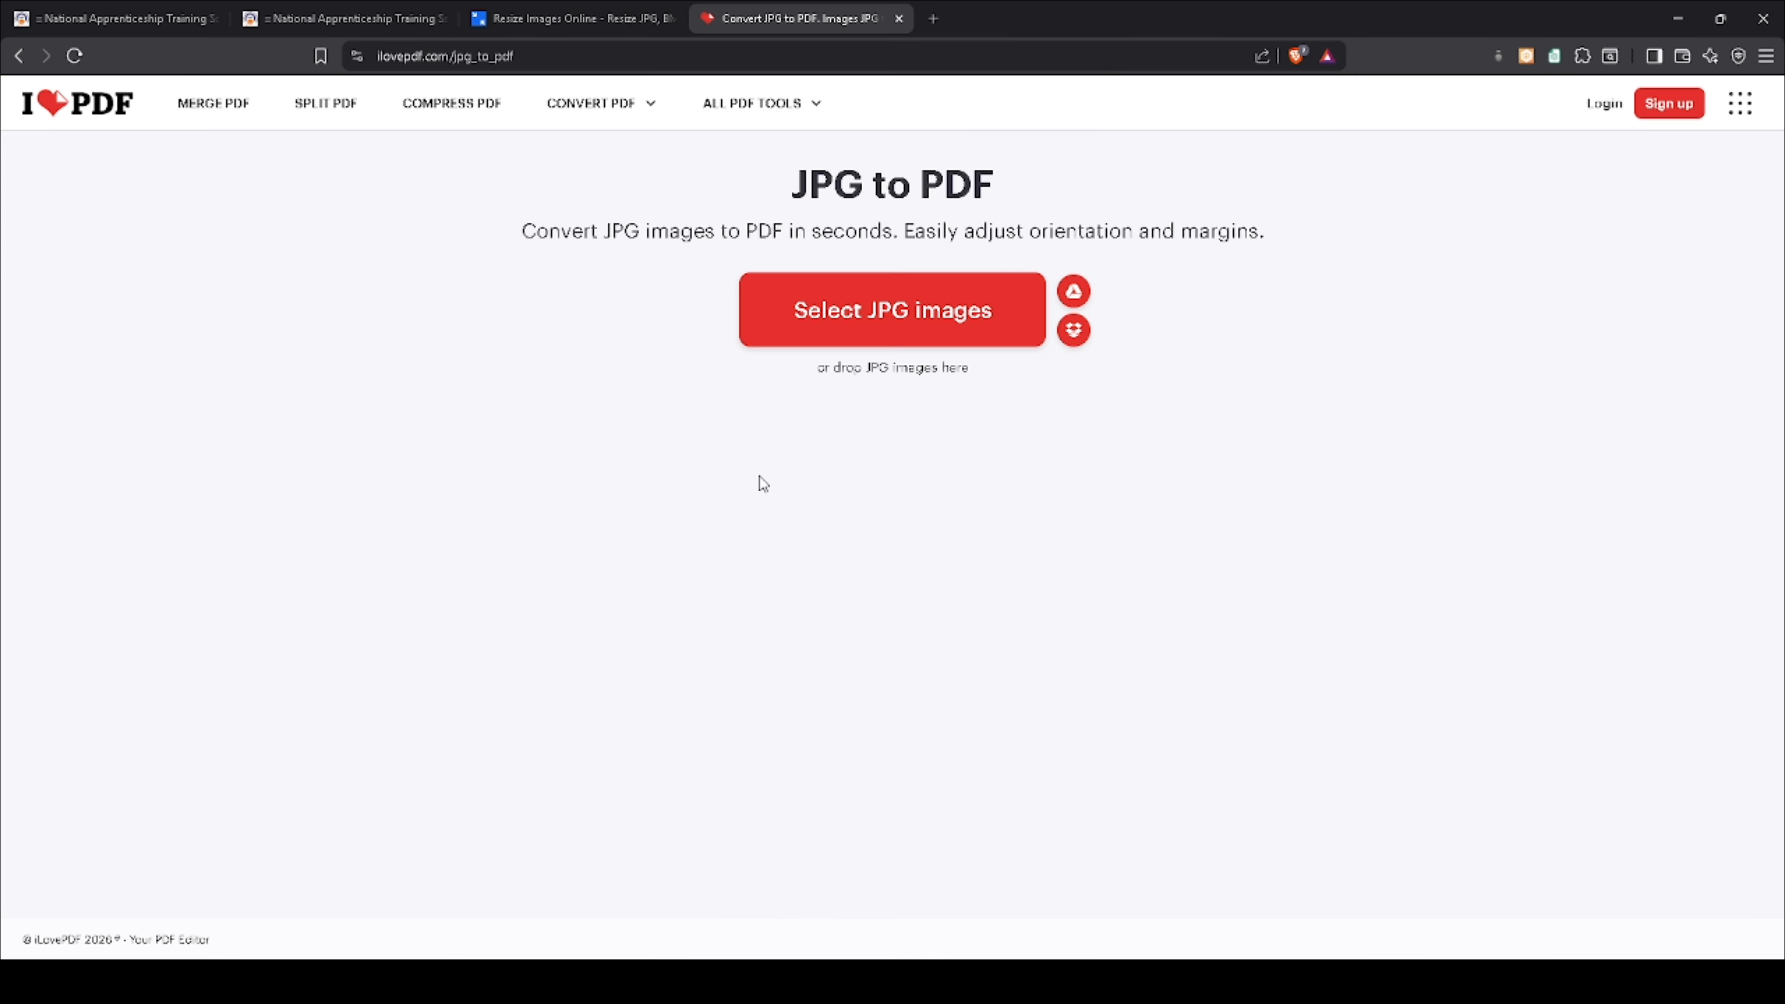
# - Convert the document photo to PDF, download it, and return to the NATS tab
pyautogui.click(907, 310)
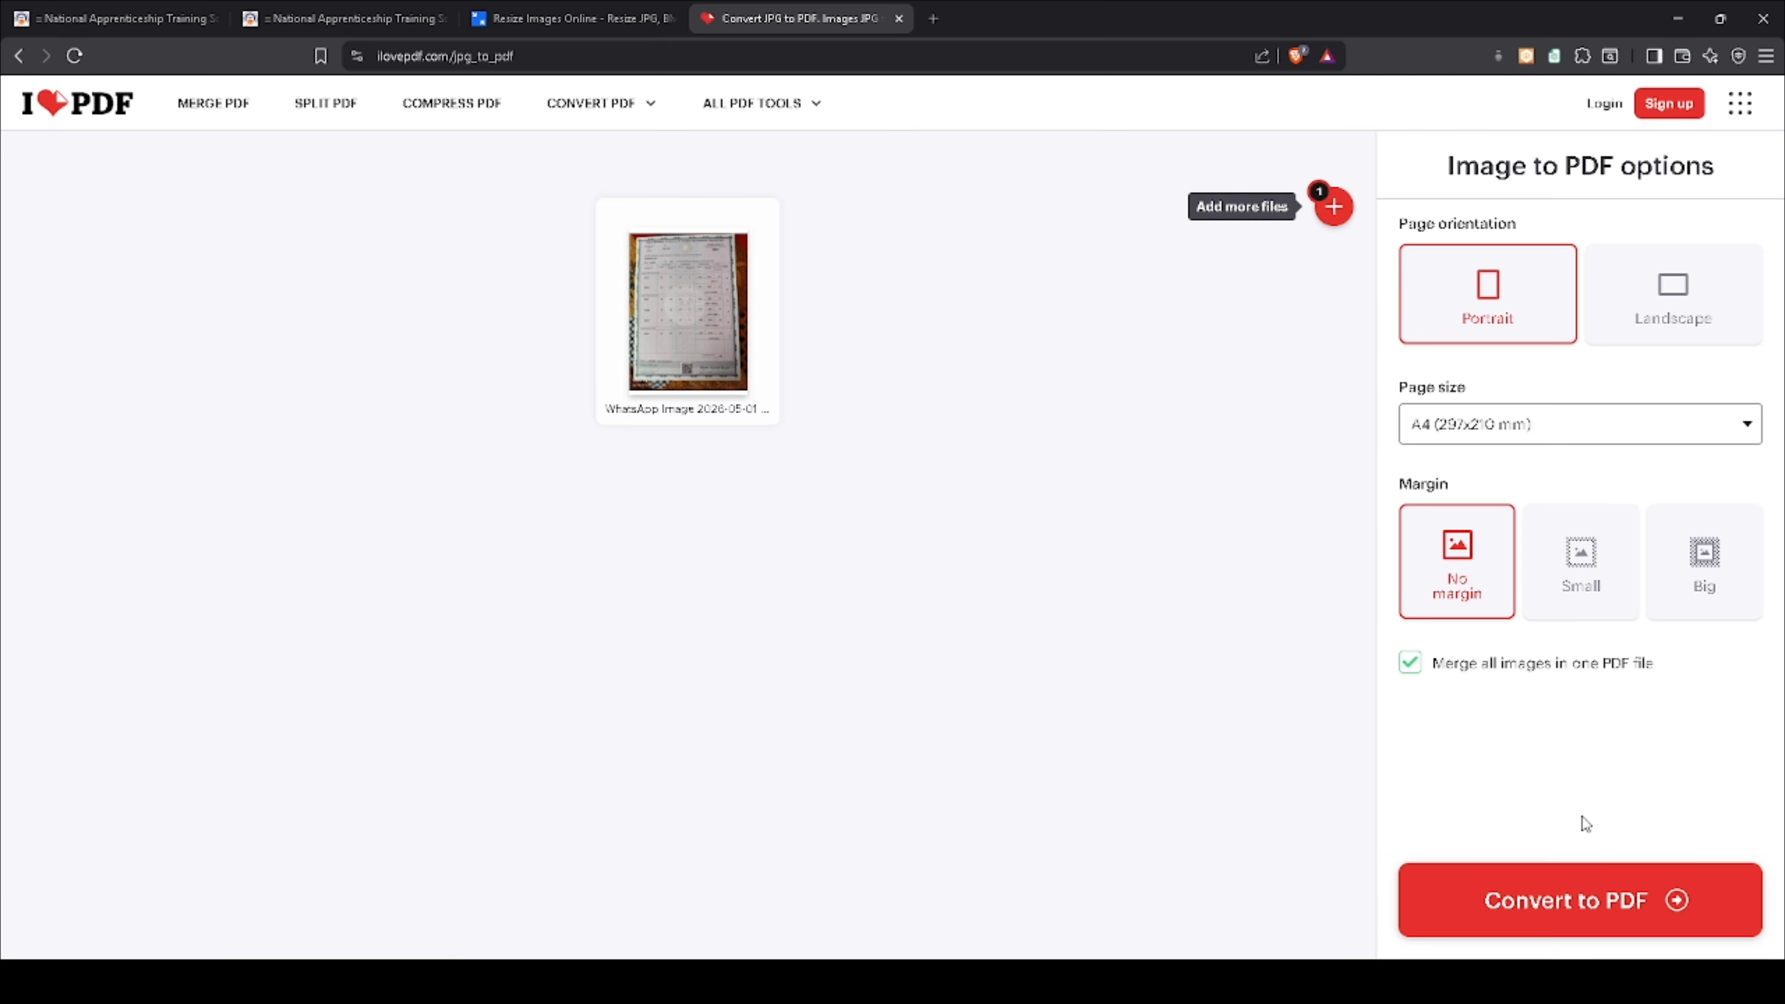
pyautogui.click(1578, 881)
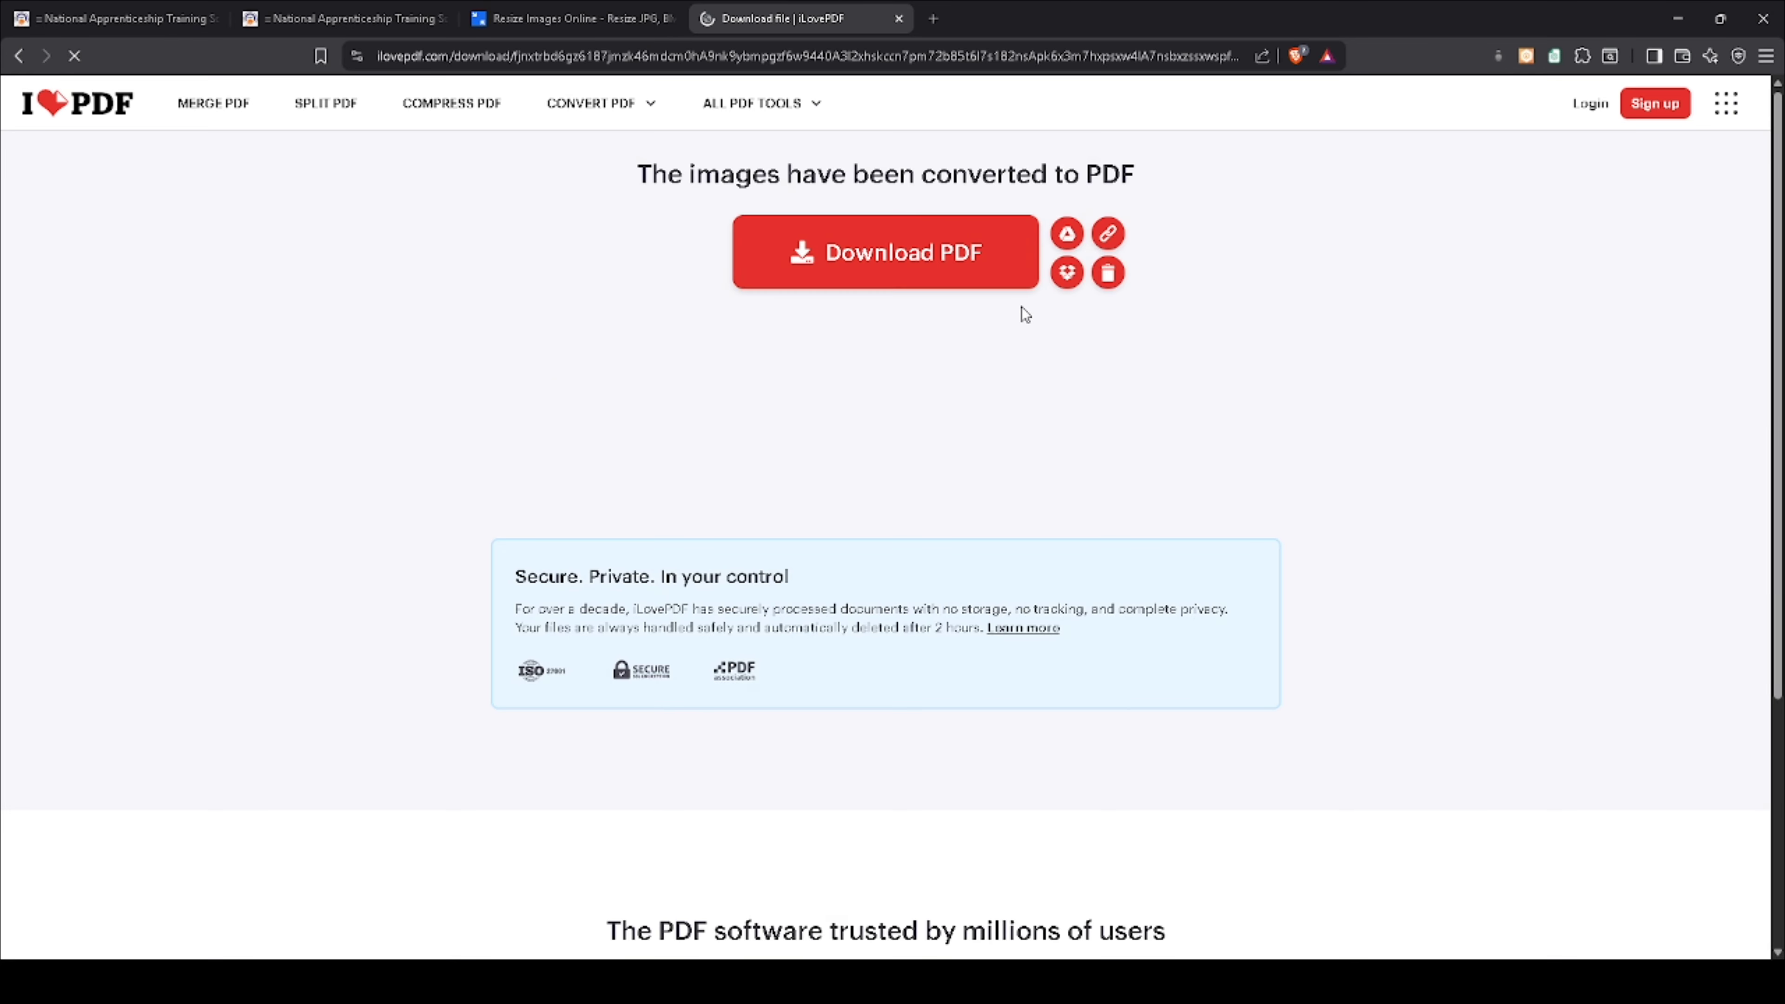
pyautogui.click(955, 236)
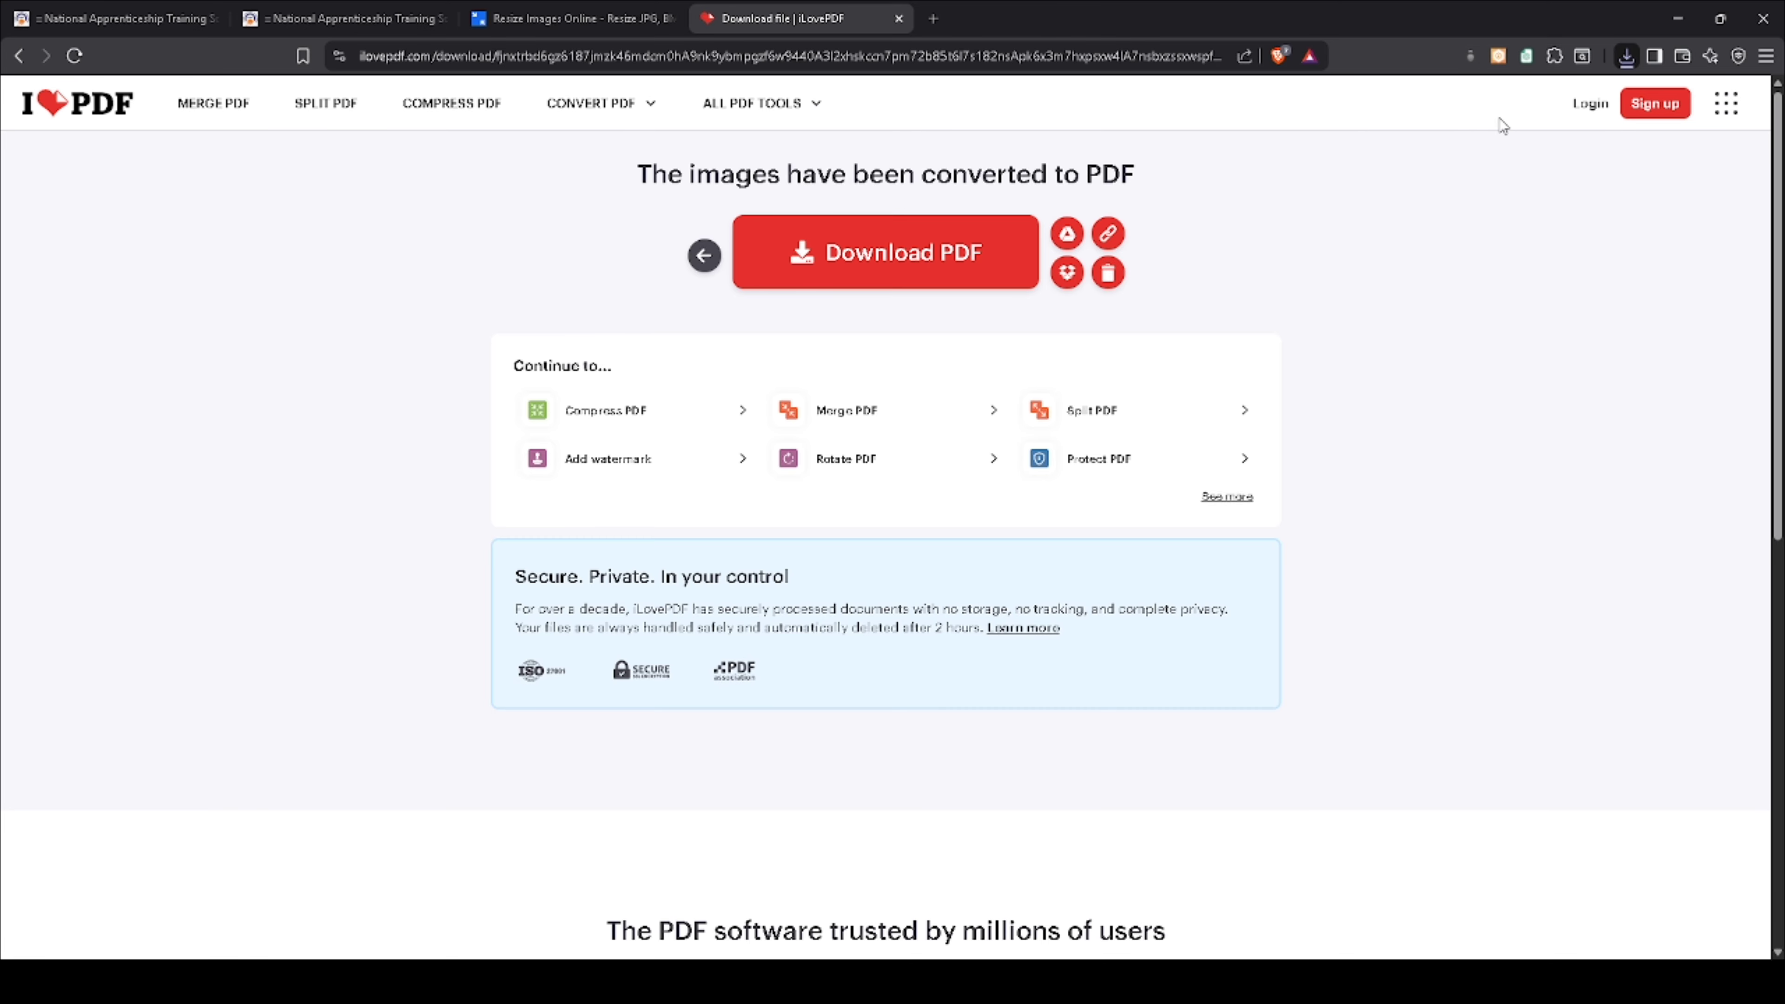
pyautogui.click(571, 18)
pyautogui.click(345, 18)
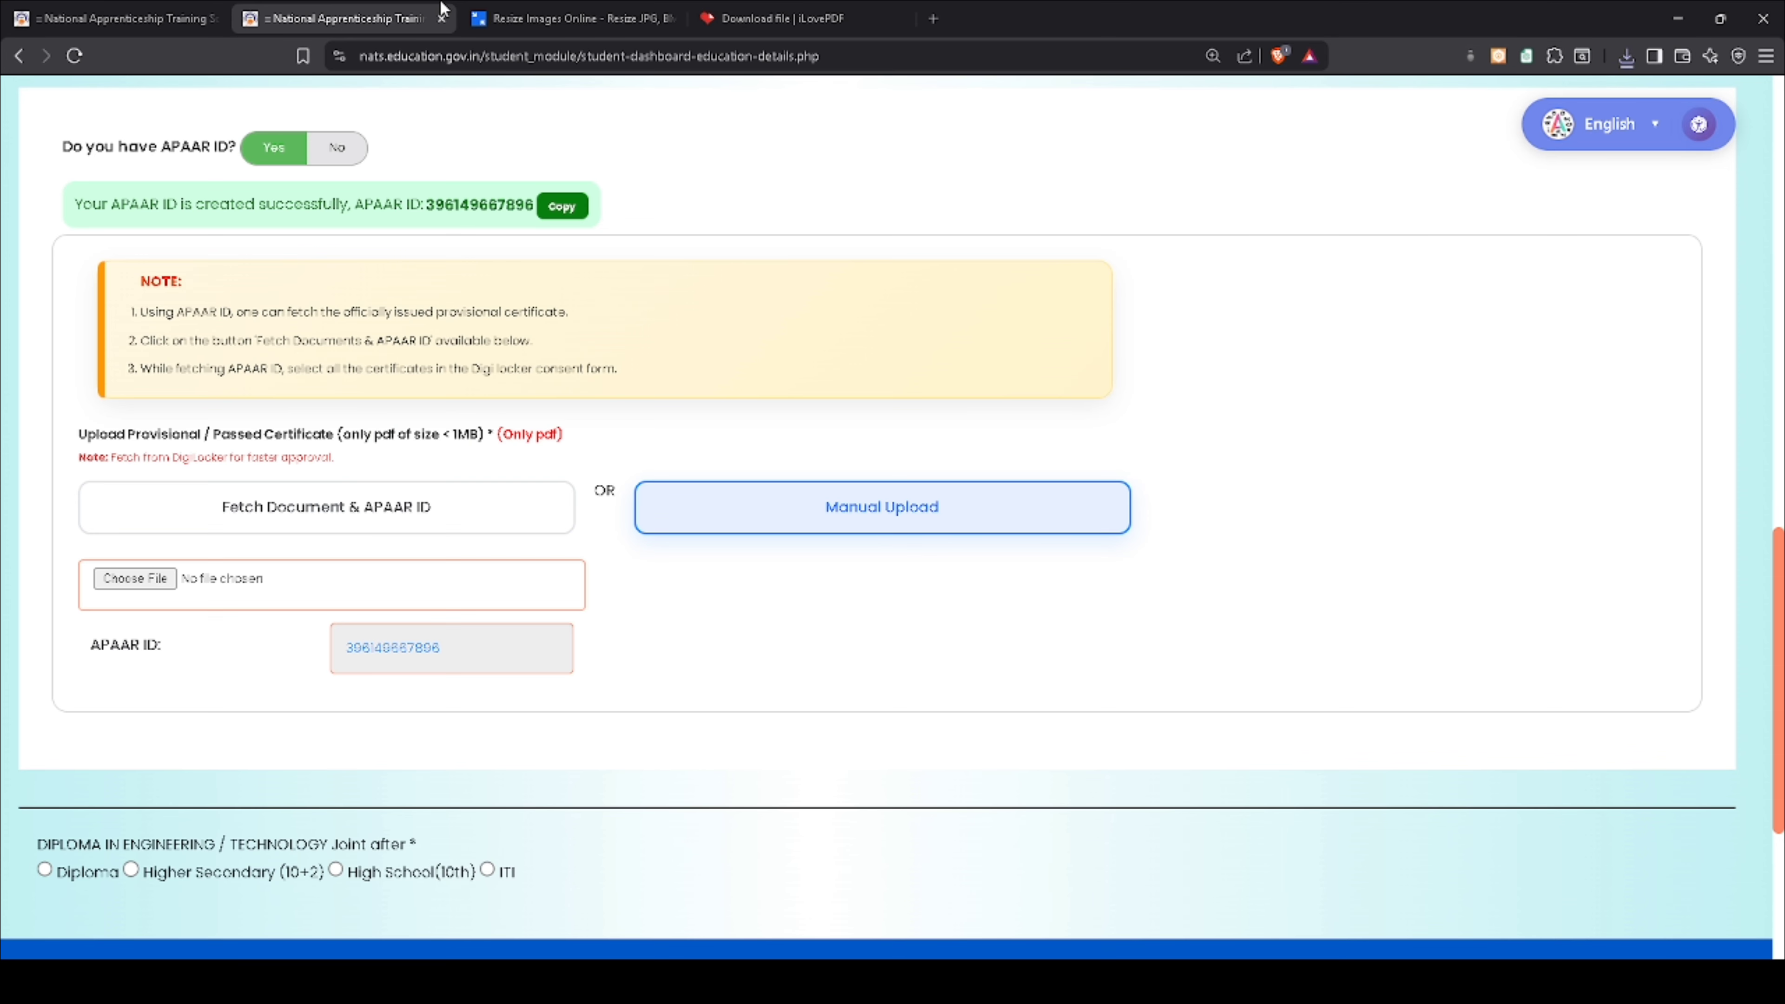
# - Attach the converted PDF as the certificate and choose Higher Secondary (10+2) qualification
pyautogui.click(132, 588)
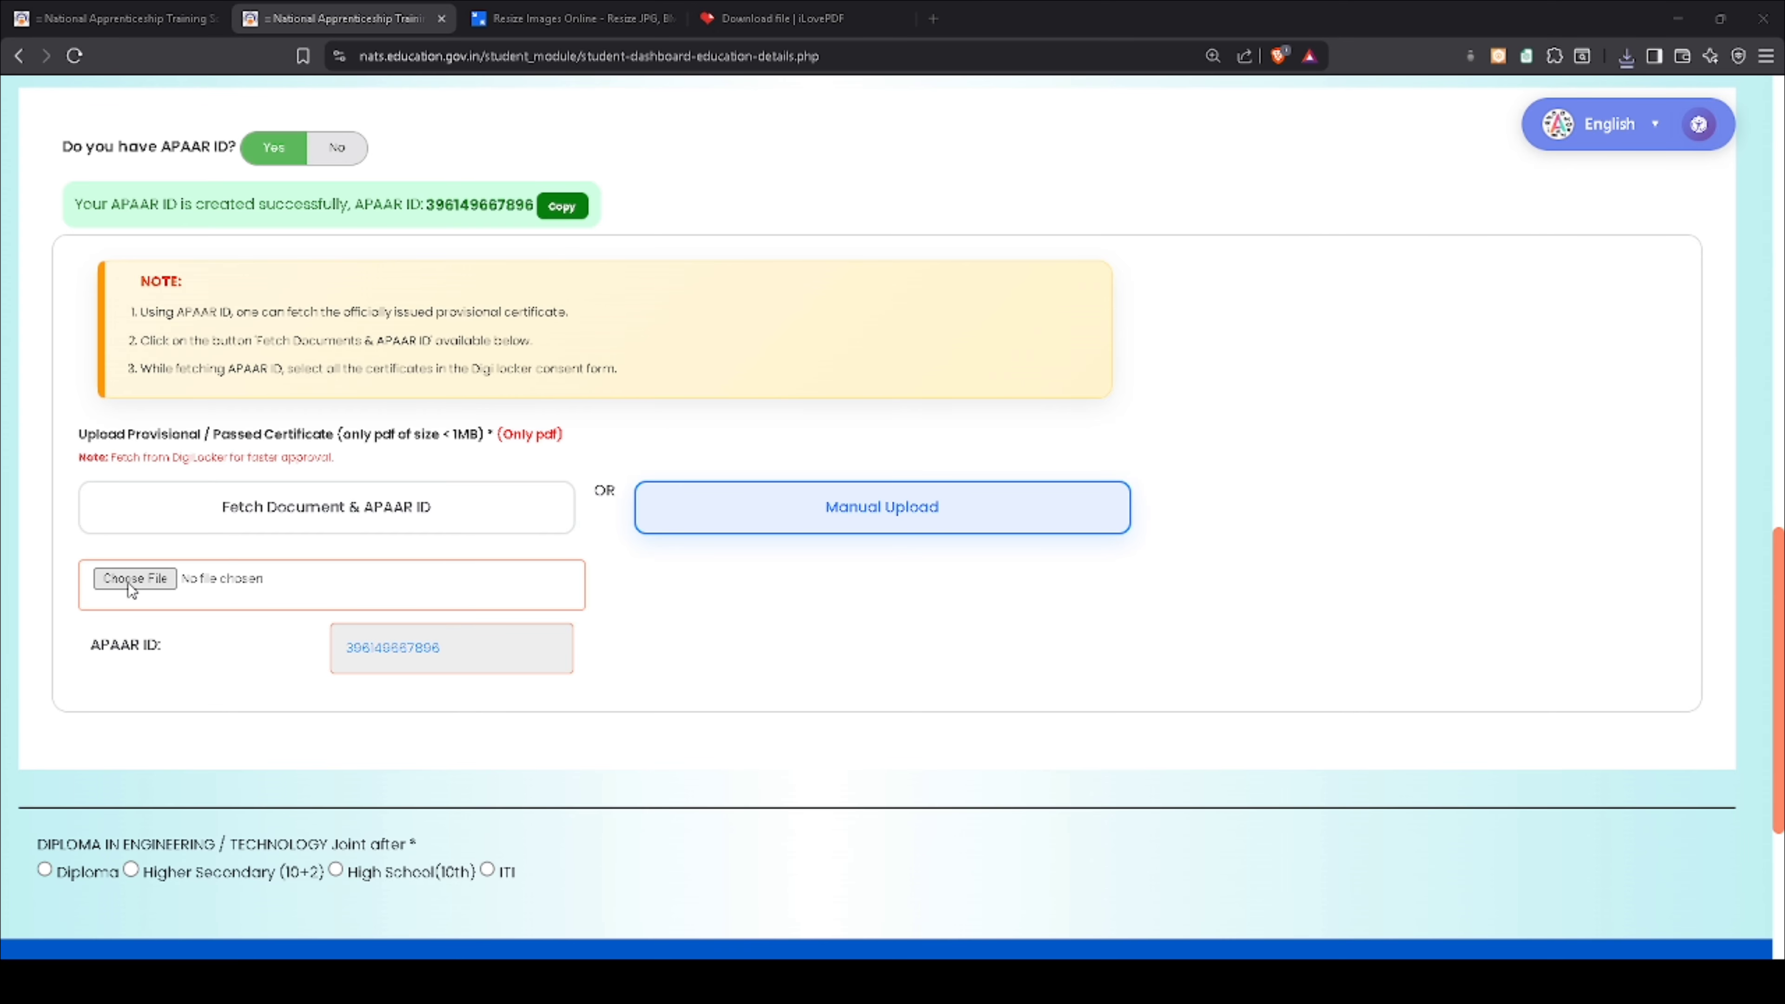
pyautogui.doubleClick(357, 604)
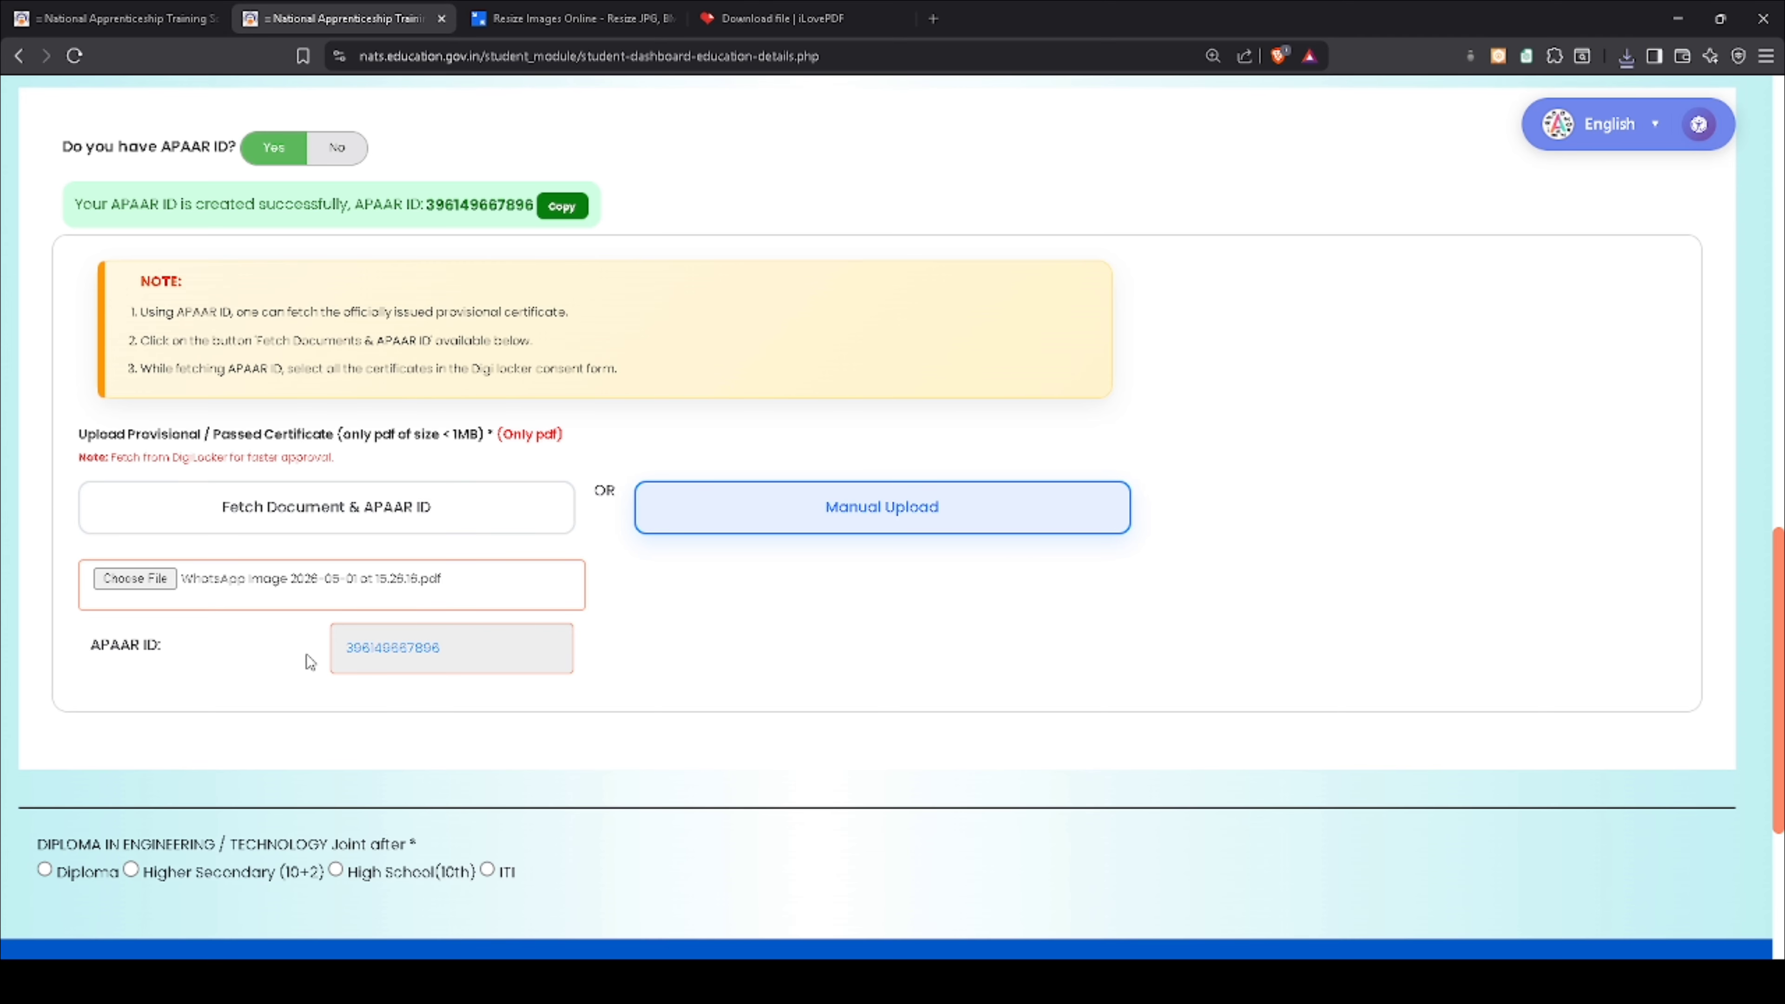
pyautogui.scroll(-4, 432, 686)
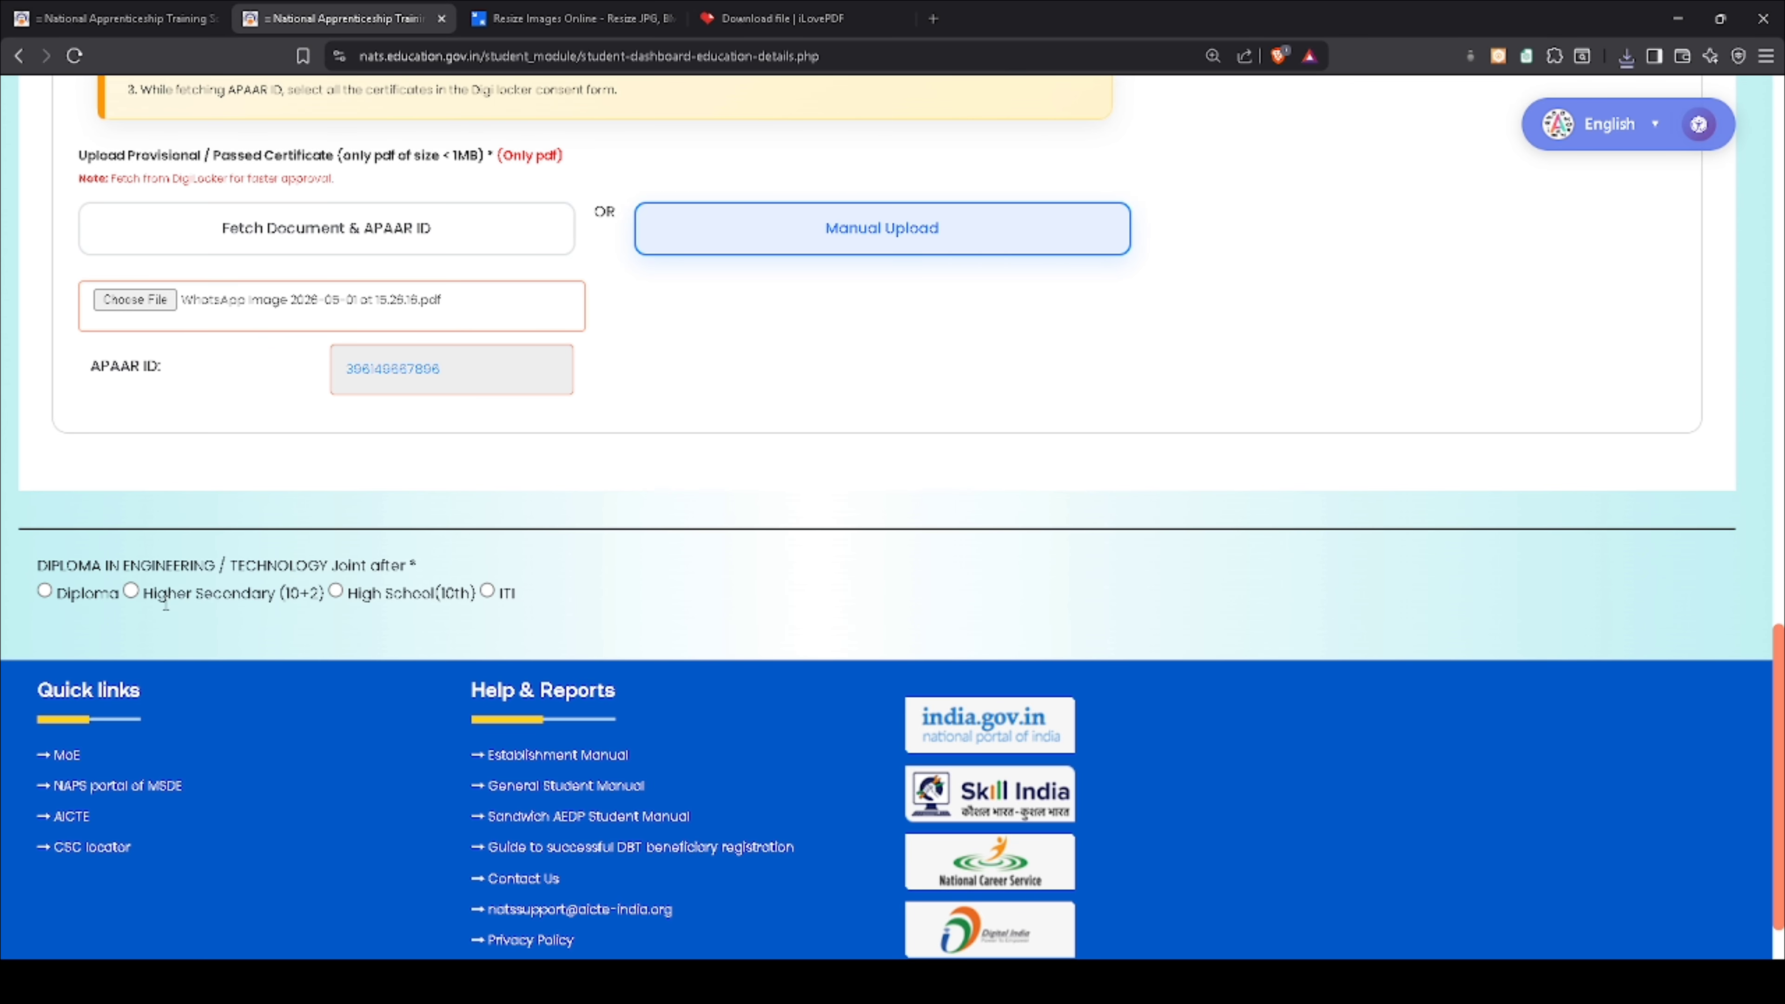
pyautogui.click(130, 591)
# - Edit the school name to remove the apostrophe from GIRL'S
pyautogui.scroll(-4, 399, 510)
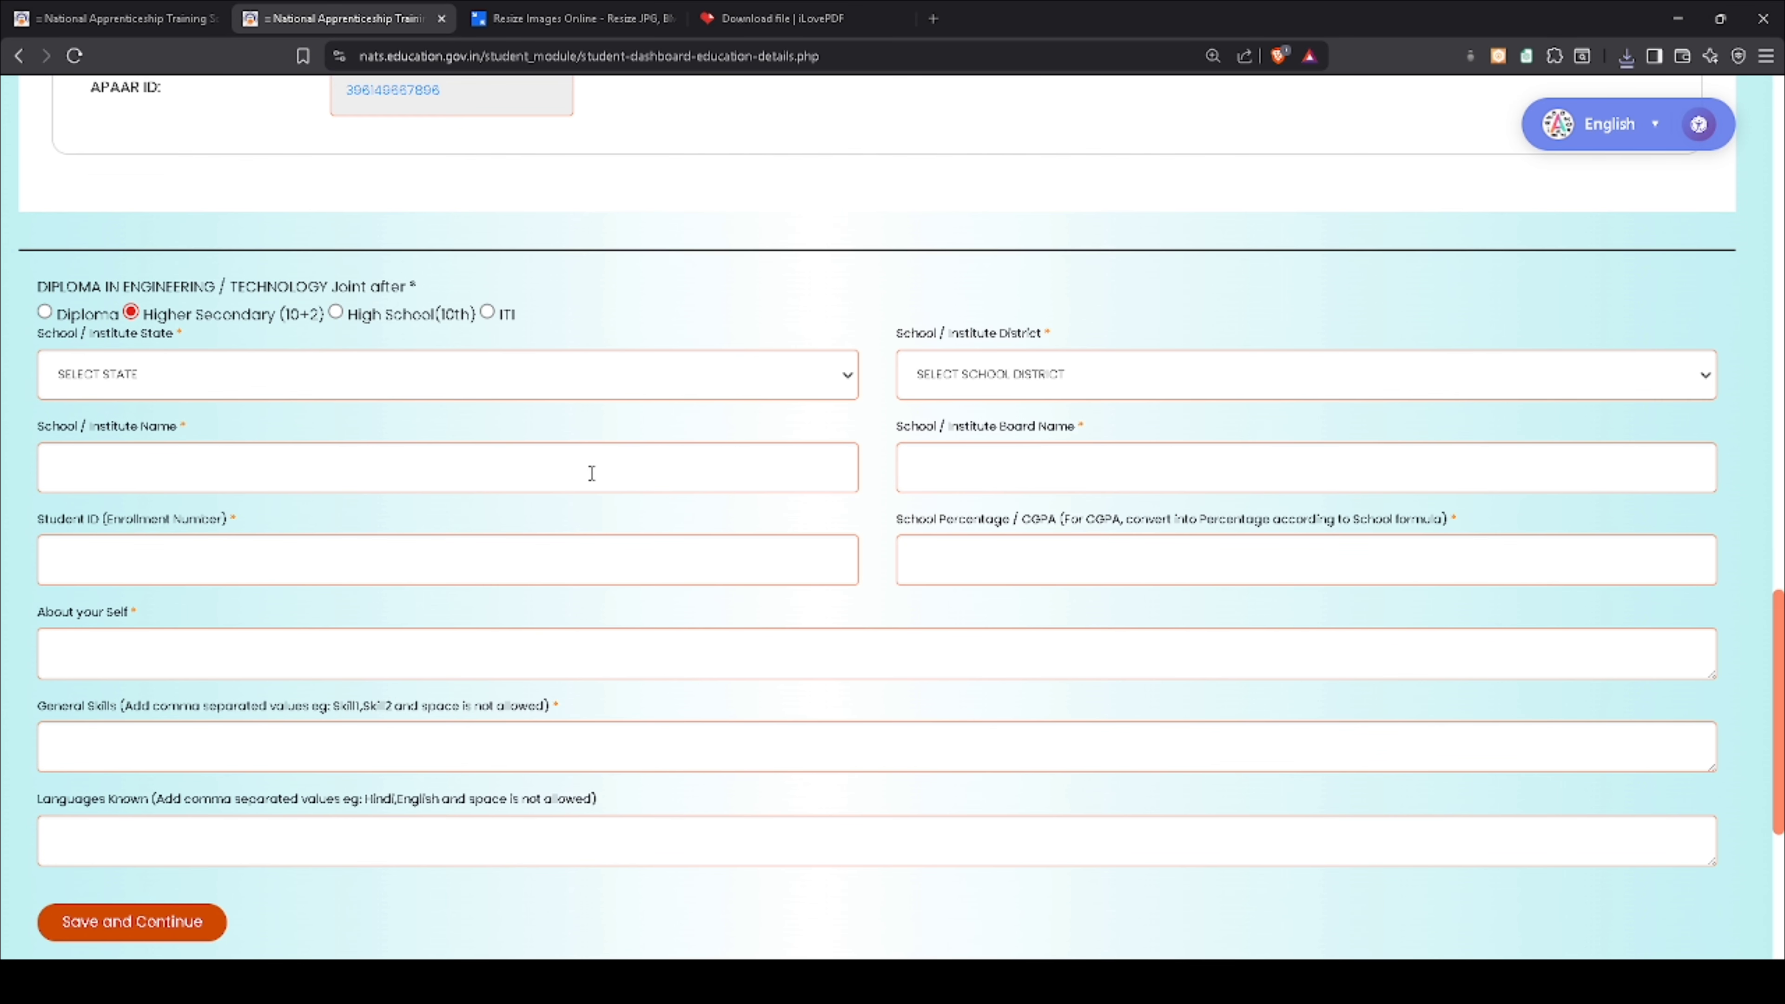
pyautogui.scroll(-1, 942, 394)
pyautogui.click(223, 375)
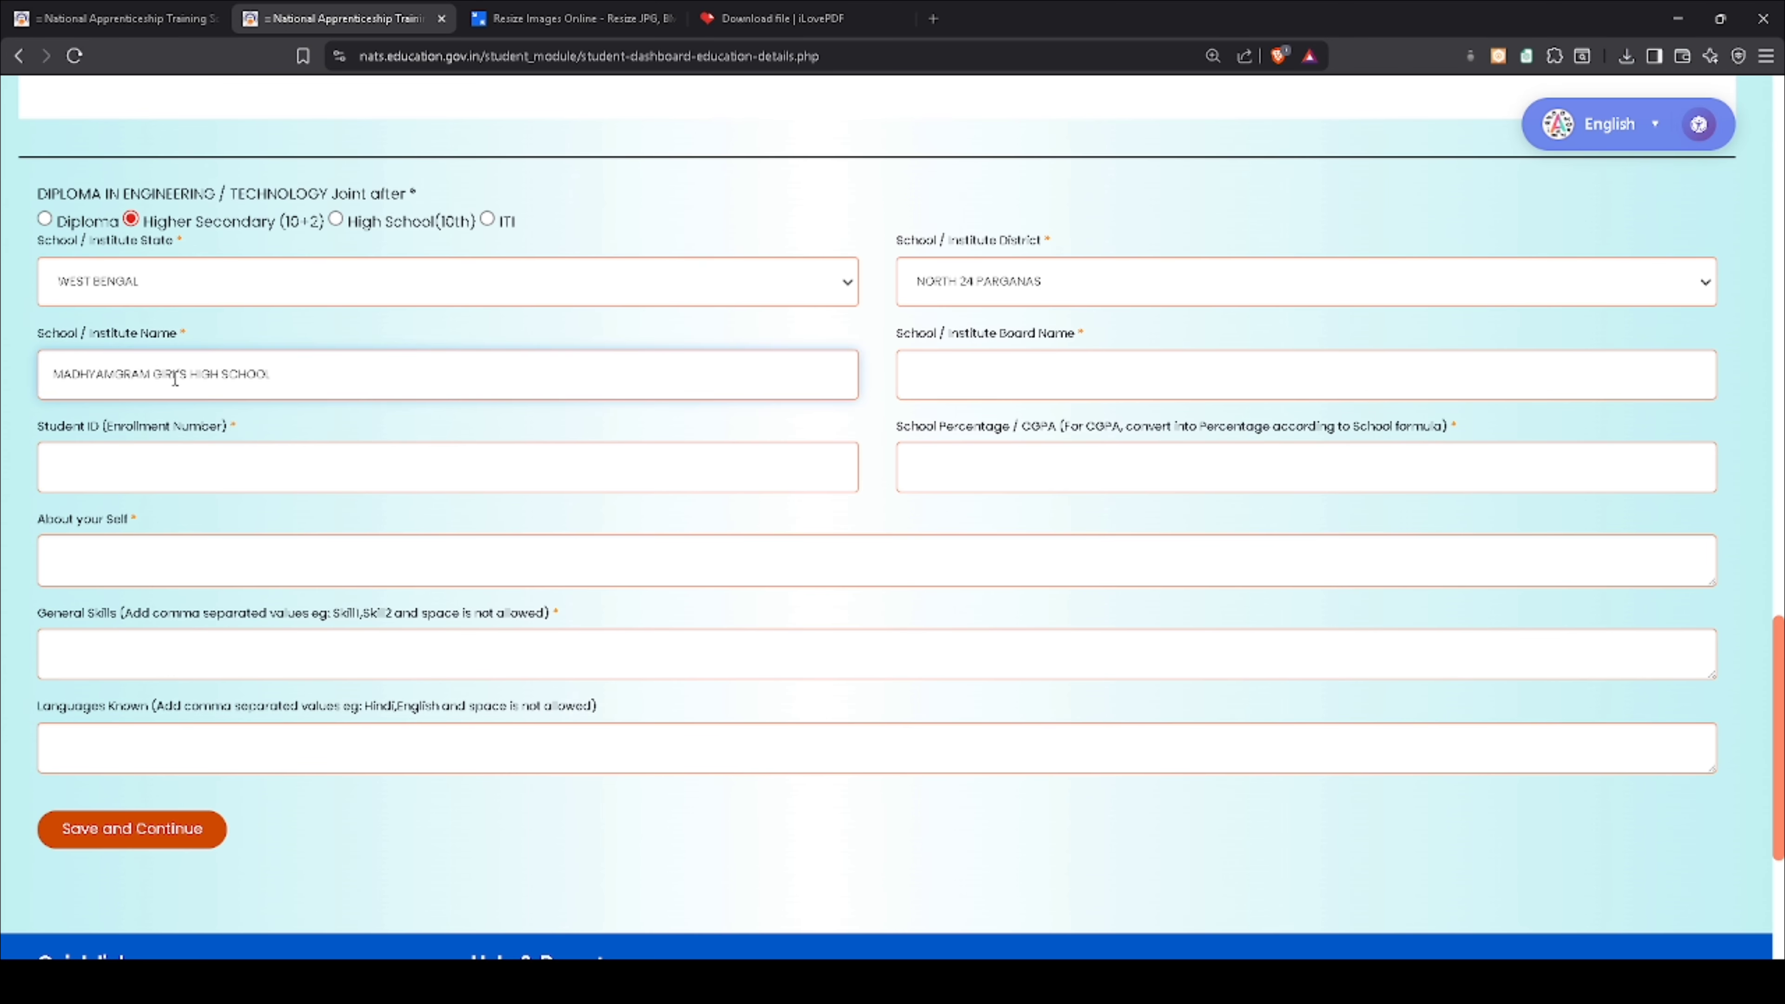
pyautogui.doubleClick(176, 379)
pyautogui.click(182, 378)
pyautogui.press('BackSpace')
# - Fill the board name with West Bengal Council of Higher Secondary Education
pyautogui.click(1047, 374)
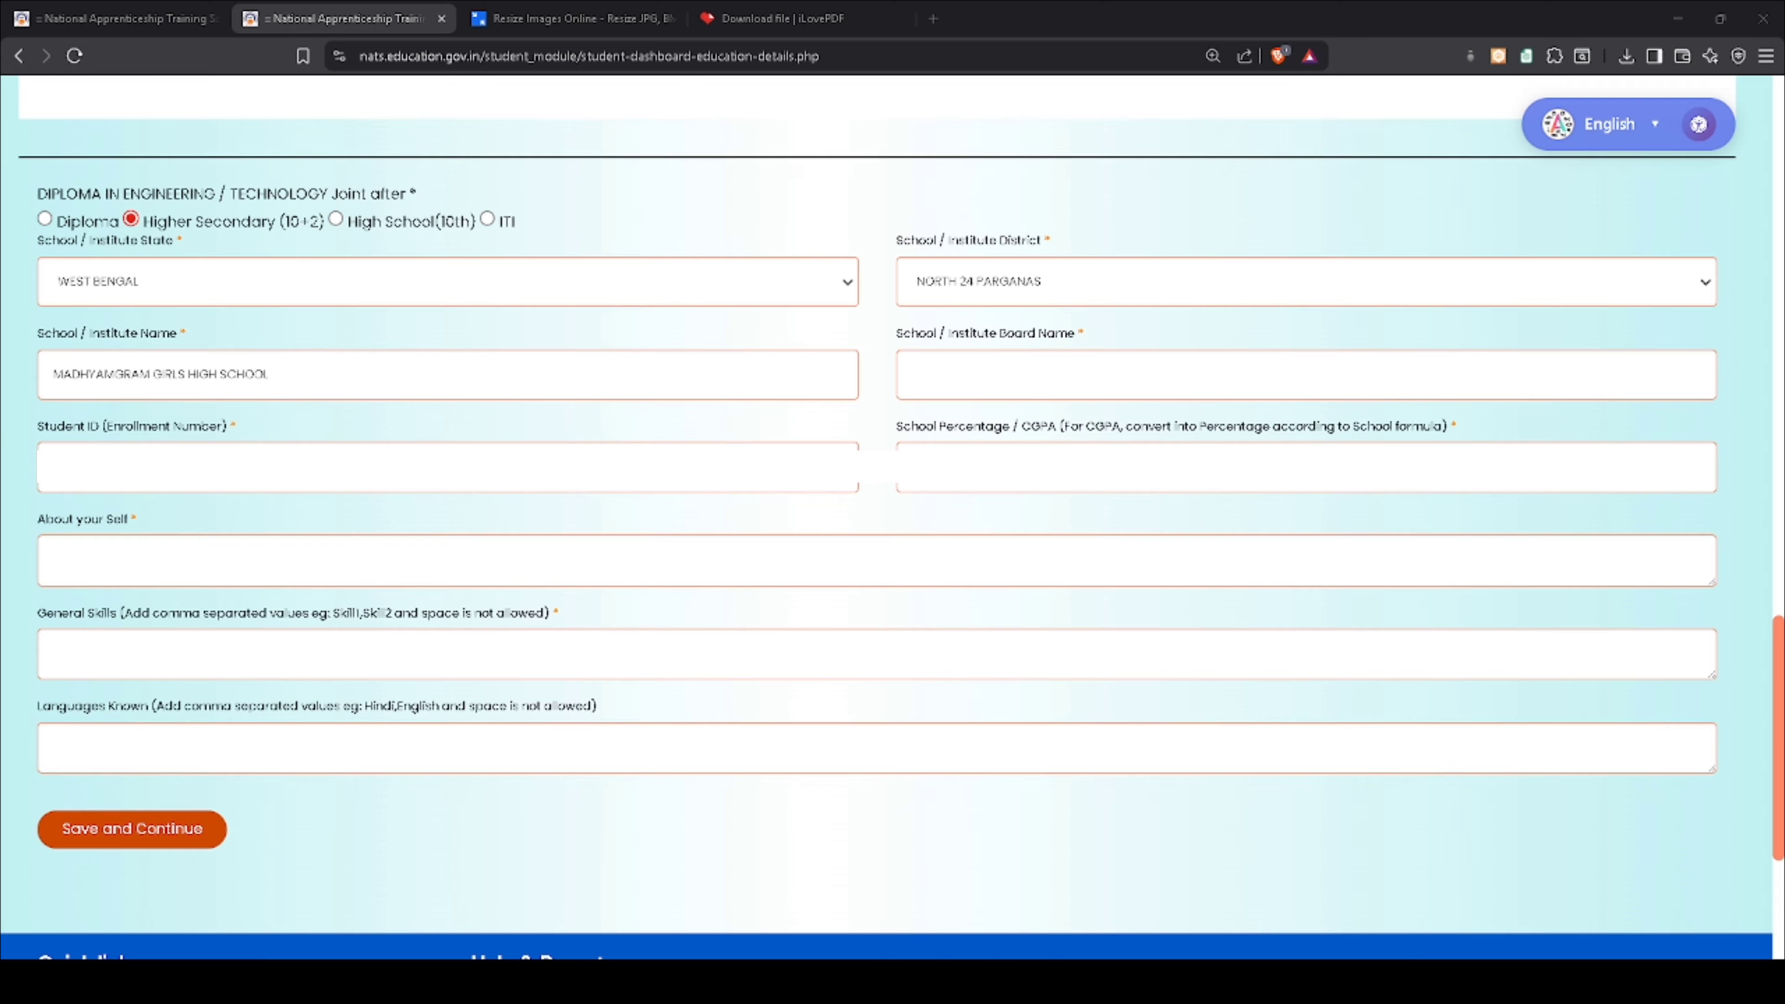
pyautogui.click(1011, 387)
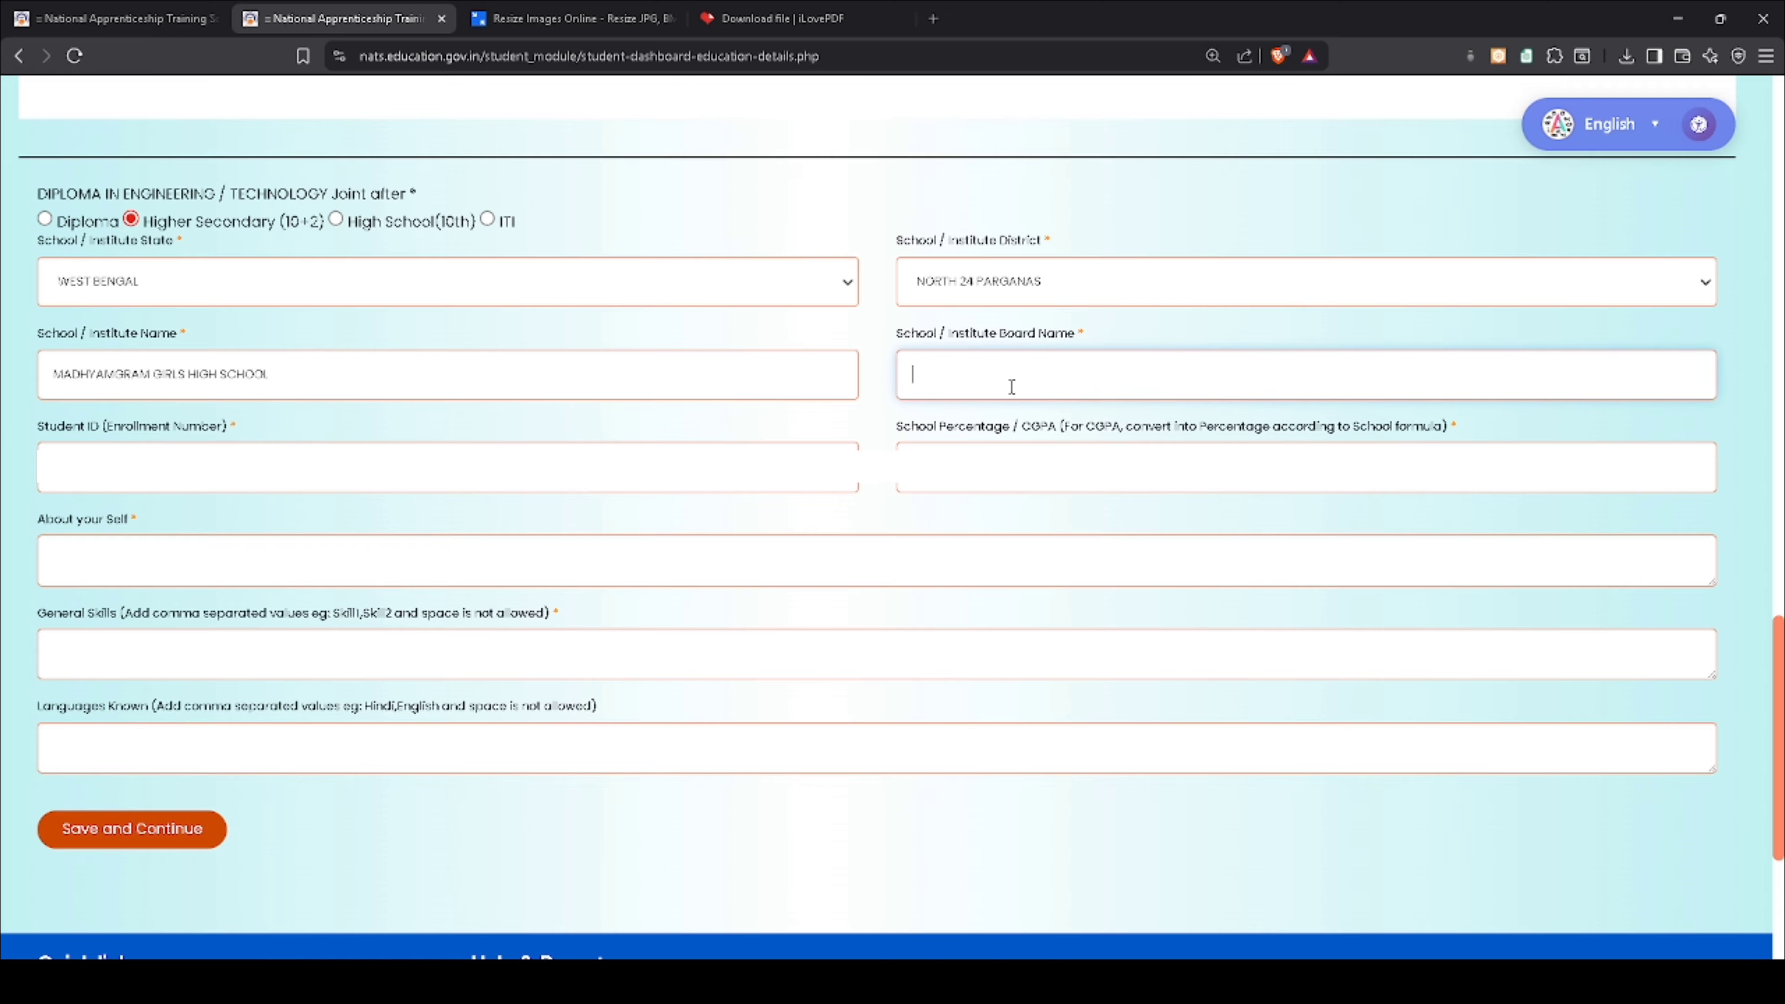
pyautogui.write('WEST BENGAL COUNCIL OF HIGHER SECONDARY EDUCATION')
pyautogui.click(621, 444)
# - Start entering the School Percentage, beginning with 7
pyautogui.hotkey('alt', 'Tab')
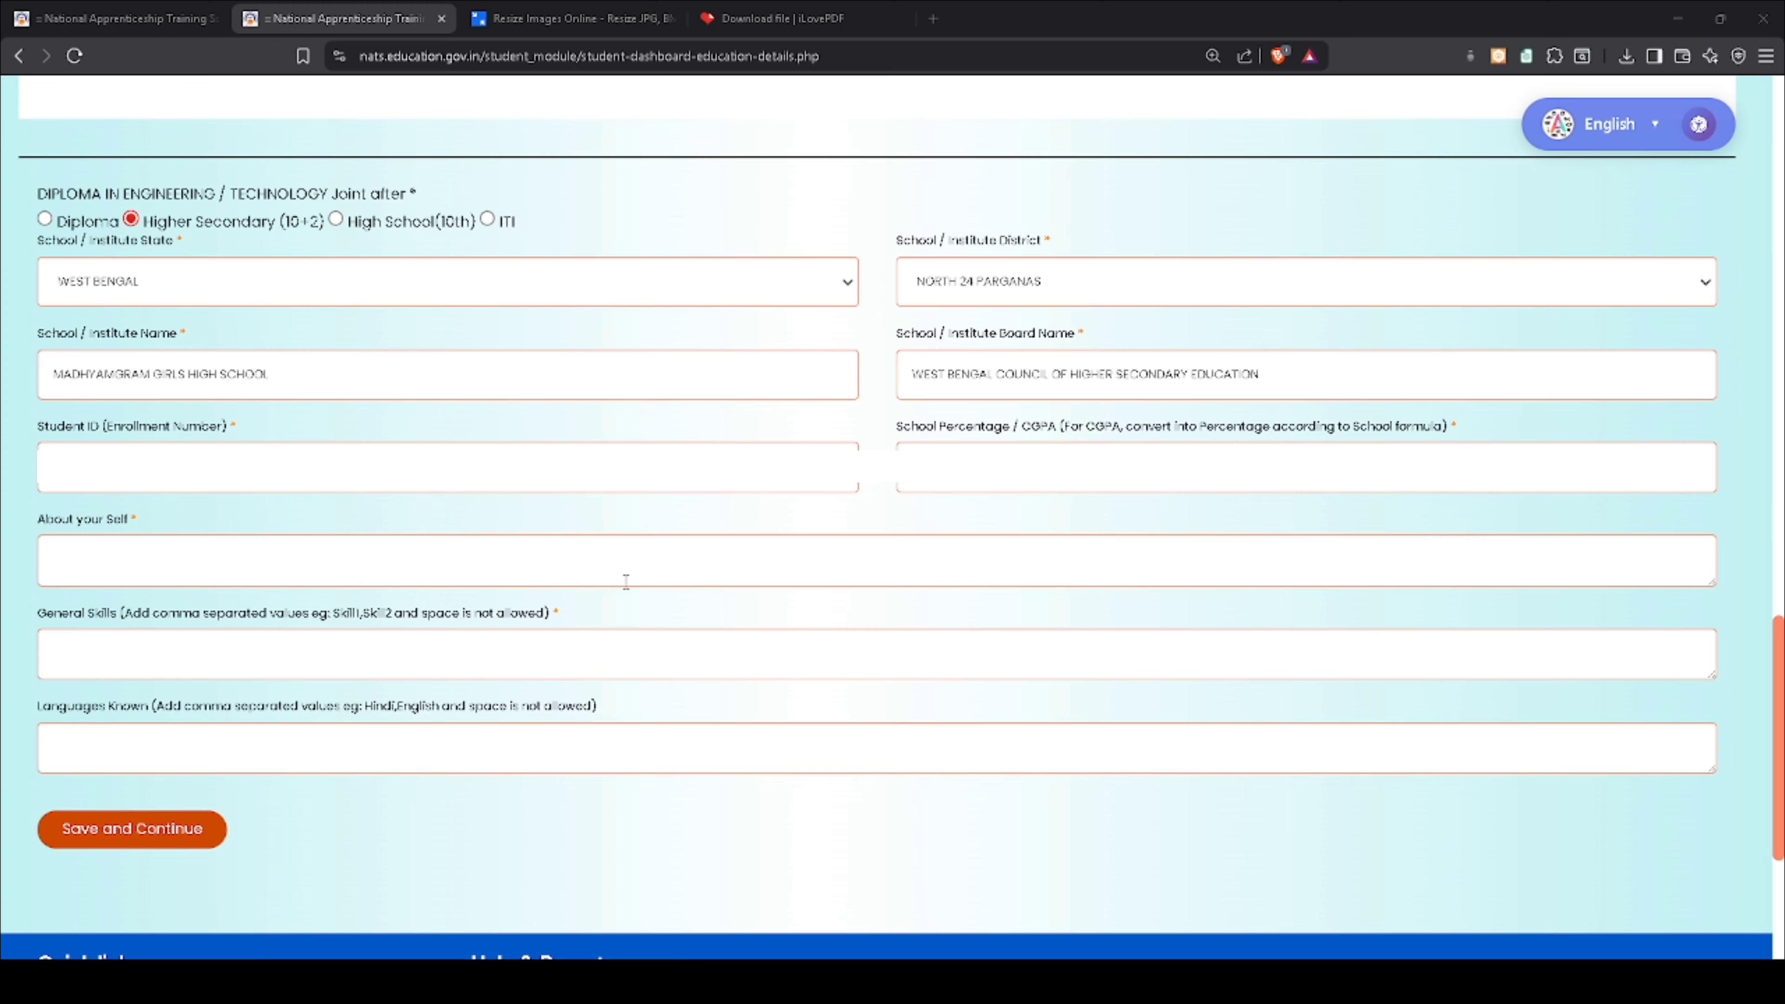
pyautogui.hotkey('alt', 'Tab')
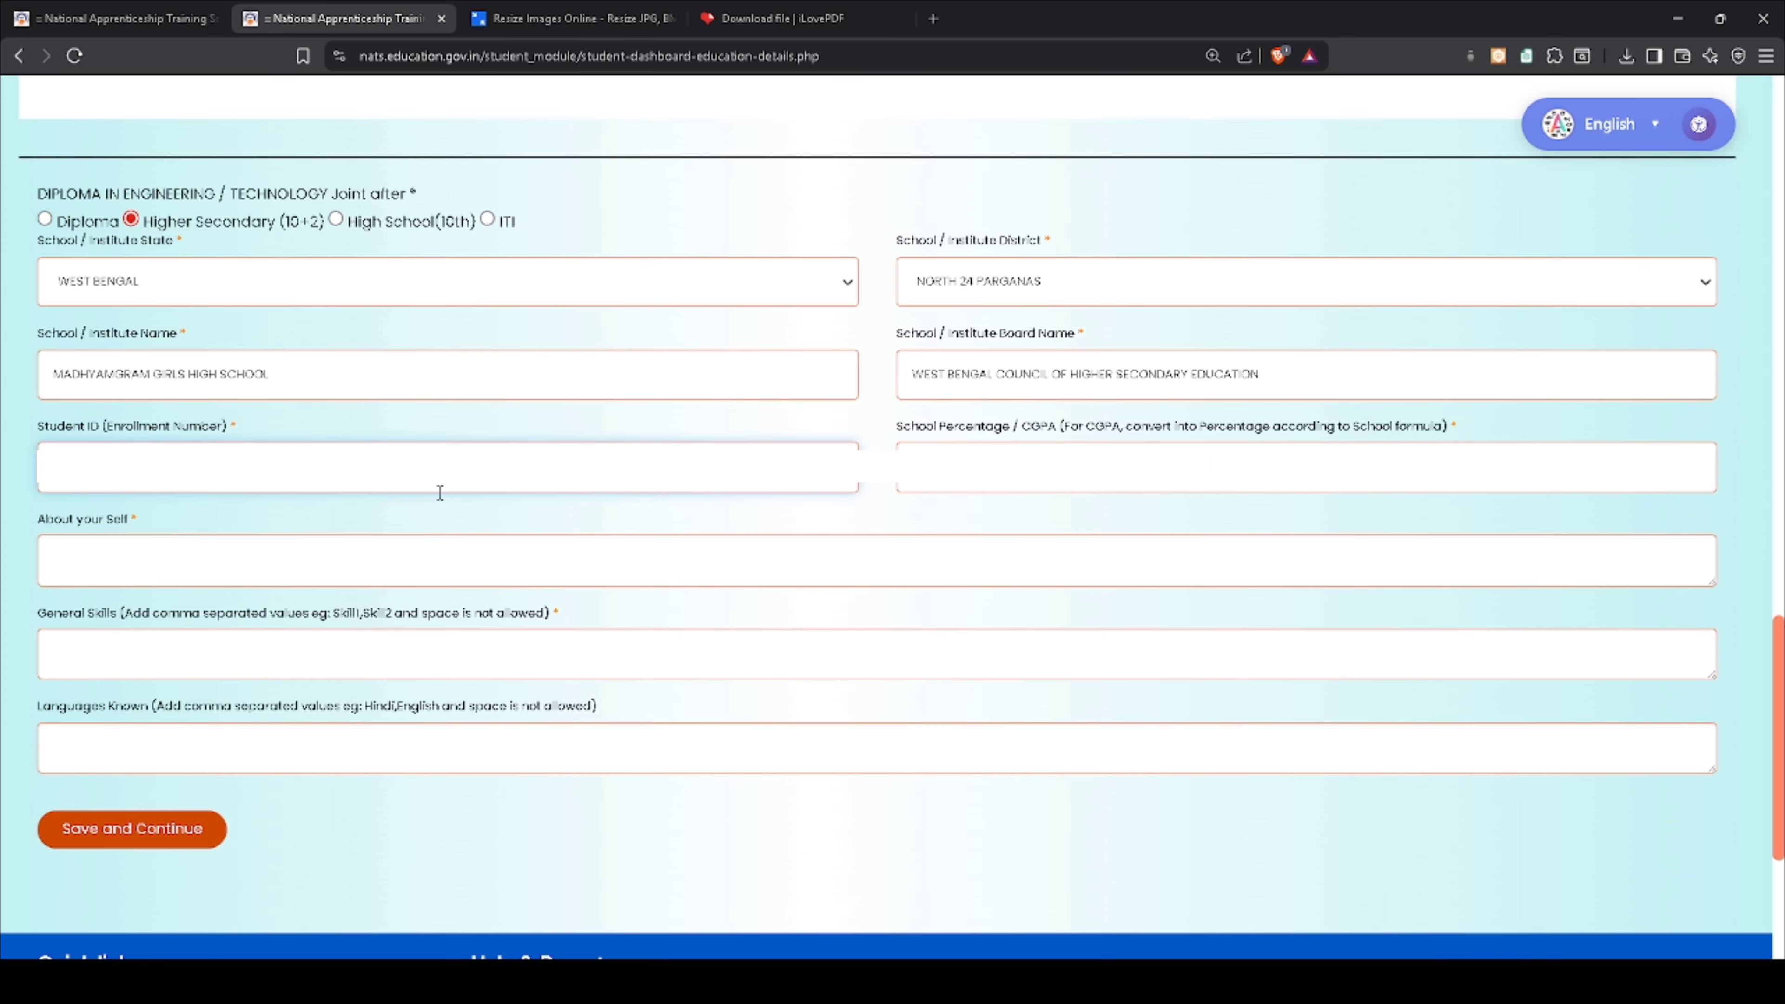
pyautogui.hotkey('alt', 'Tab')
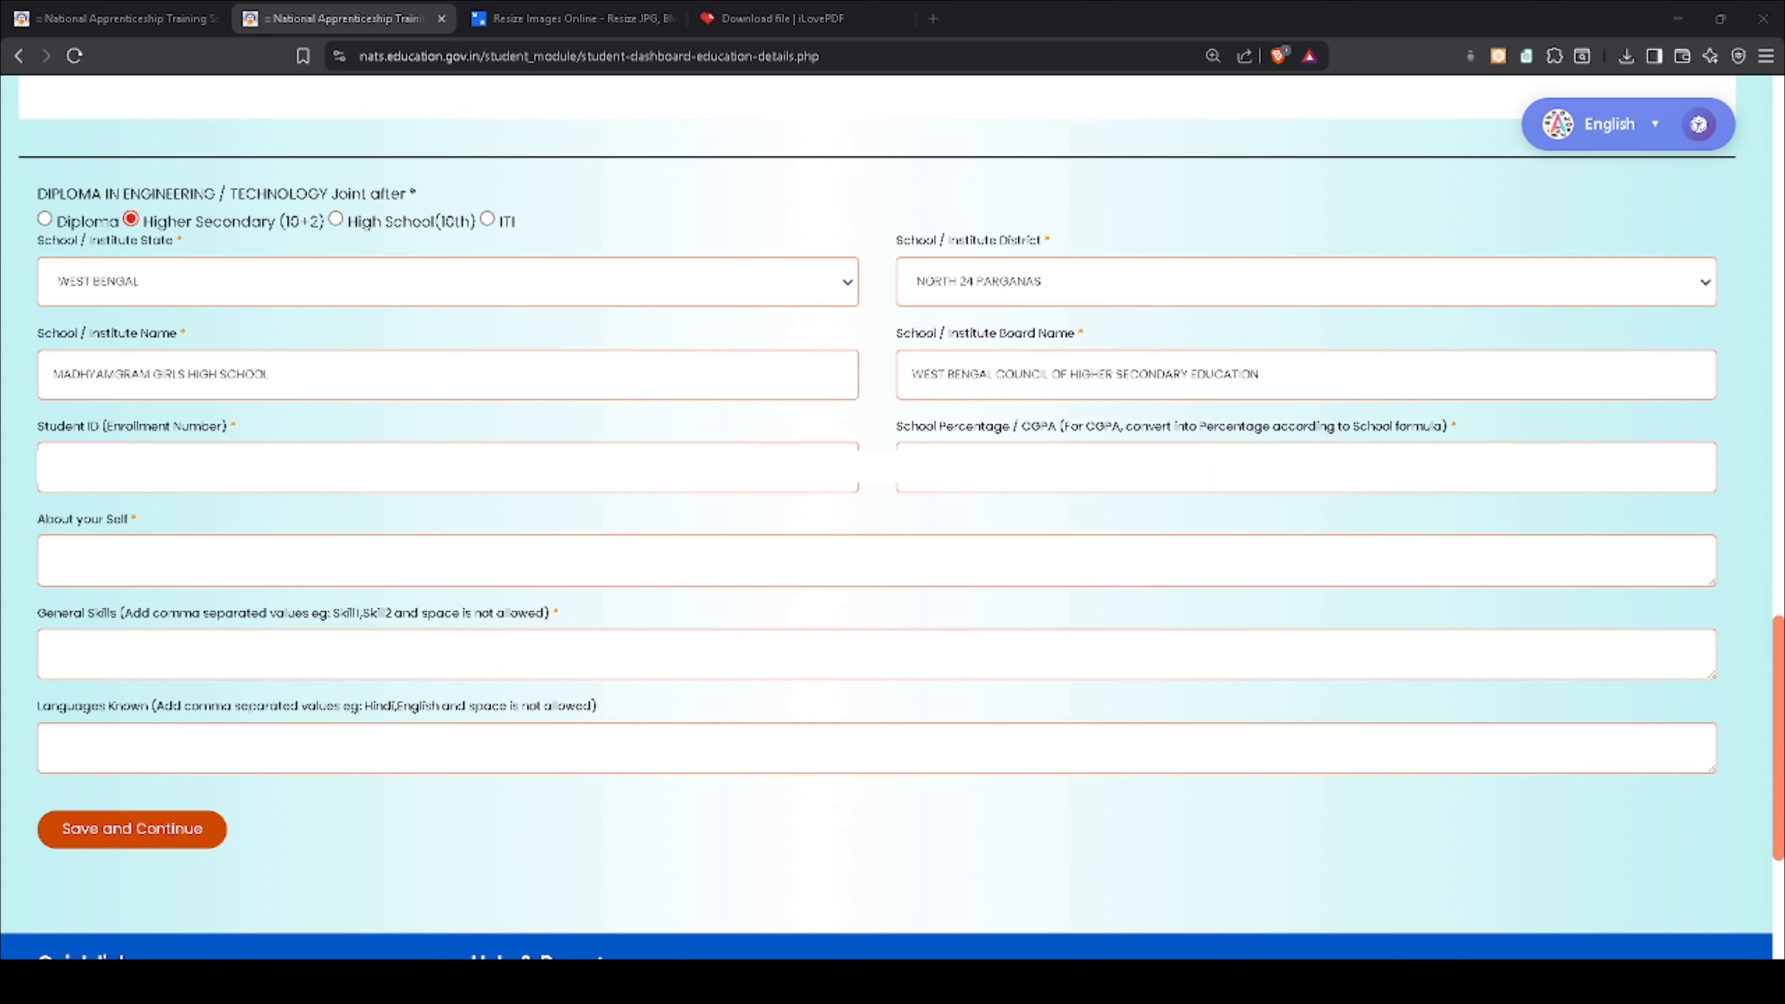
pyautogui.hotkey('alt', 'Tab')
pyautogui.press('Tab')
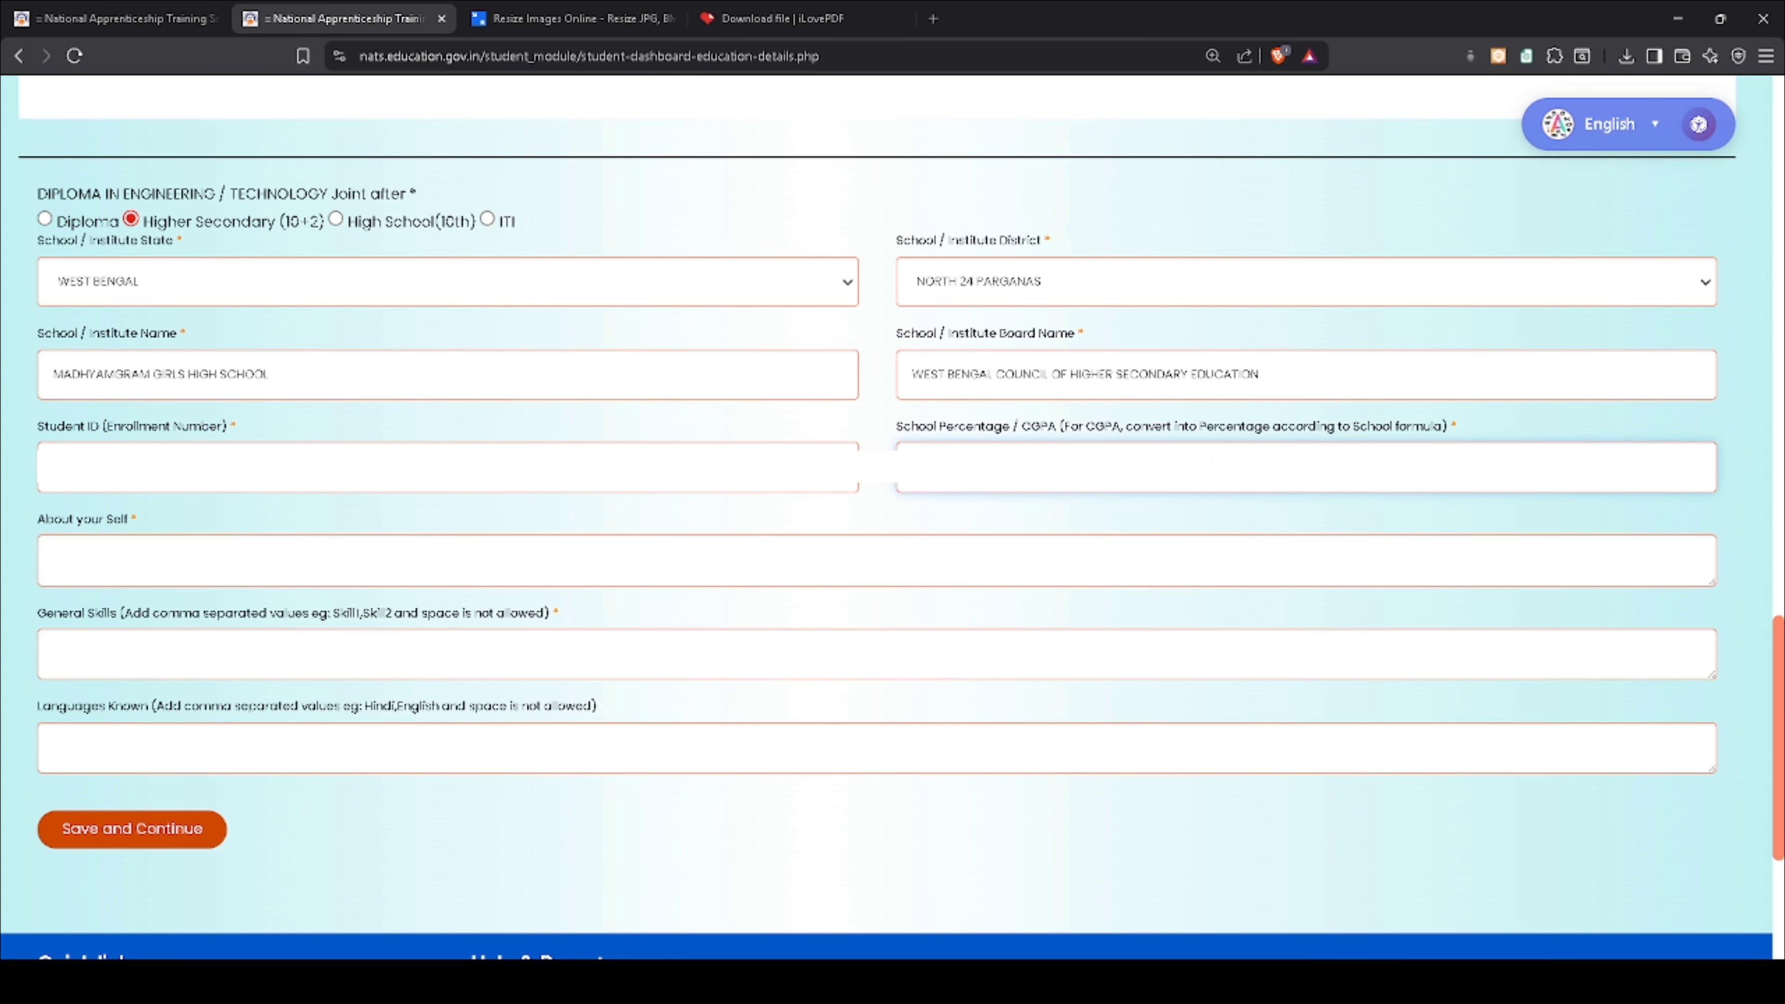
pyautogui.write('7')
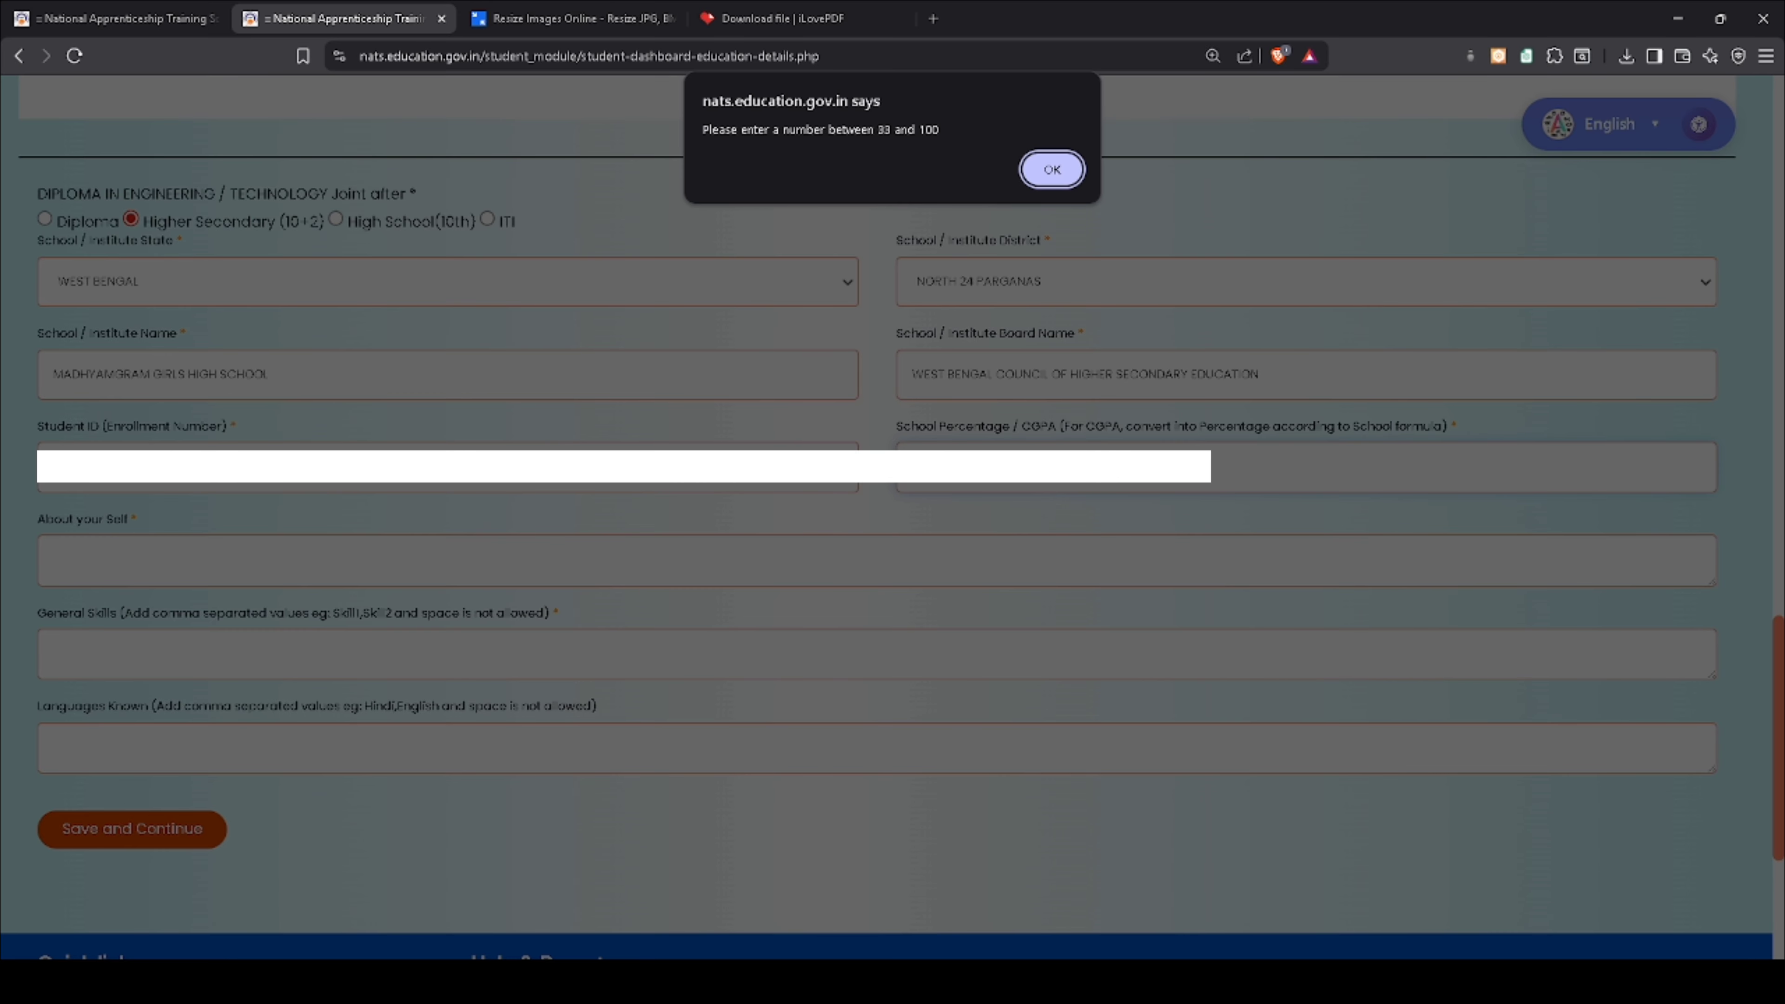
# - Dismiss the 33–100 alert and paste the self-description into About your Self
pyautogui.click(1050, 174)
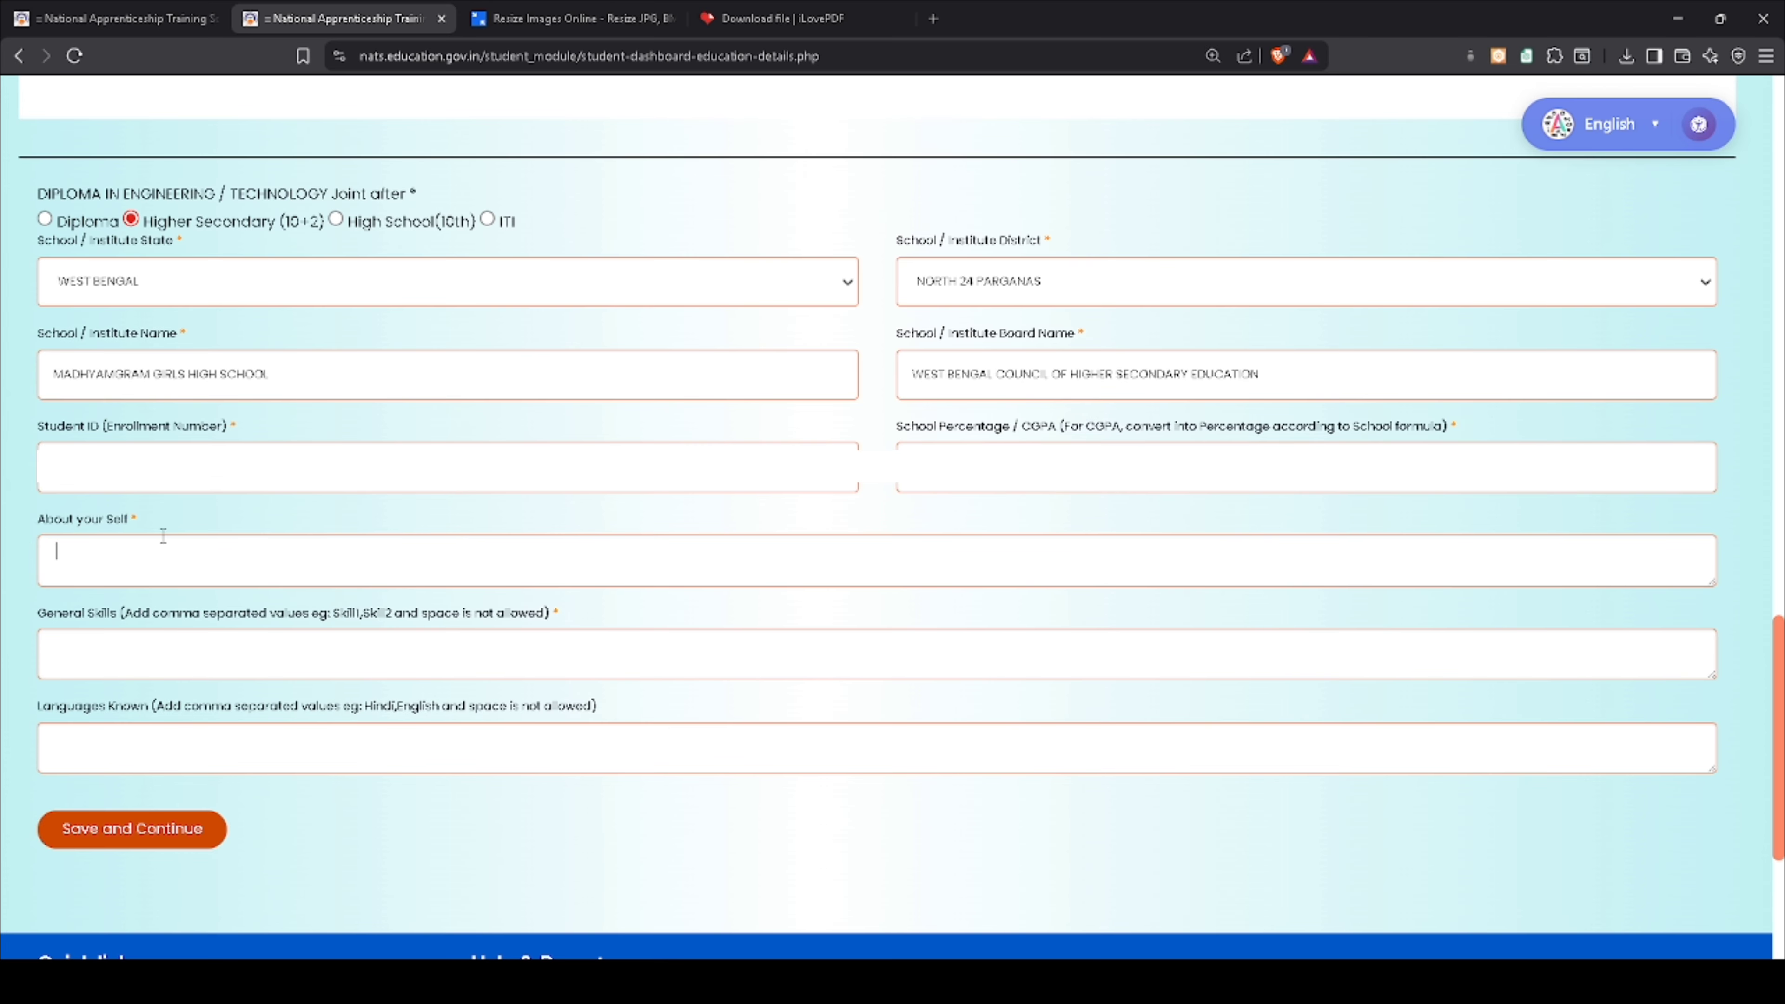
pyautogui.click(204, 555)
pyautogui.write('I LIKE SOLVING PROBLEMS AND WORK FOR MY SELF GROWTH')
pyautogui.click(203, 553)
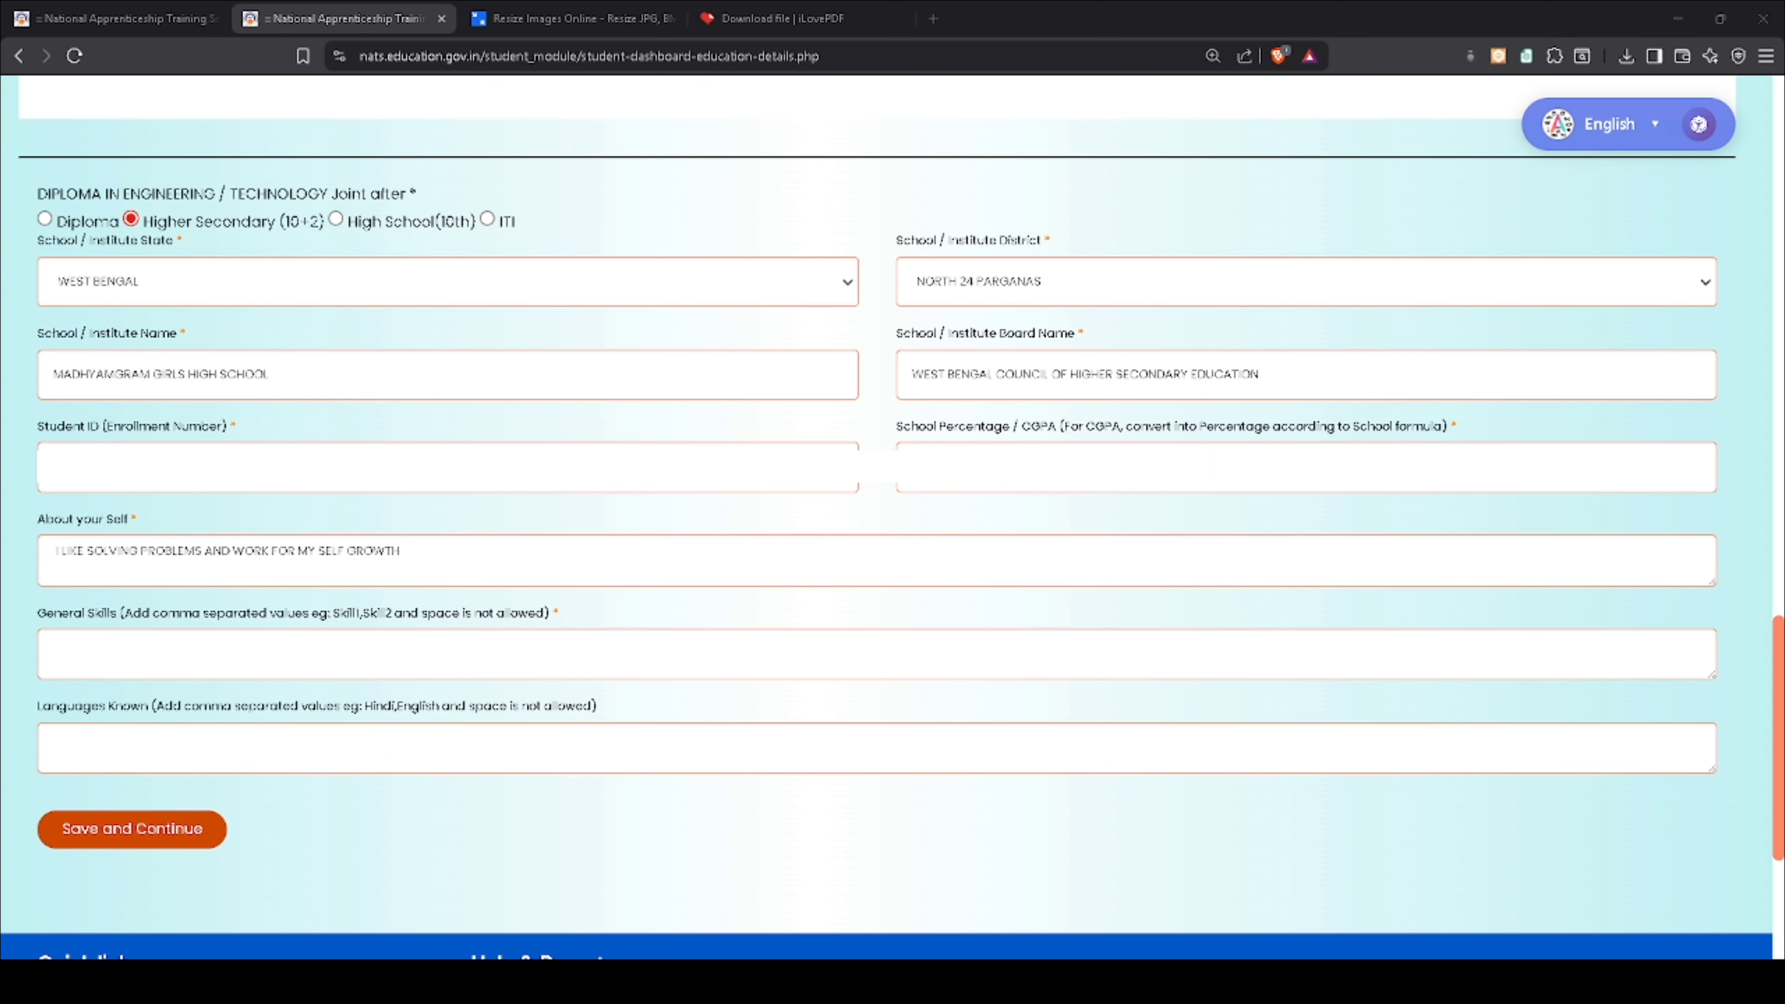
# - Paste the skills list into General Skills, retrying after invalid-character warnings
pyautogui.write('CODING,MANAGINGTASKS')
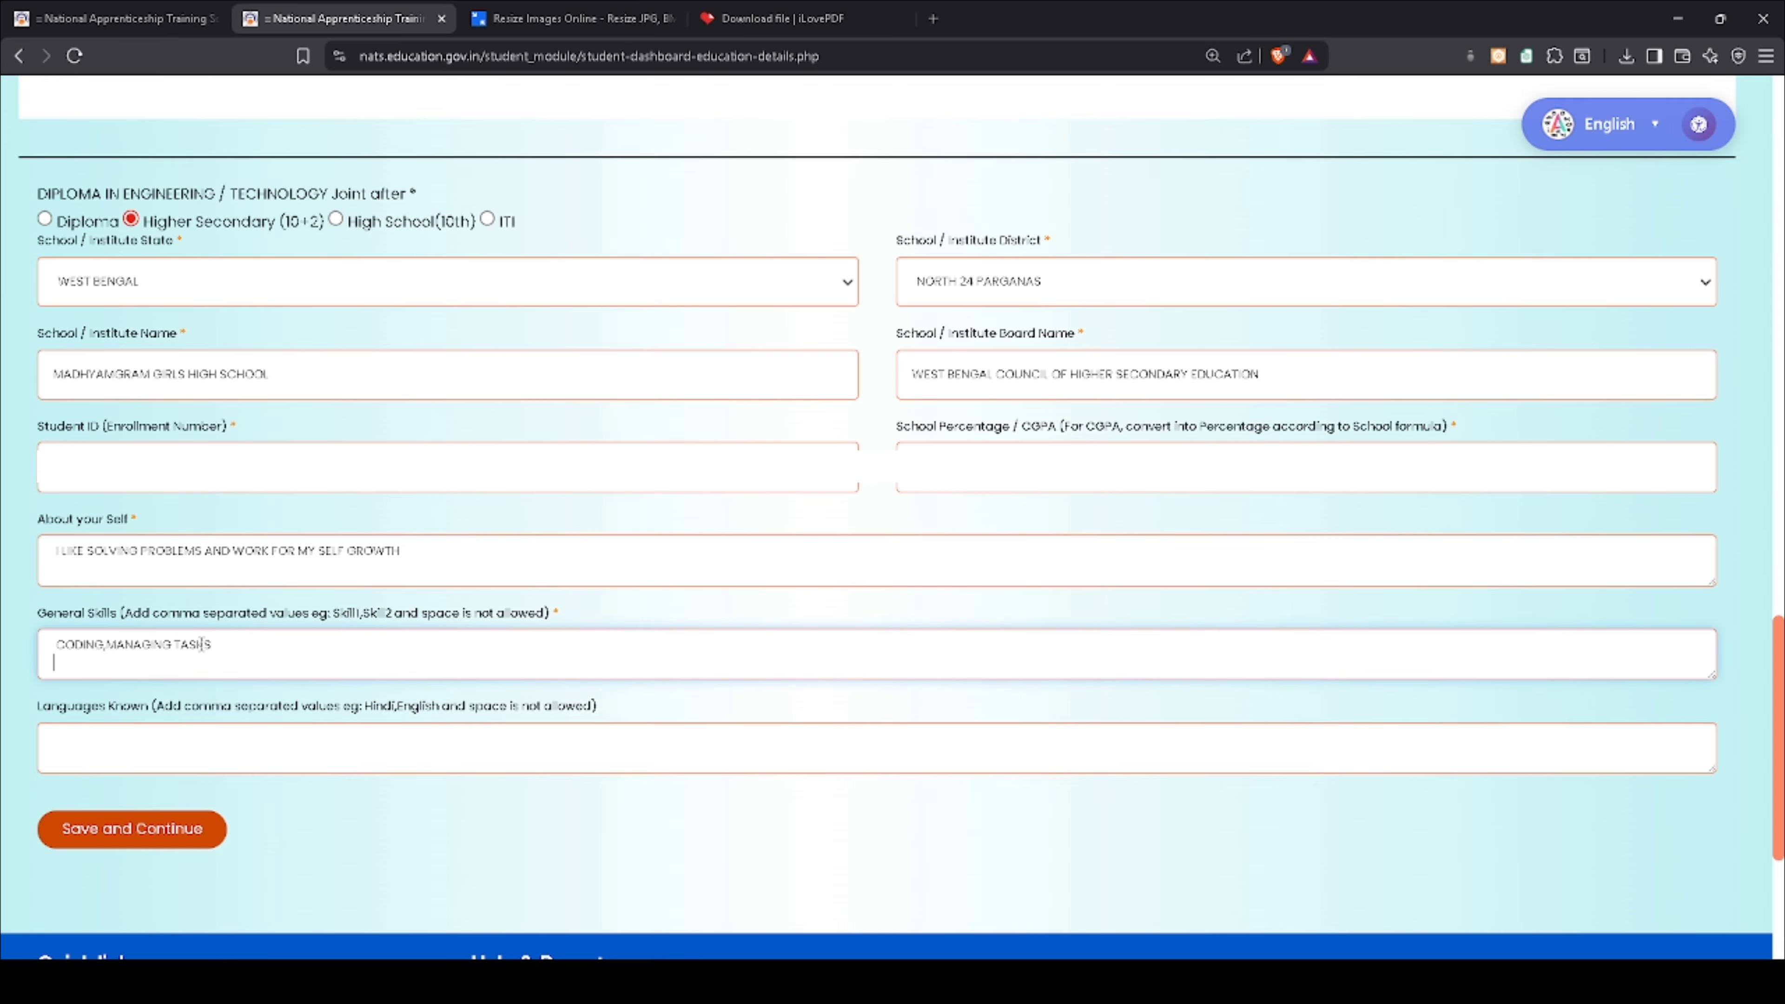
pyautogui.click(238, 689)
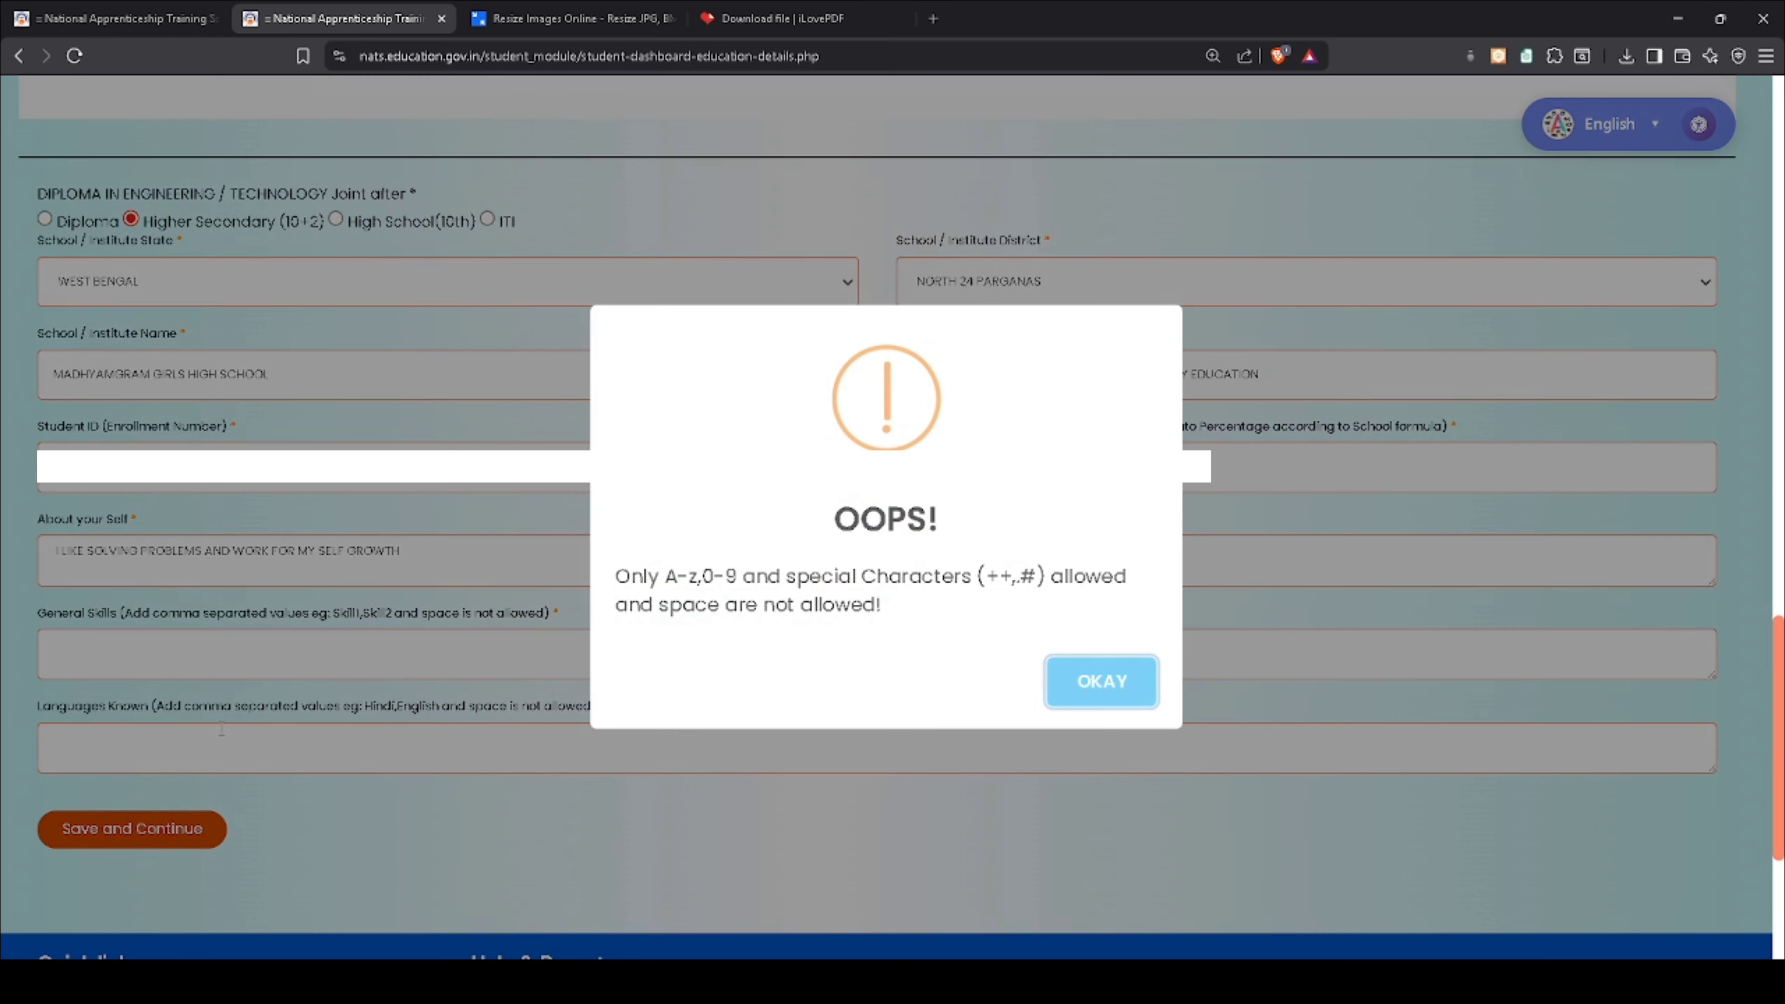
pyautogui.click(1080, 687)
pyautogui.click(264, 654)
pyautogui.write('CODING,MANAGING TASKS')
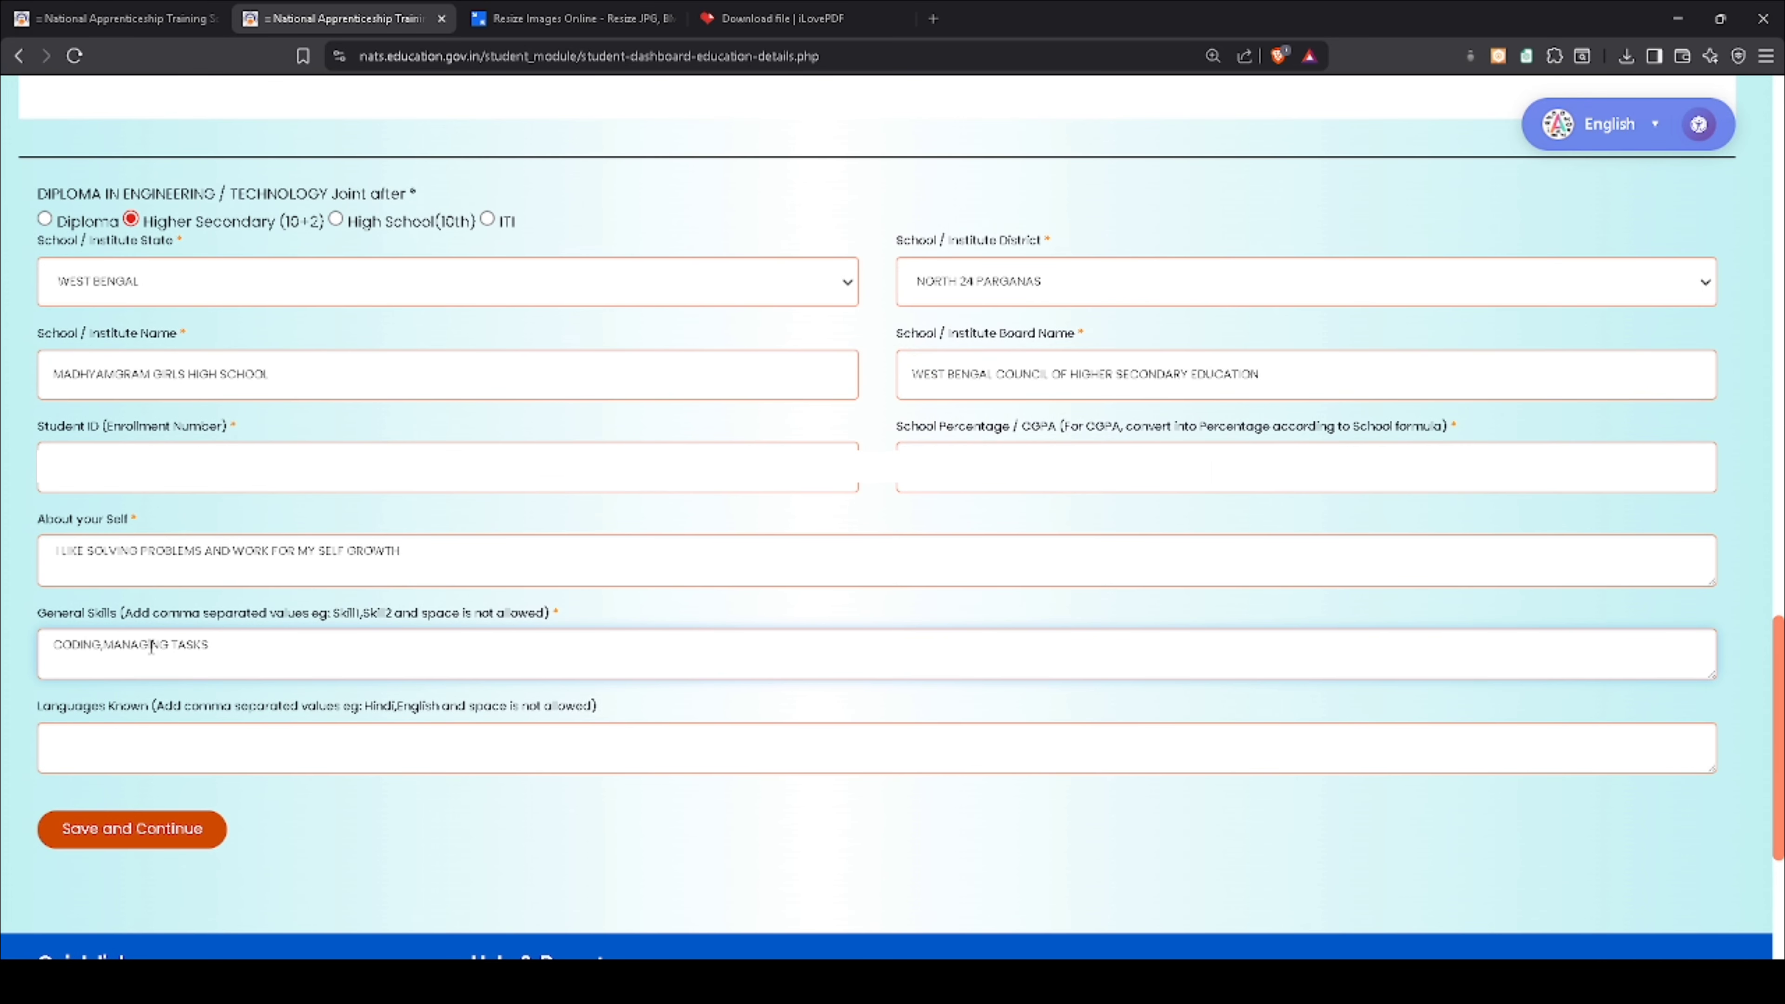
pyautogui.click(172, 647)
pyautogui.press('BackSpace')
pyautogui.click(41, 649)
pyautogui.click(212, 721)
pyautogui.click(1086, 693)
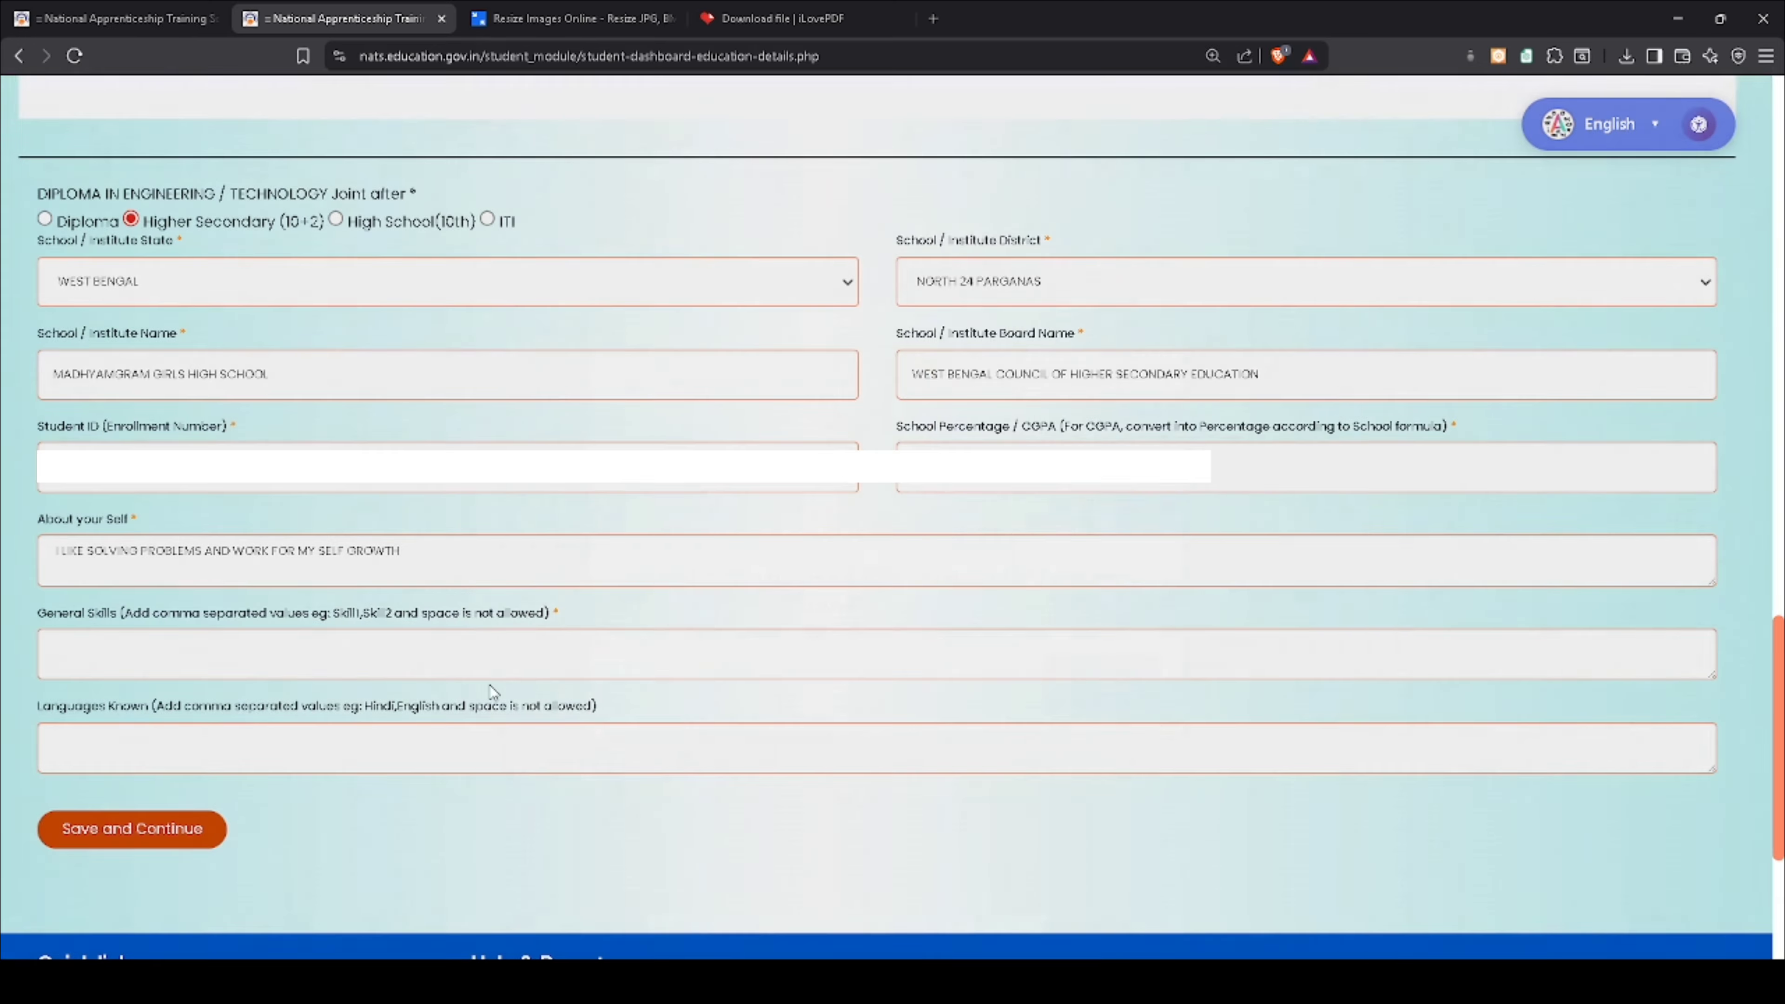
pyautogui.click(243, 657)
pyautogui.write('CODING,MANAGING TASKS')
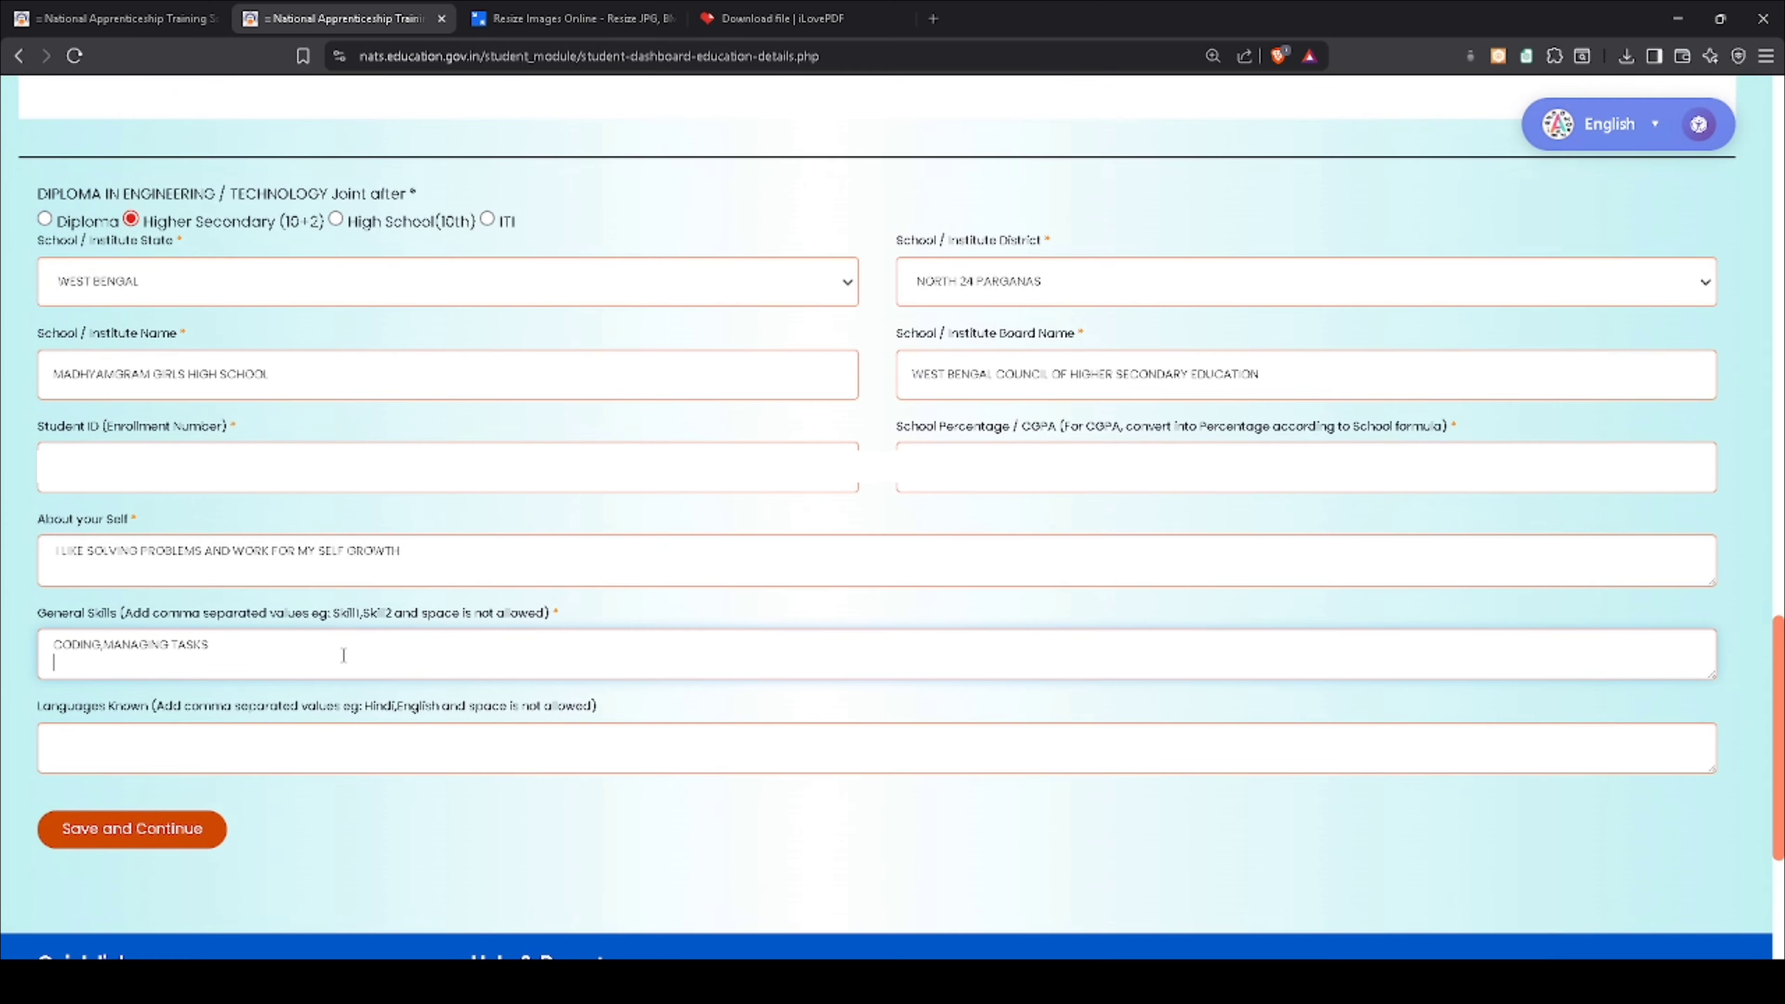
pyautogui.click(175, 645)
pyautogui.press('BackSpace')
pyautogui.click(54, 645)
# - Retype General Skills manually as CODING,MANAGINGTASKS
pyautogui.click(228, 647)
pyautogui.press('Return')
pyautogui.press('BackSpace')
pyautogui.click(192, 737)
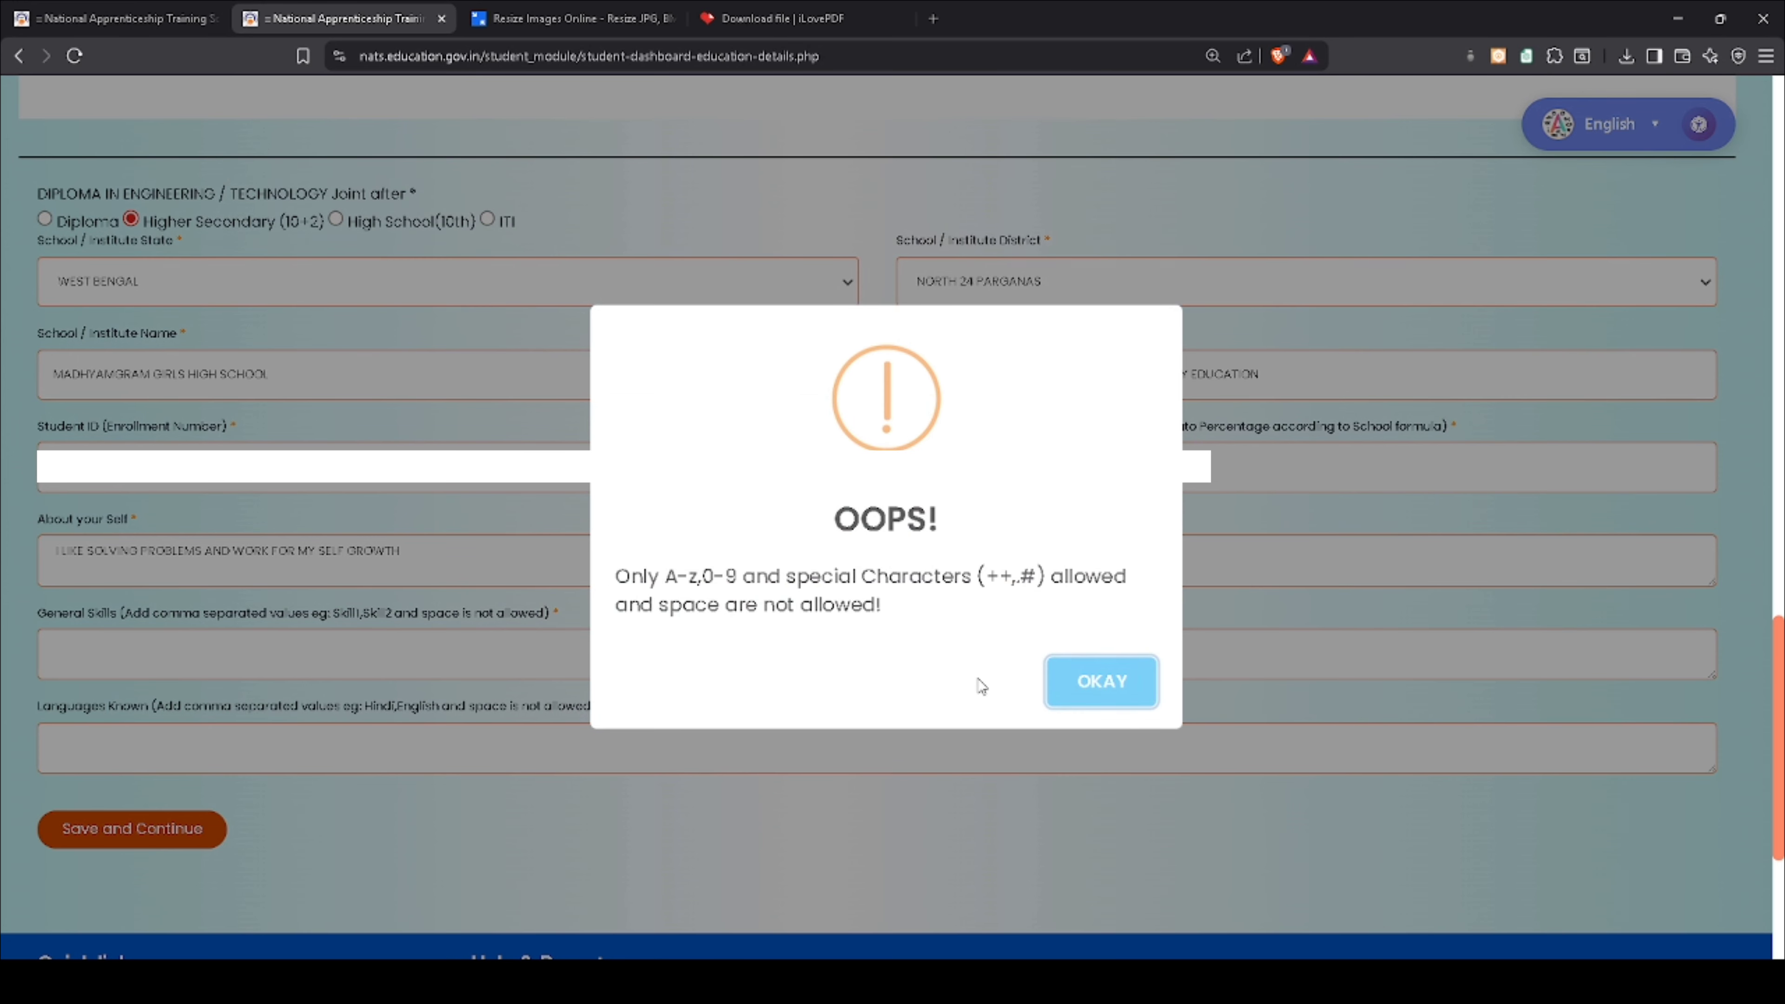
pyautogui.click(1102, 681)
pyautogui.click(374, 642)
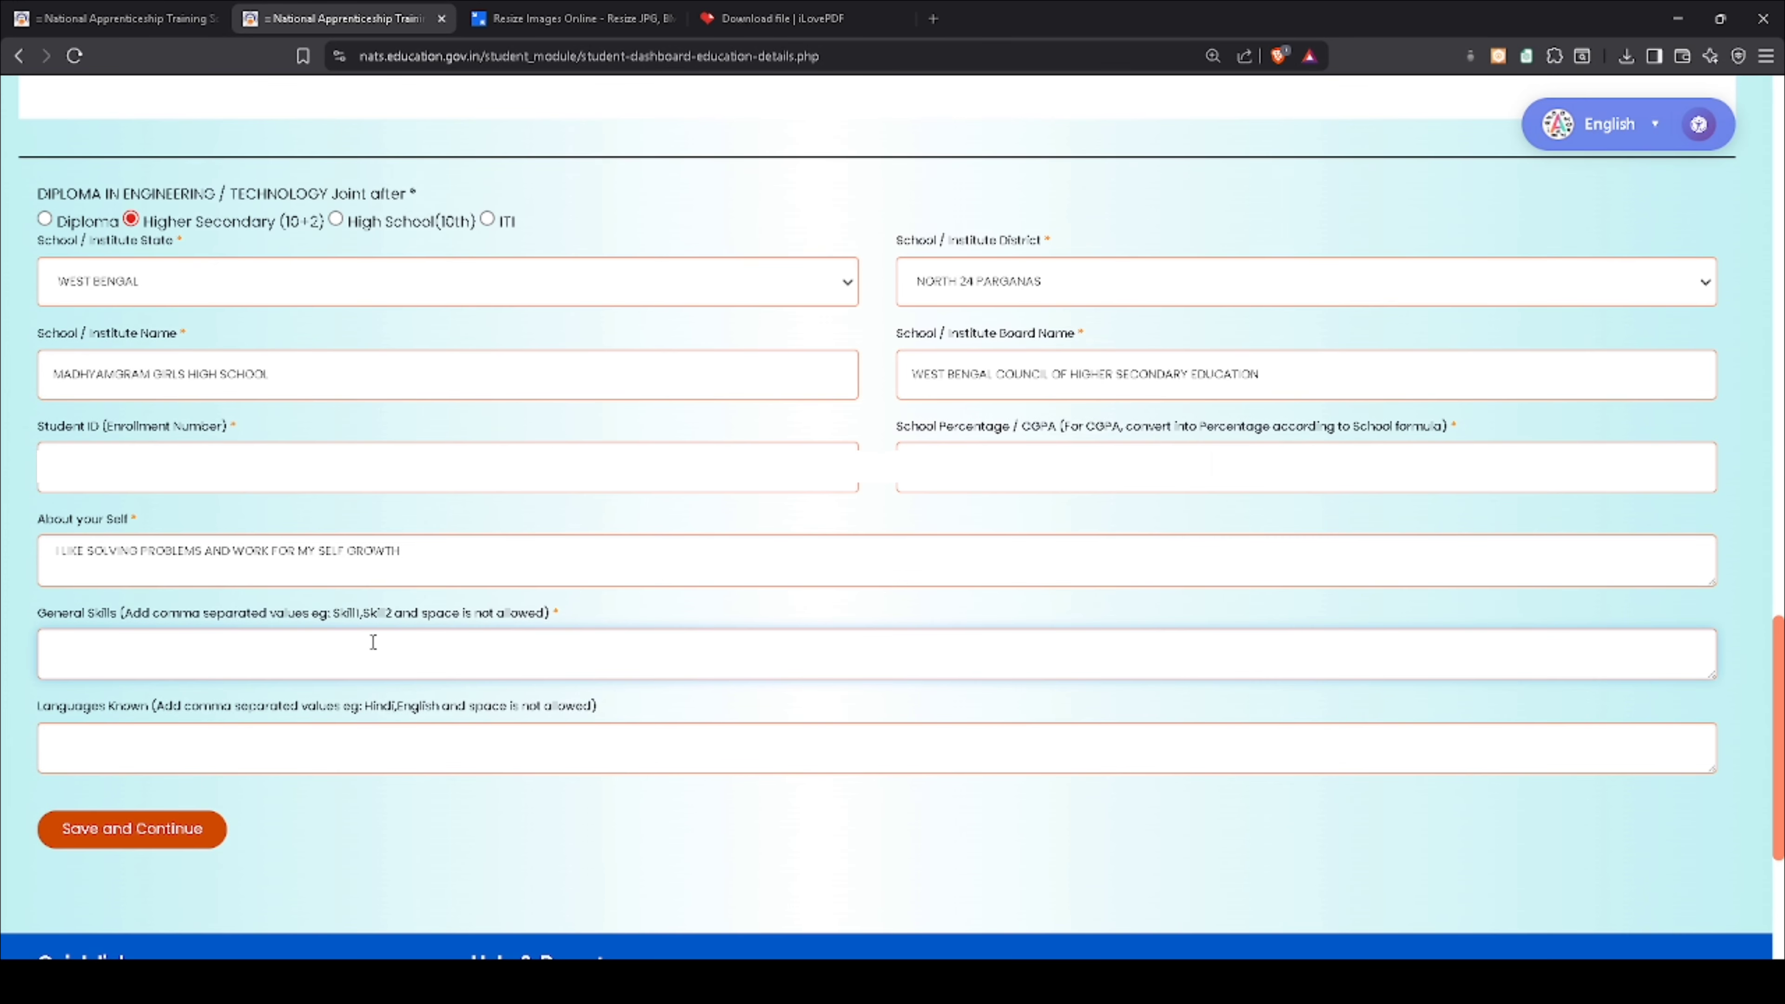
pyautogui.write('C')
pyautogui.write('C')
pyautogui.write('OAD')
pyautogui.press('BackSpace')
pyautogui.press('BackSpace')
pyautogui.write('DING,MANAGINGTASKS')
# - Enter Languages Known as ENGLISH,BENGALI,HINDI and save the education details
pyautogui.click(220, 760)
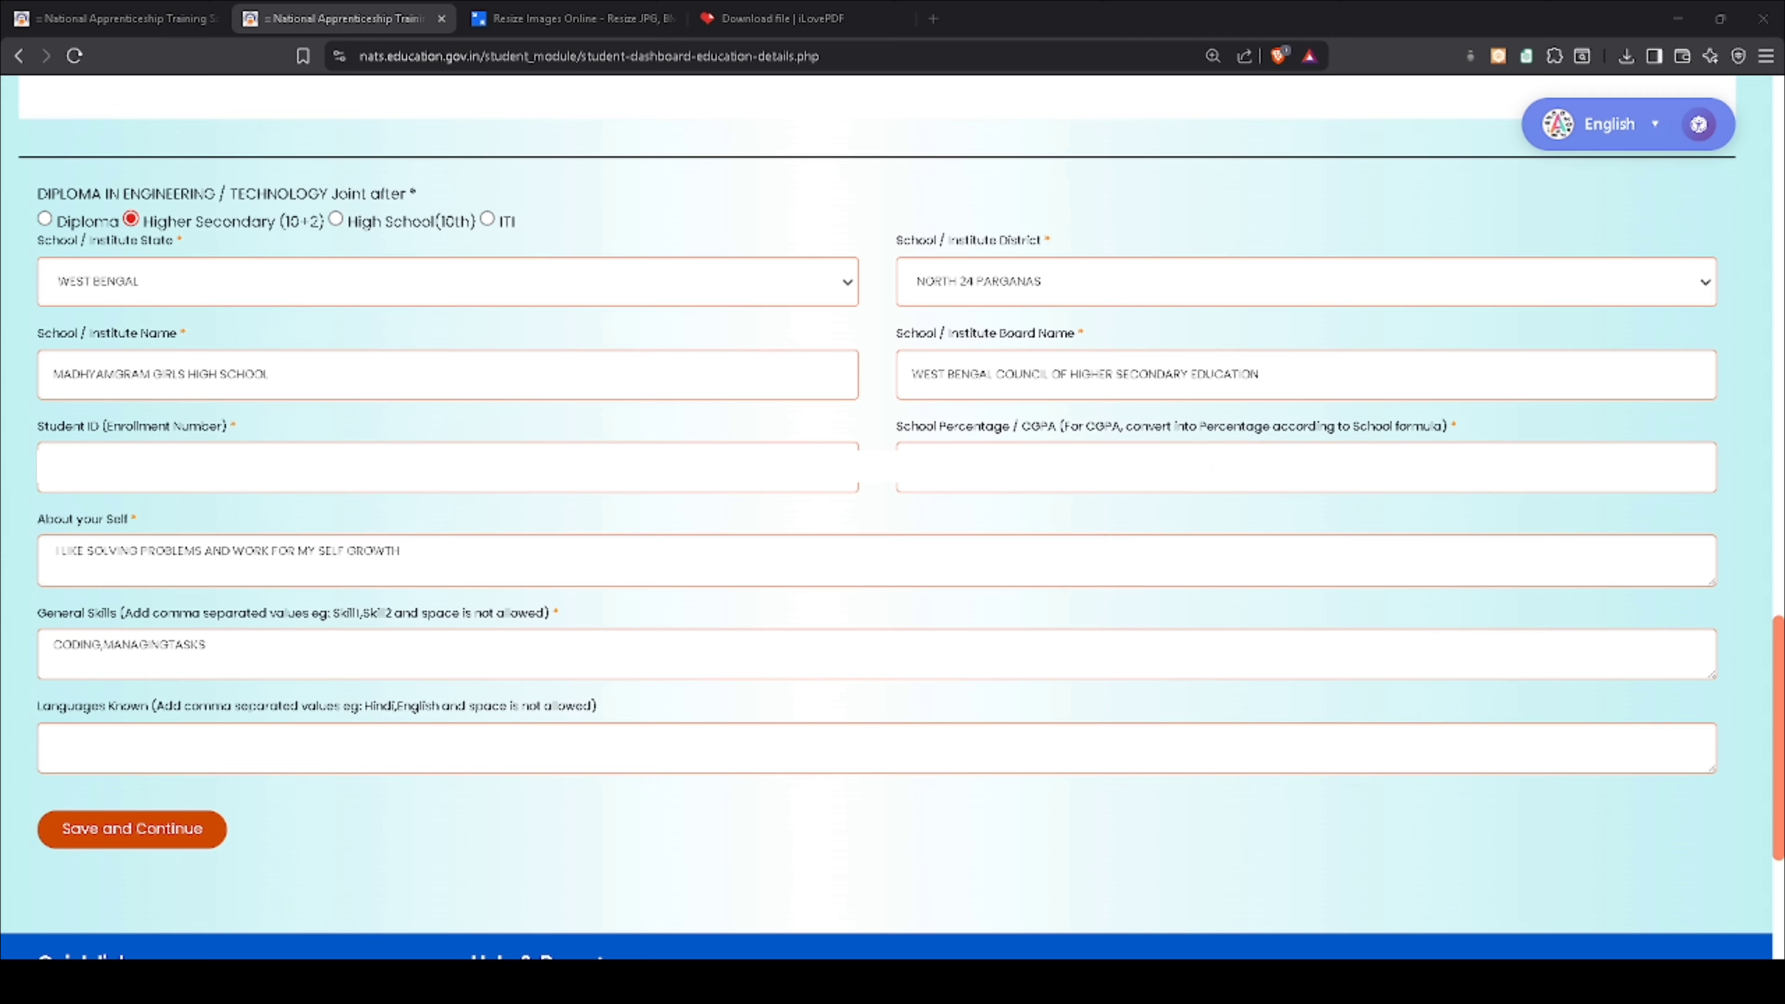
pyautogui.write('ENGLISH,BENGALI,HINDI')
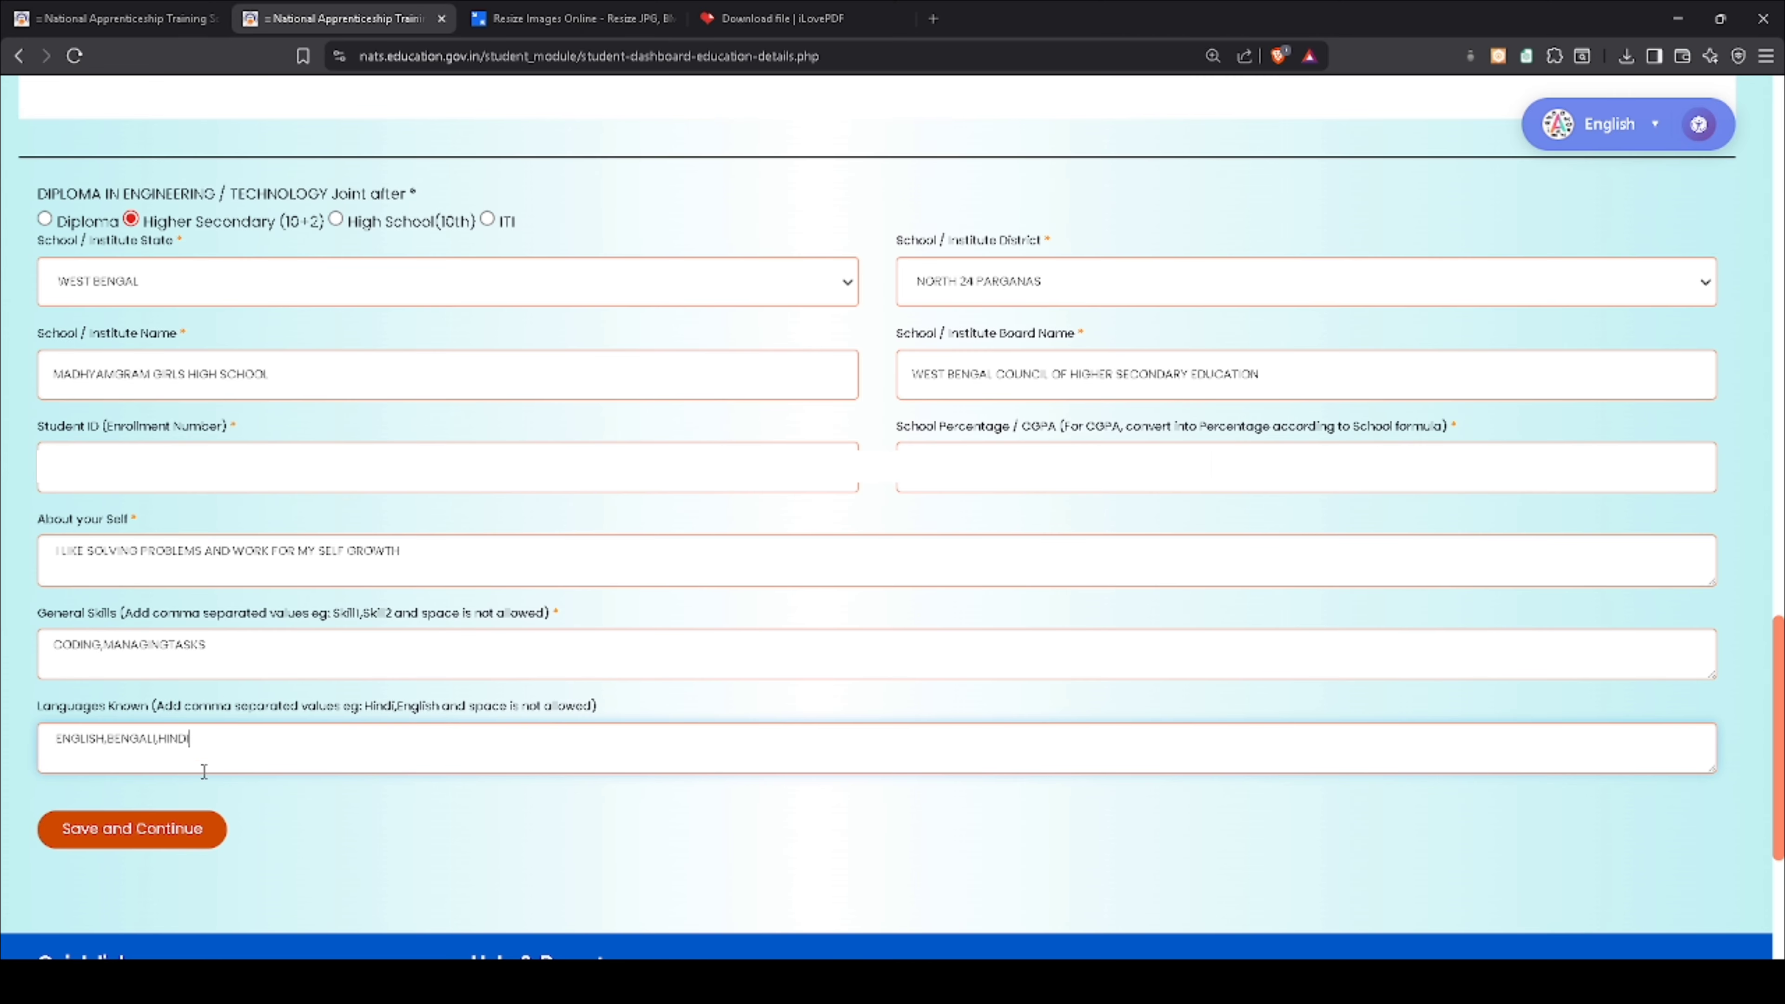
pyautogui.click(162, 841)
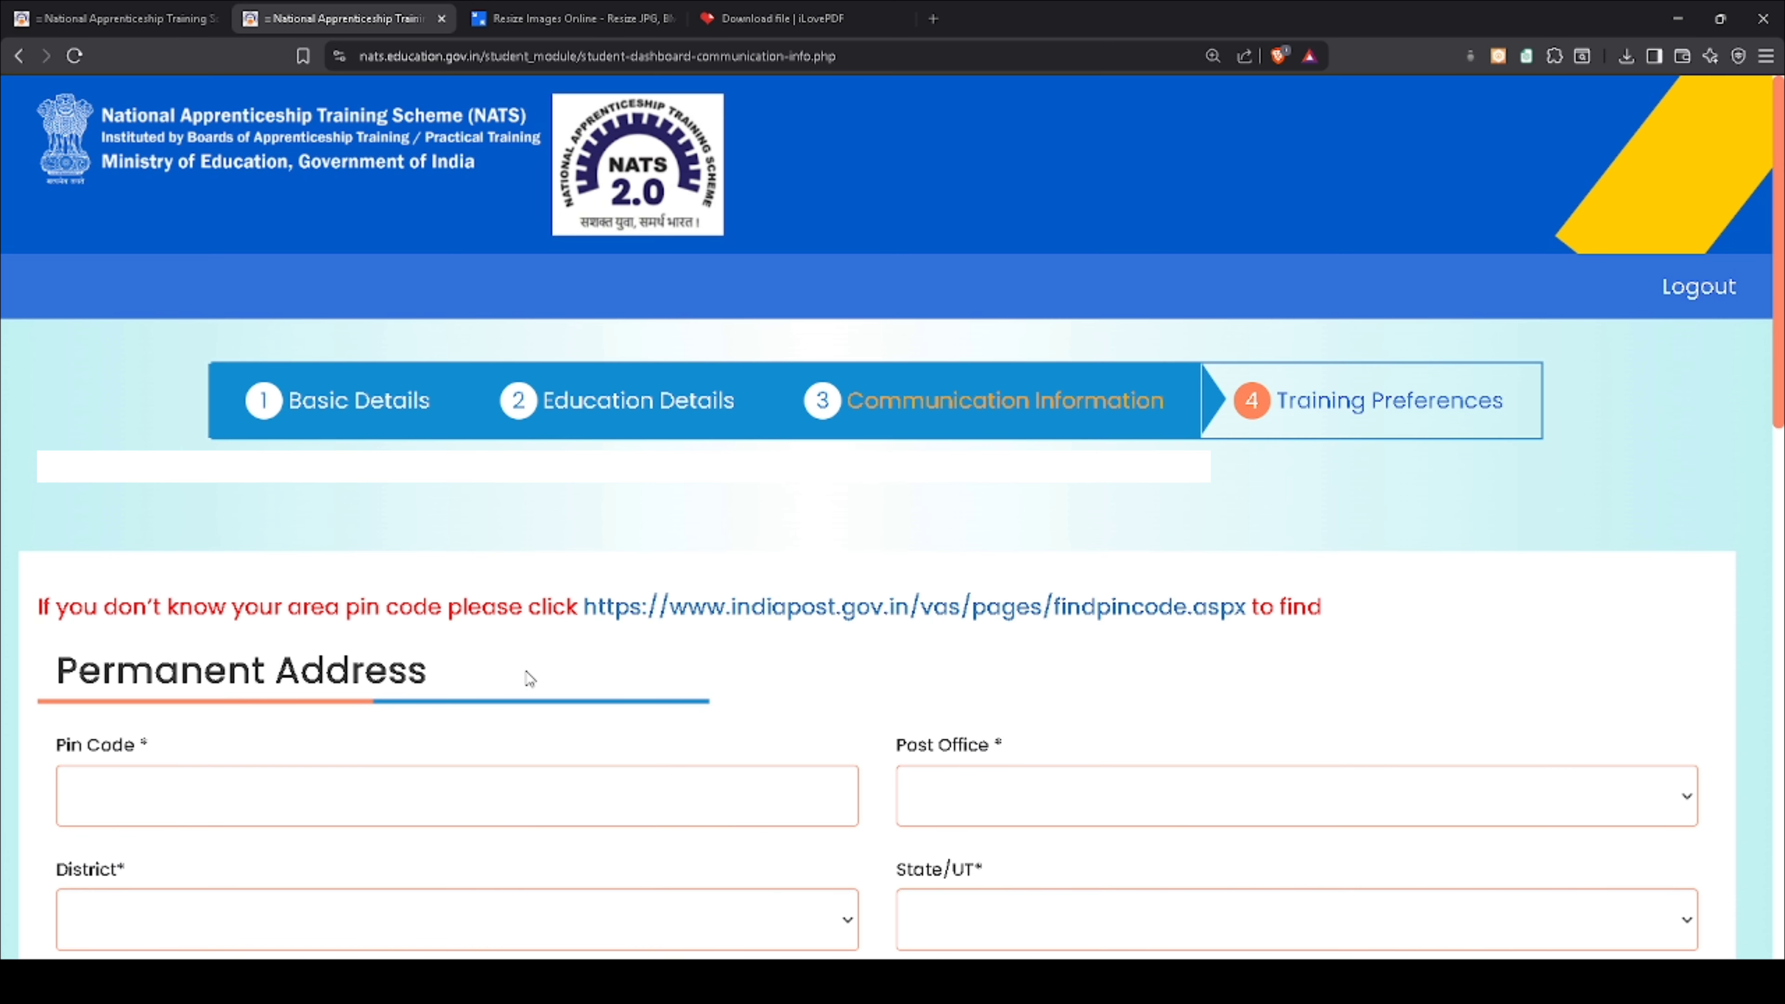
# - Zoom out, enter the permanent pin code, and pick the matching post office
pyautogui.scroll(-1, 527, 675)
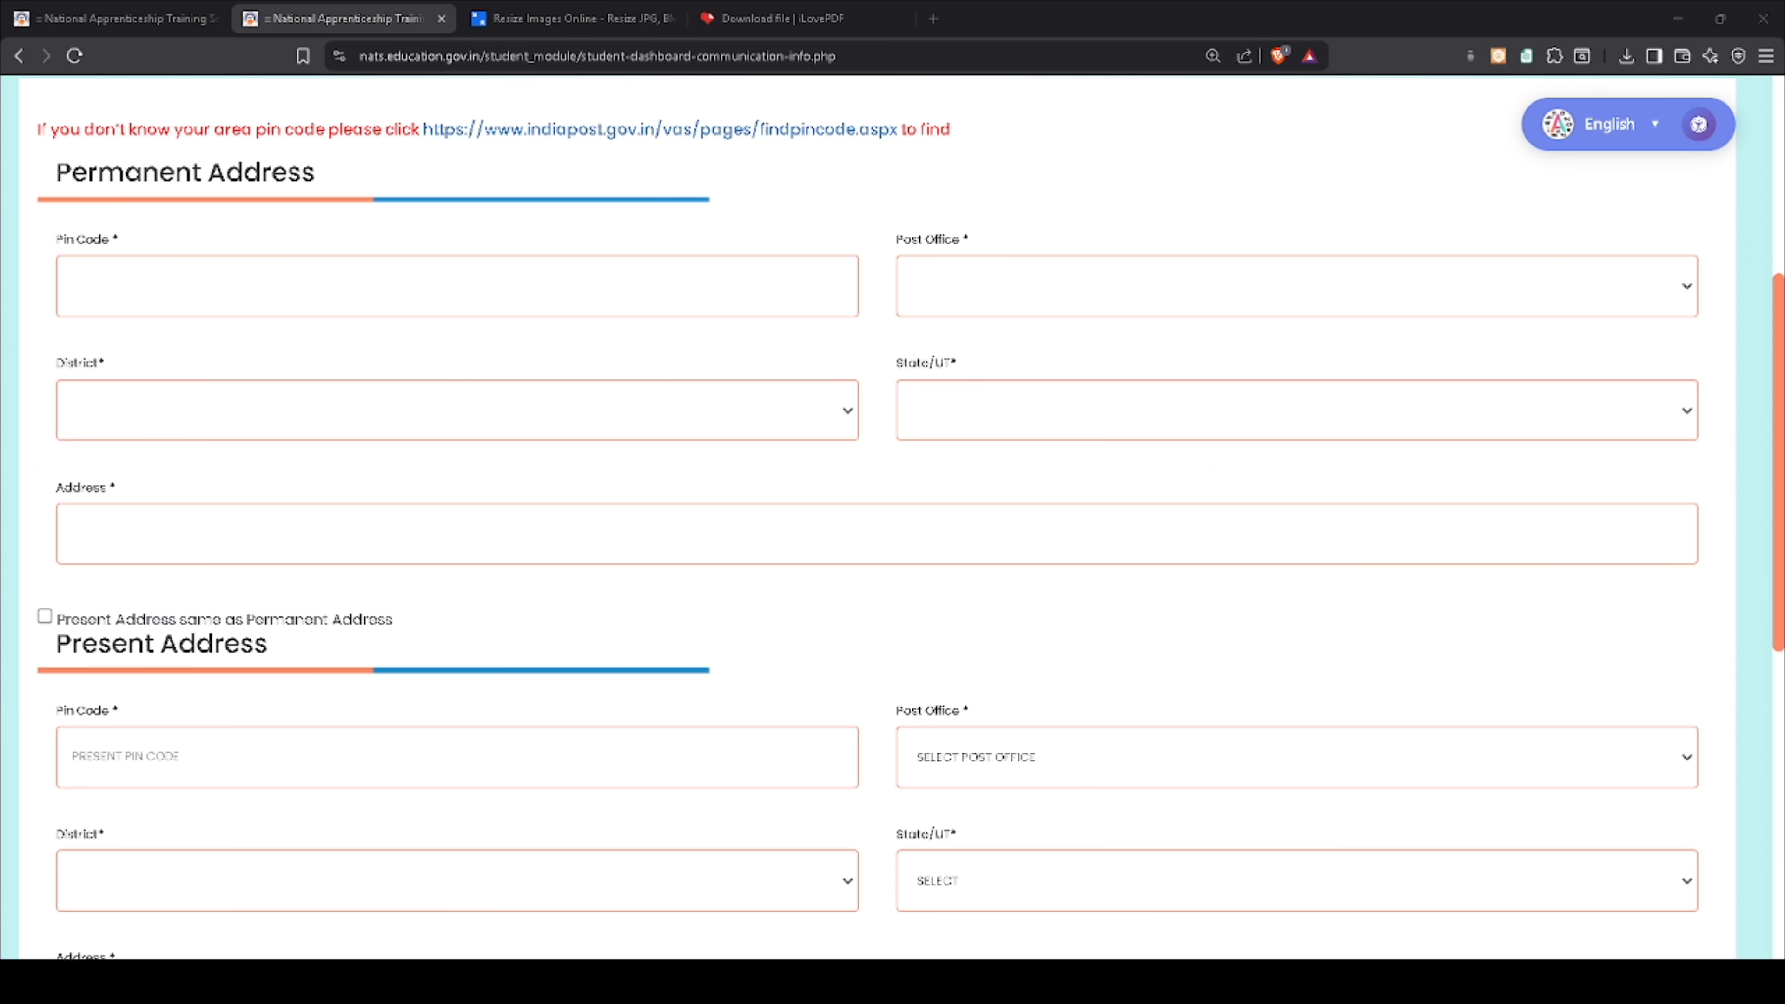
pyautogui.hotkey('ctrl', '-')
pyautogui.click(319, 265)
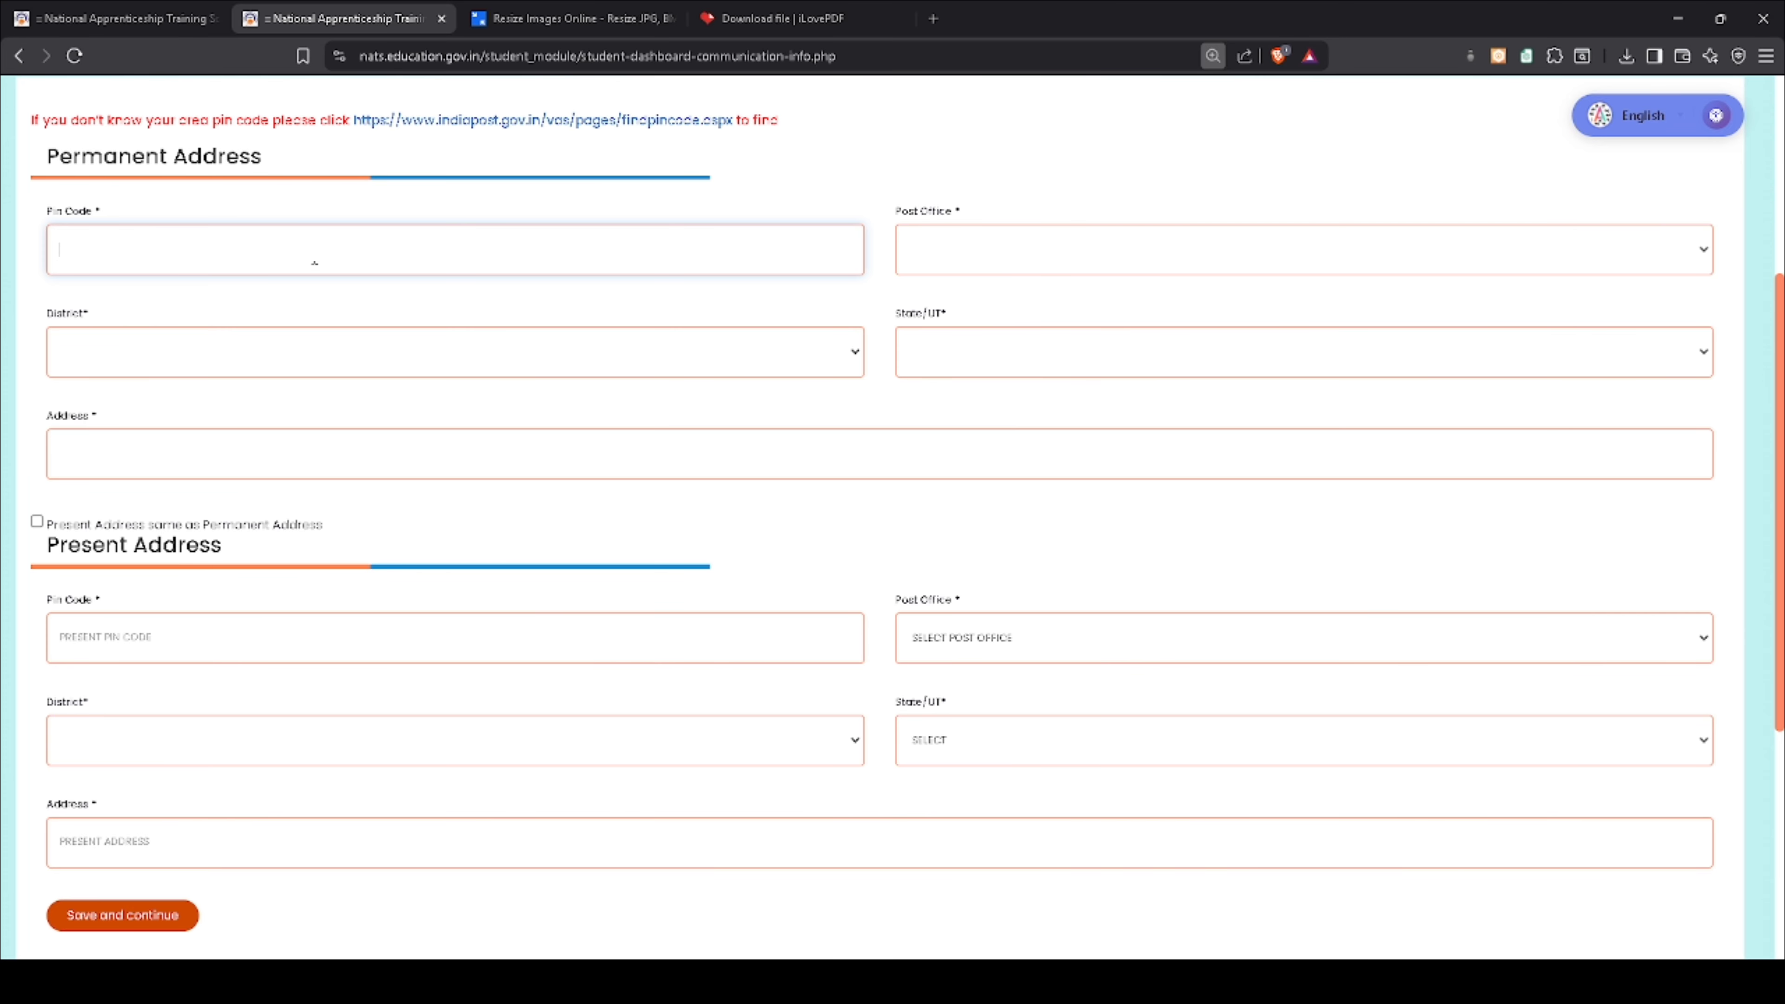
pyautogui.click(982, 228)
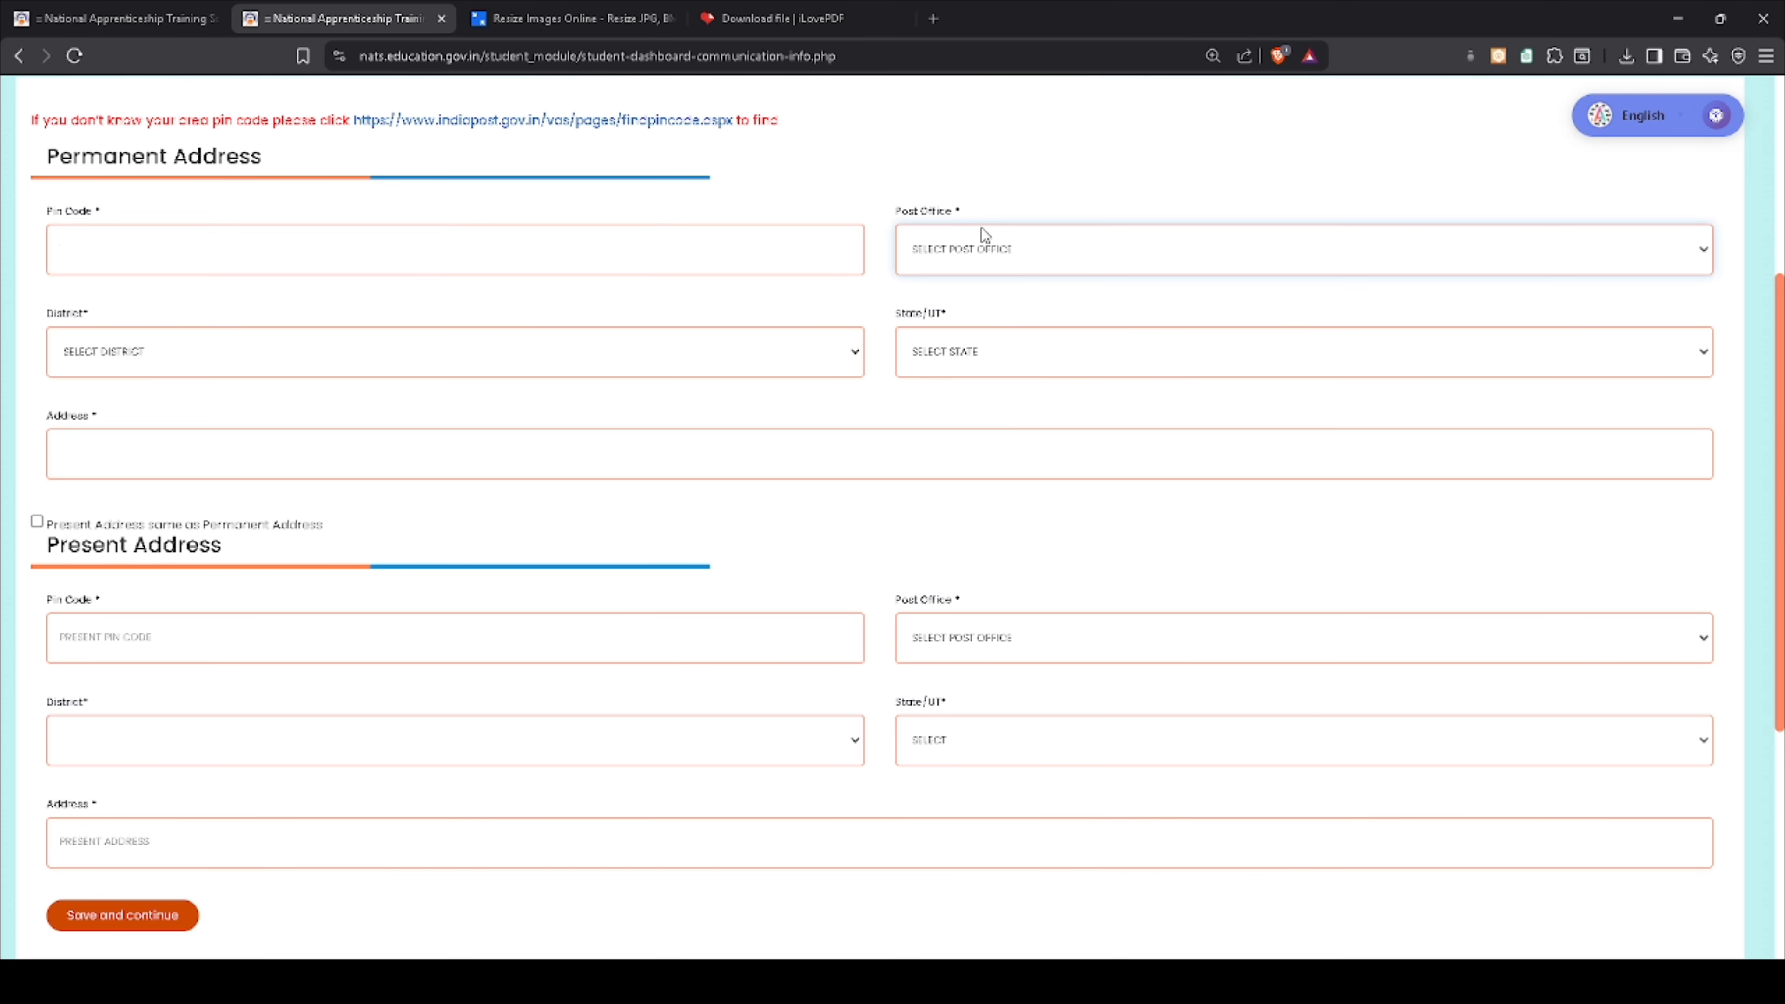
pyautogui.click(998, 315)
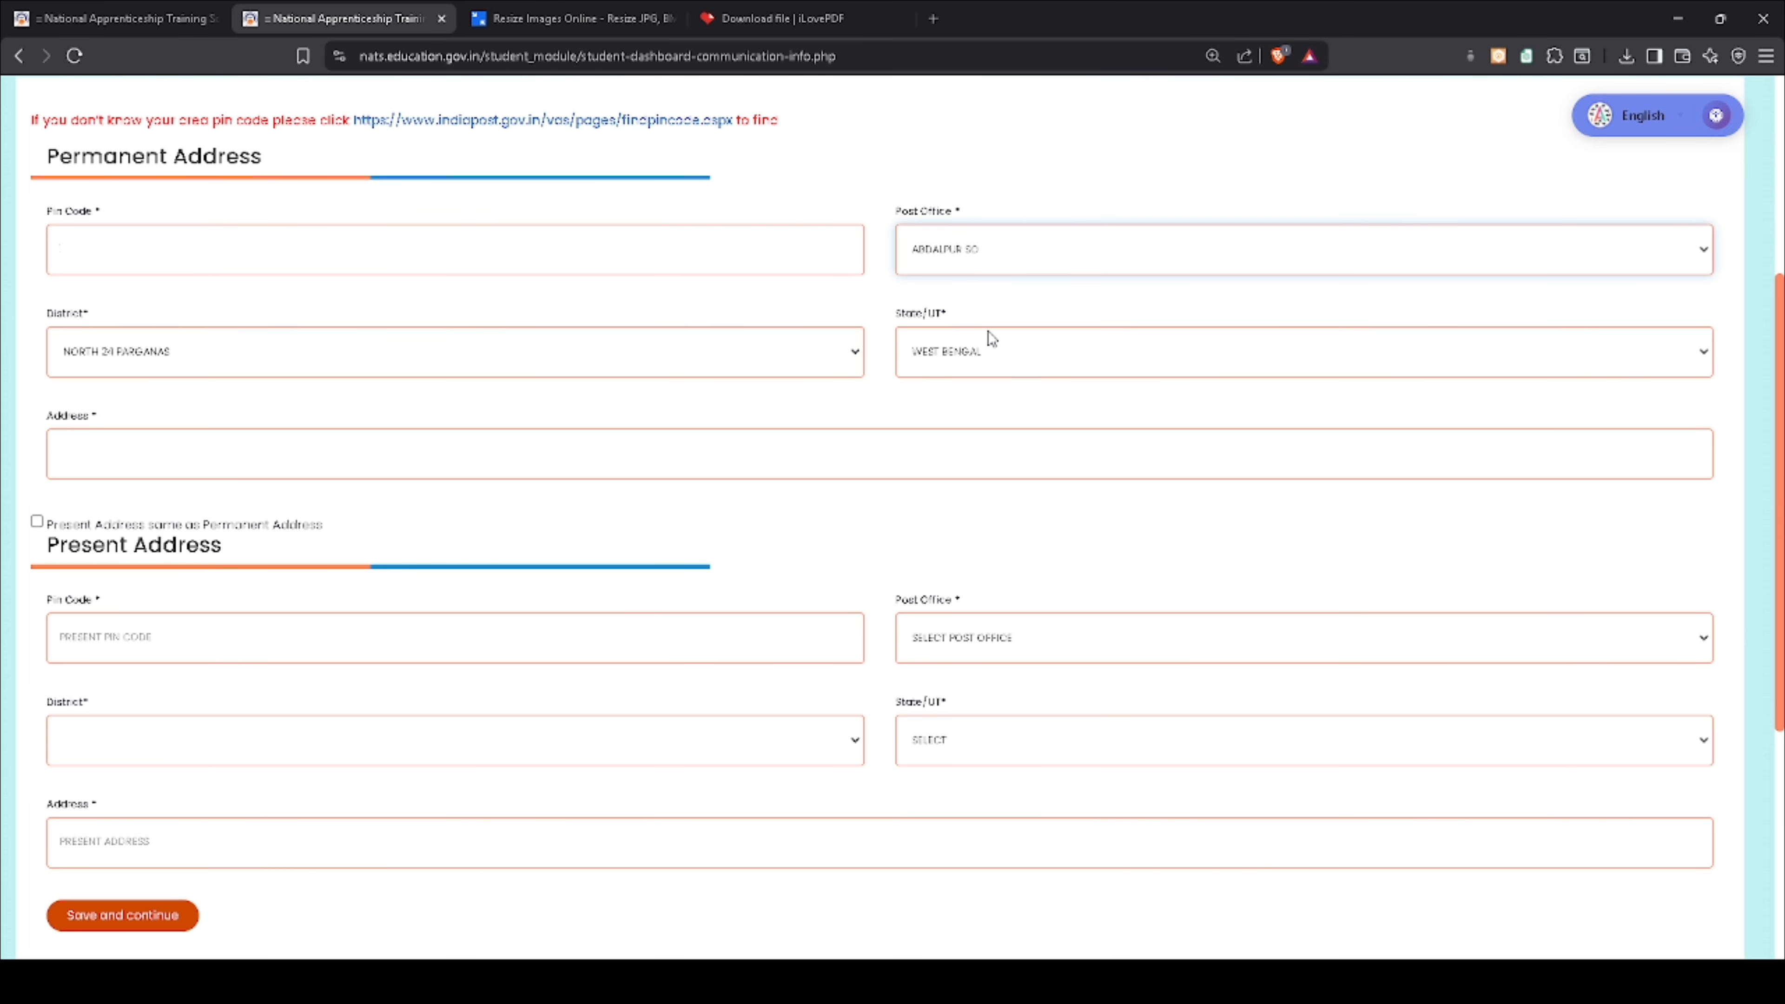
pyautogui.click(986, 287)
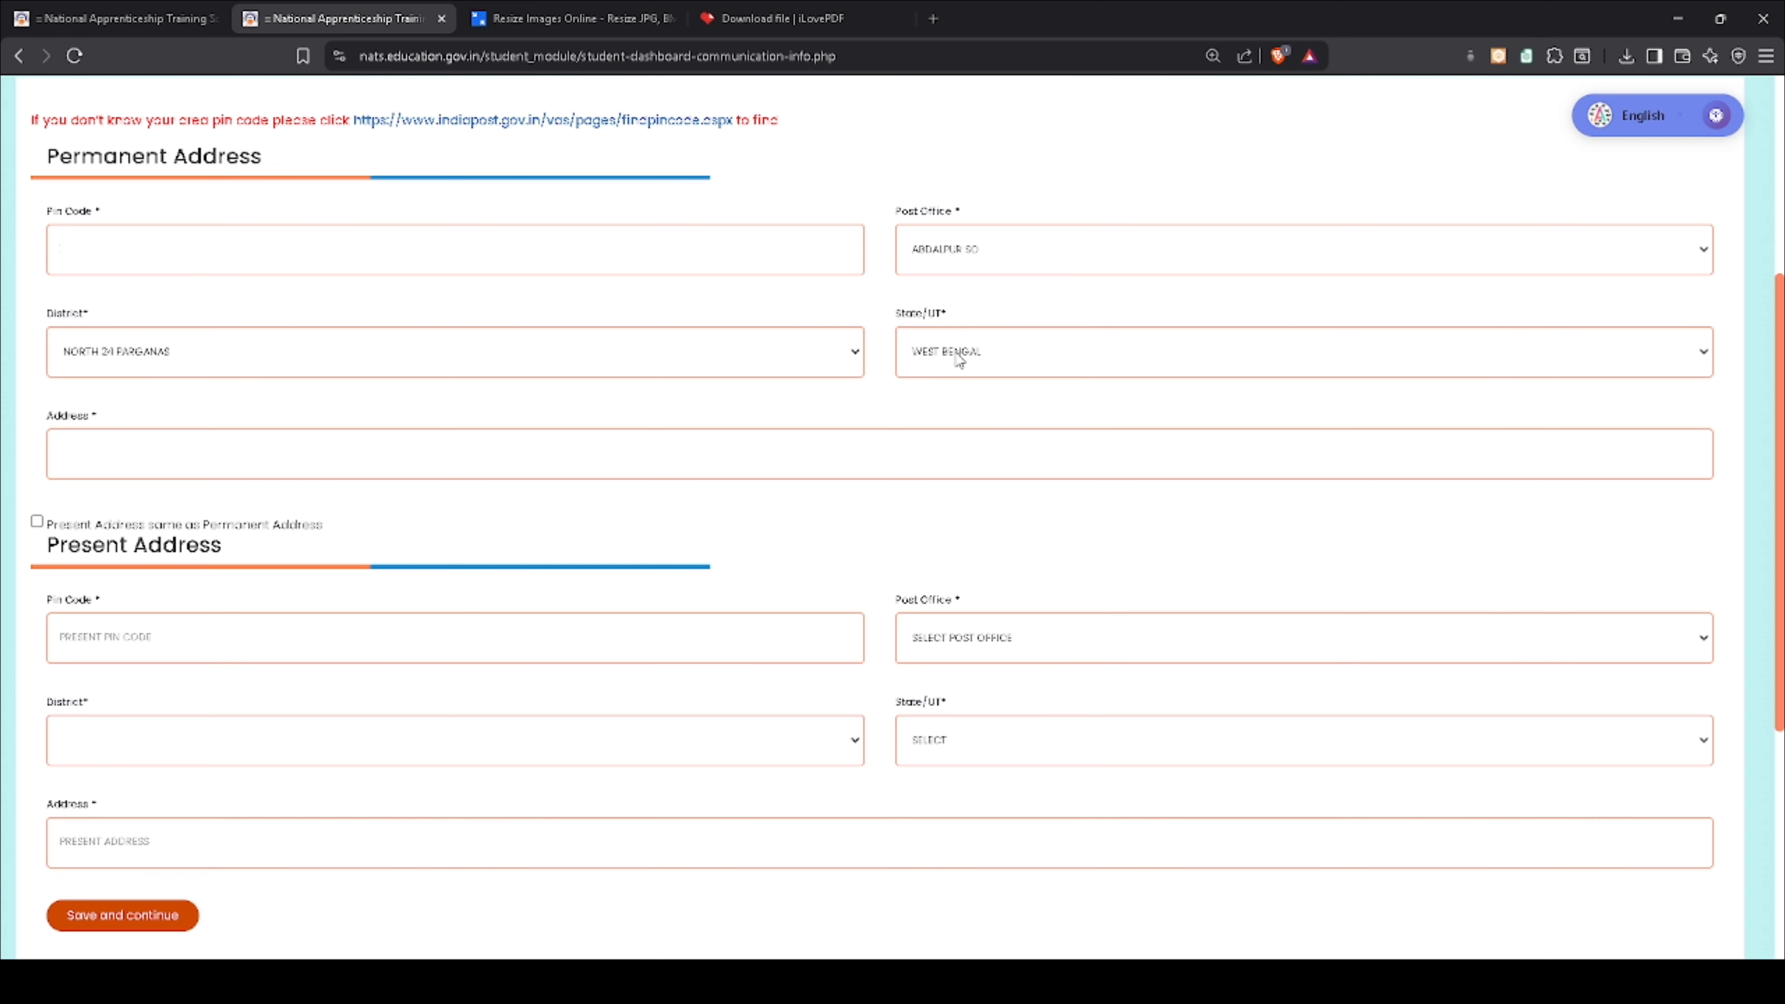
pyautogui.click(570, 615)
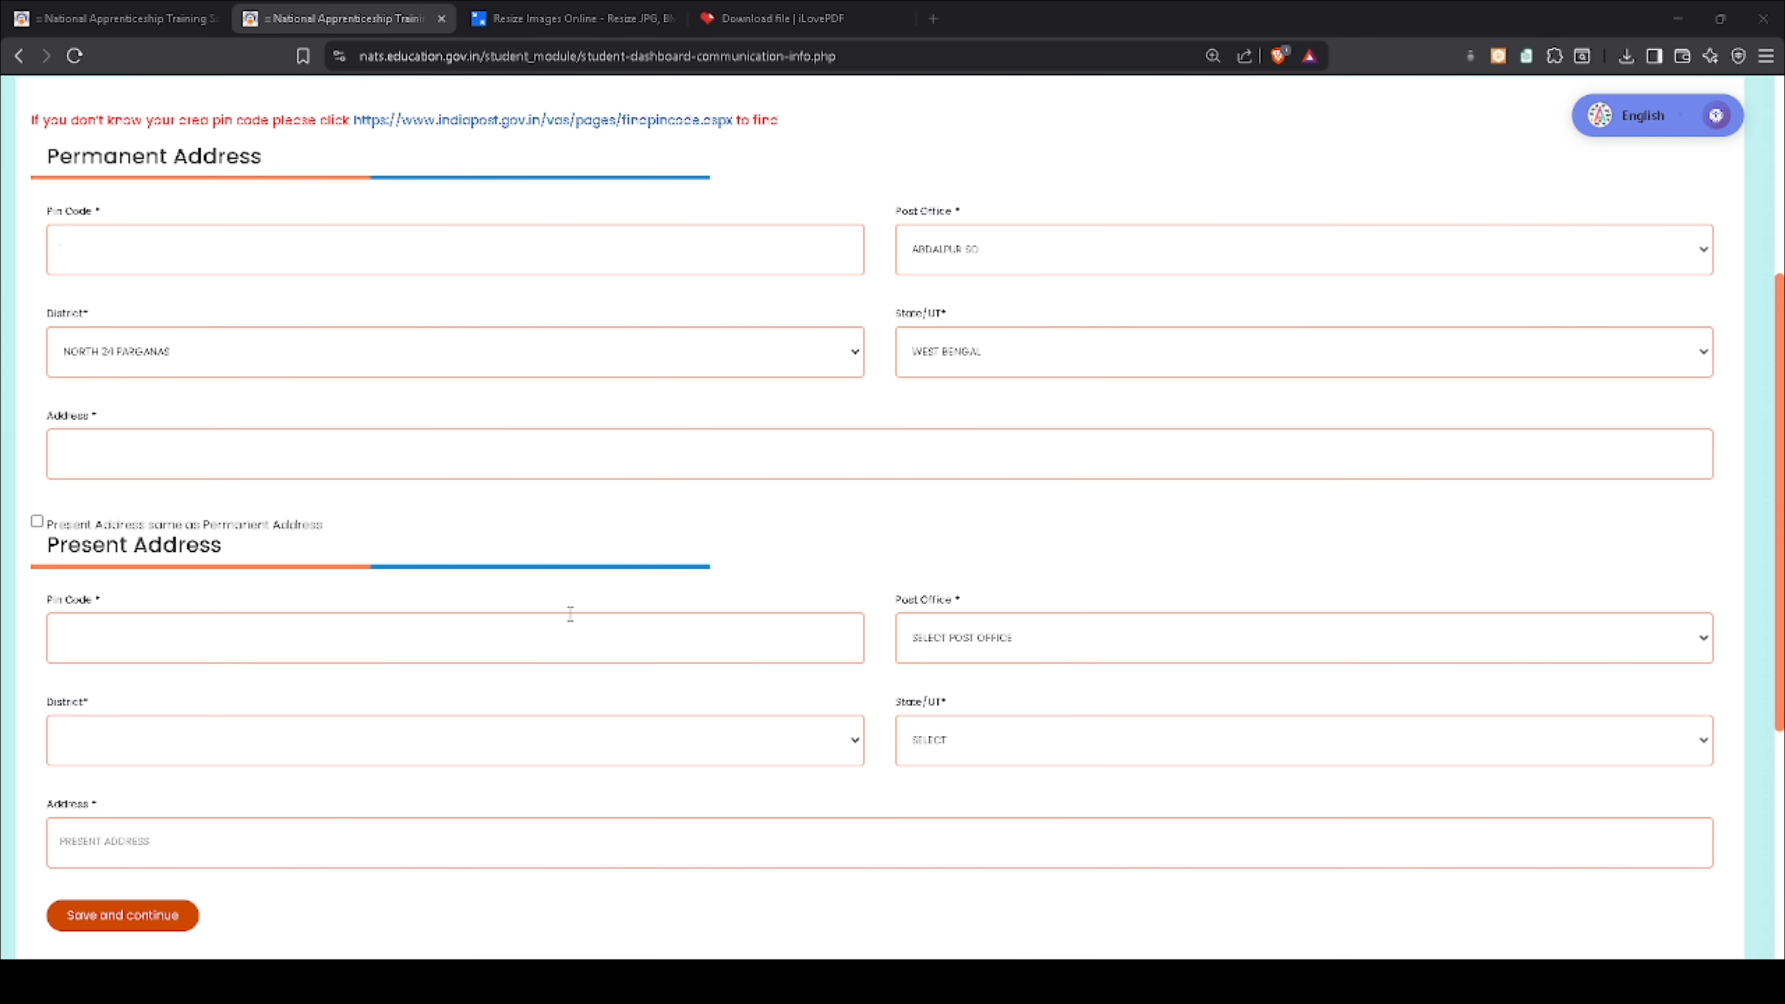
# - Paste the permanent street address, mark present address as the same, and save
pyautogui.click(205, 431)
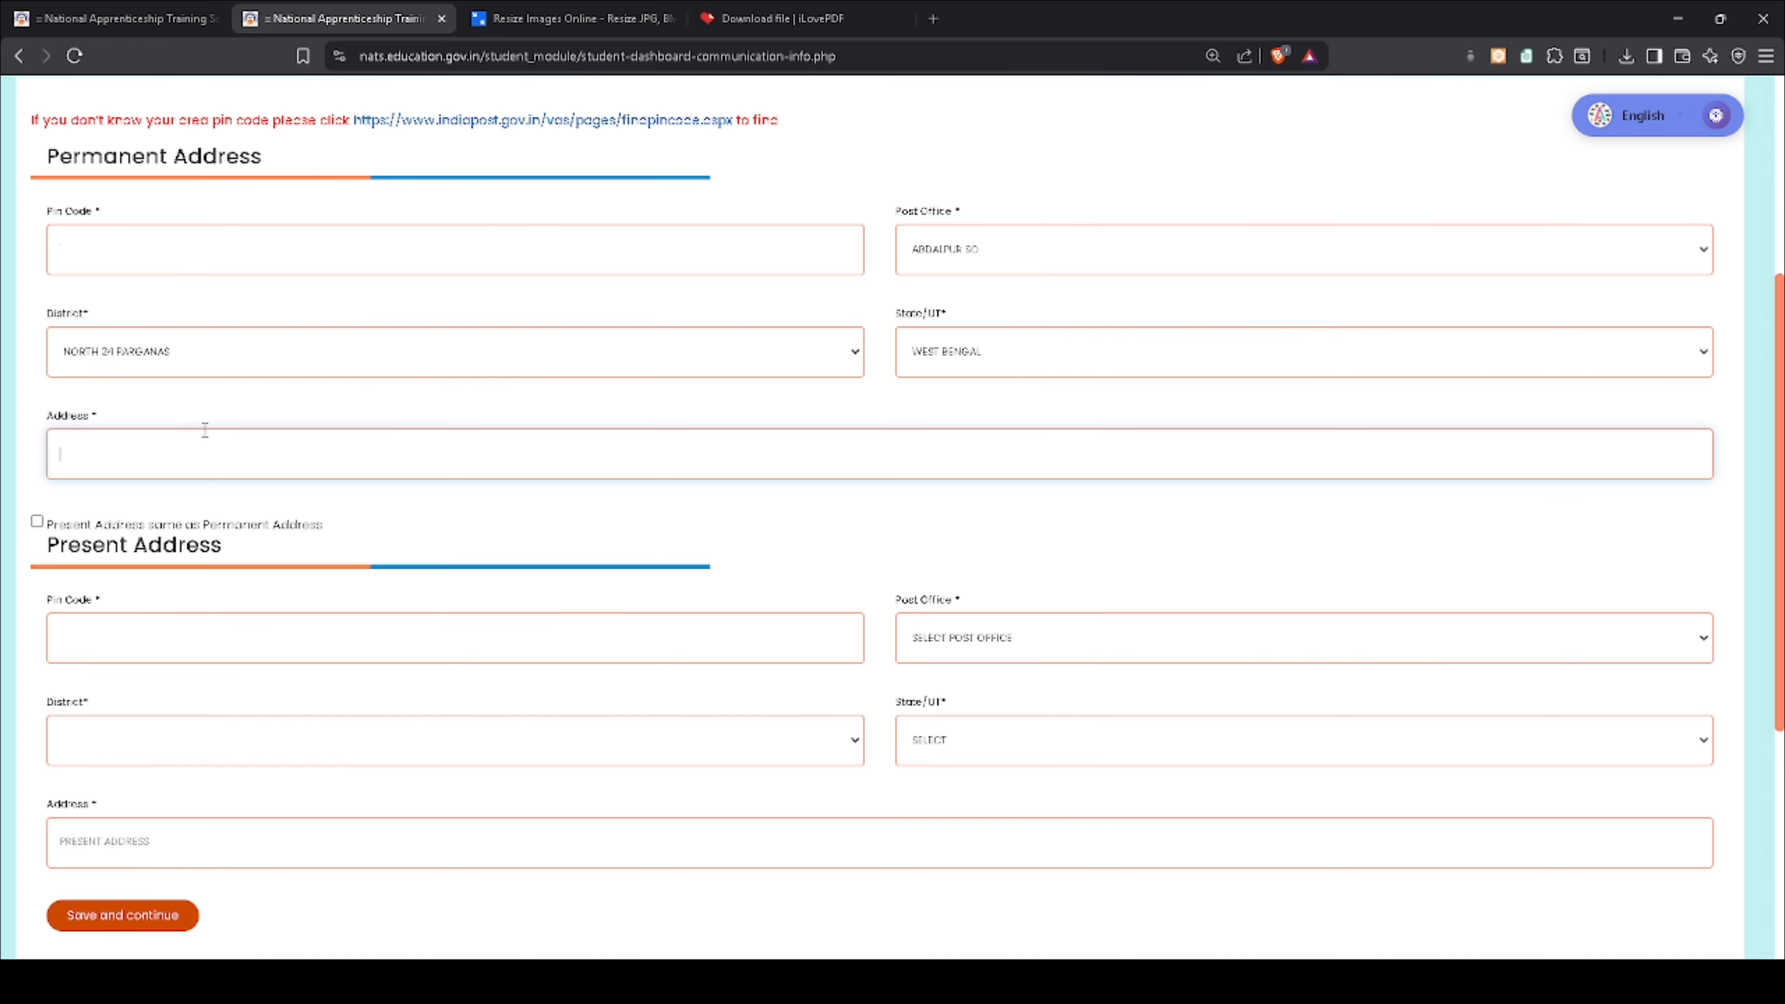
pyautogui.write('MADHYAMGRAM')
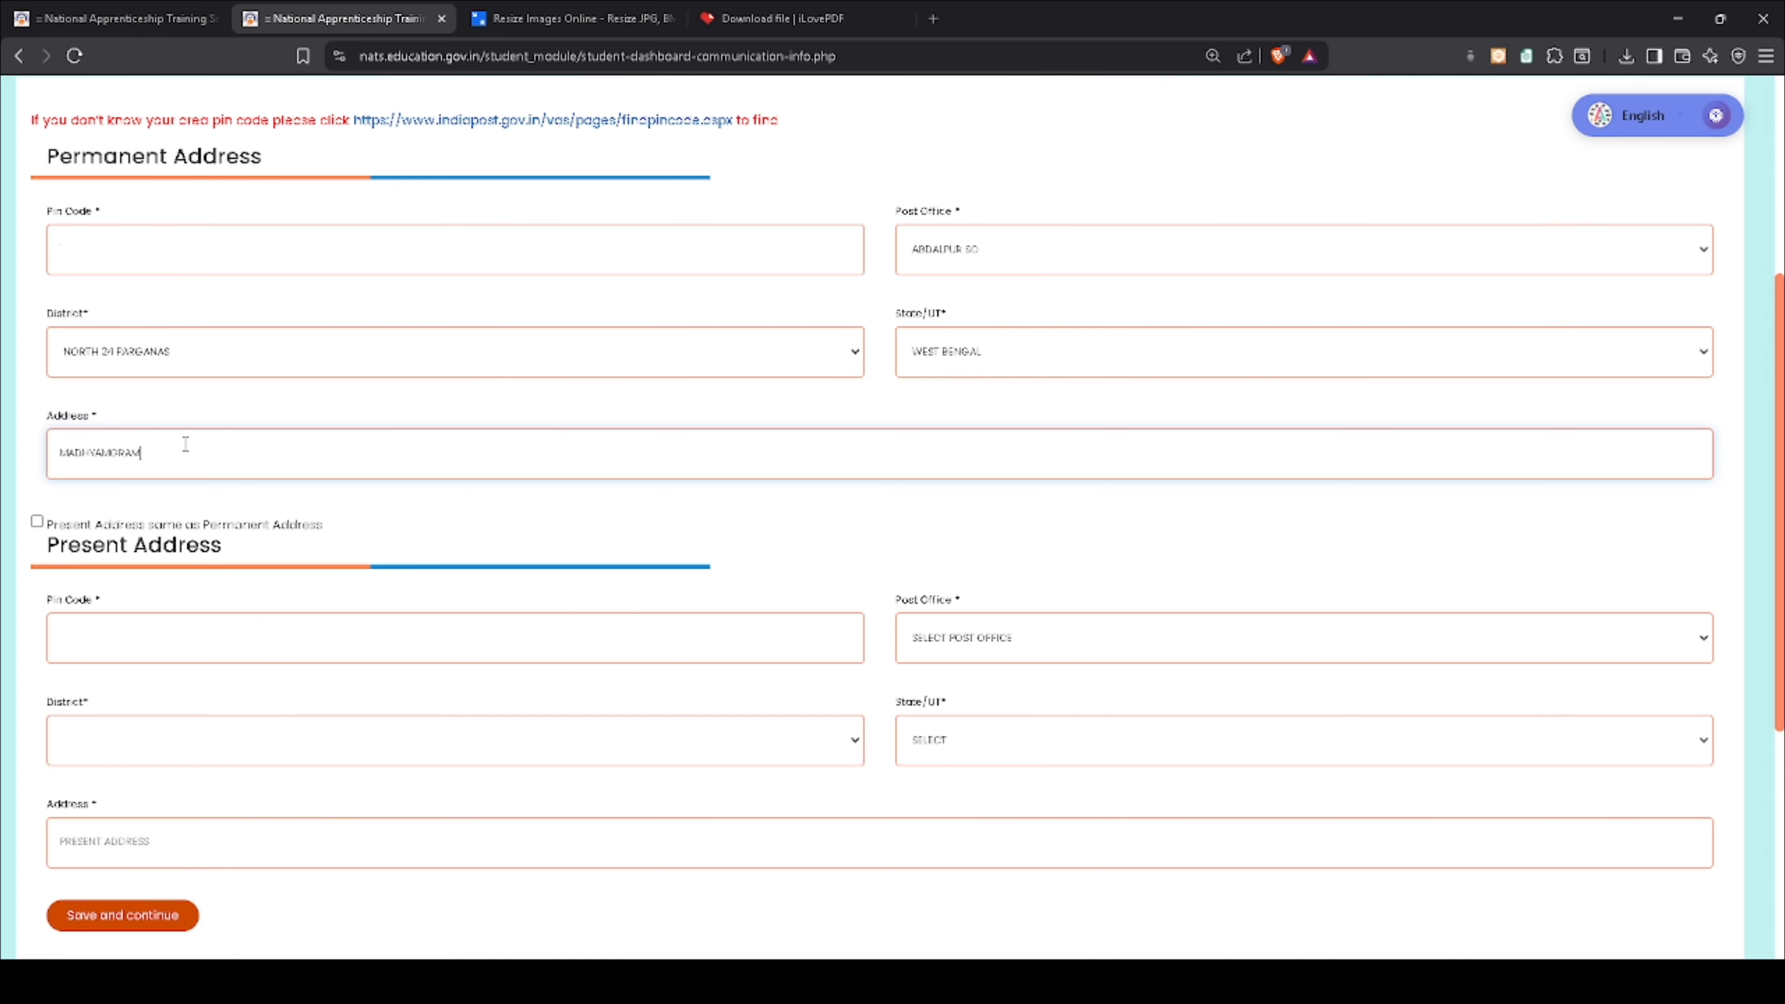
pyautogui.click(36, 522)
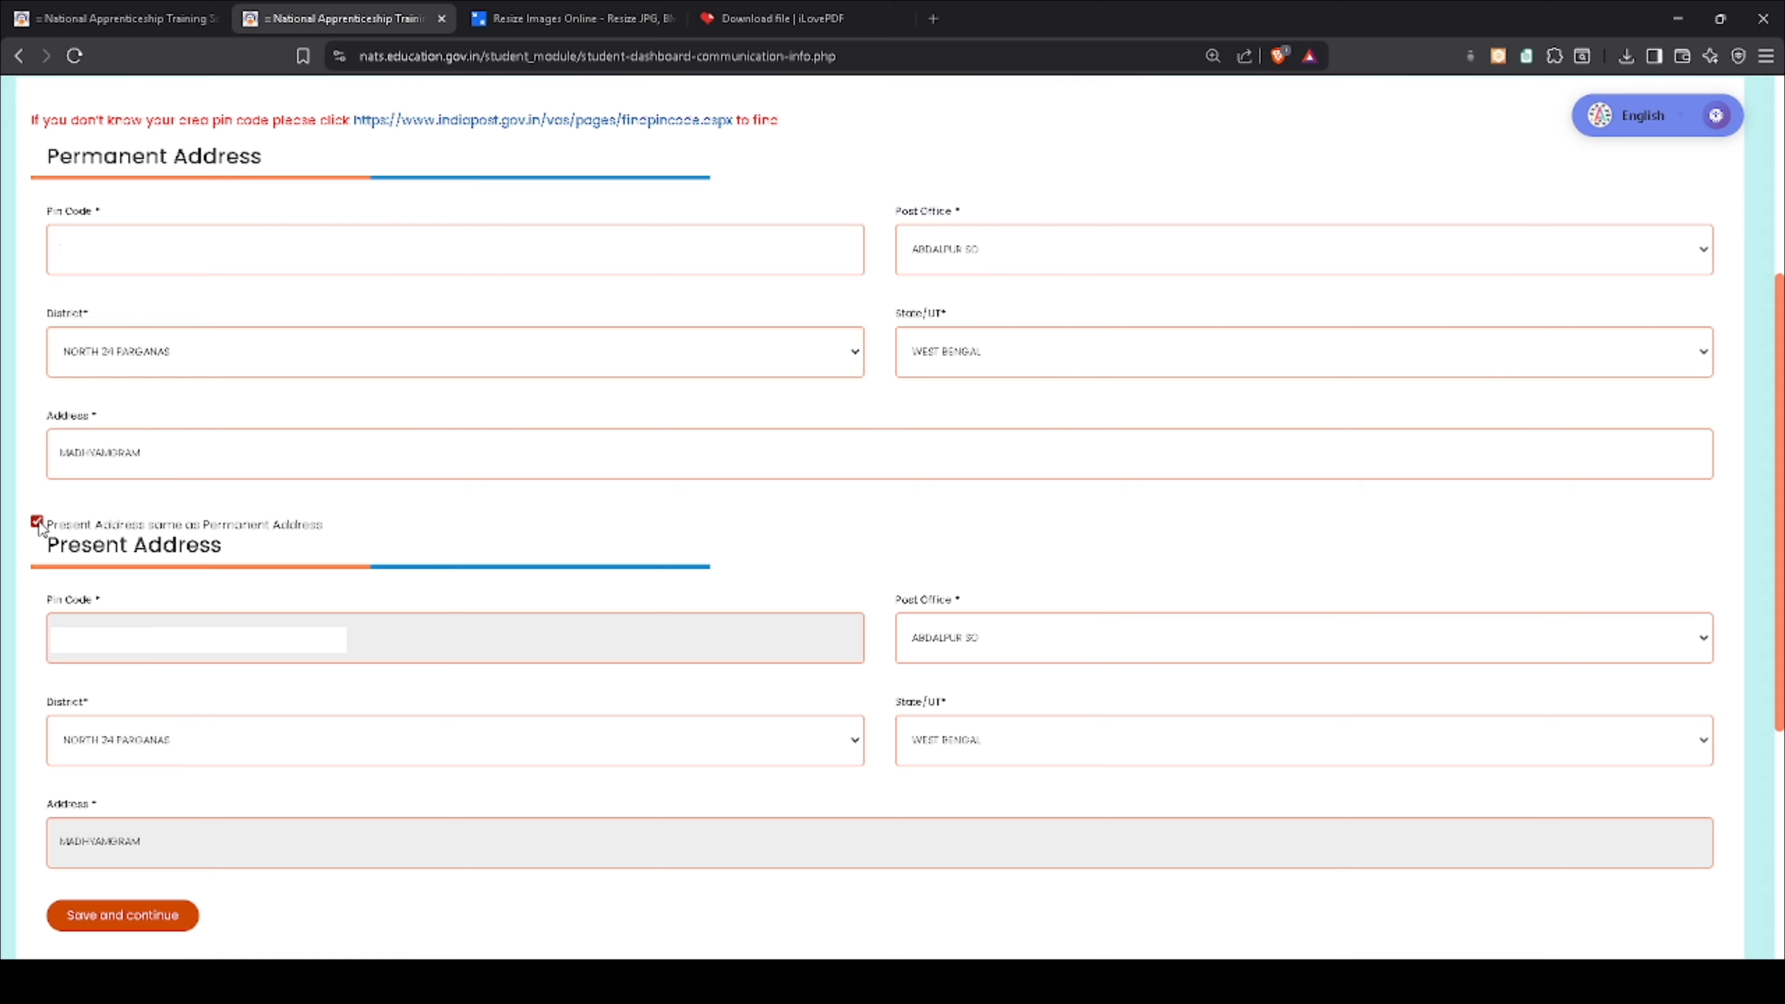
pyautogui.click(97, 917)
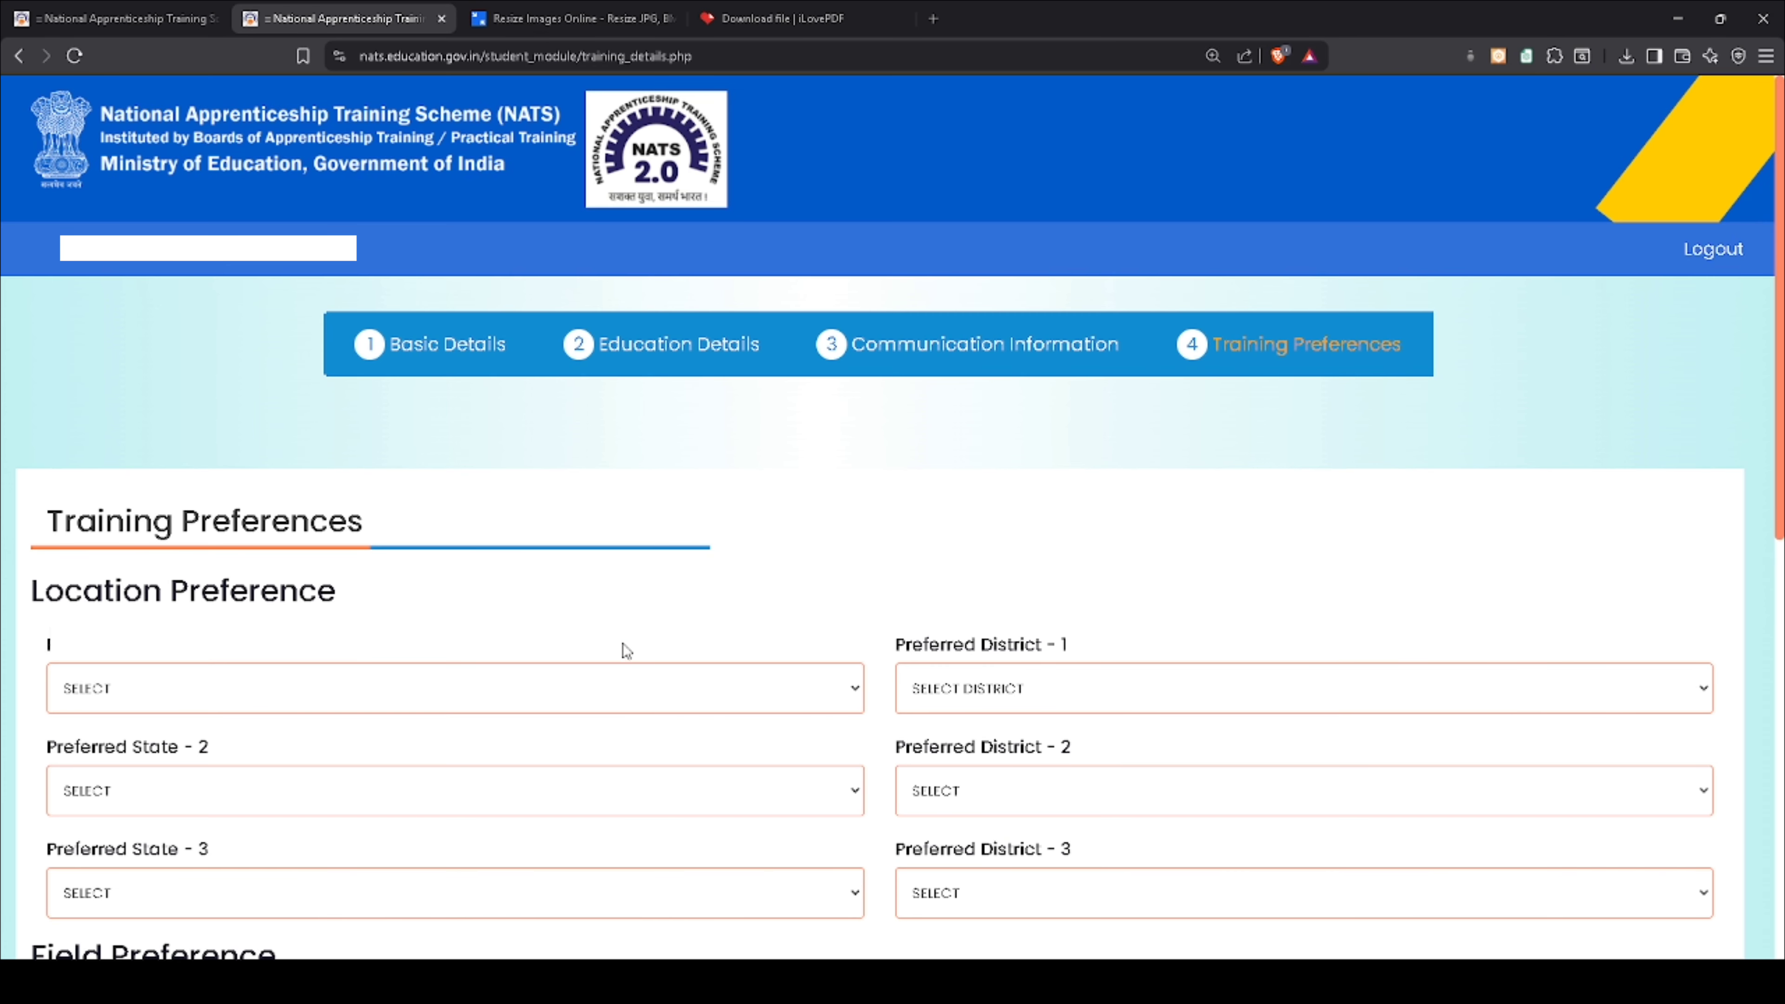
# - Set the first preferred location to MAHARASHTRA, district MUMBAI
pyautogui.scroll(-3, 618, 647)
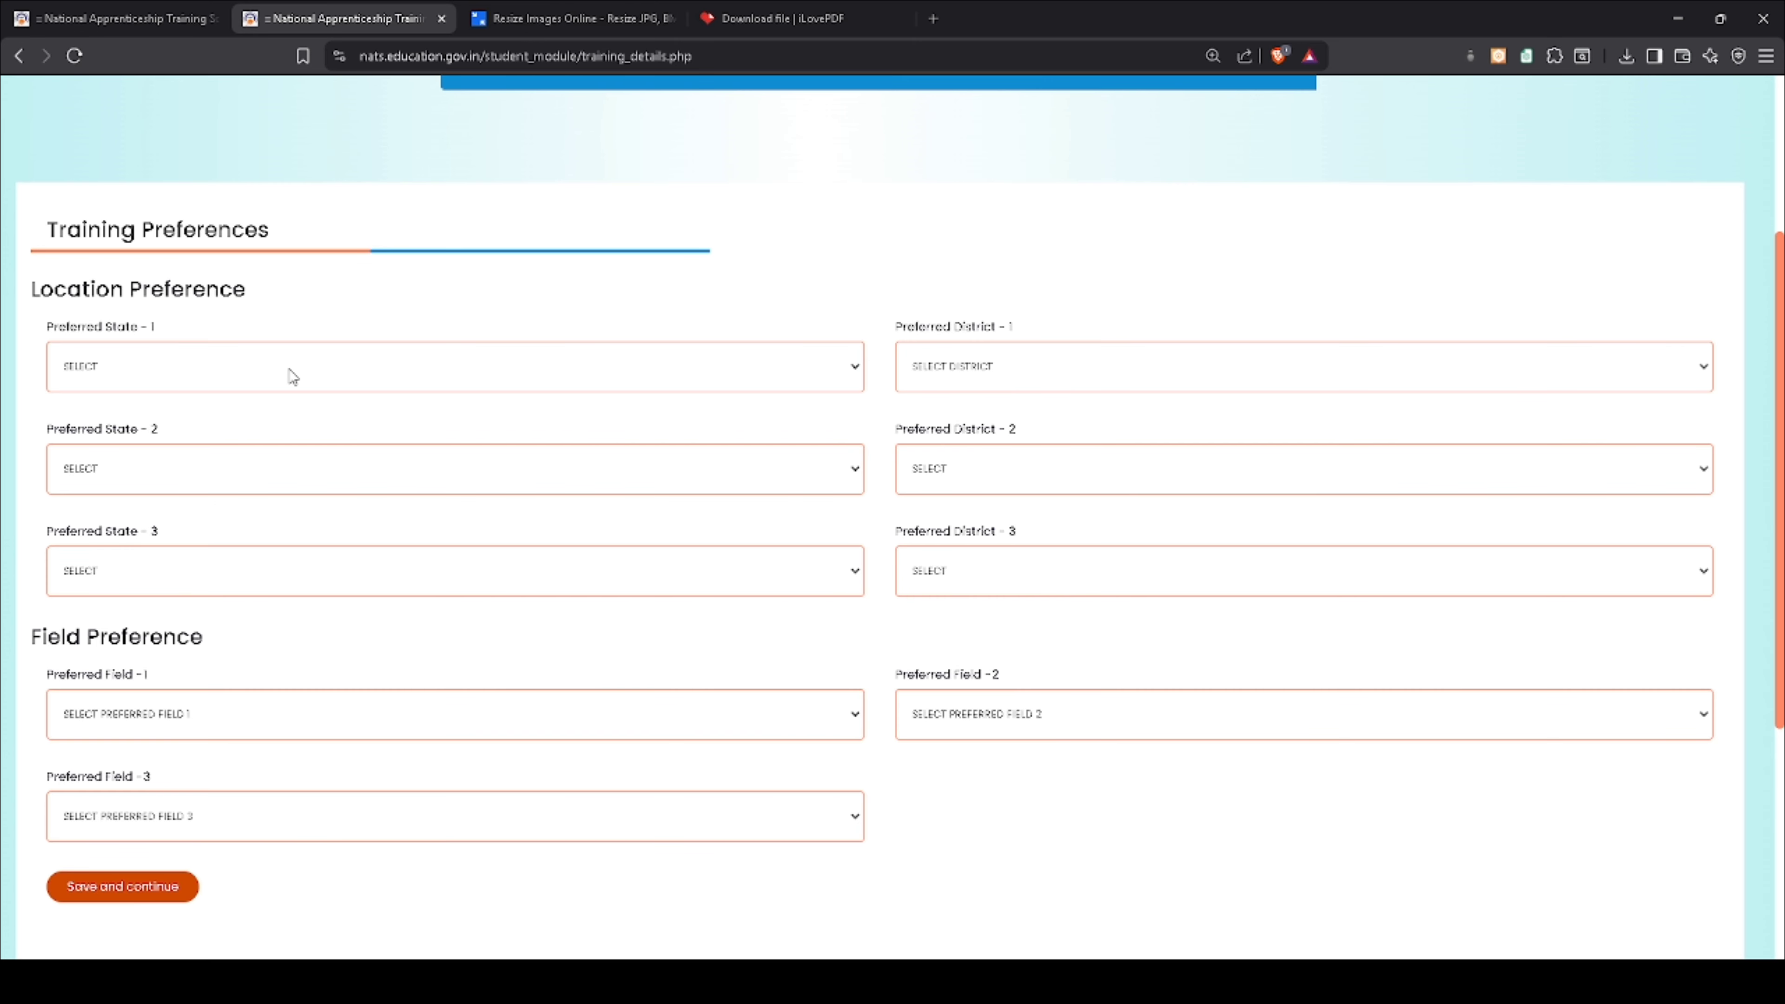
pyautogui.click(293, 376)
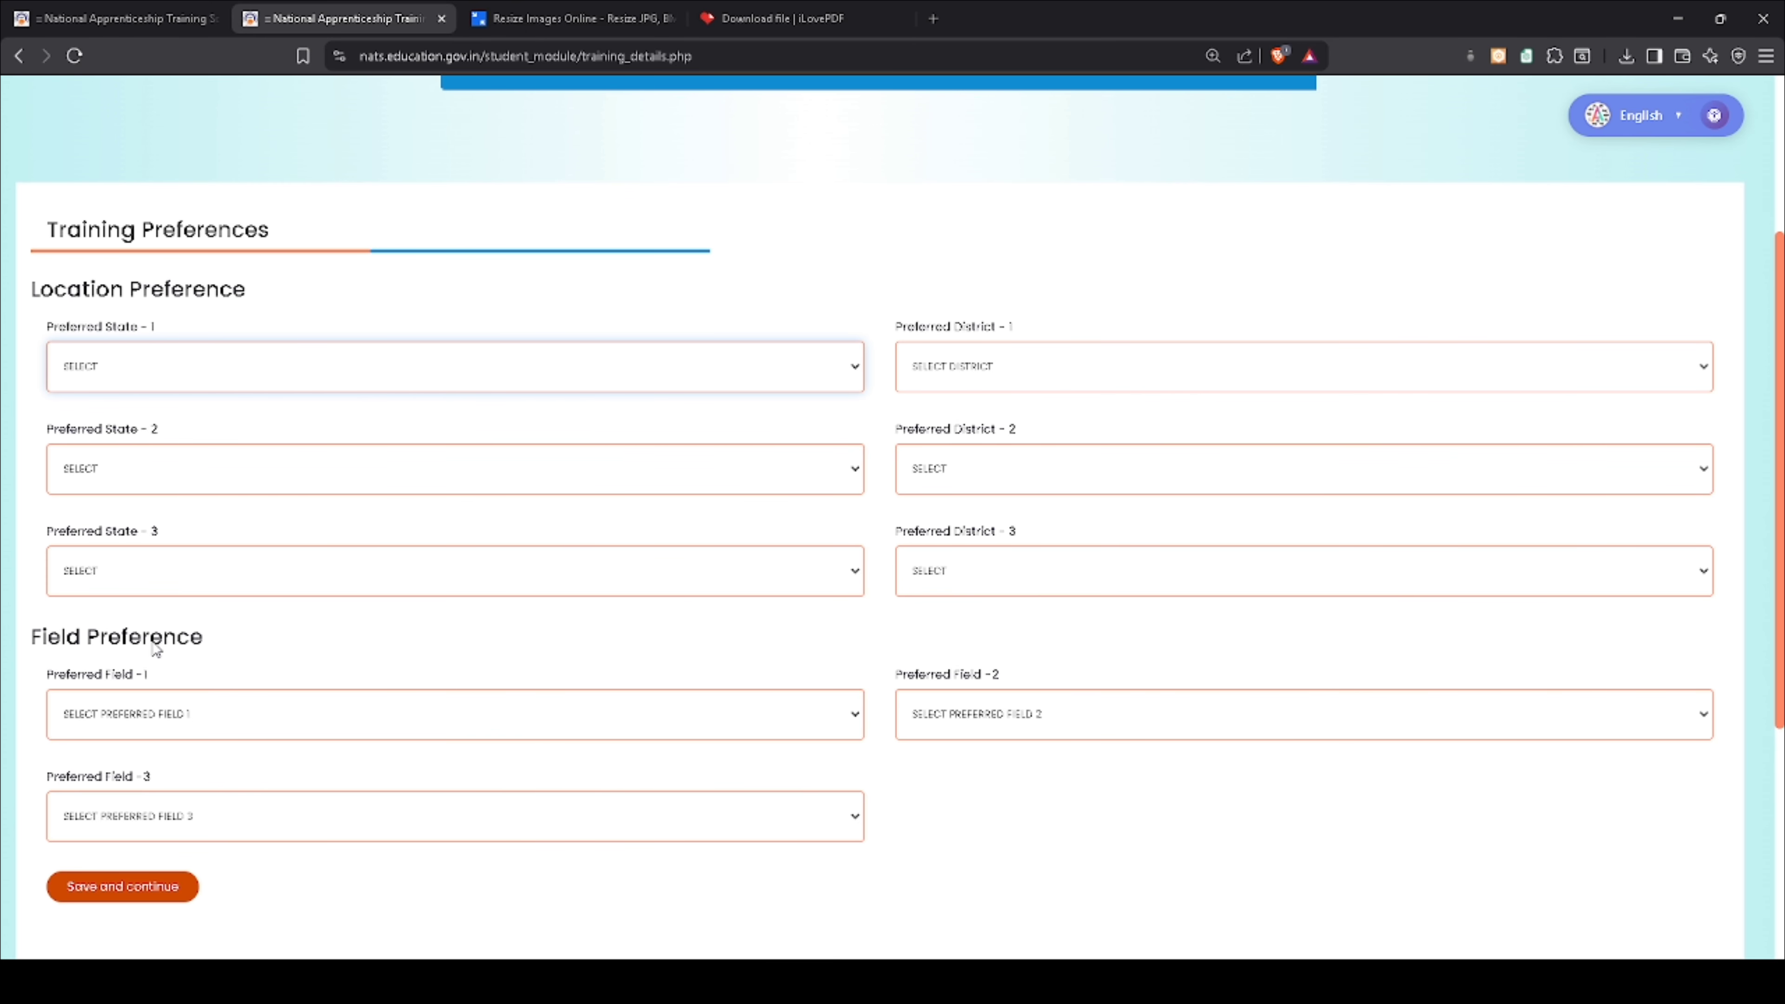
pyautogui.click(145, 669)
pyautogui.click(892, 373)
pyautogui.click(937, 373)
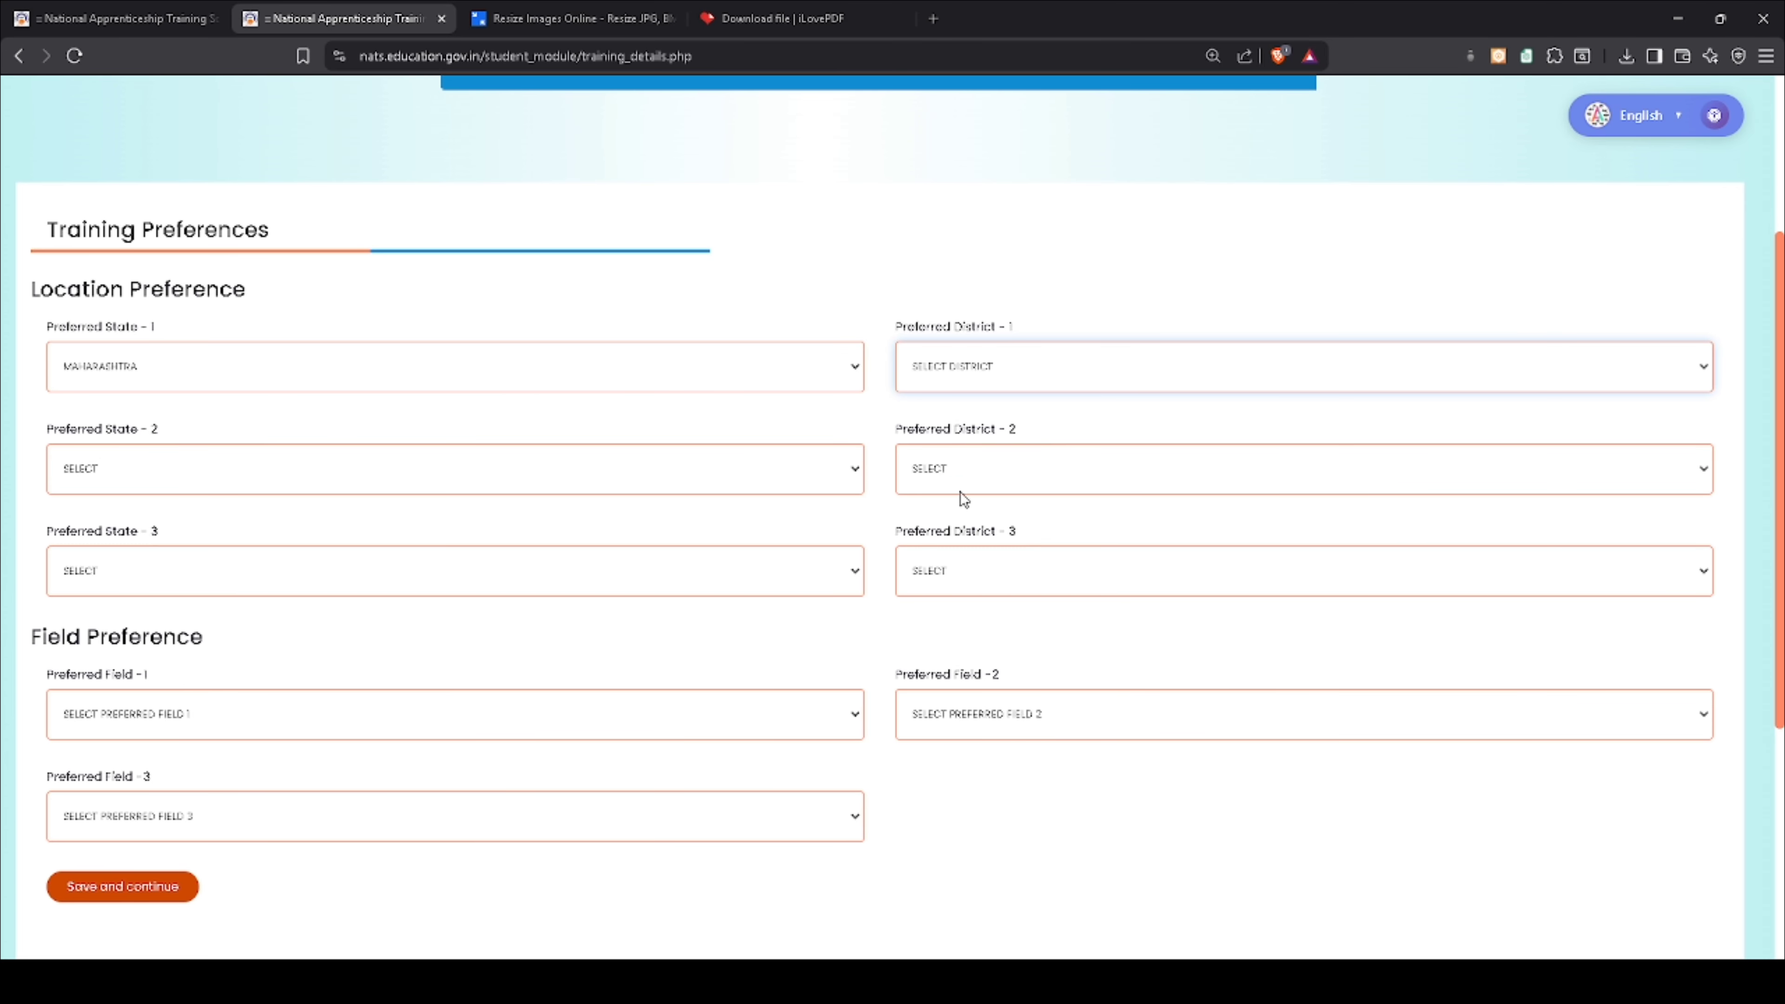
pyautogui.click(982, 556)
pyautogui.click(247, 484)
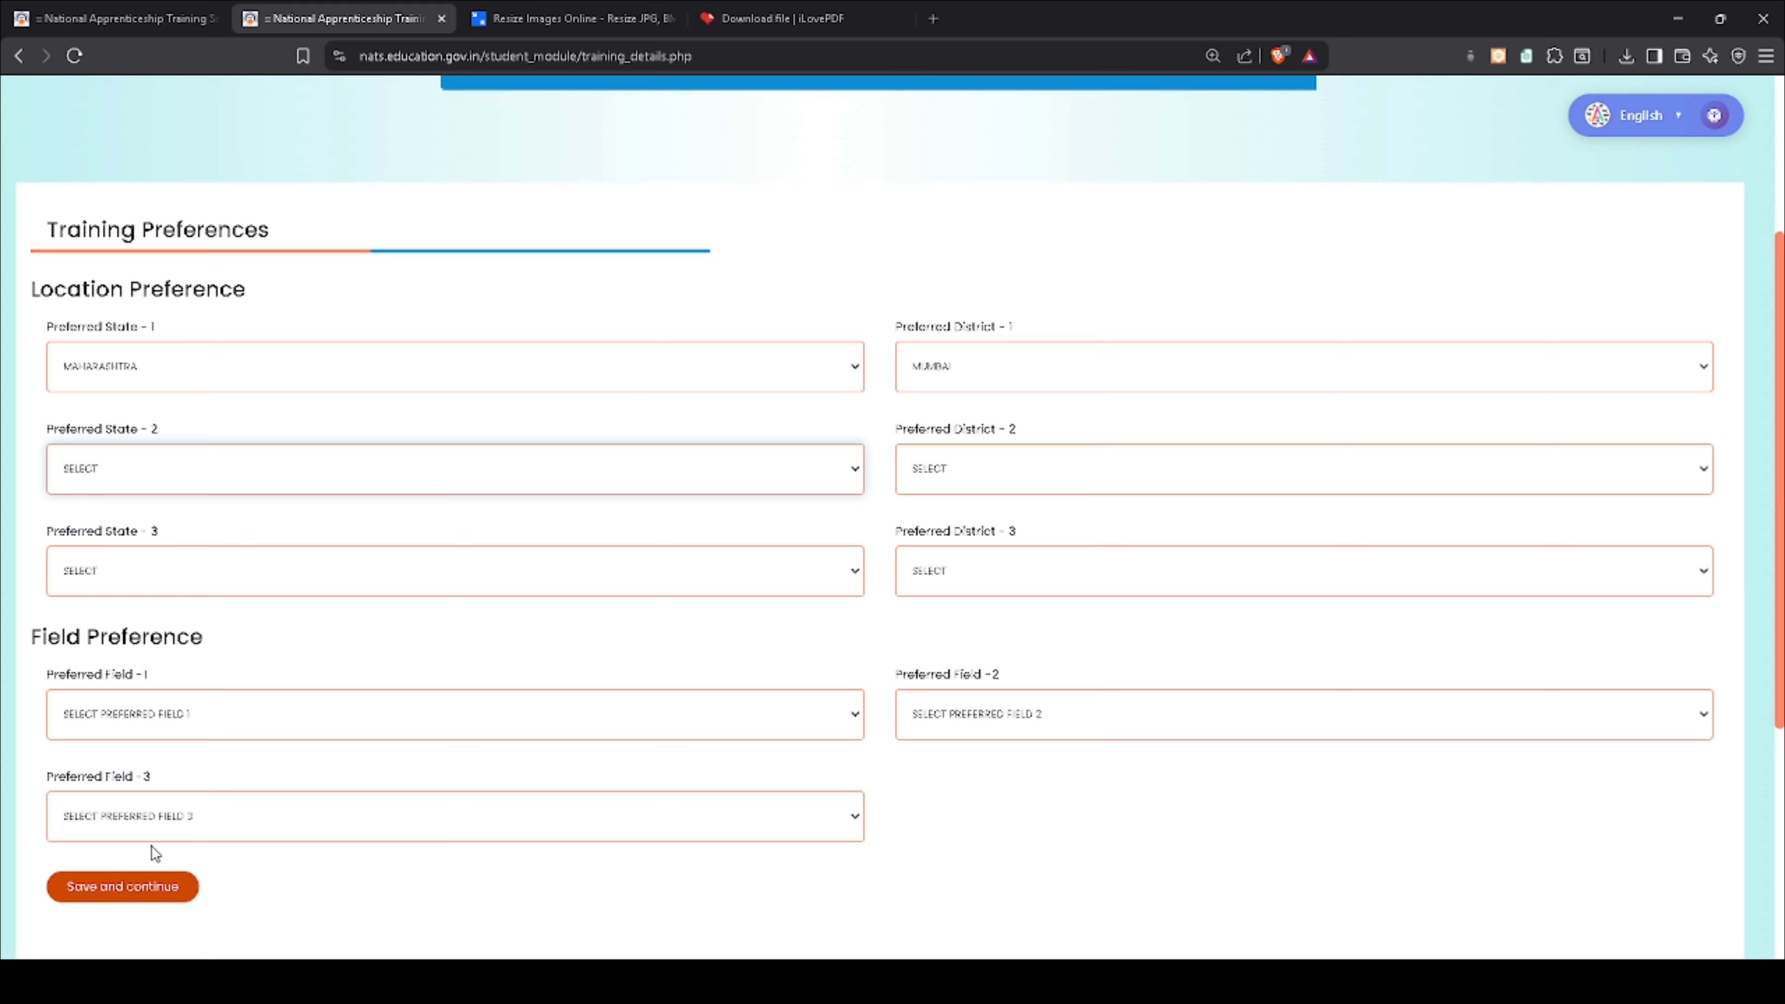
# - Set the second and third preferences to KARNATAKA/BANGALORE and TAMIL NADU/CHENNAI
pyautogui.click(151, 672)
pyautogui.click(1015, 482)
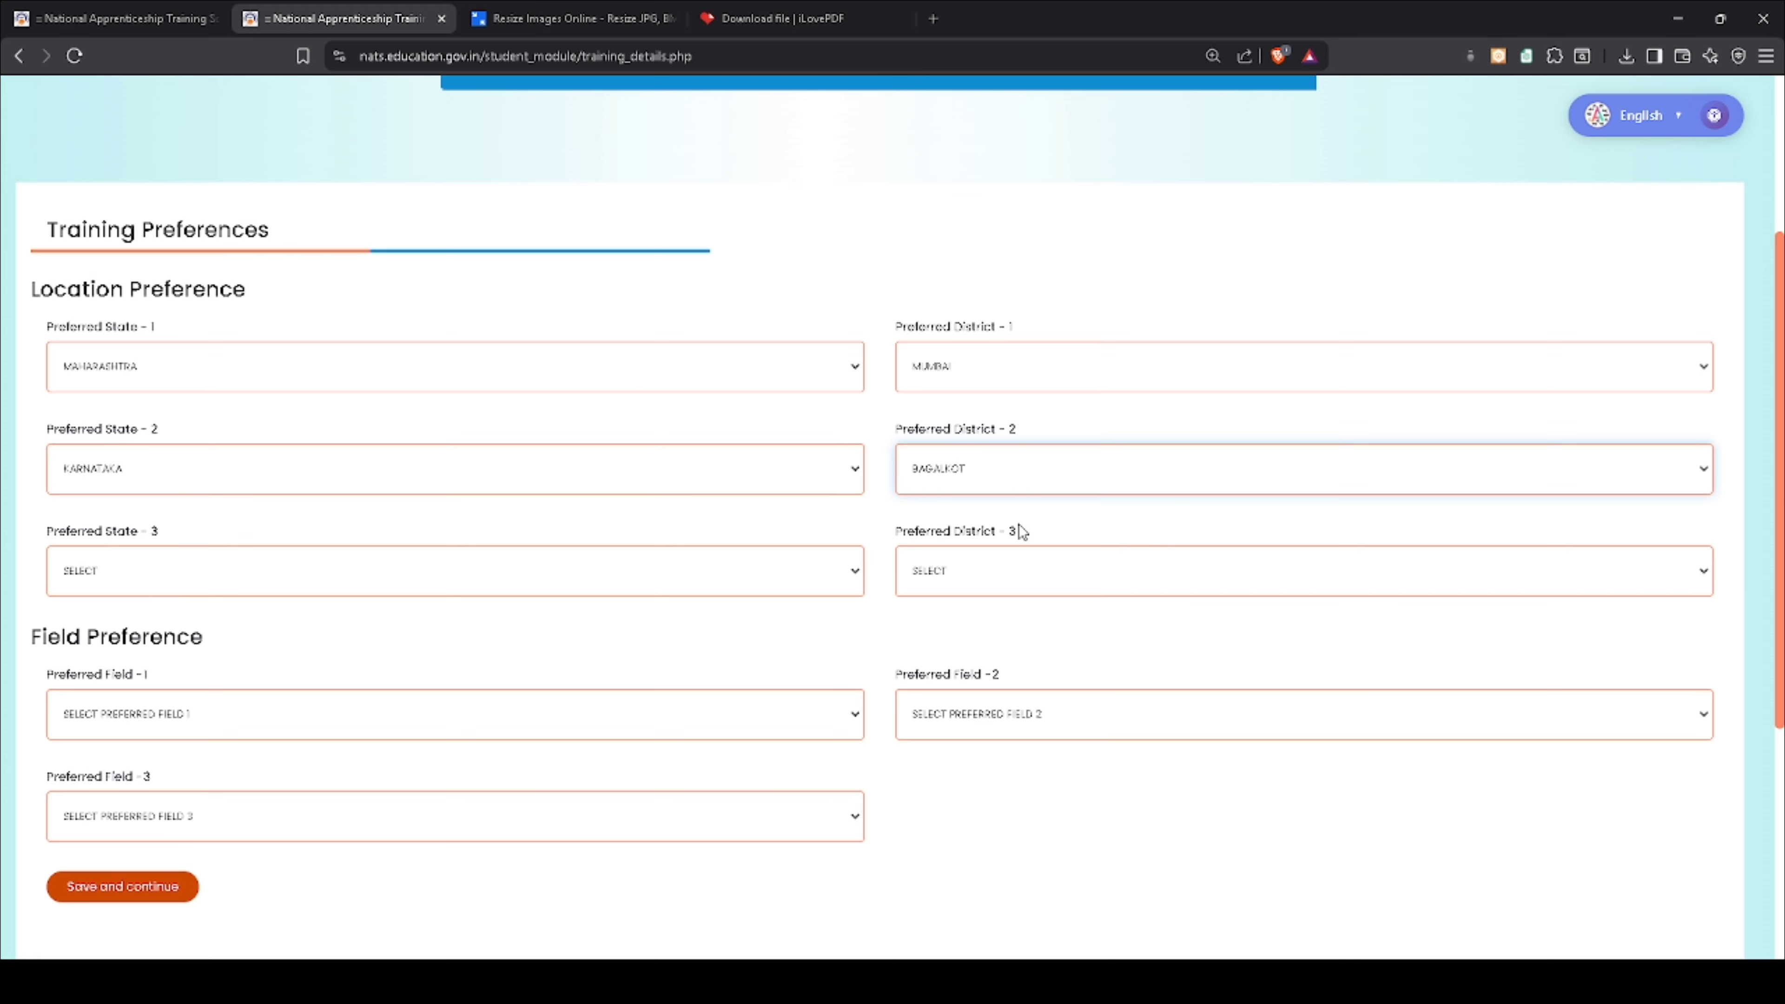
pyautogui.click(953, 563)
pyautogui.click(179, 560)
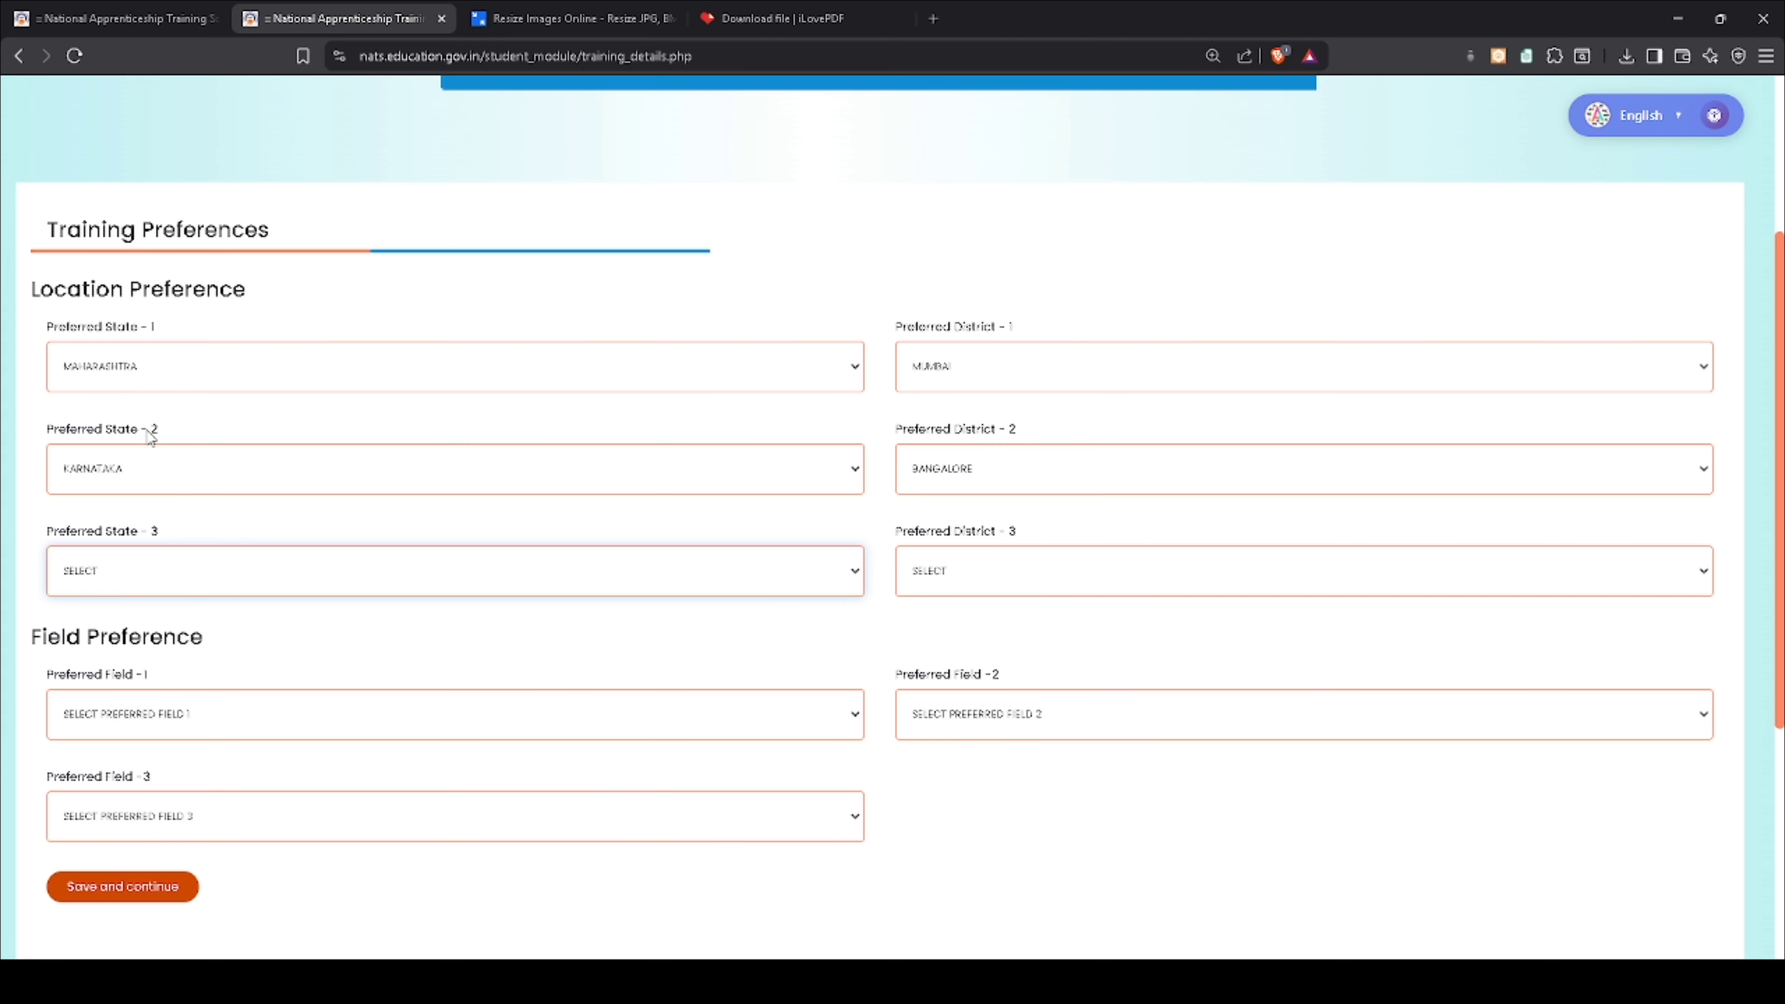
pyautogui.click(124, 413)
pyautogui.click(1013, 588)
pyautogui.click(978, 174)
pyautogui.click(264, 729)
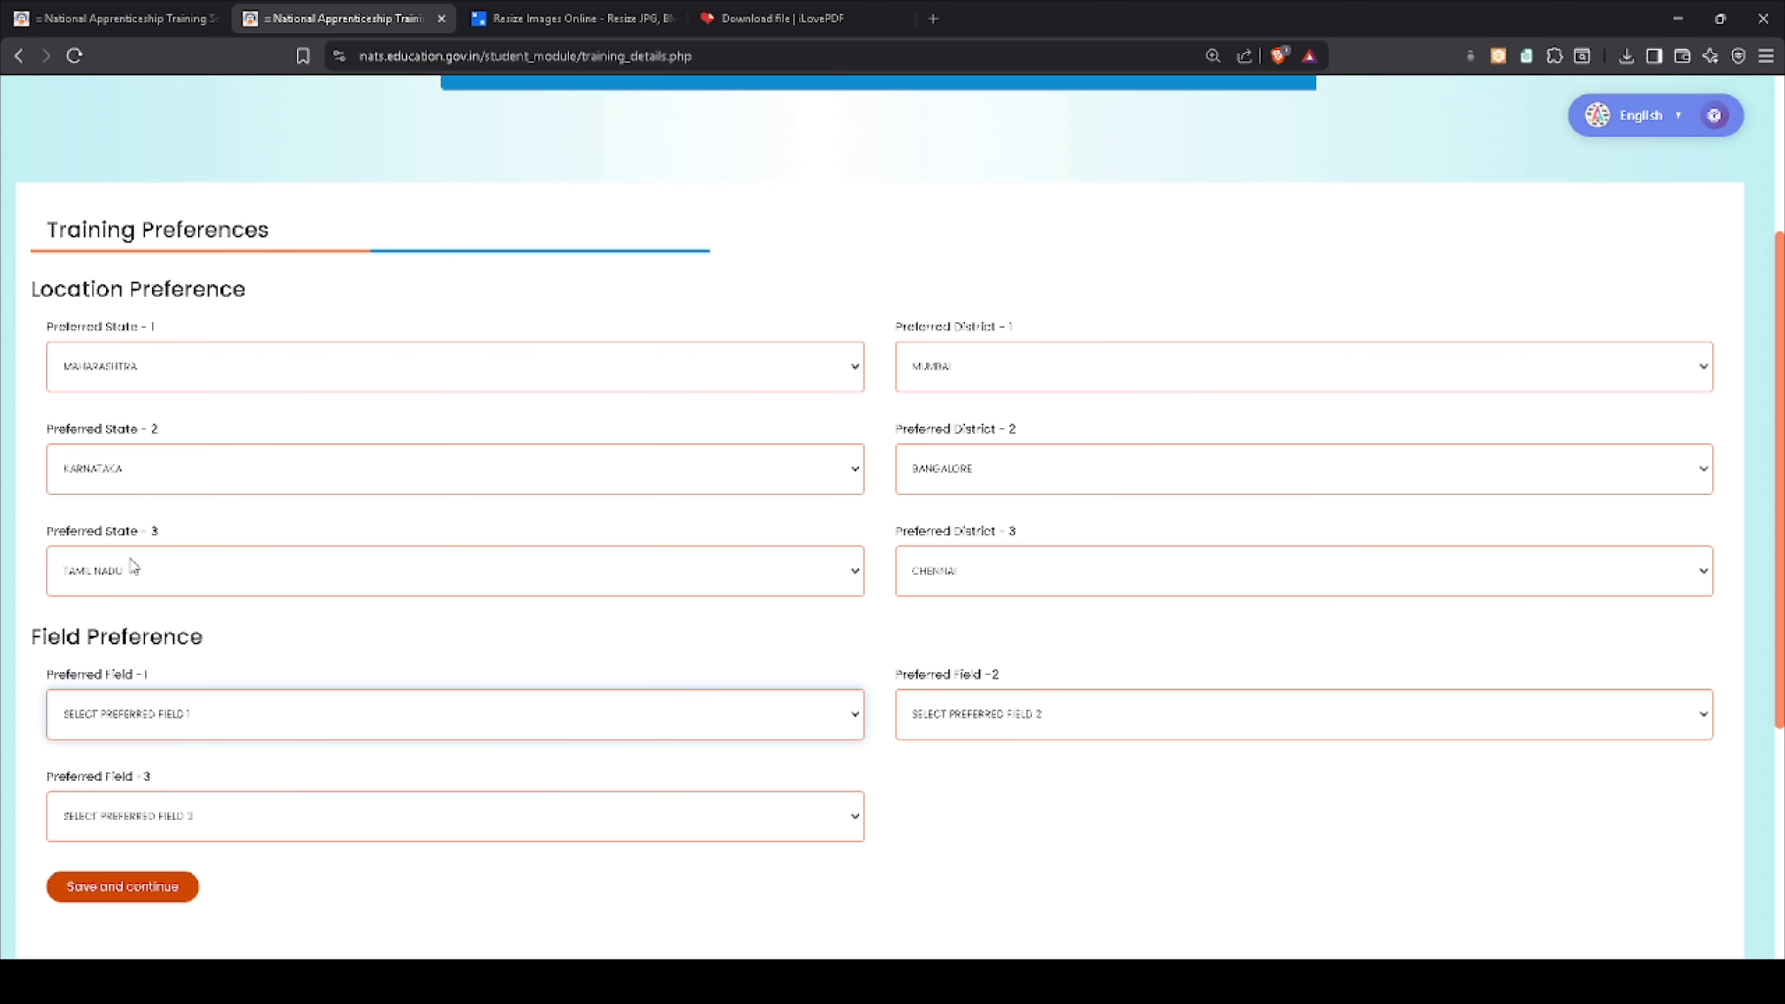
# - Choose preferred fields COMPUTER, IT / ITES and OTHERS, then save
pyautogui.click(137, 294)
pyautogui.click(952, 709)
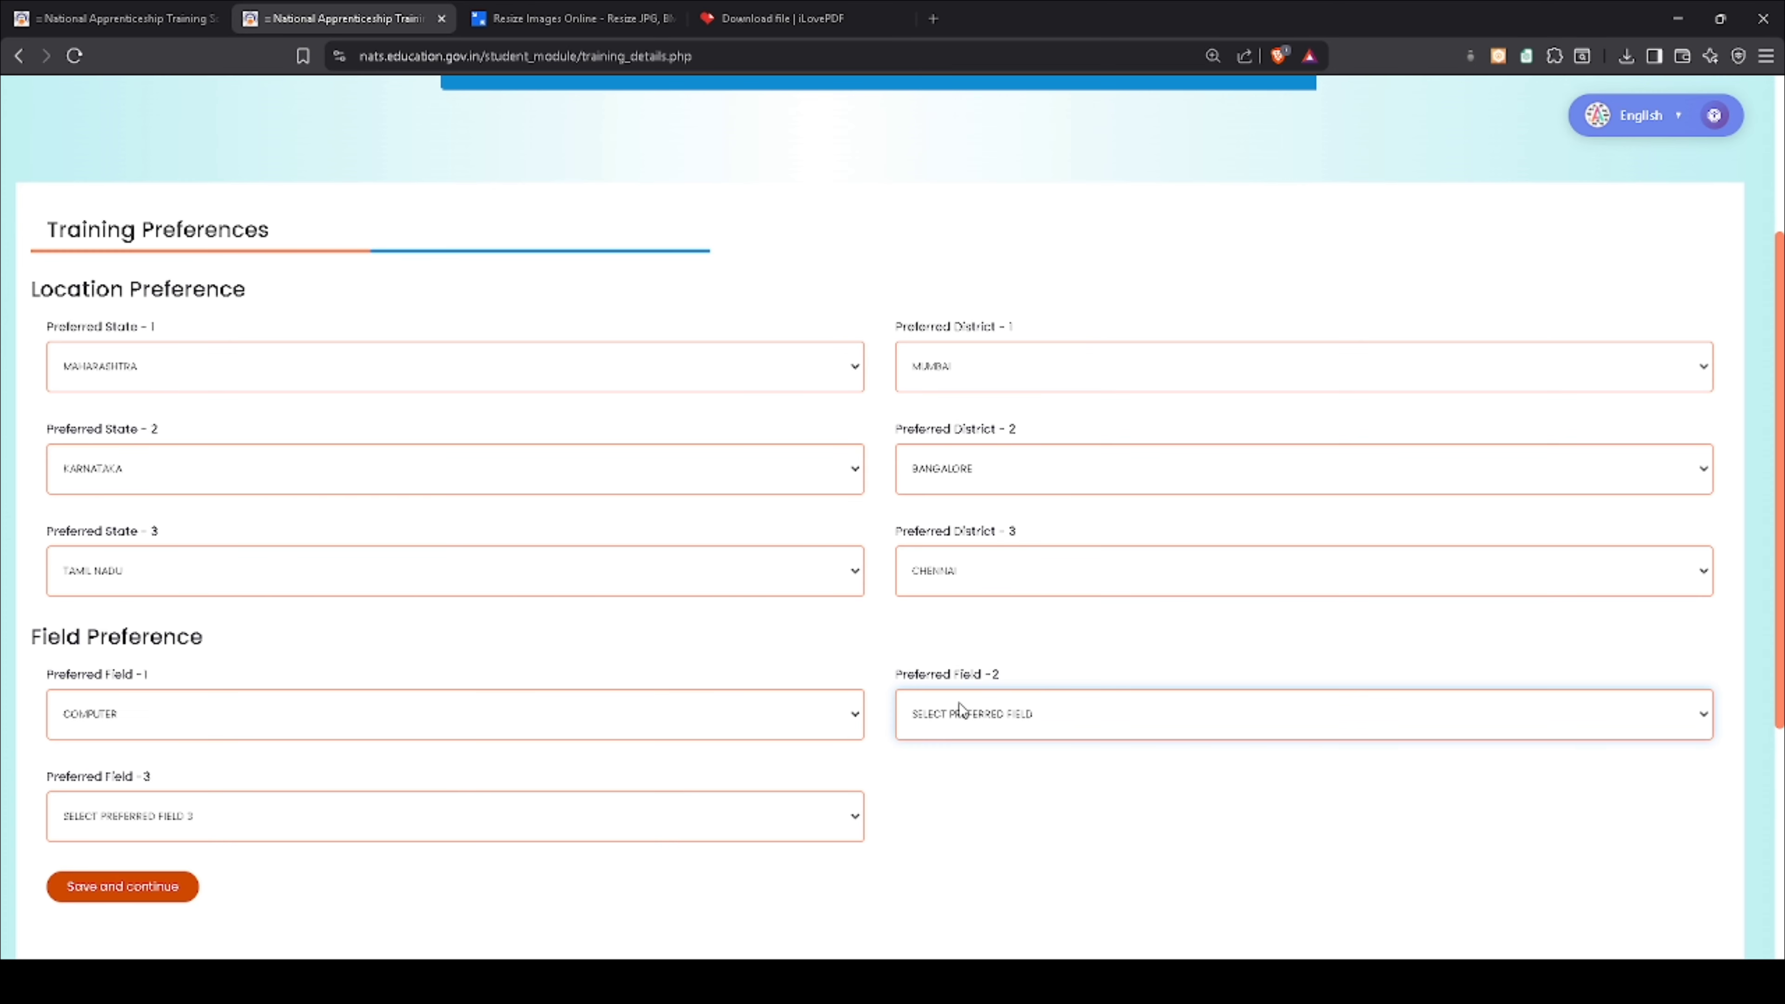
pyautogui.click(961, 435)
pyautogui.click(333, 819)
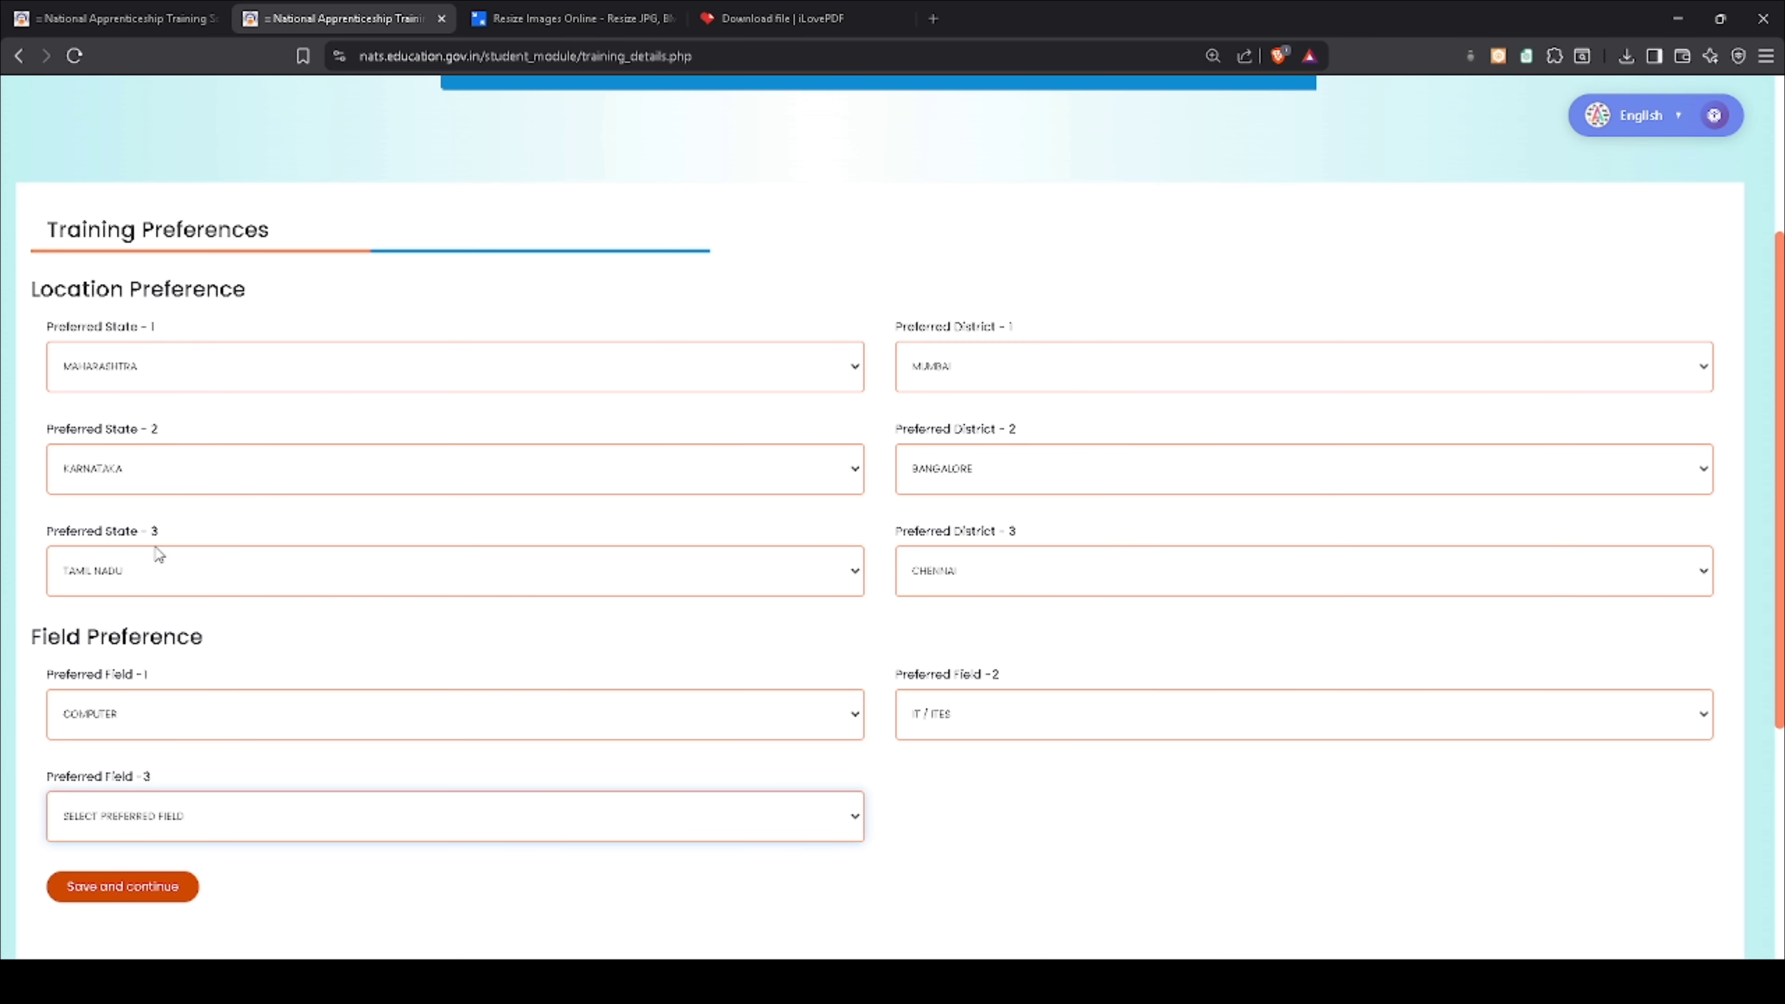
pyautogui.click(113, 621)
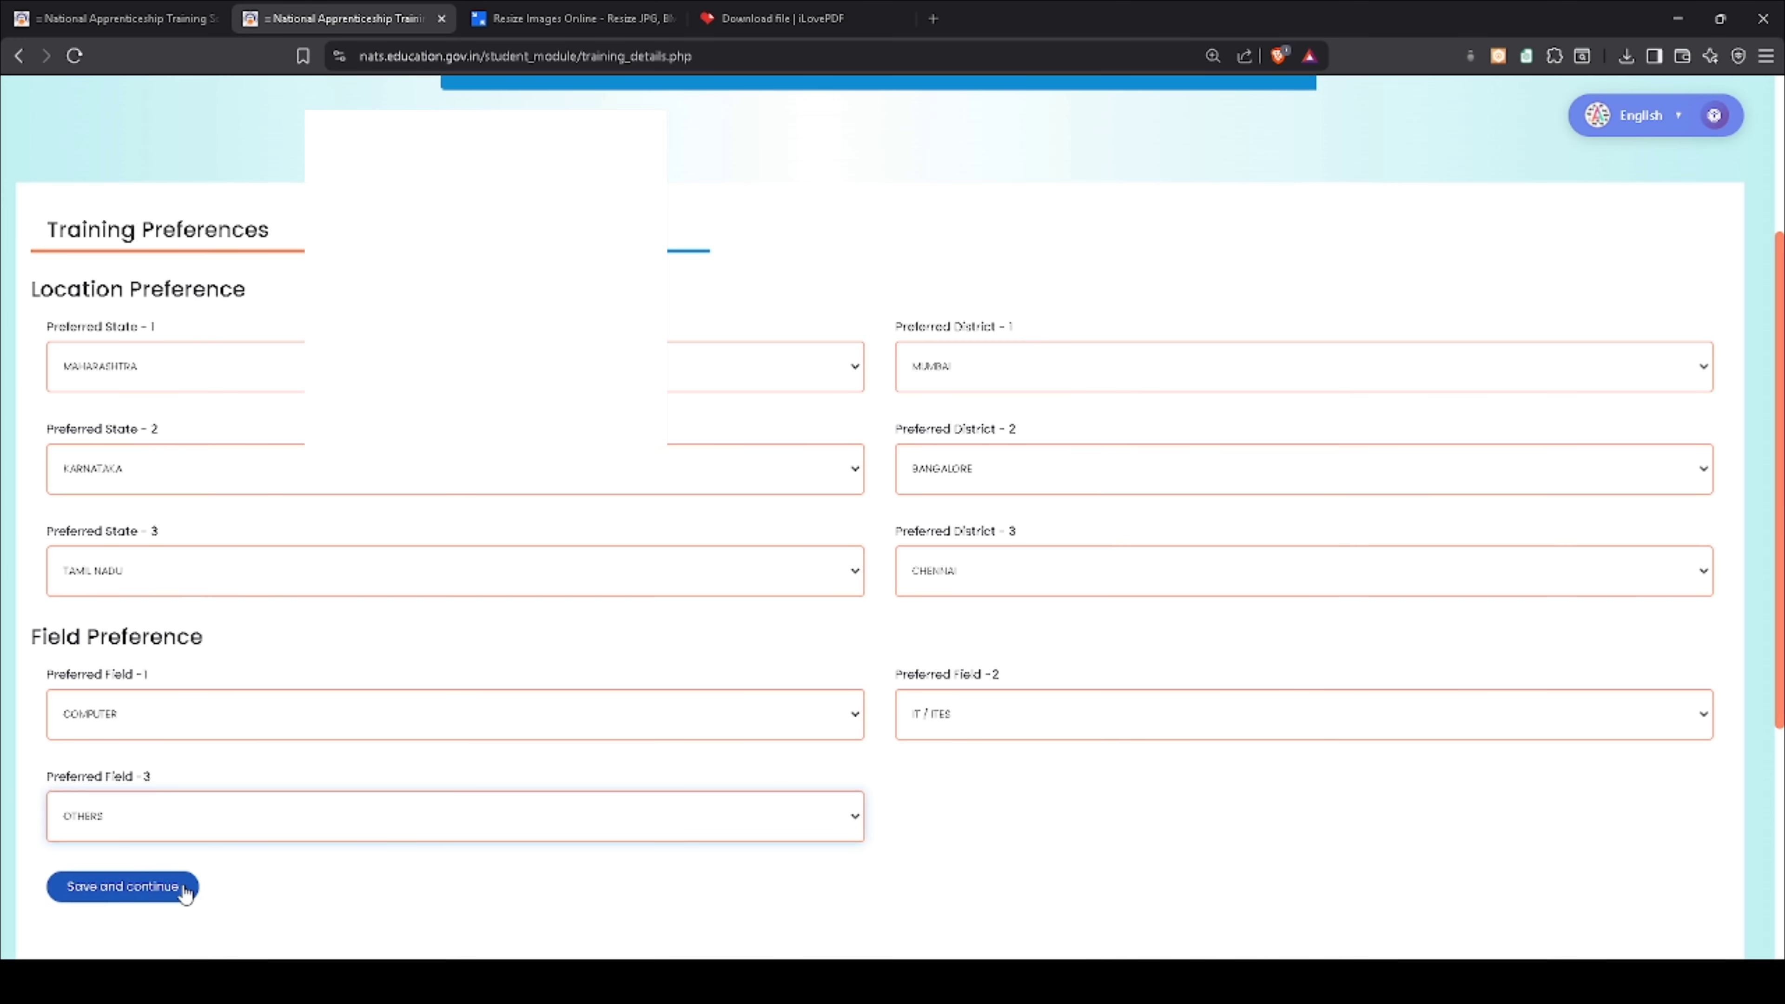
pyautogui.click(123, 887)
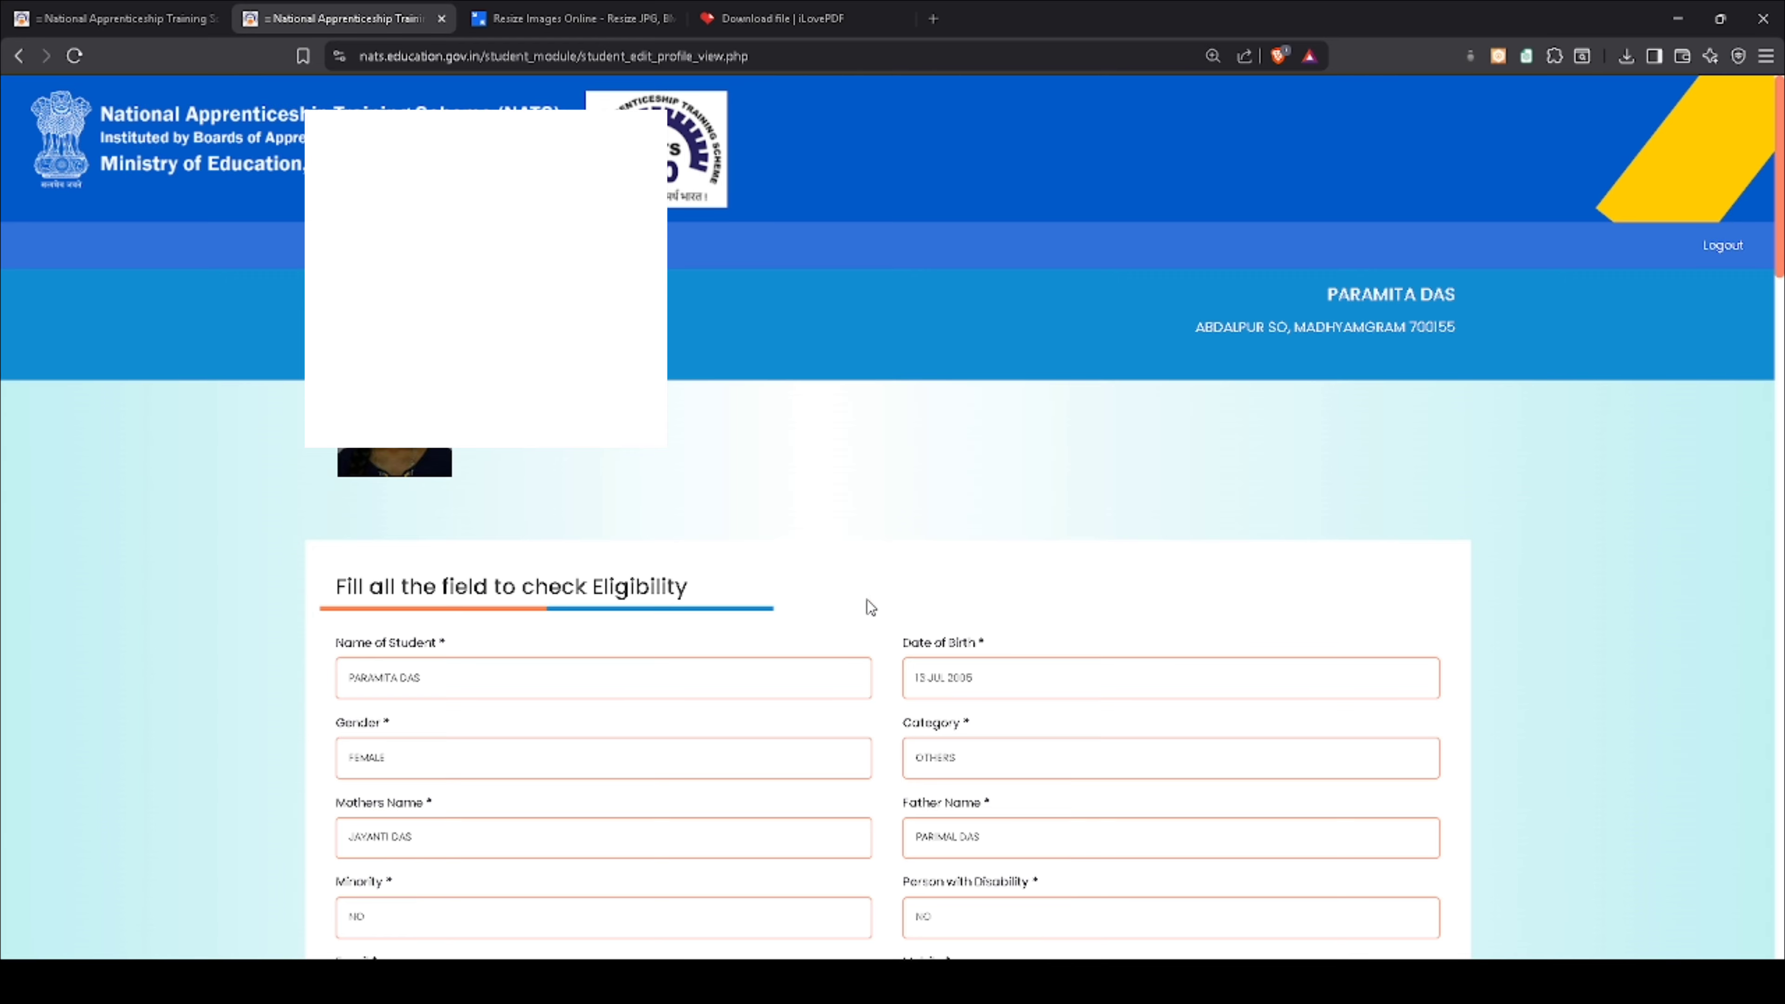
# - Print the reviewed profile page and save it as a PDF
pyautogui.scroll(-4, 871, 606)
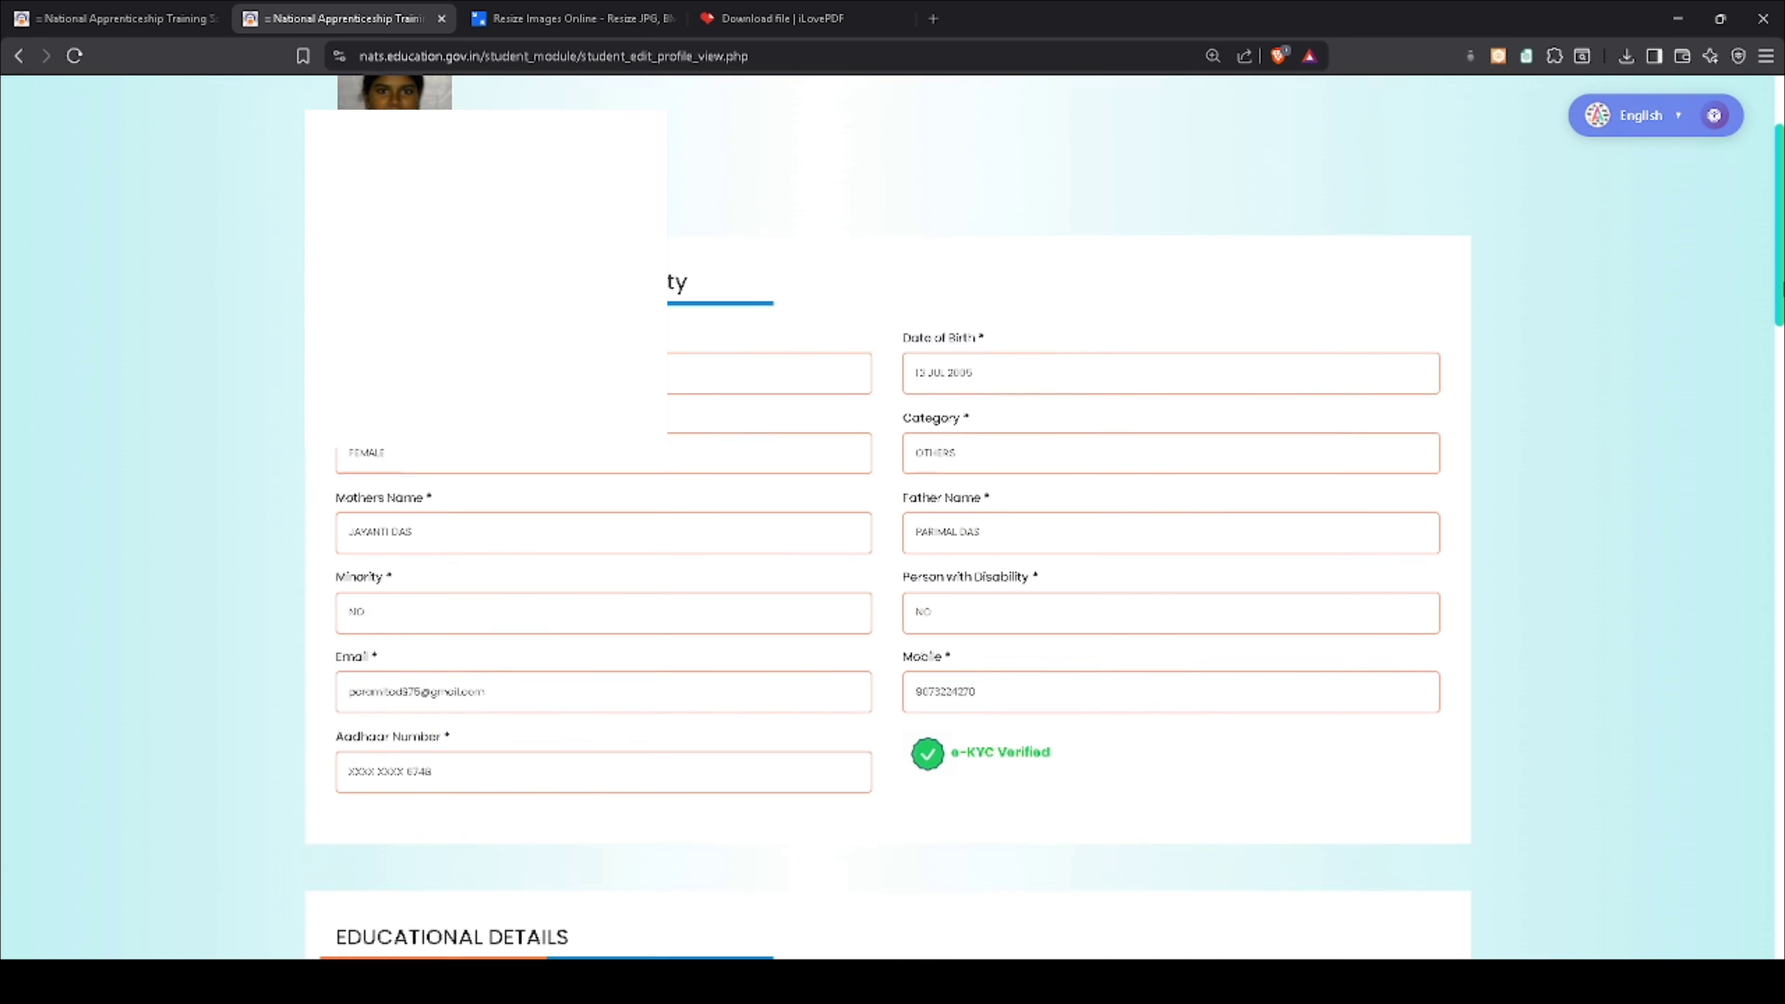
pyautogui.scroll(-15, 1759, 877)
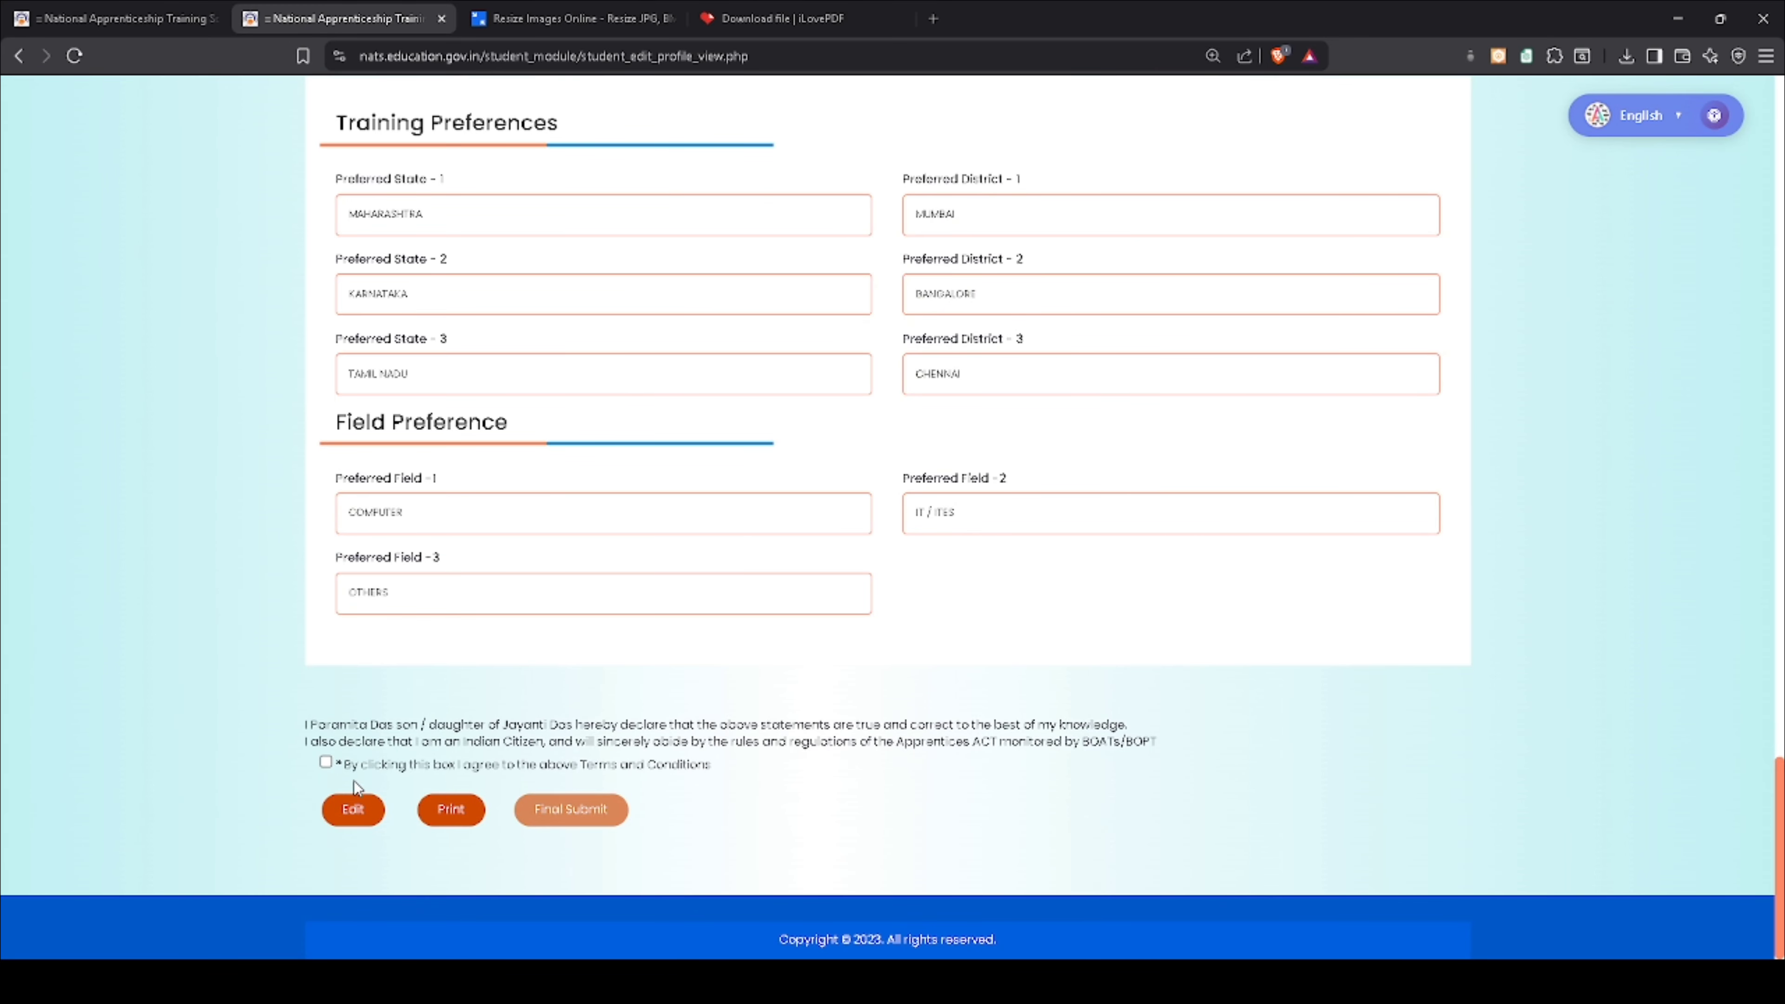
pyautogui.click(451, 810)
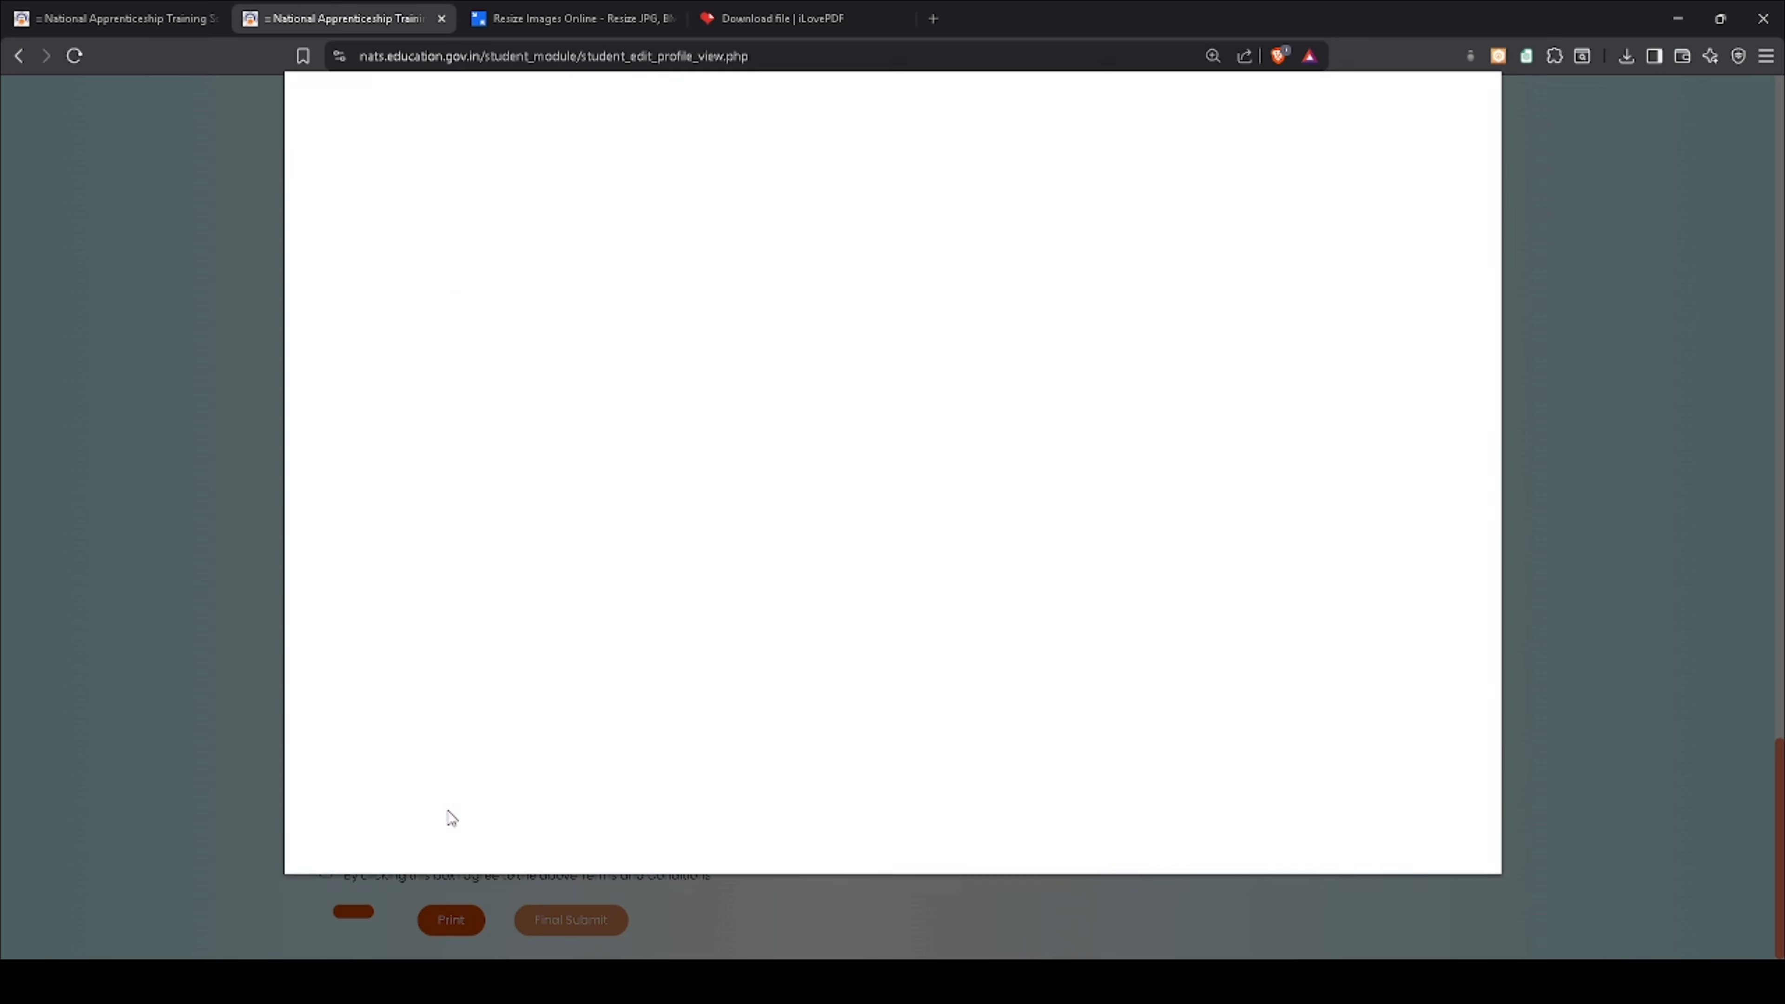
pyautogui.click(1381, 831)
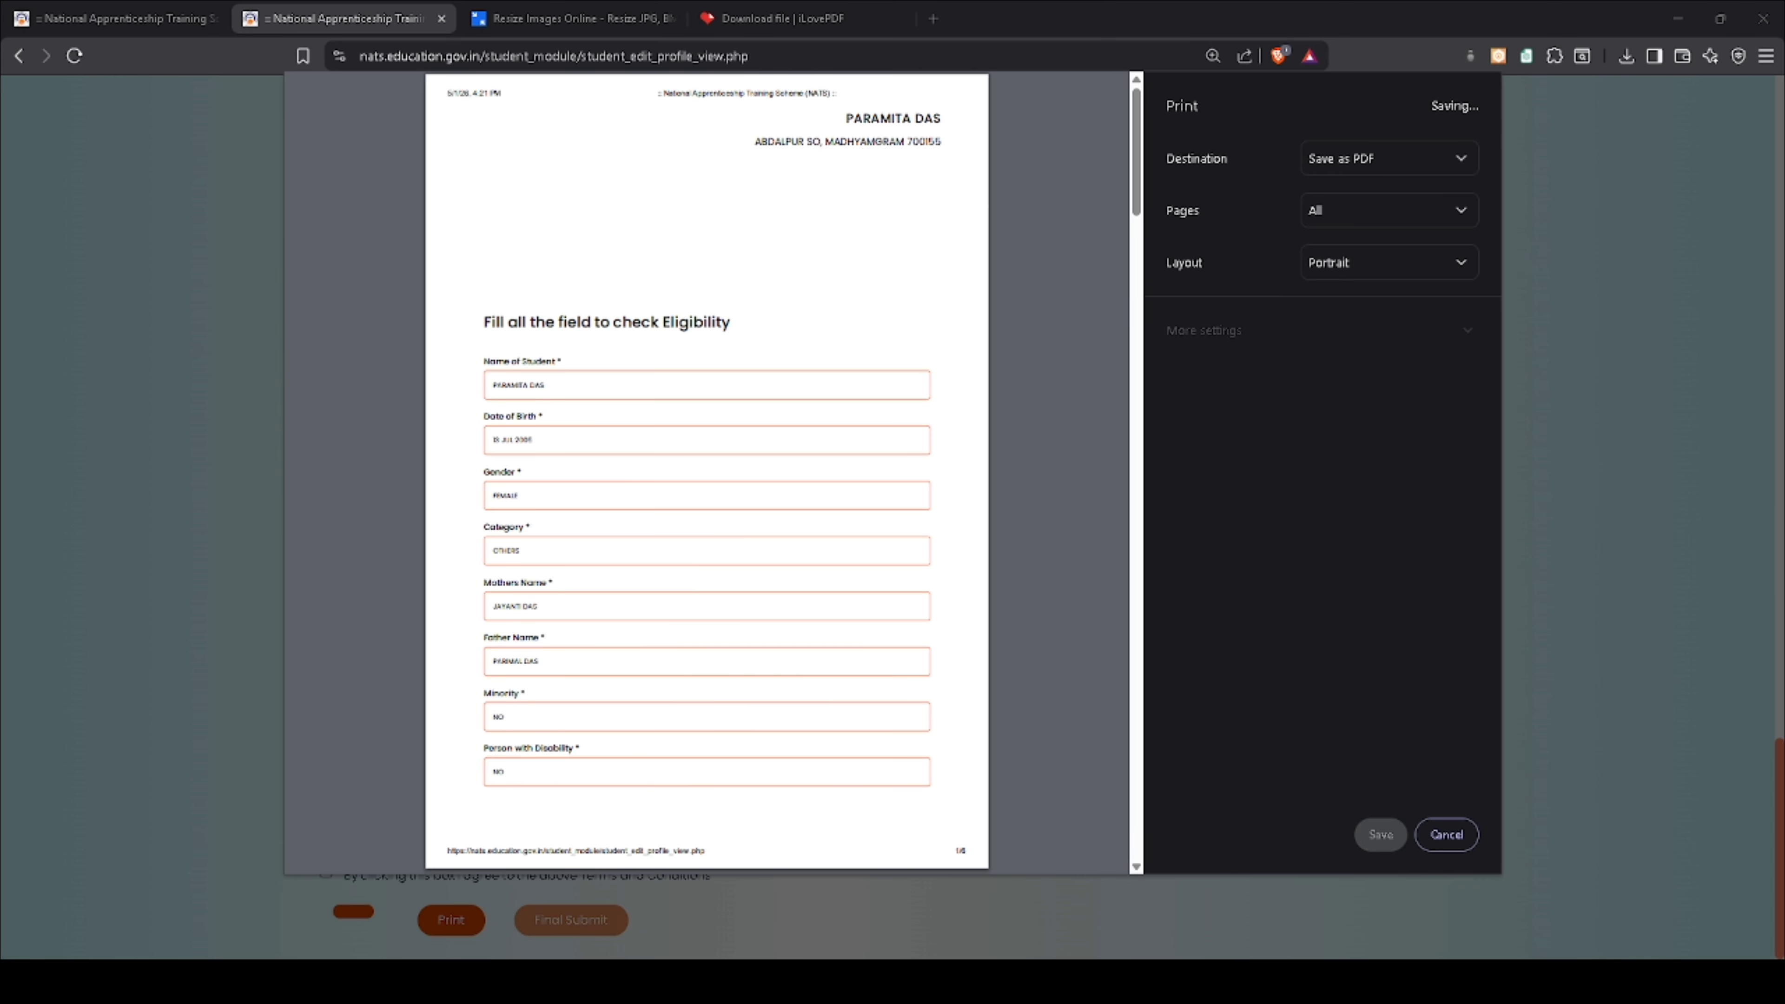
pyautogui.press('Return')
# - Accept the terms and conditions and final-submit the student profile
pyautogui.scroll(6, 493, 660)
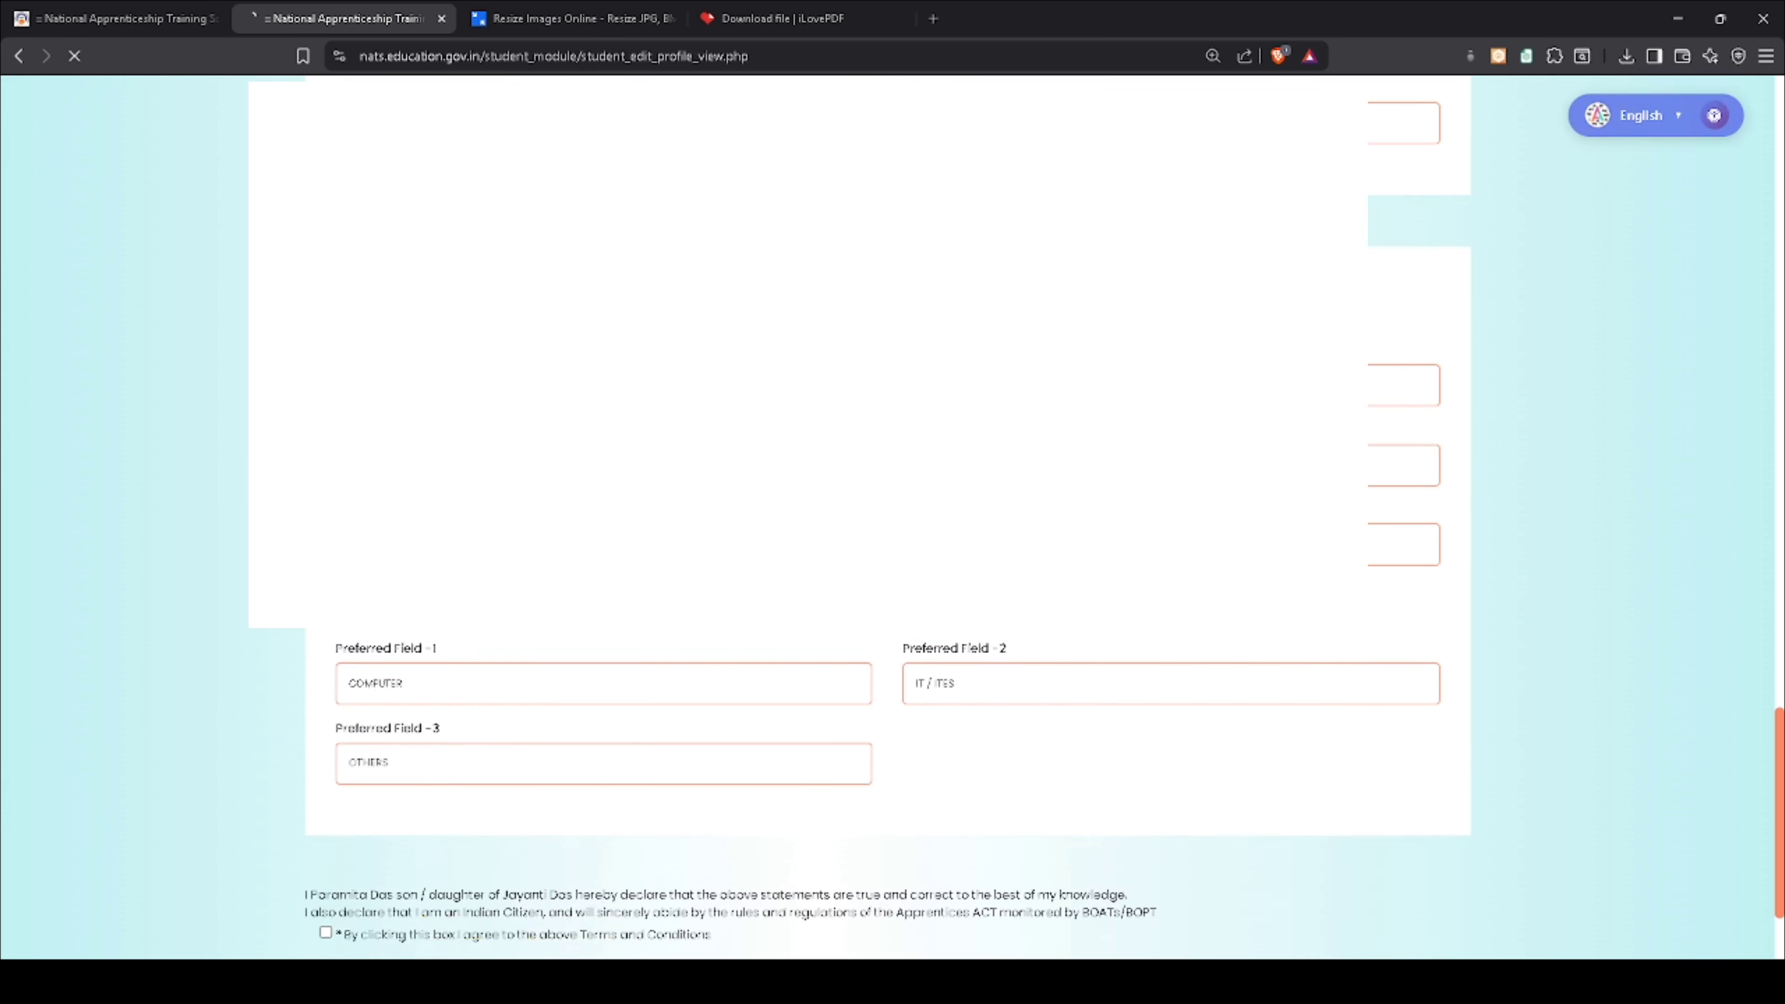
pyautogui.scroll(-8, 494, 660)
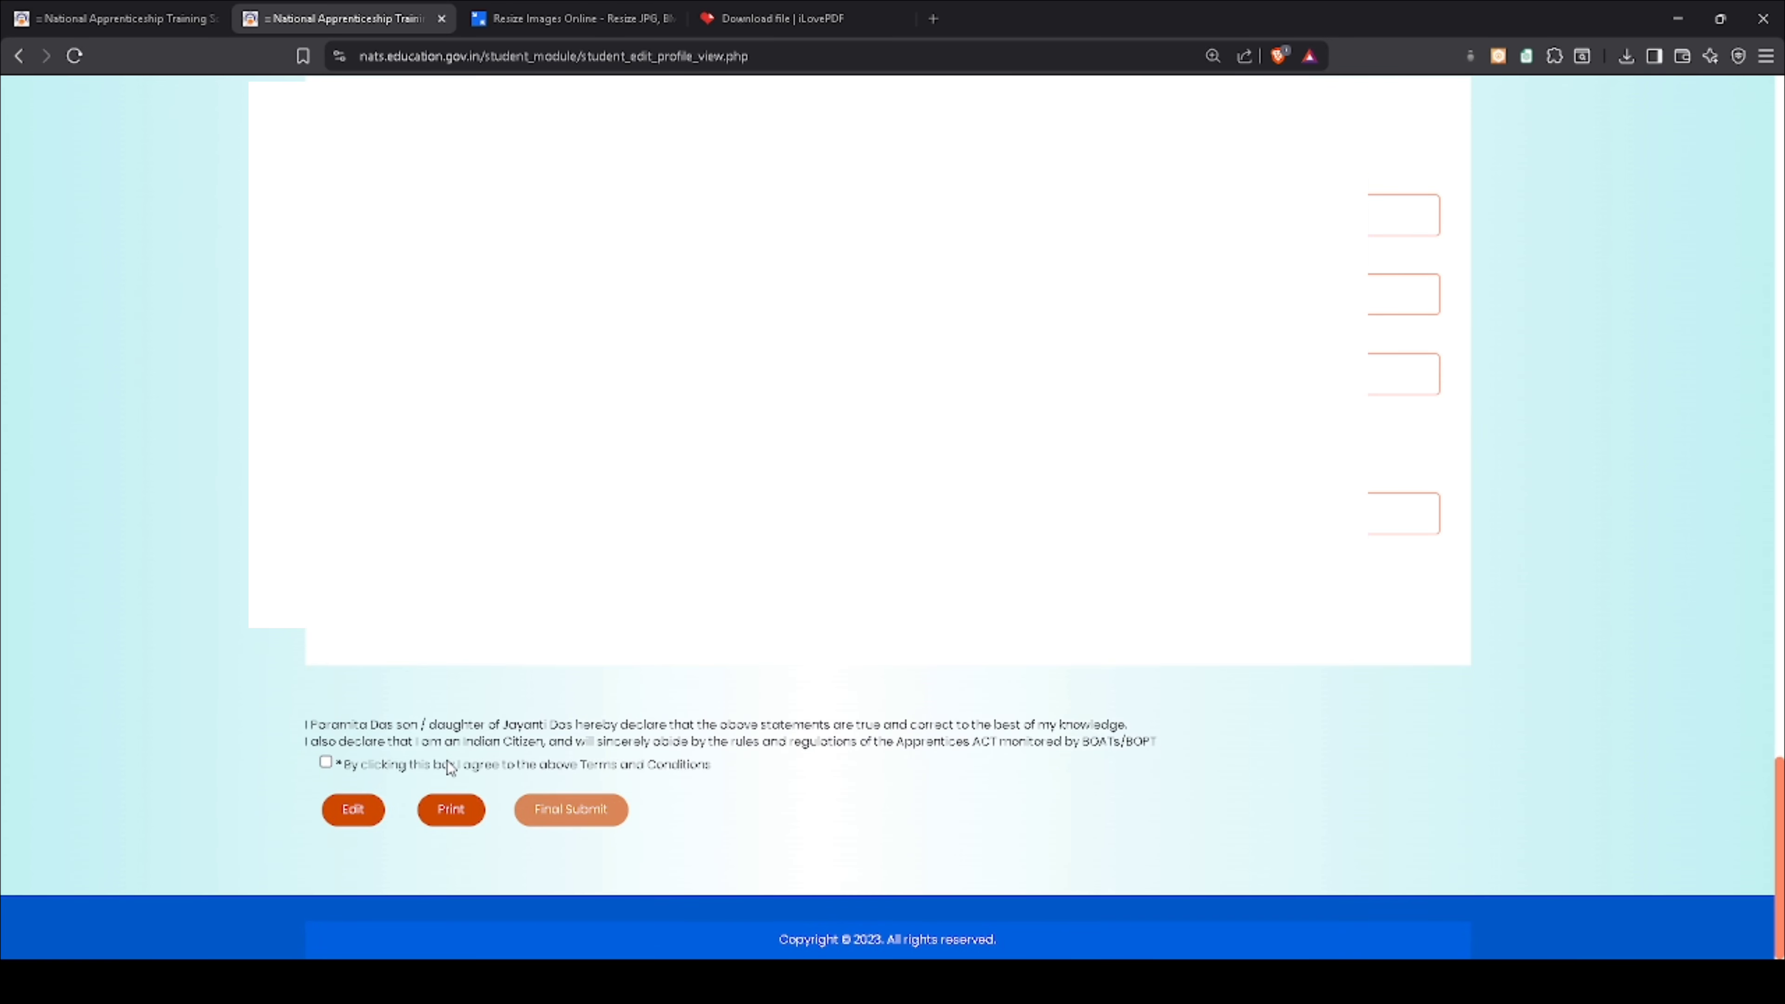
pyautogui.click(326, 762)
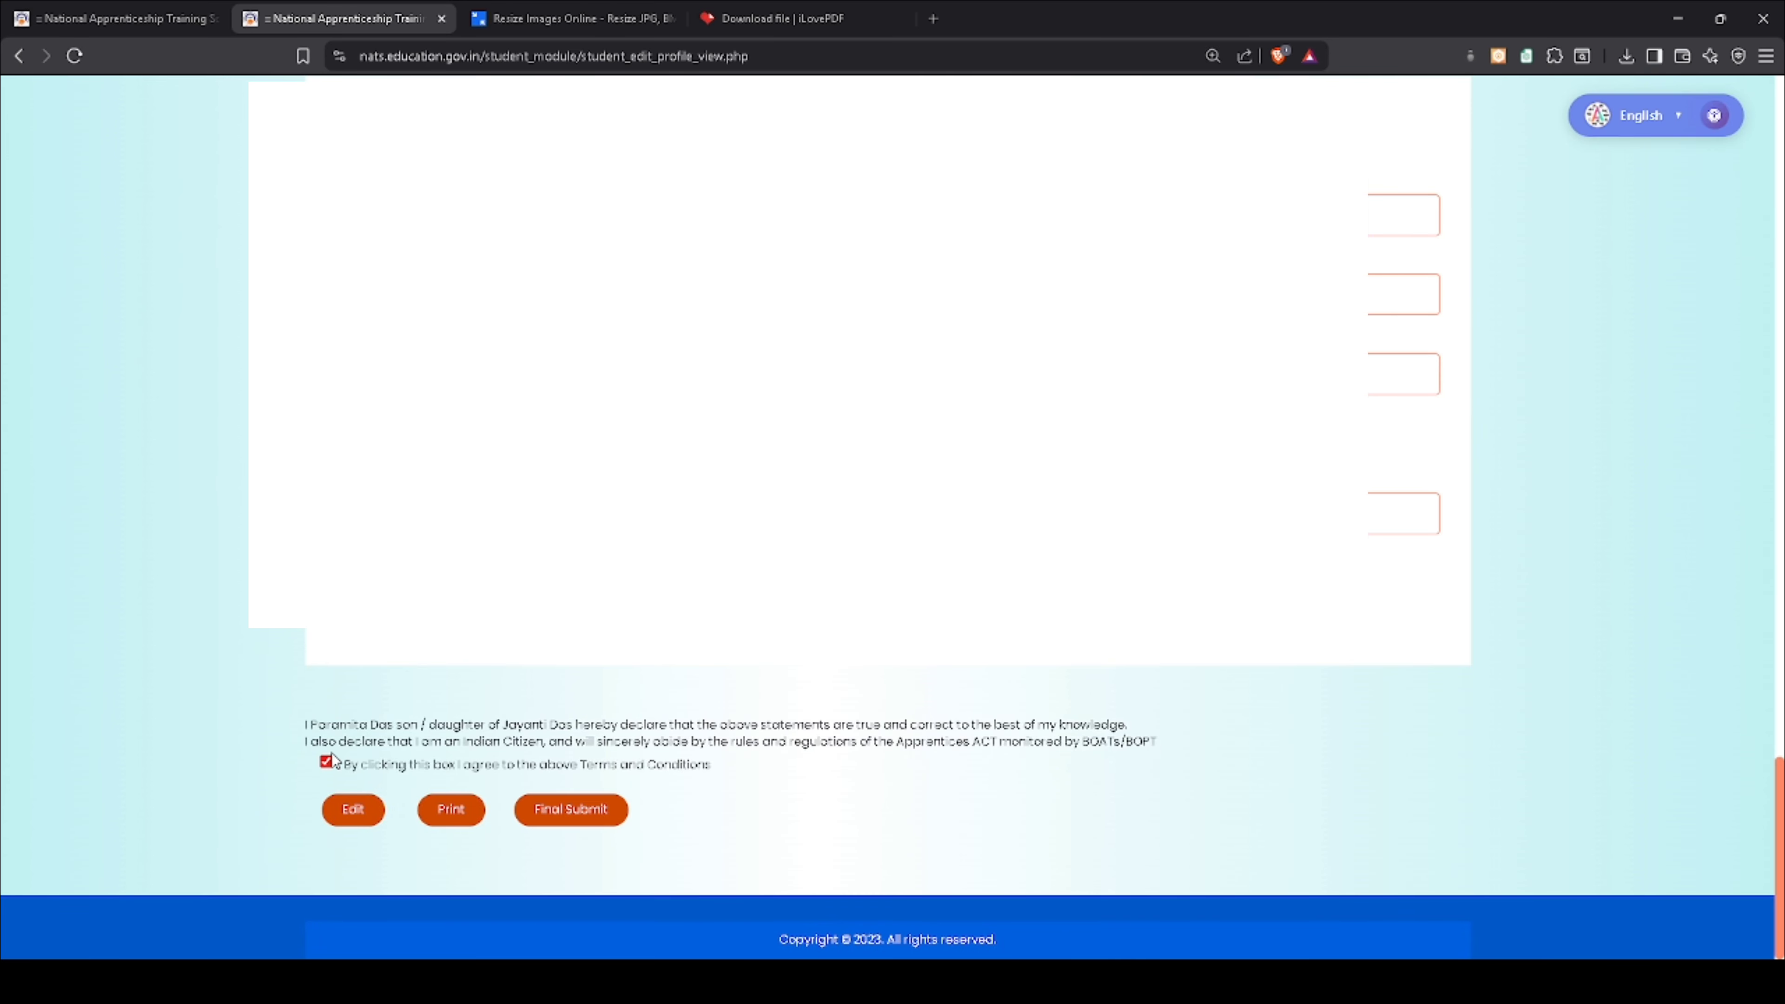
pyautogui.click(574, 823)
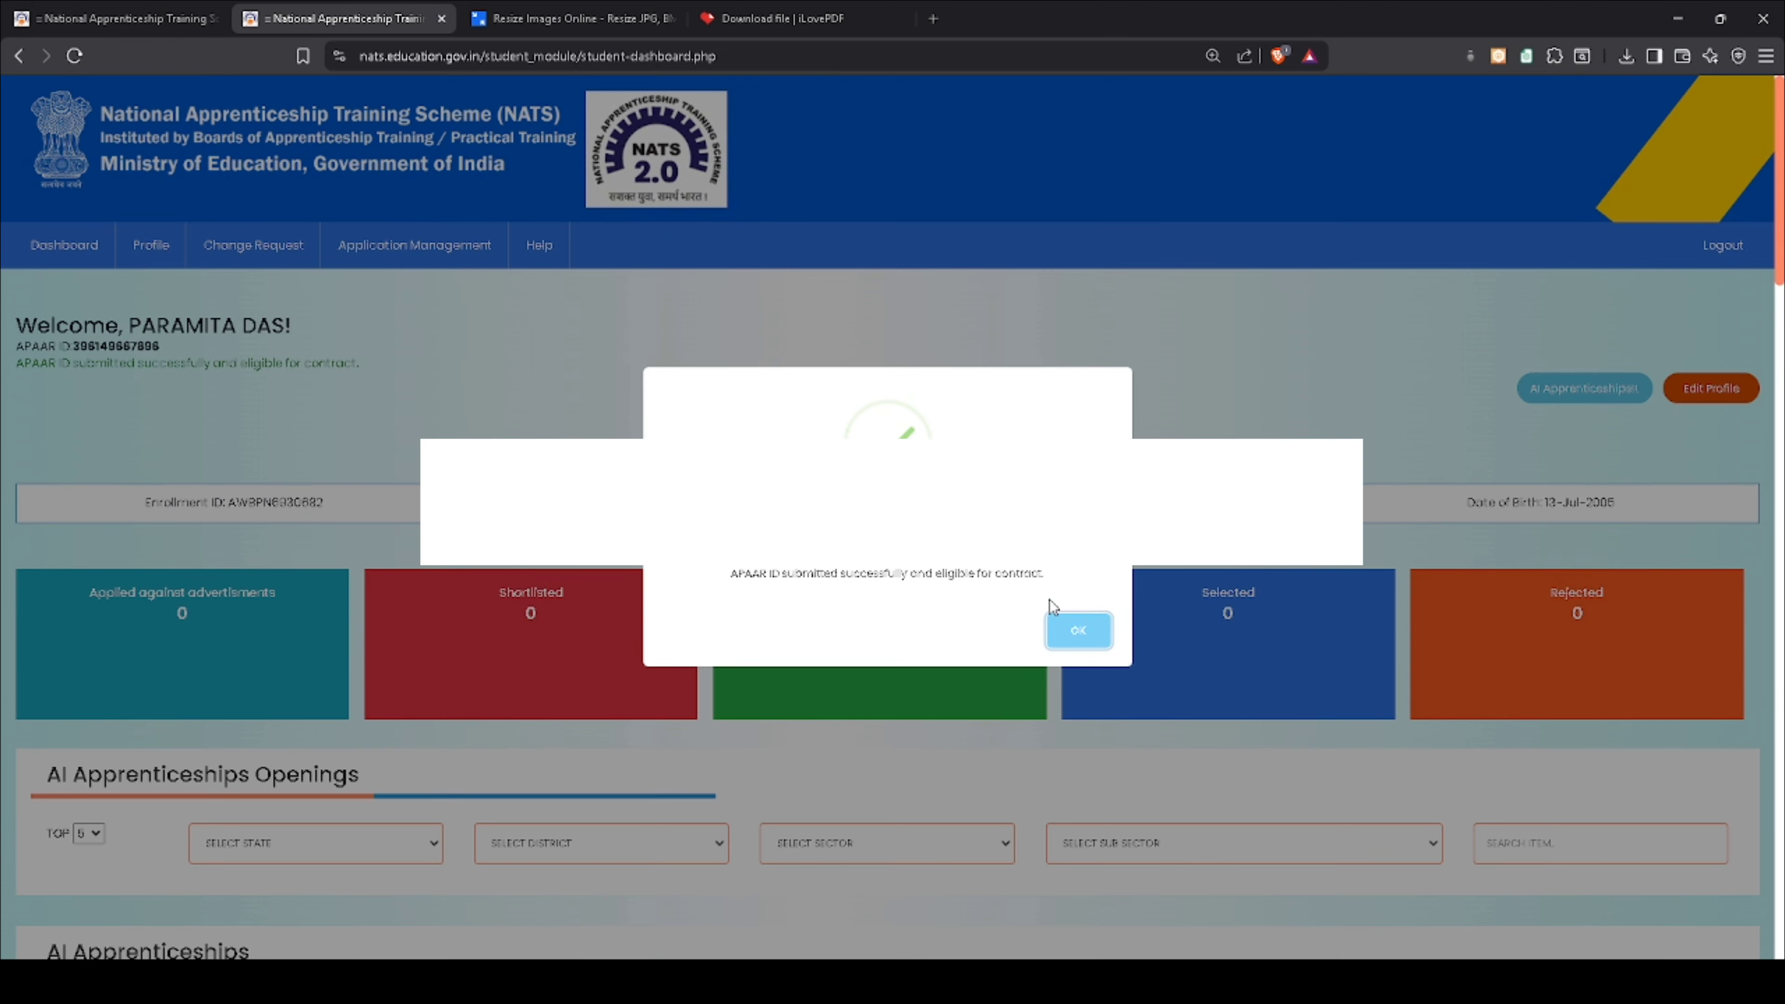
# - Open the details of the Airports Authority of India Diploma Engg Apprentices vacancy
pyautogui.click(1088, 629)
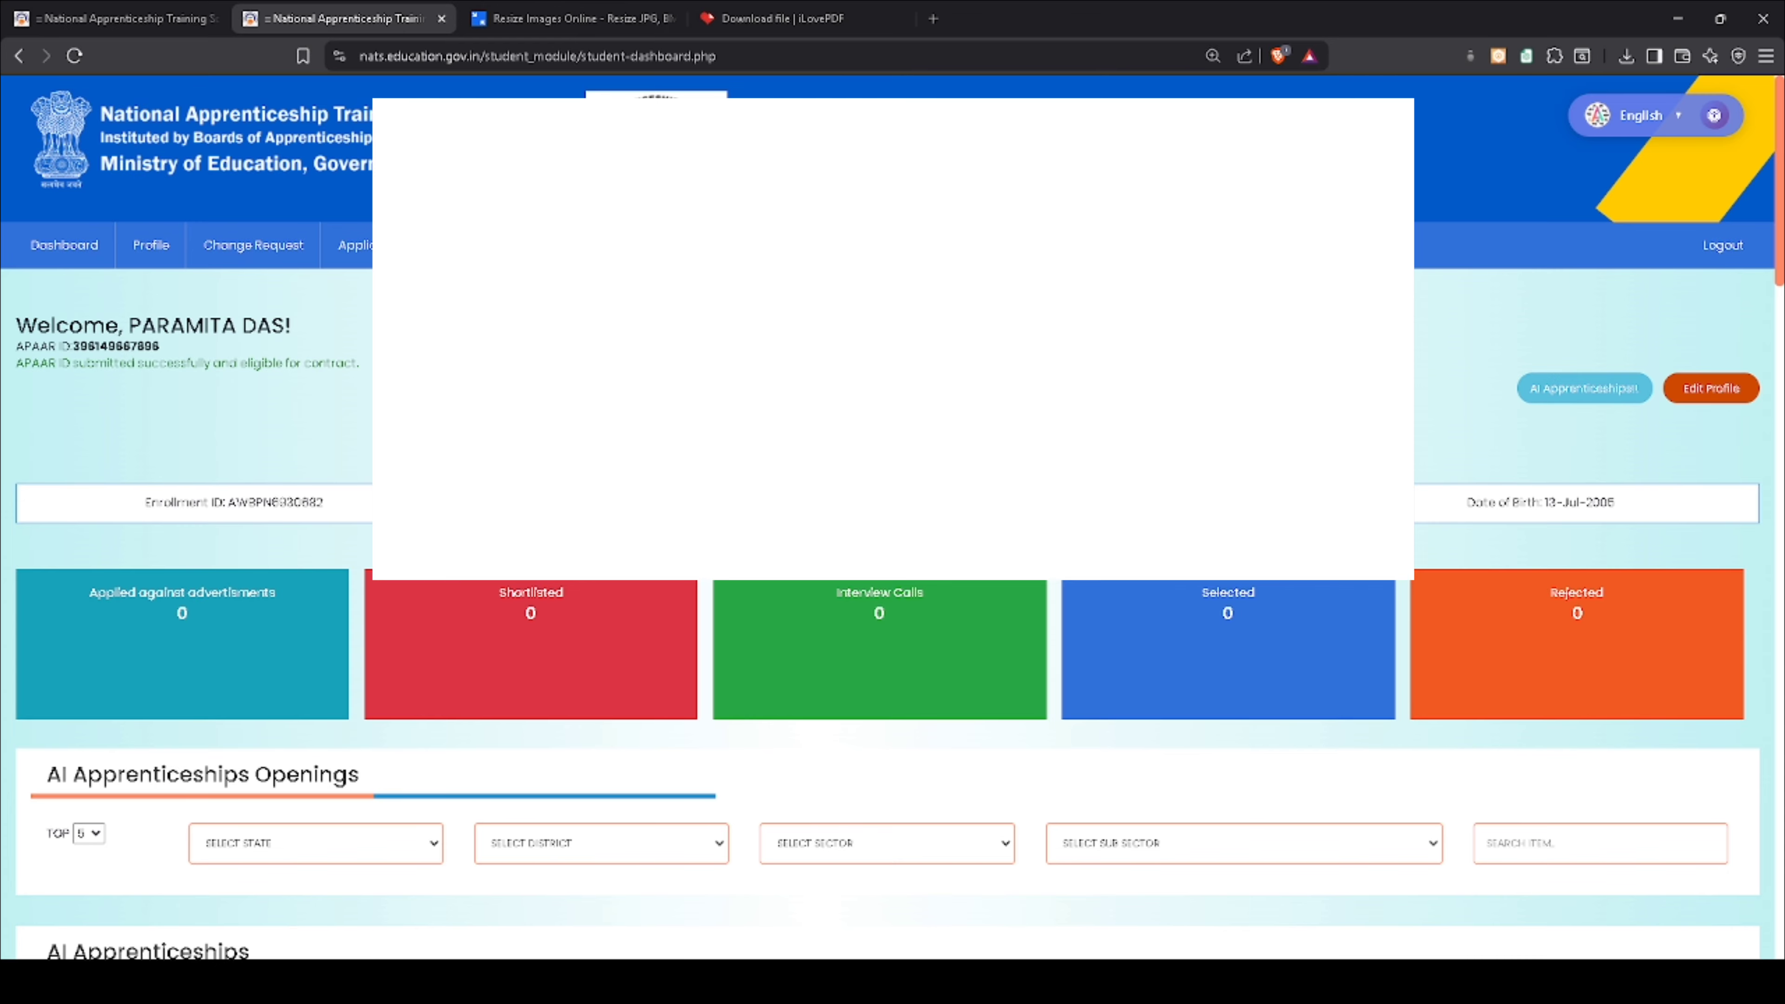
pyautogui.scroll(-3, 566, 644)
pyautogui.scroll(3, 562, 718)
pyautogui.scroll(-15, 562, 717)
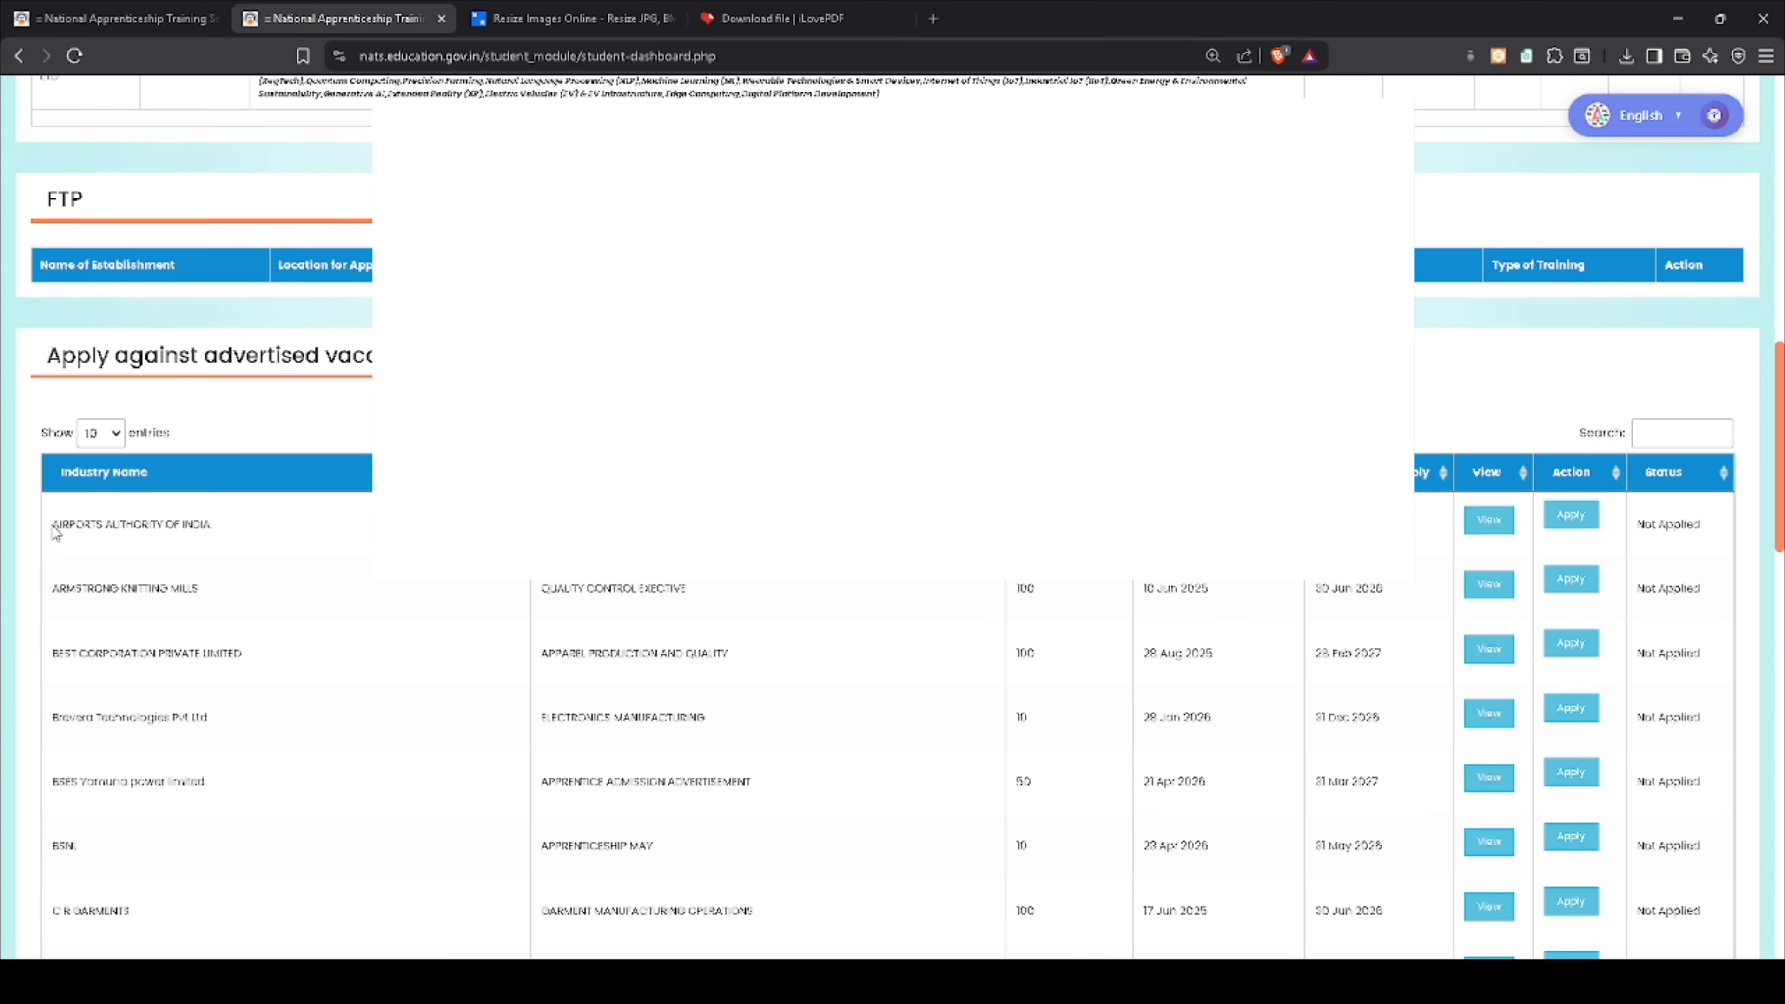
pyautogui.moveTo(52, 524); pyautogui.dragTo(211, 524)
pyautogui.click(170, 533)
pyautogui.click(1489, 520)
pyautogui.scroll(-10, 554, 643)
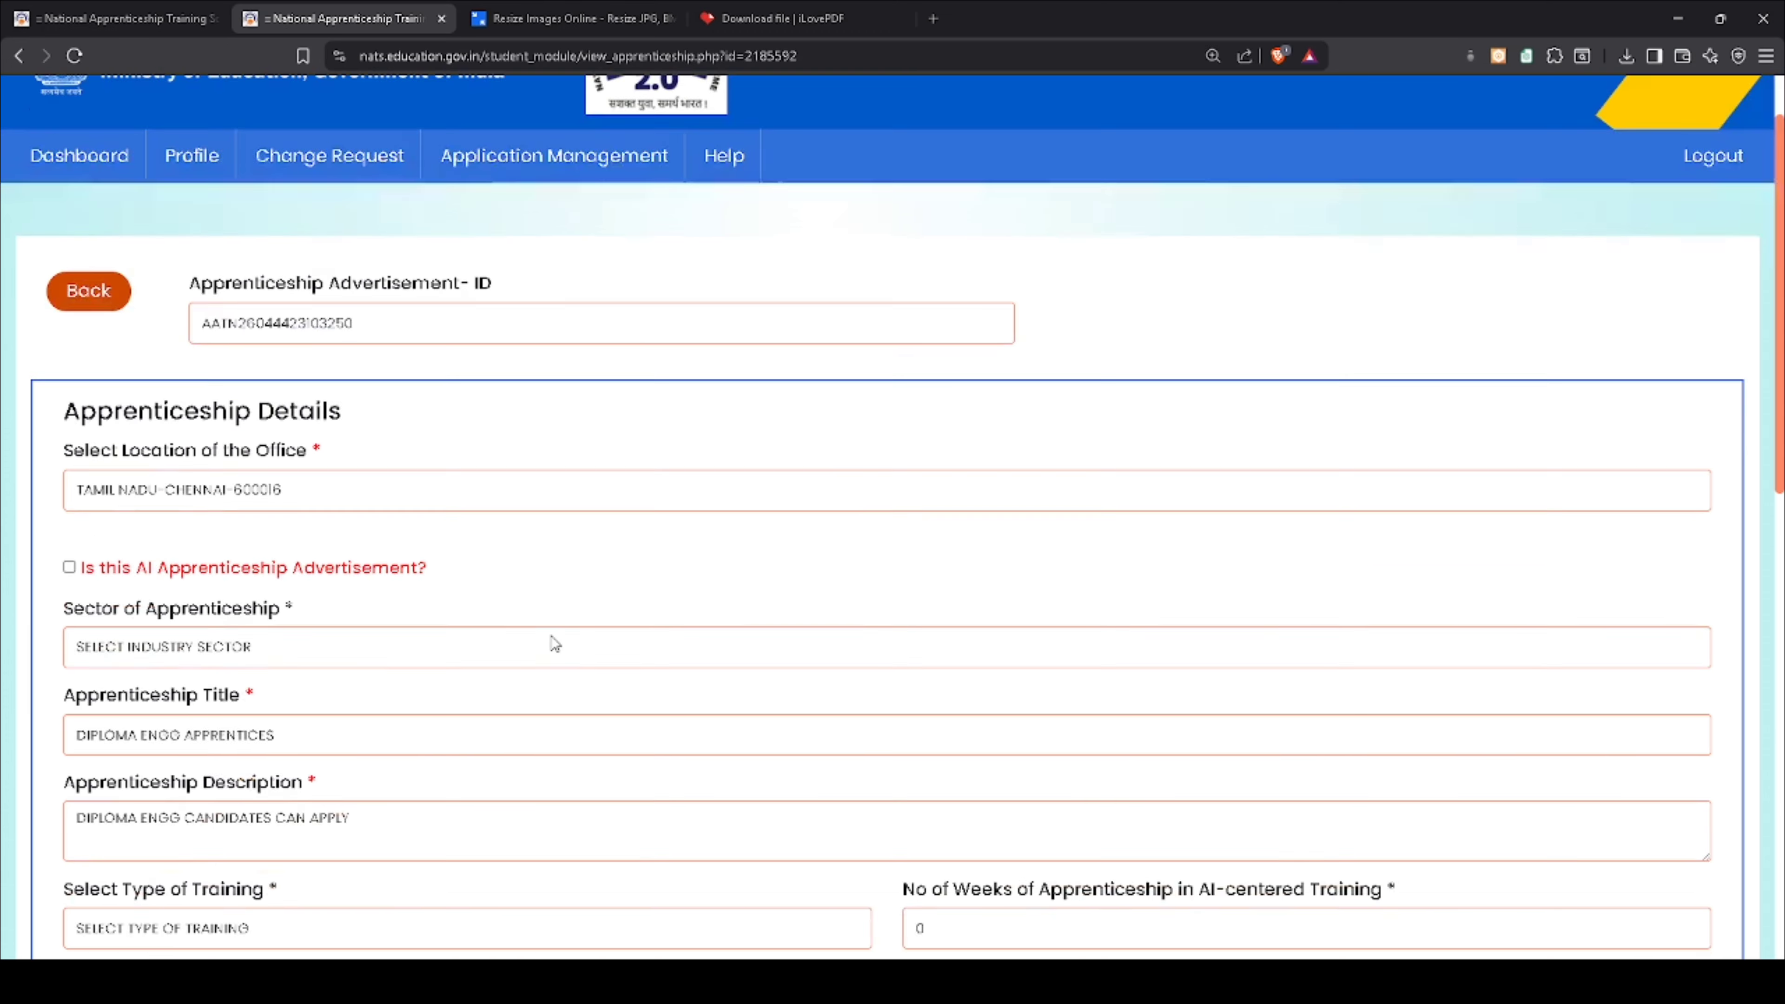
# - Apply for the Airports Authority of India vacancy from the advertised vacancies list
pyautogui.click(18, 55)
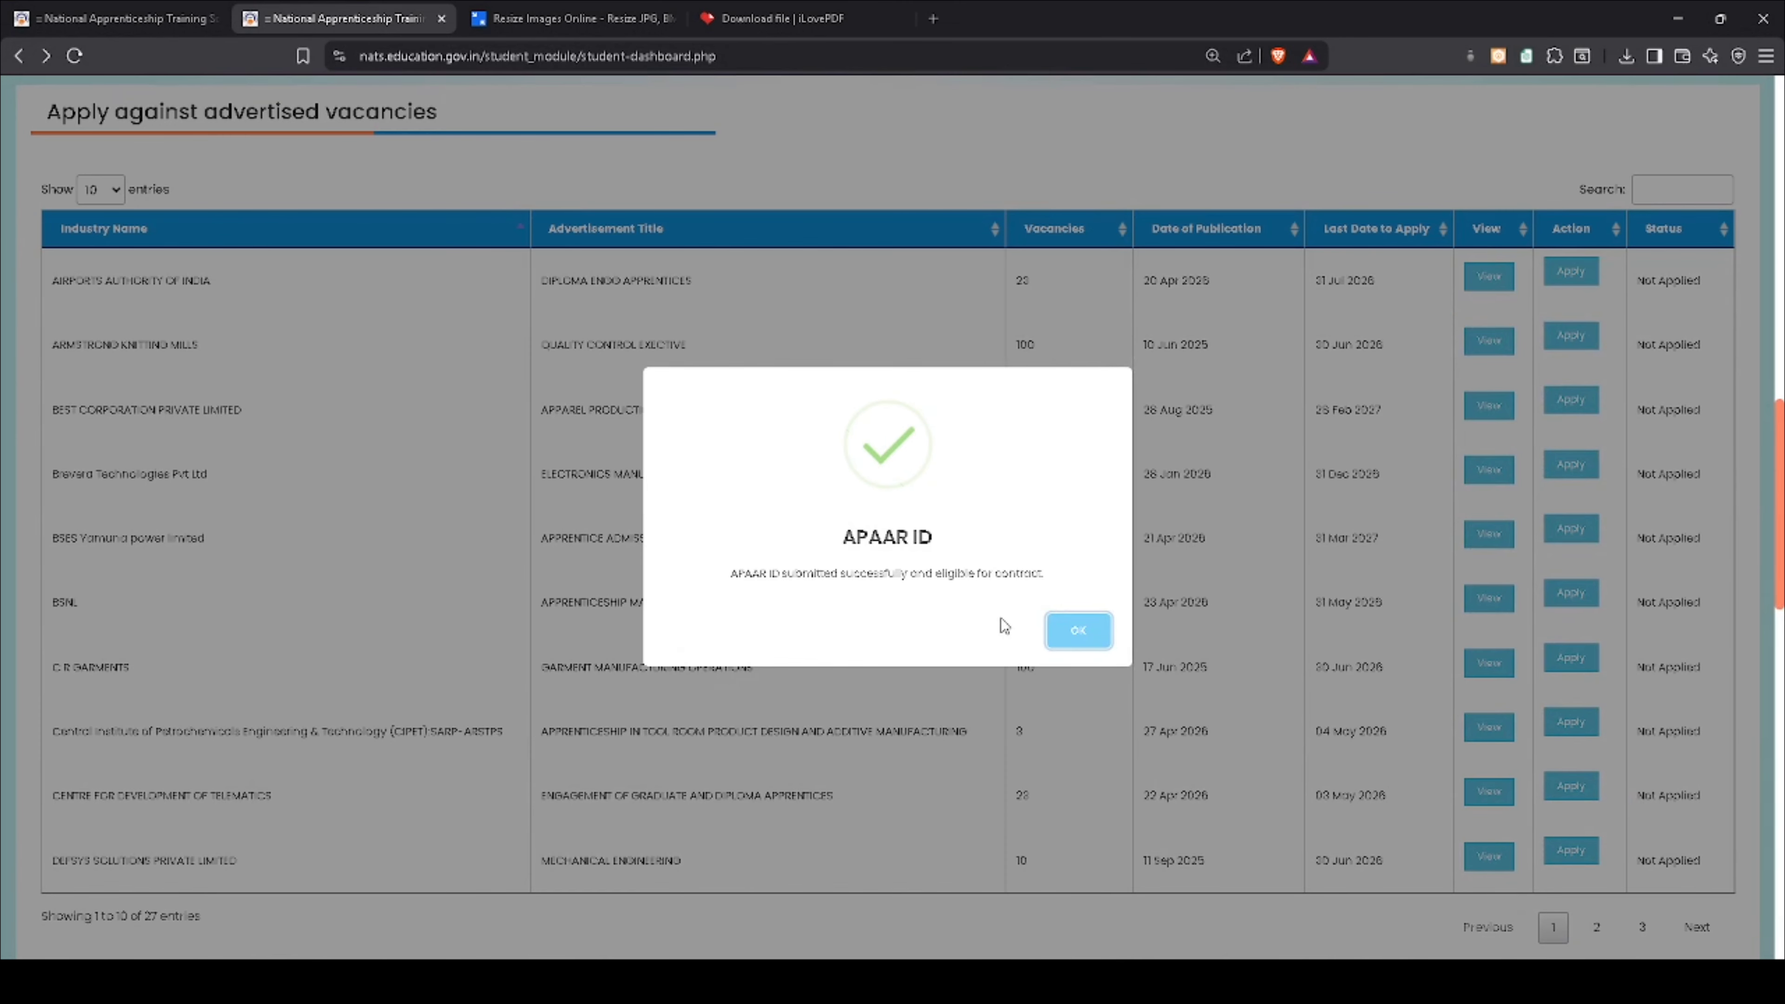
pyautogui.click(1062, 626)
pyautogui.scroll(3, 1256, 655)
pyautogui.click(1574, 556)
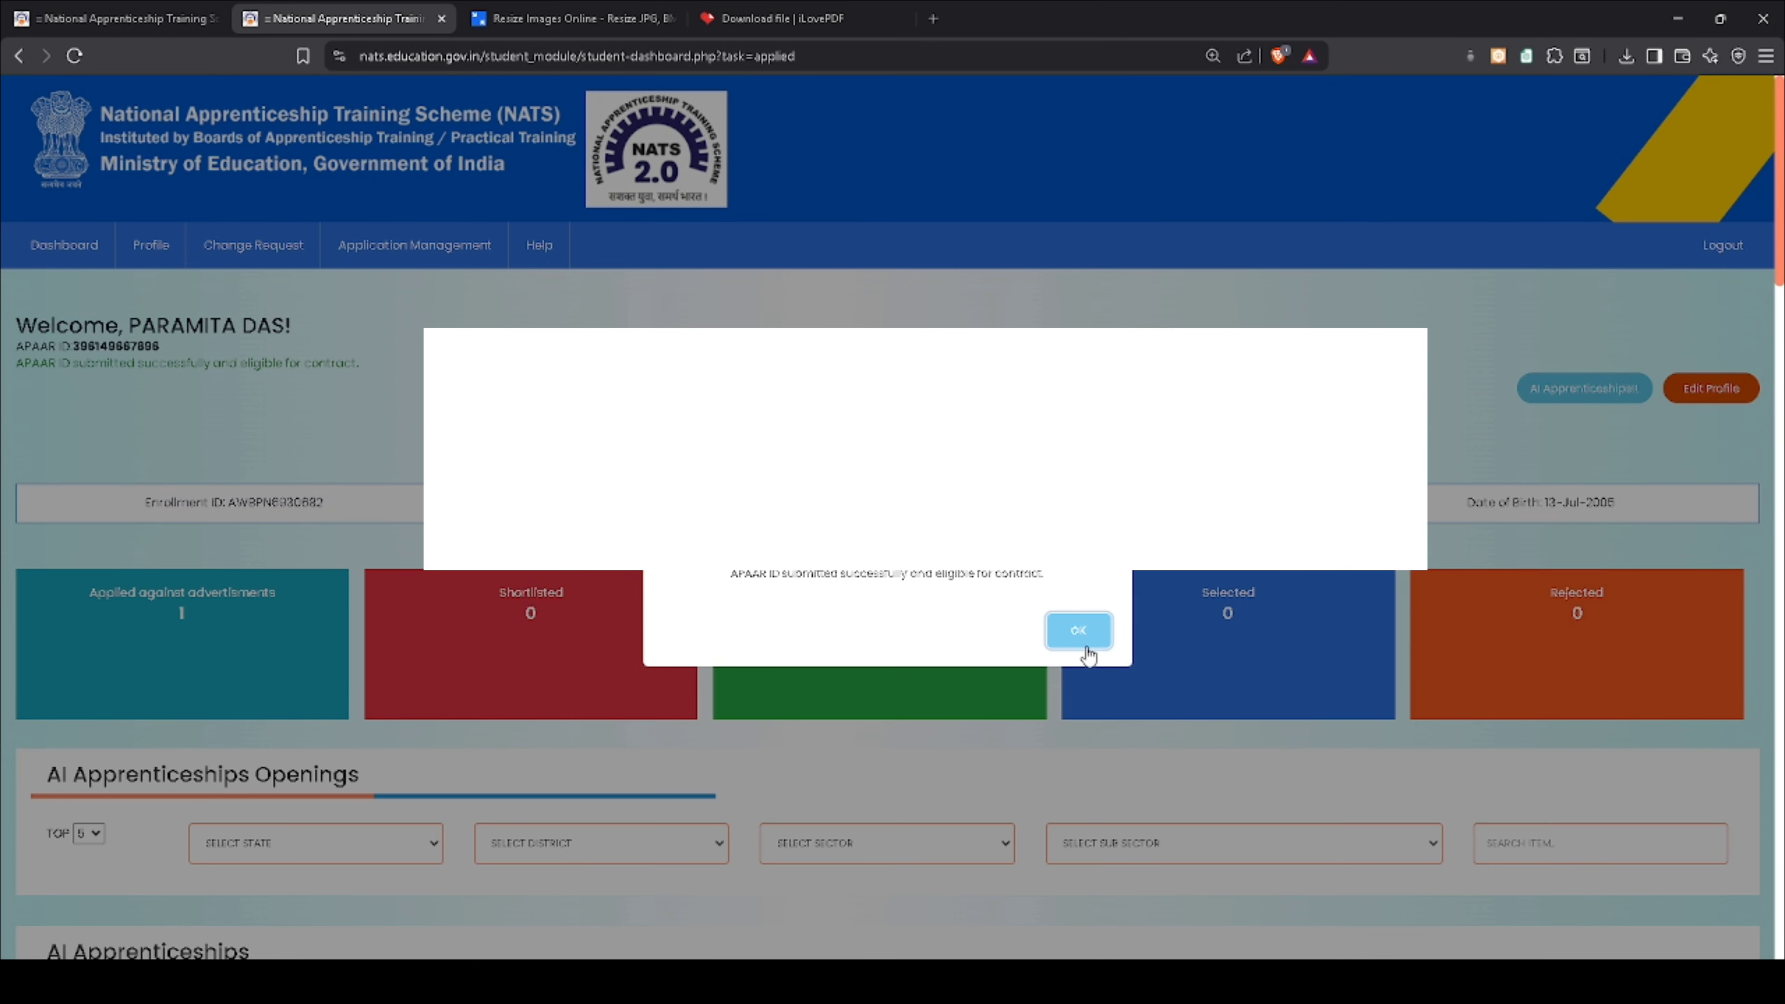
pyautogui.click(1081, 637)
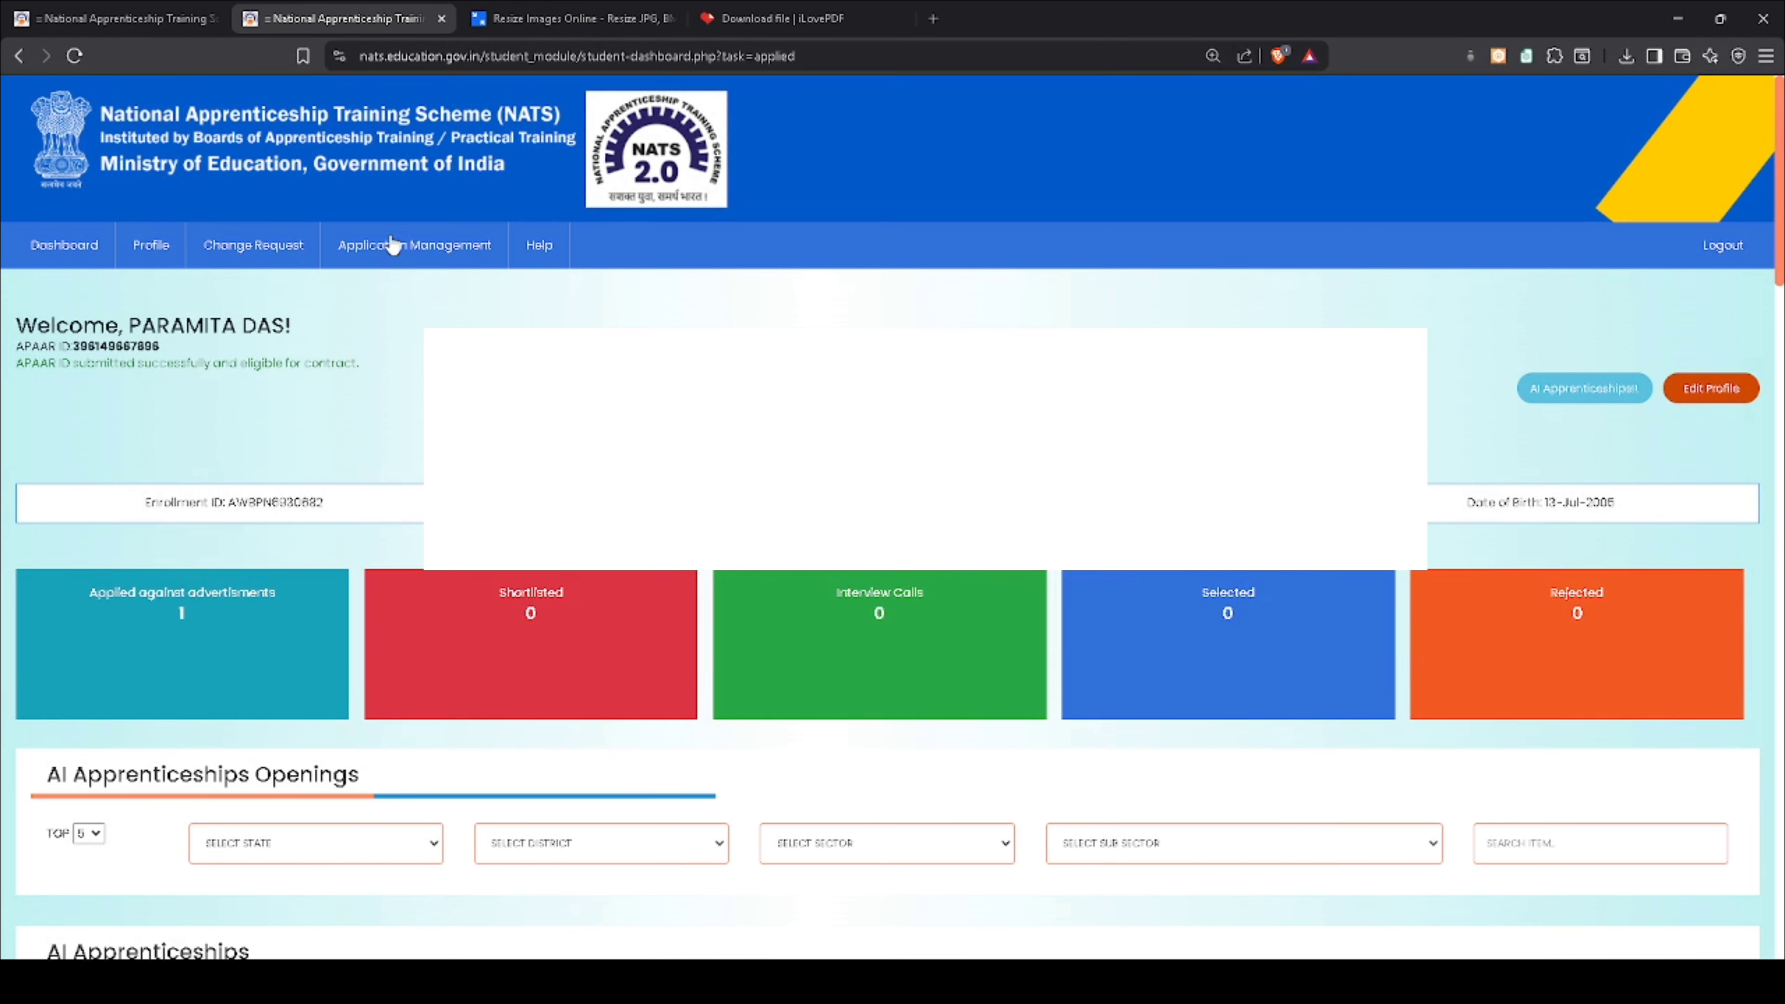
# - Confirm the vacancy shows as Applied in Application Management, then go back to the dashboard
pyautogui.click(394, 246)
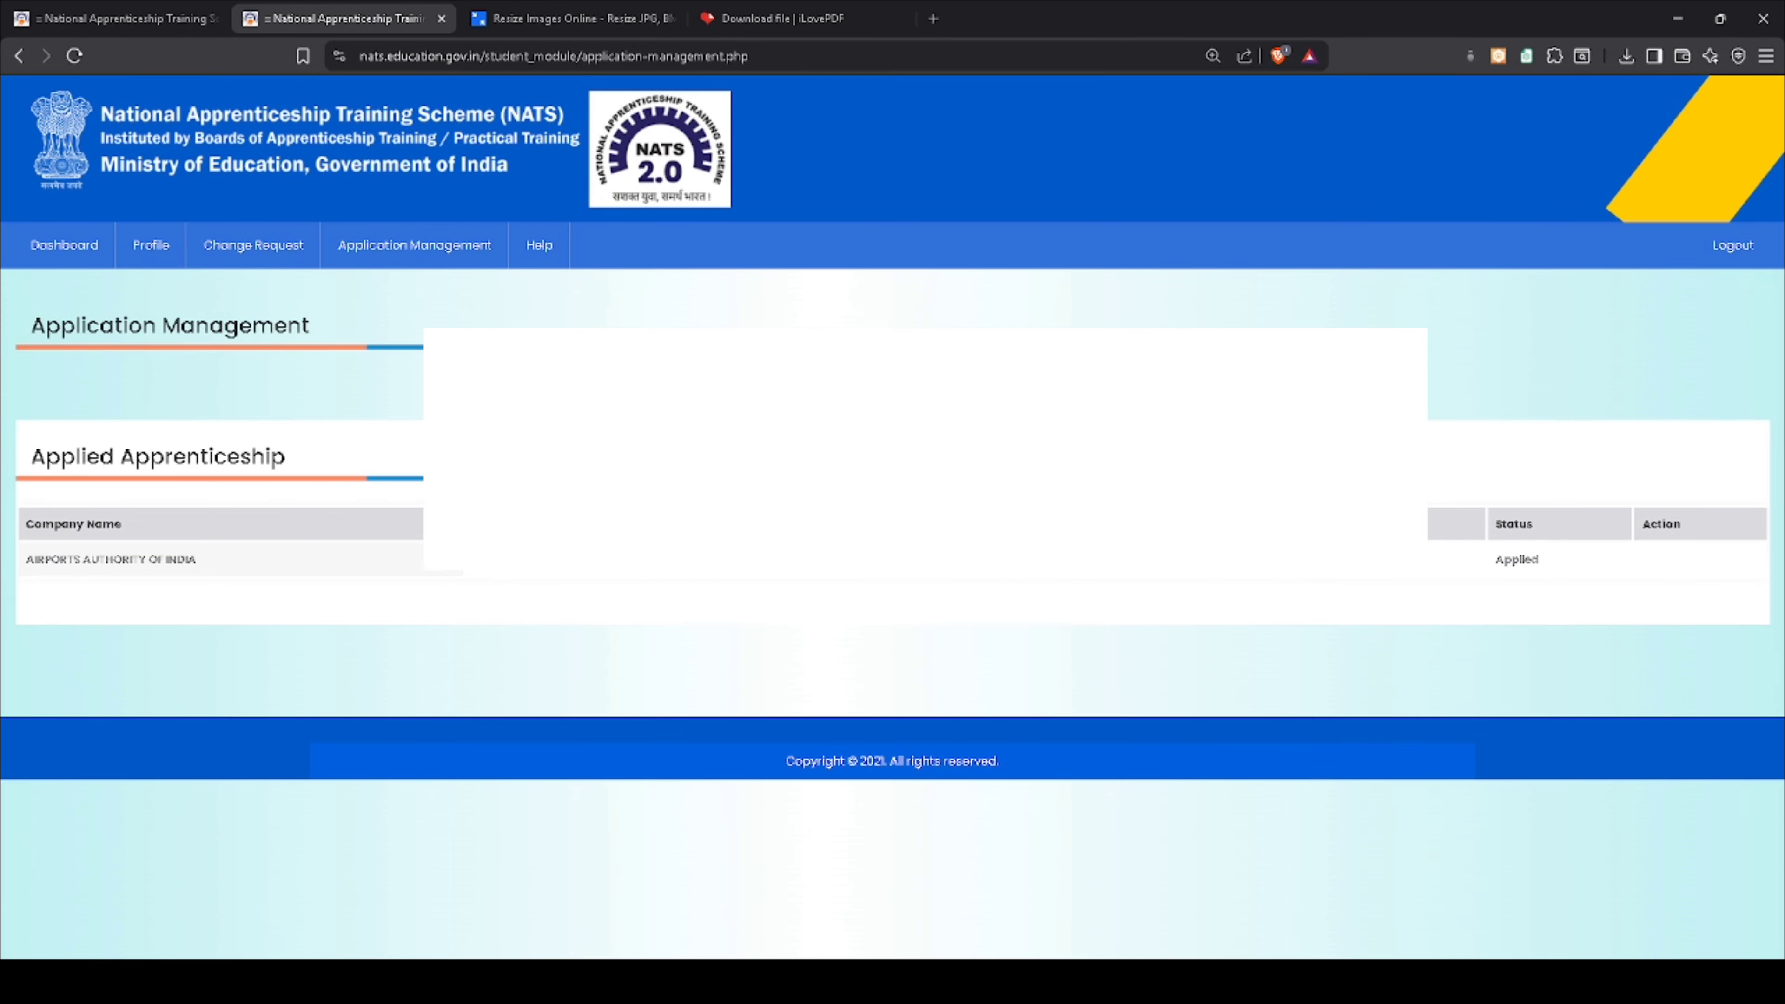
pyautogui.click(51, 246)
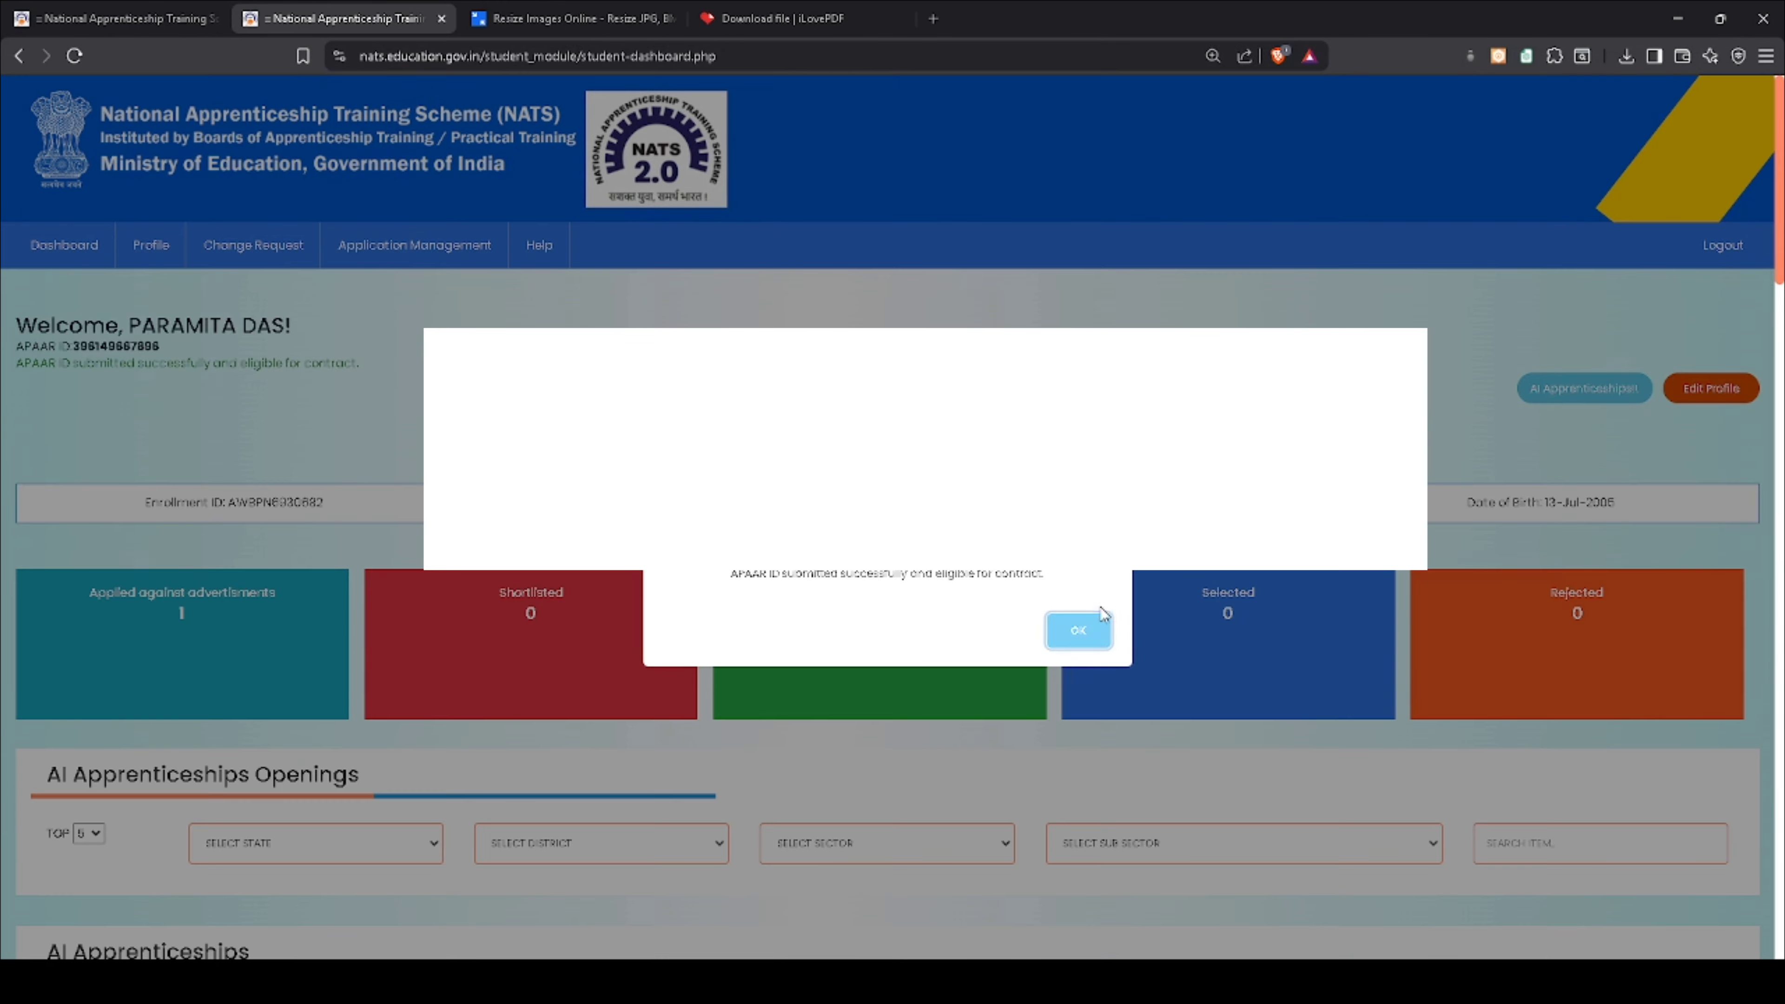
pyautogui.click(1079, 630)
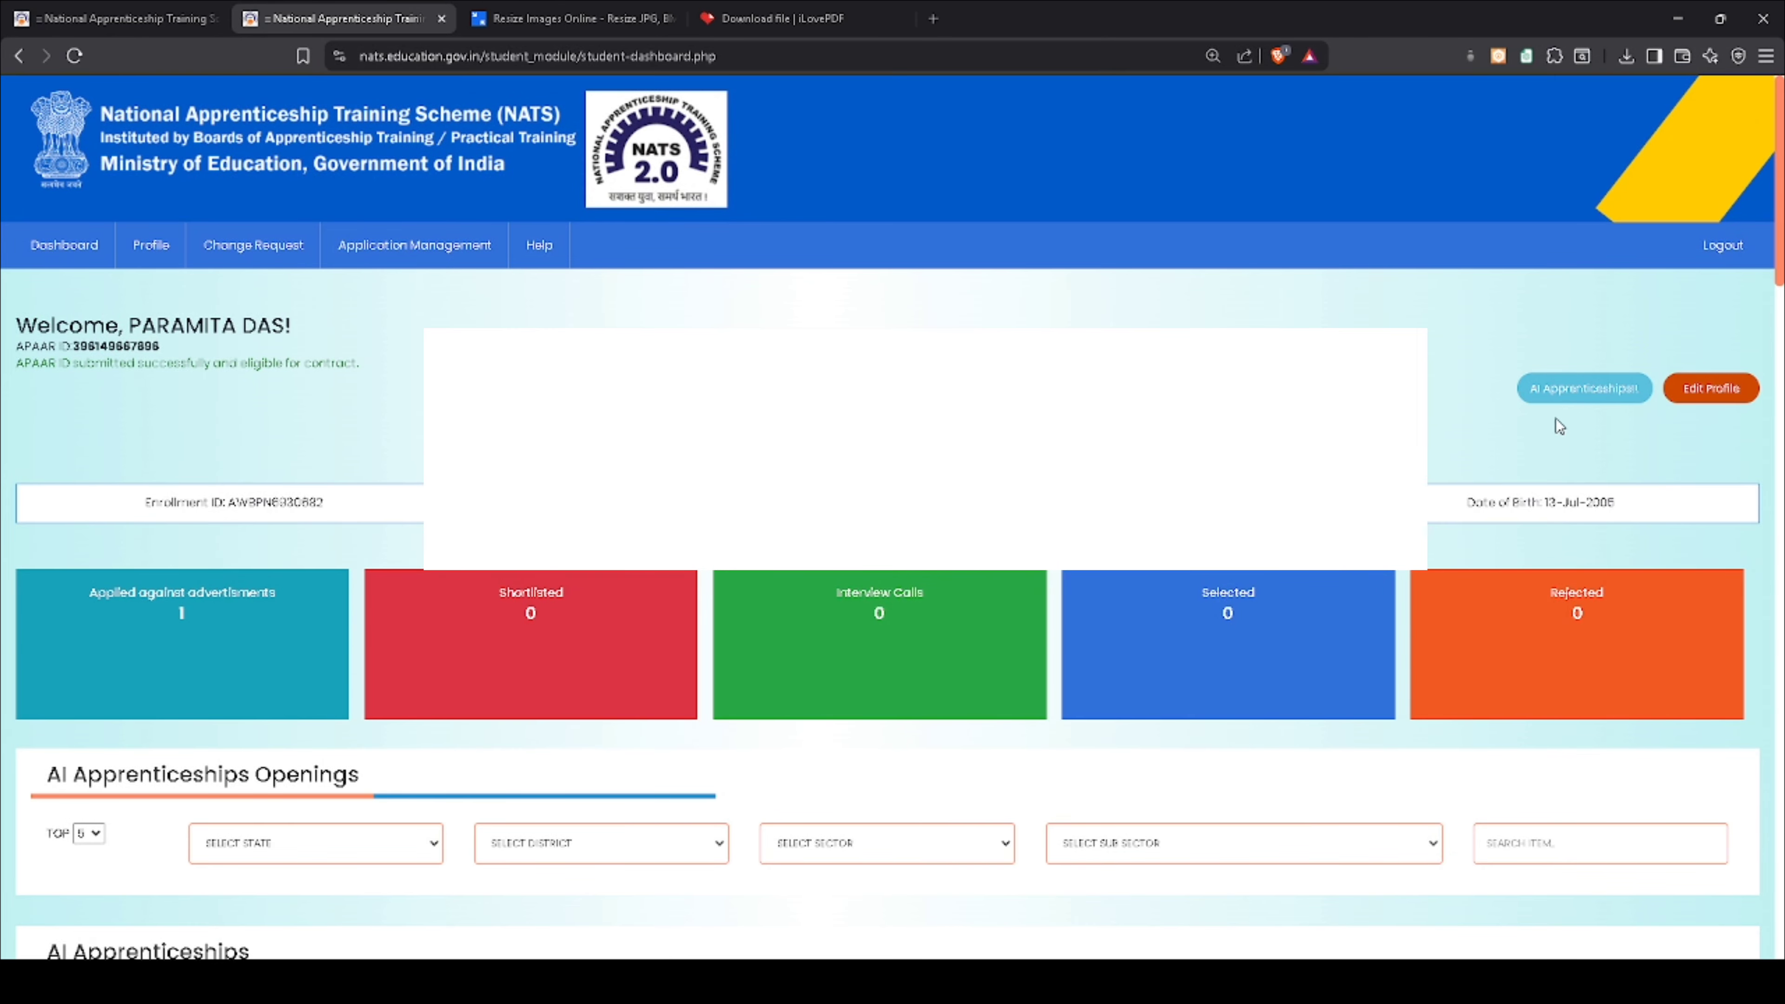